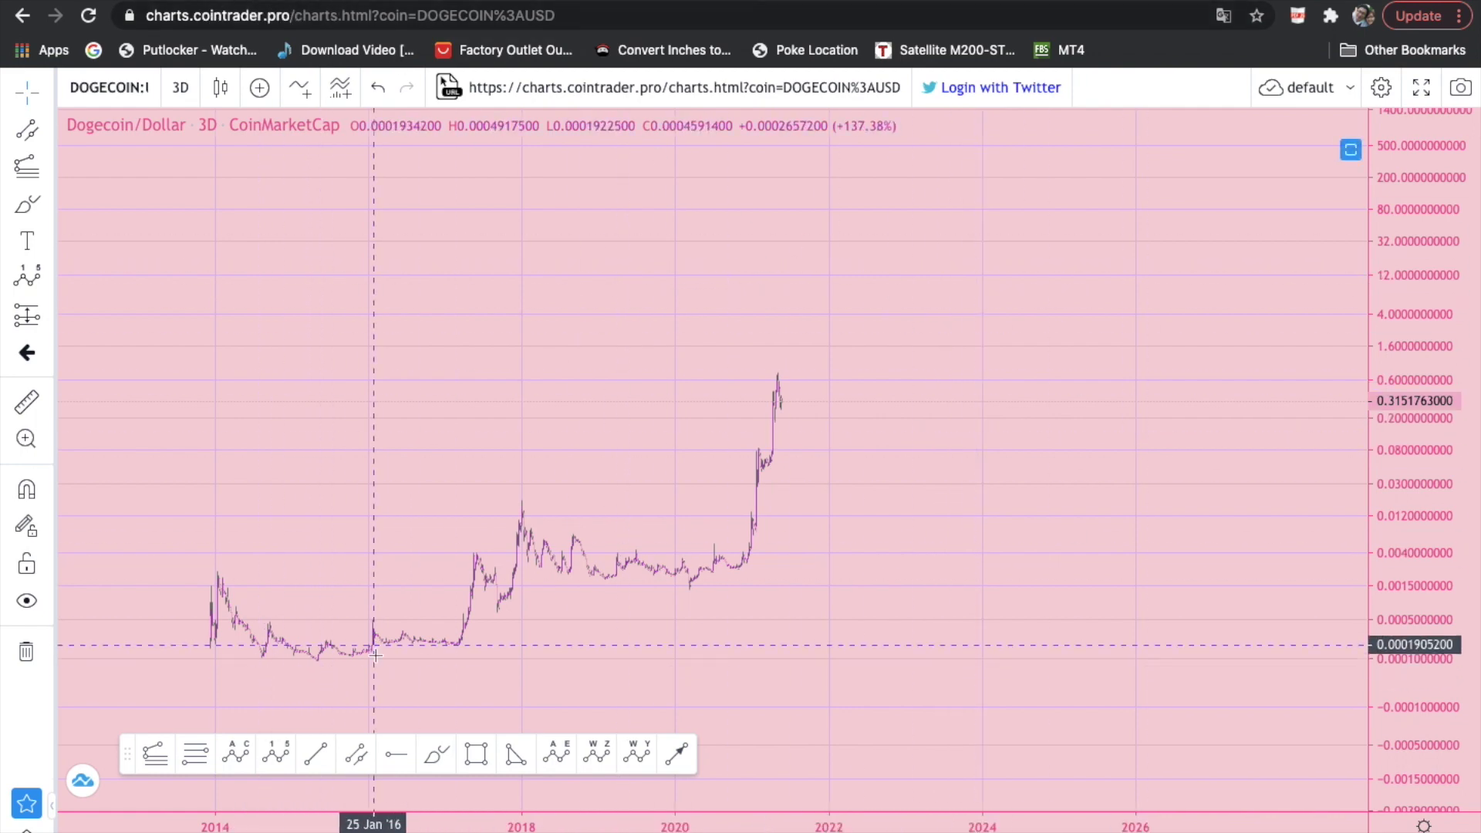
{"action": "left_click", "coordinate": [276, 754]}
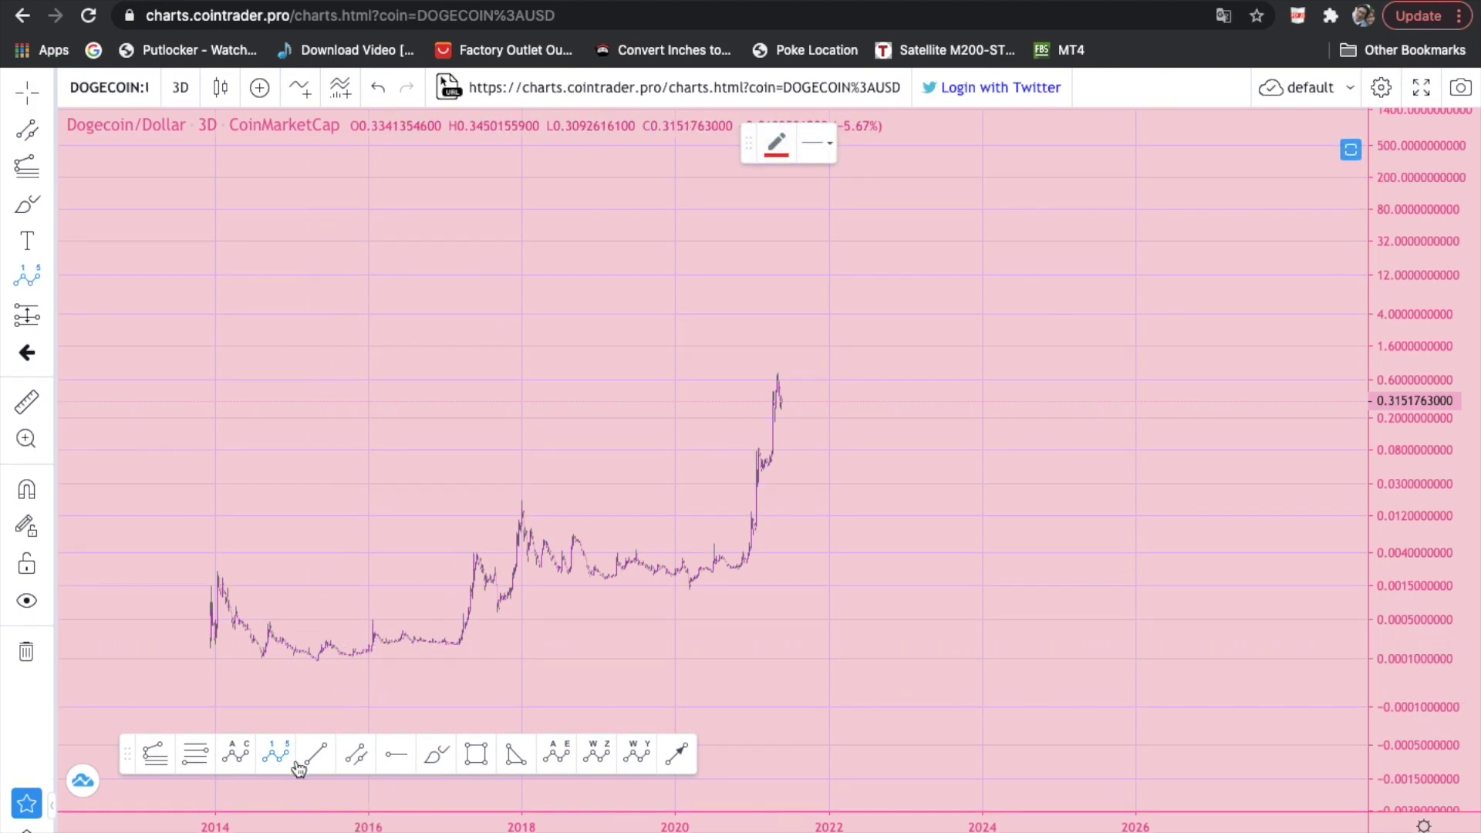
{"action": "left_click", "coordinate": [318, 759]}
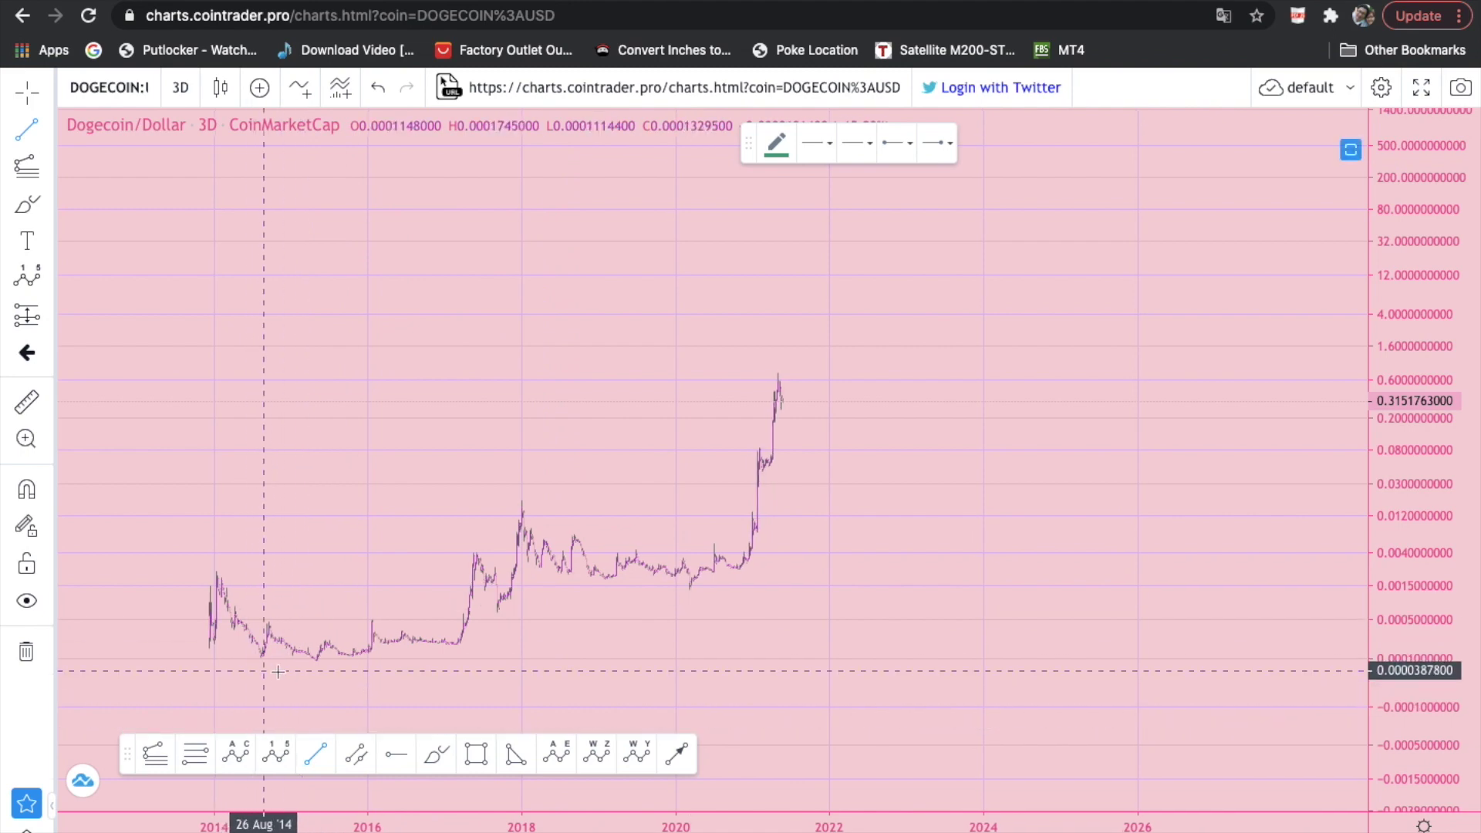
{"action": "left_click", "coordinate": [313, 665]}
{"action": "left_click", "coordinate": [326, 641]}
{"action": "left_click", "coordinate": [464, 553]}
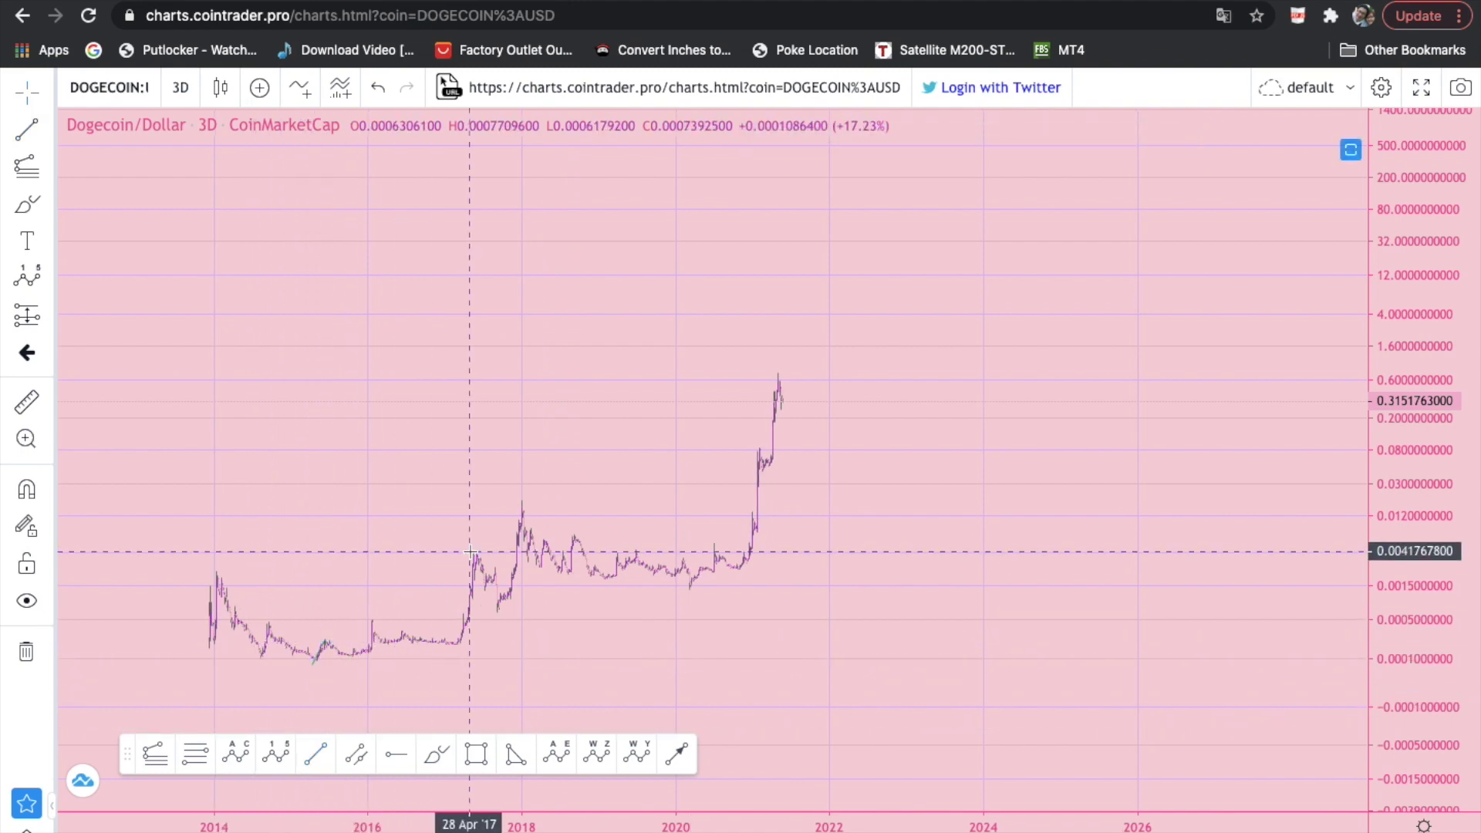
- Mark a five-wave Elliott impulse from the 2015 low to the January 2018 peak, and remove all drawings
{"action": "left_click", "coordinate": [315, 667]}
{"action": "left_click", "coordinate": [328, 631]}
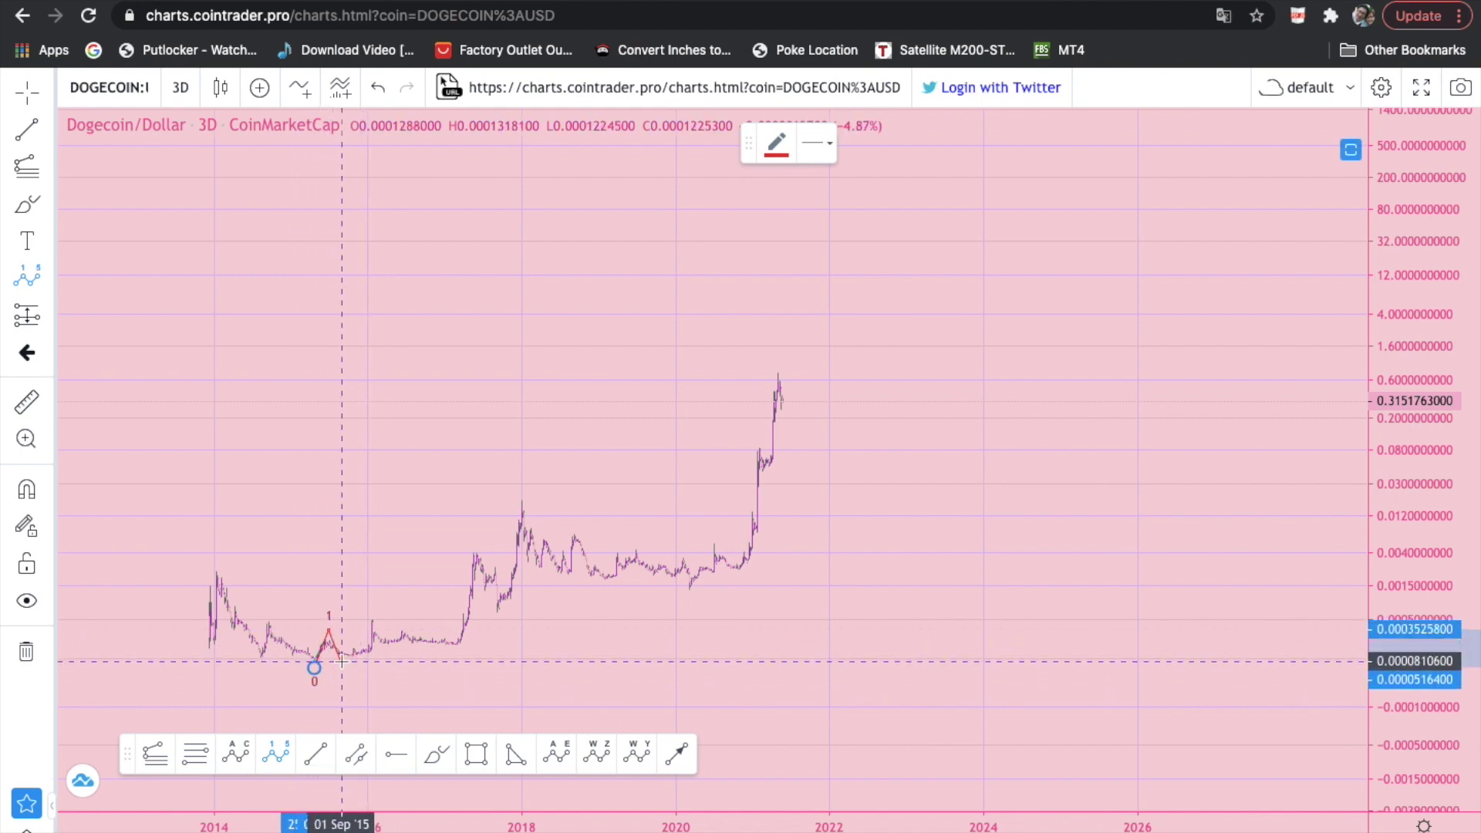
{"action": "left_click", "coordinate": [341, 662]}
{"action": "left_click", "coordinate": [466, 553]}
{"action": "left_click", "coordinate": [500, 626]}
{"action": "left_click", "coordinate": [524, 504]}
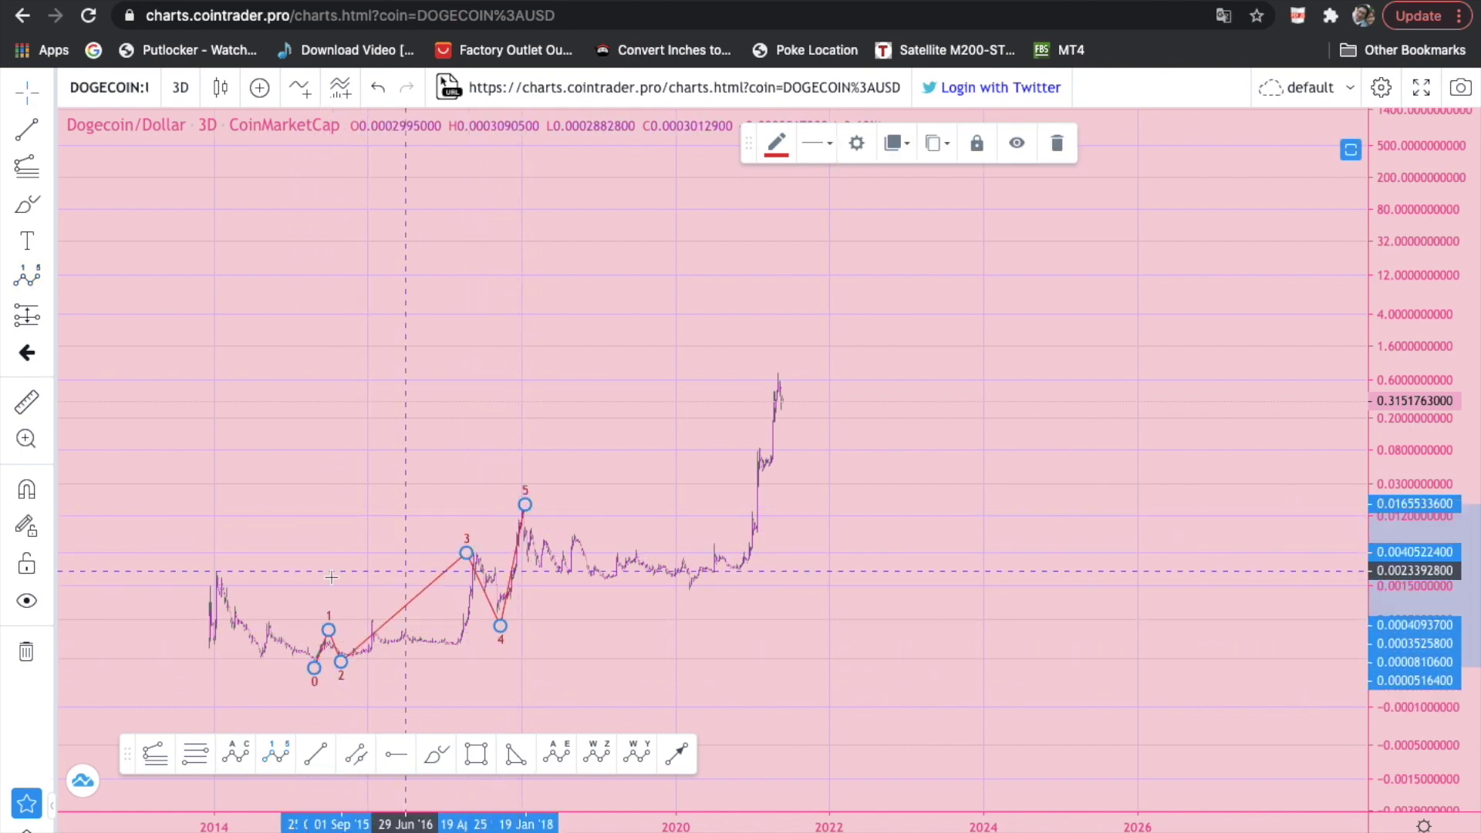
{"action": "left_click", "coordinate": [17, 650]}
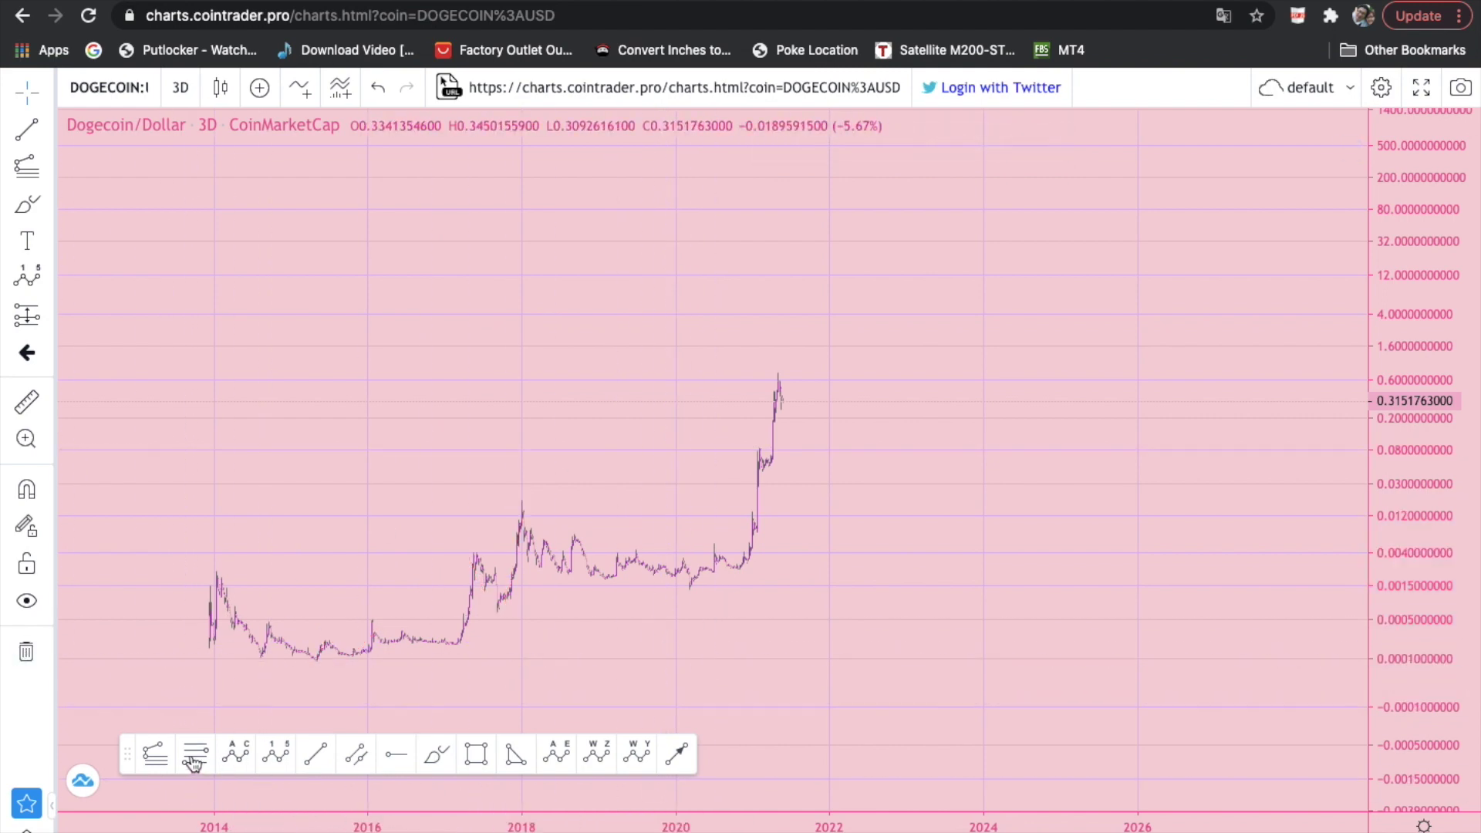
- Draw a Fibonacci retracement from about 0.000081 at December 2015 up to about 0.0181 at August 2024
{"action": "left_click", "coordinate": [195, 756]}
{"action": "left_click", "coordinate": [379, 658]}
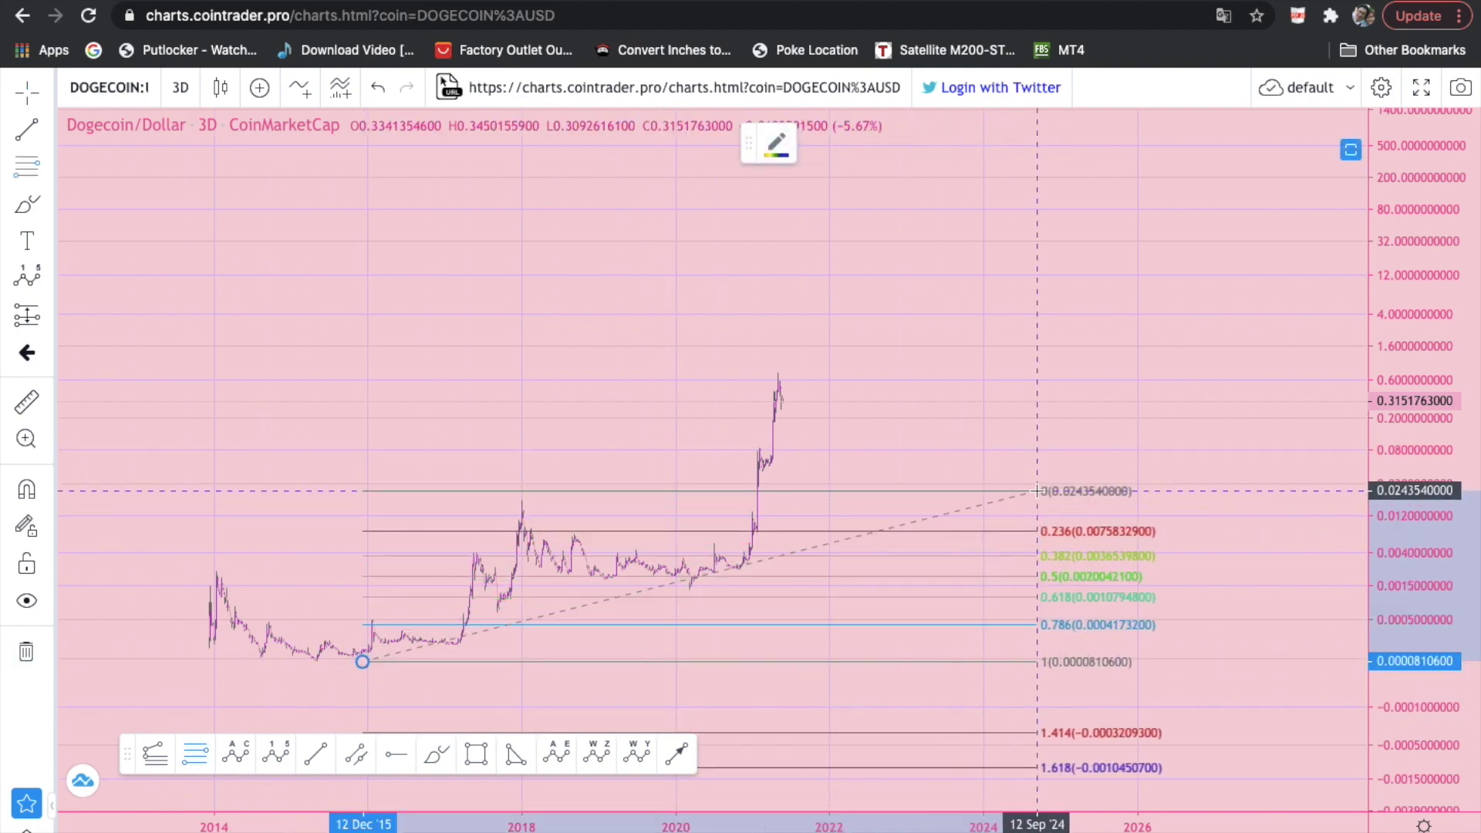
{"action": "left_click", "coordinate": [1034, 501]}
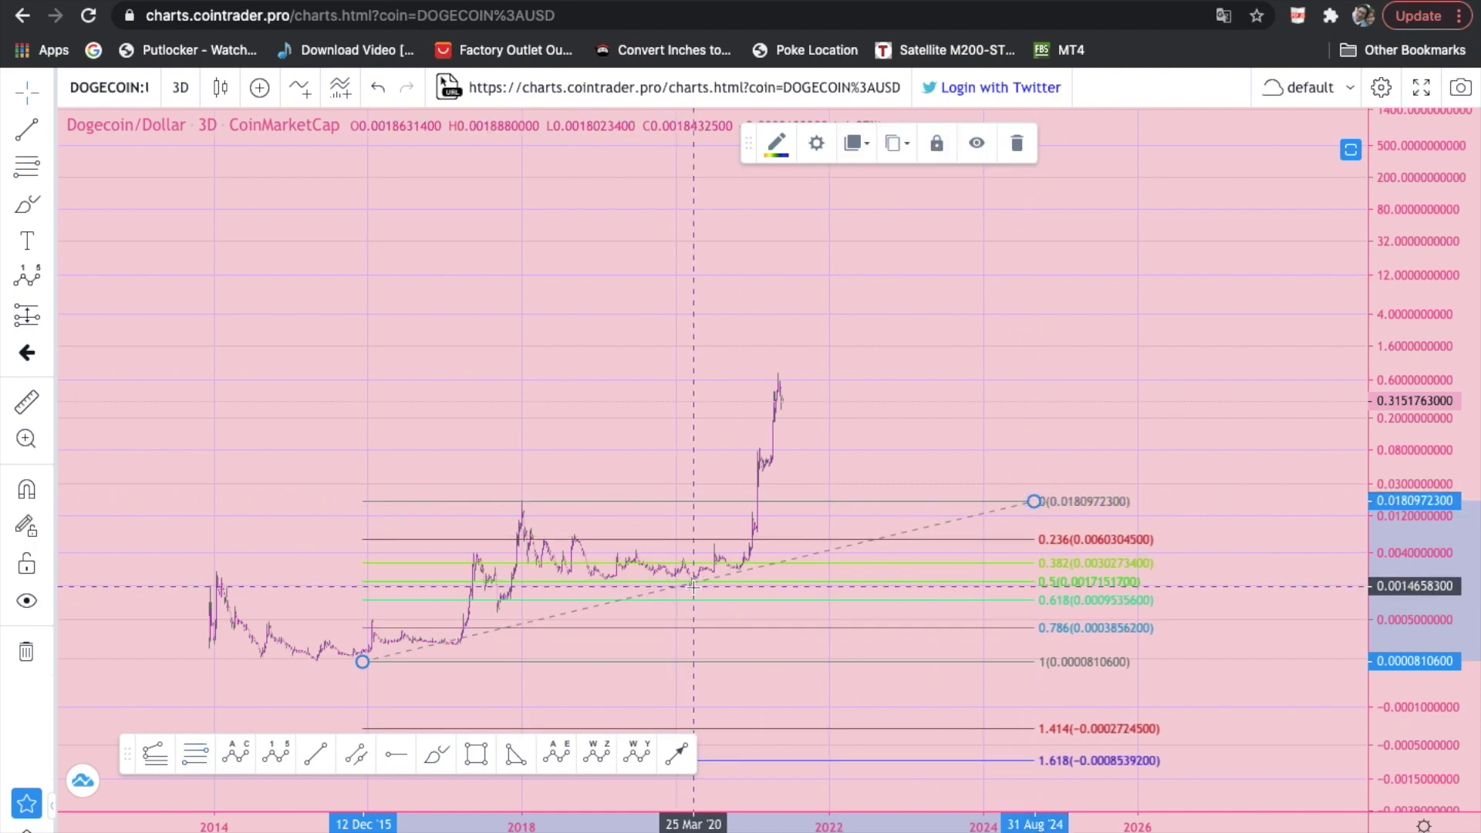
- Draw two converging trend lines around the post-2018 consolidation, one down from the January 2018 peak and one under the lows from February 2018
{"action": "left_click", "coordinate": [324, 762]}
{"action": "left_click", "coordinate": [521, 498]}
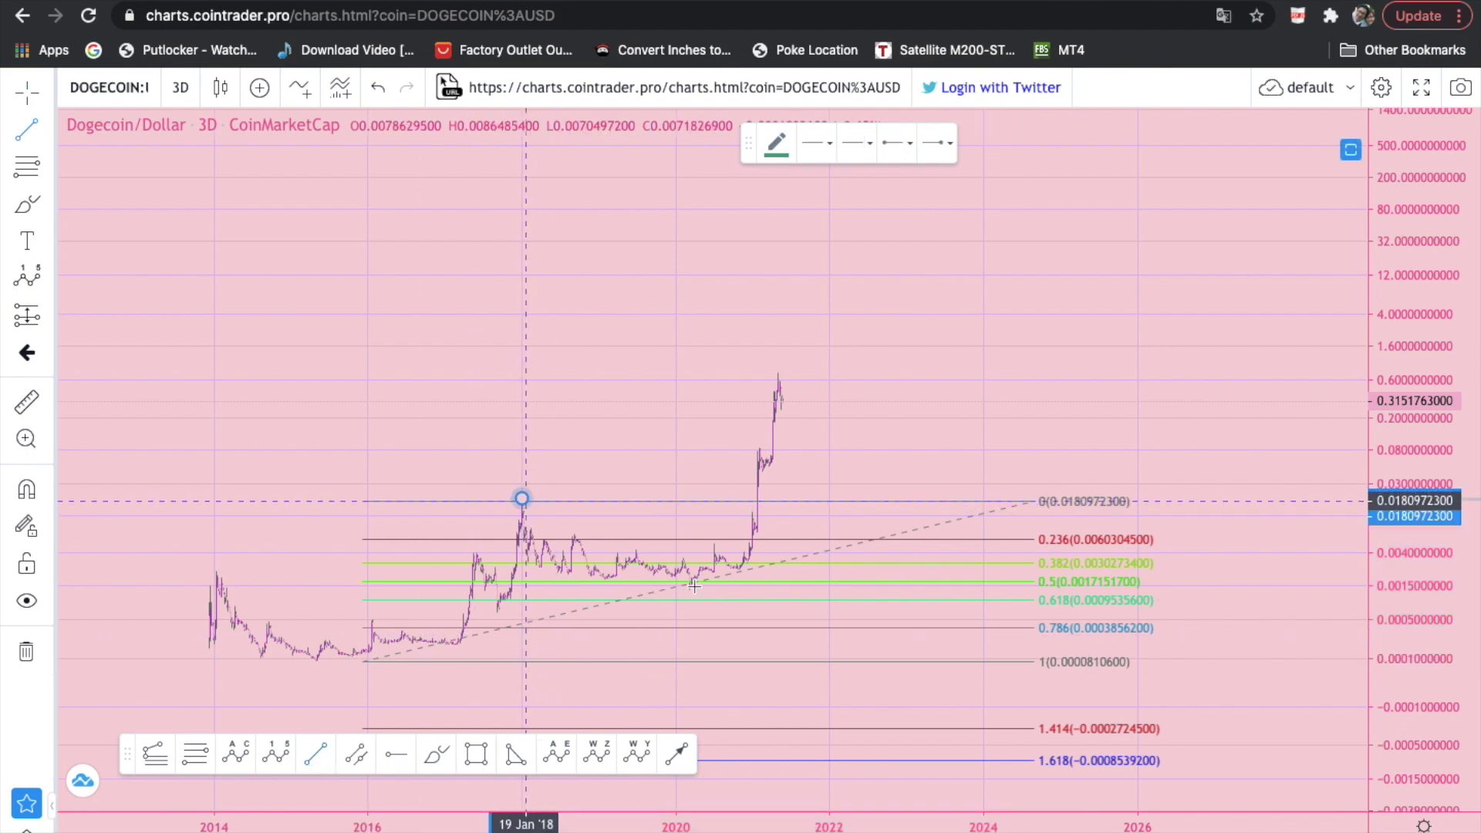
{"action": "left_click", "coordinate": [793, 600]}
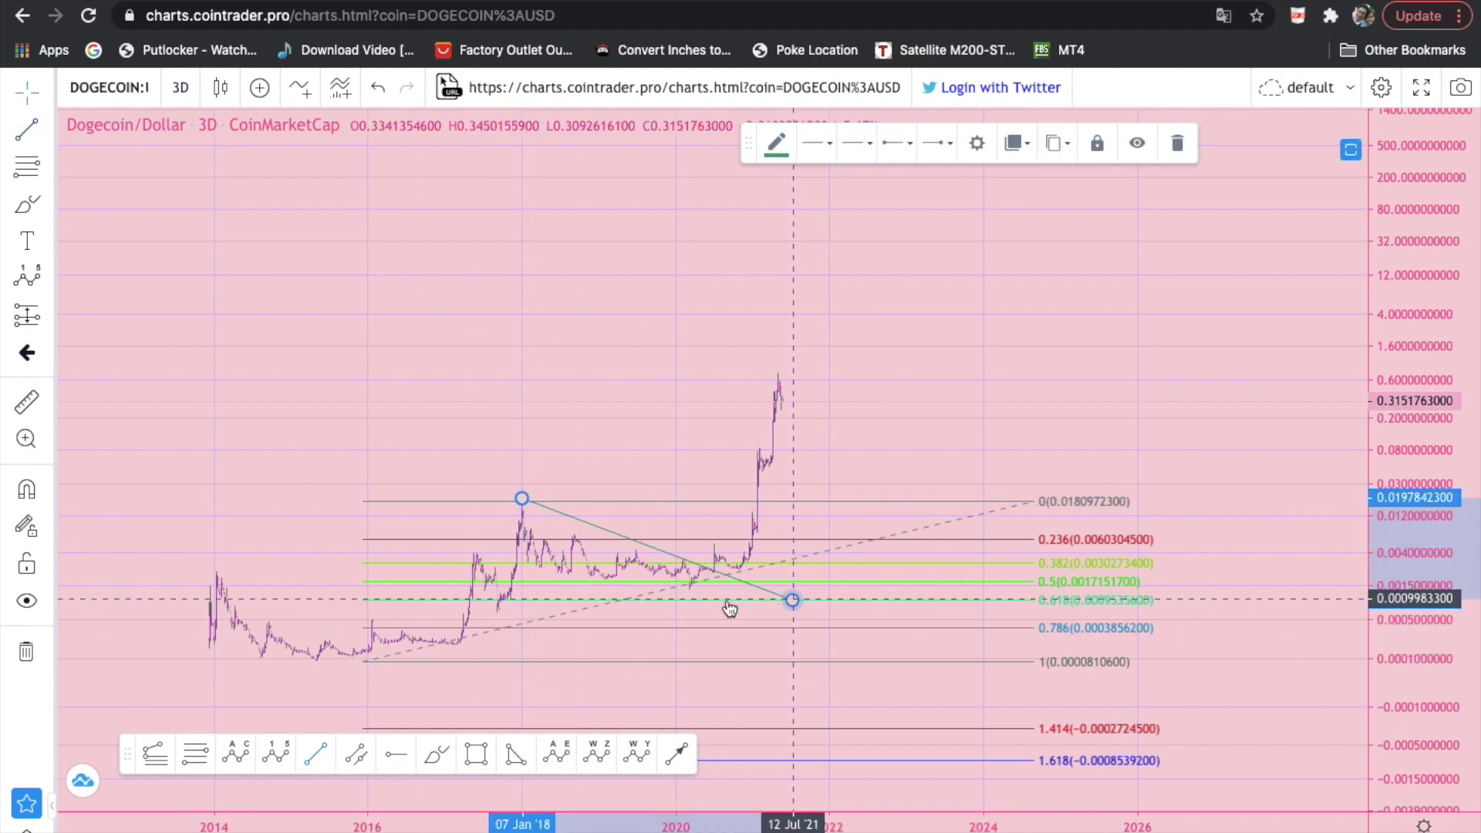
{"action": "left_click", "coordinate": [324, 762]}
{"action": "left_click", "coordinate": [531, 571]}
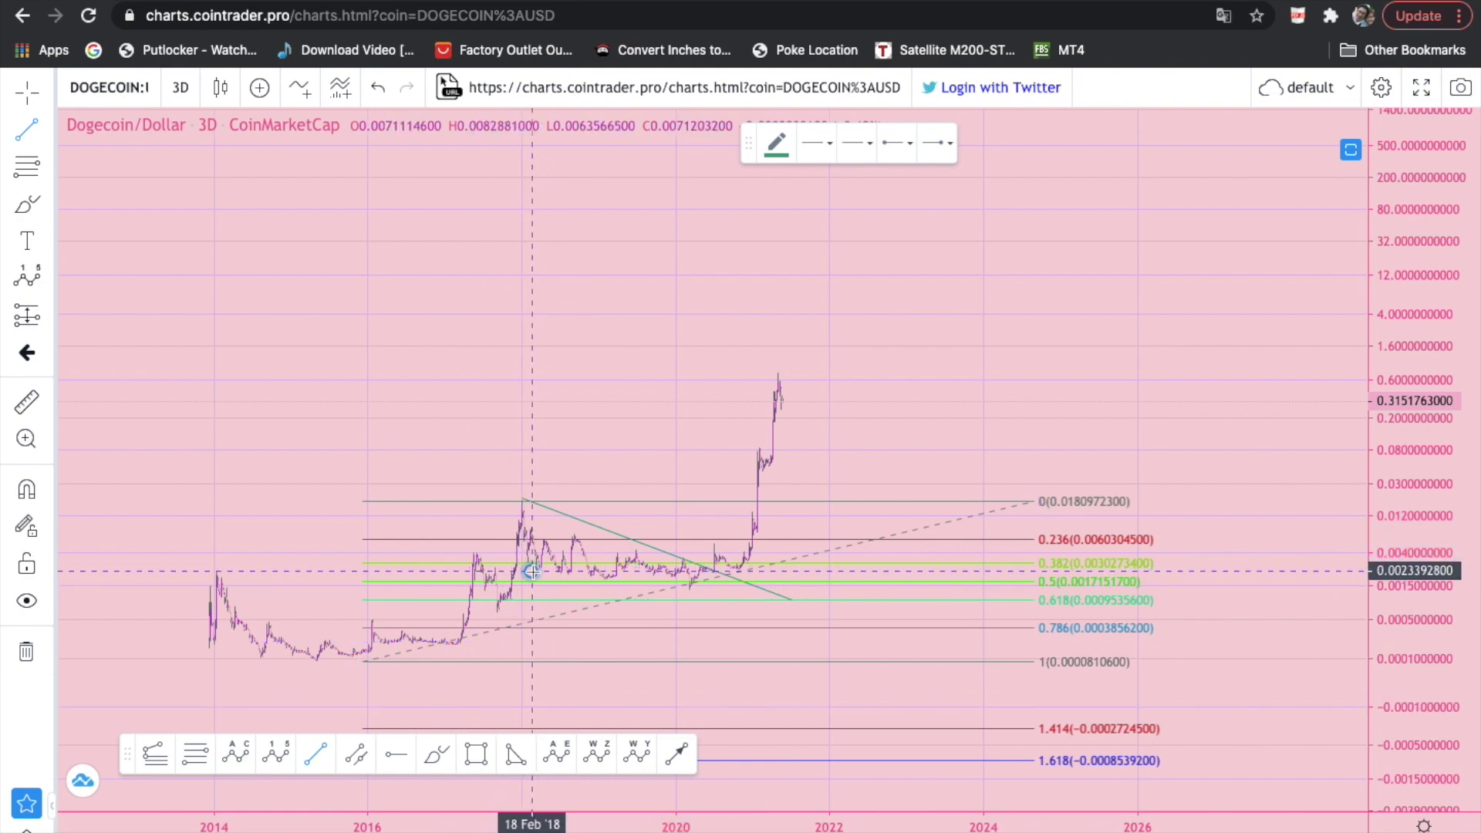
{"action": "left_click", "coordinate": [752, 597]}
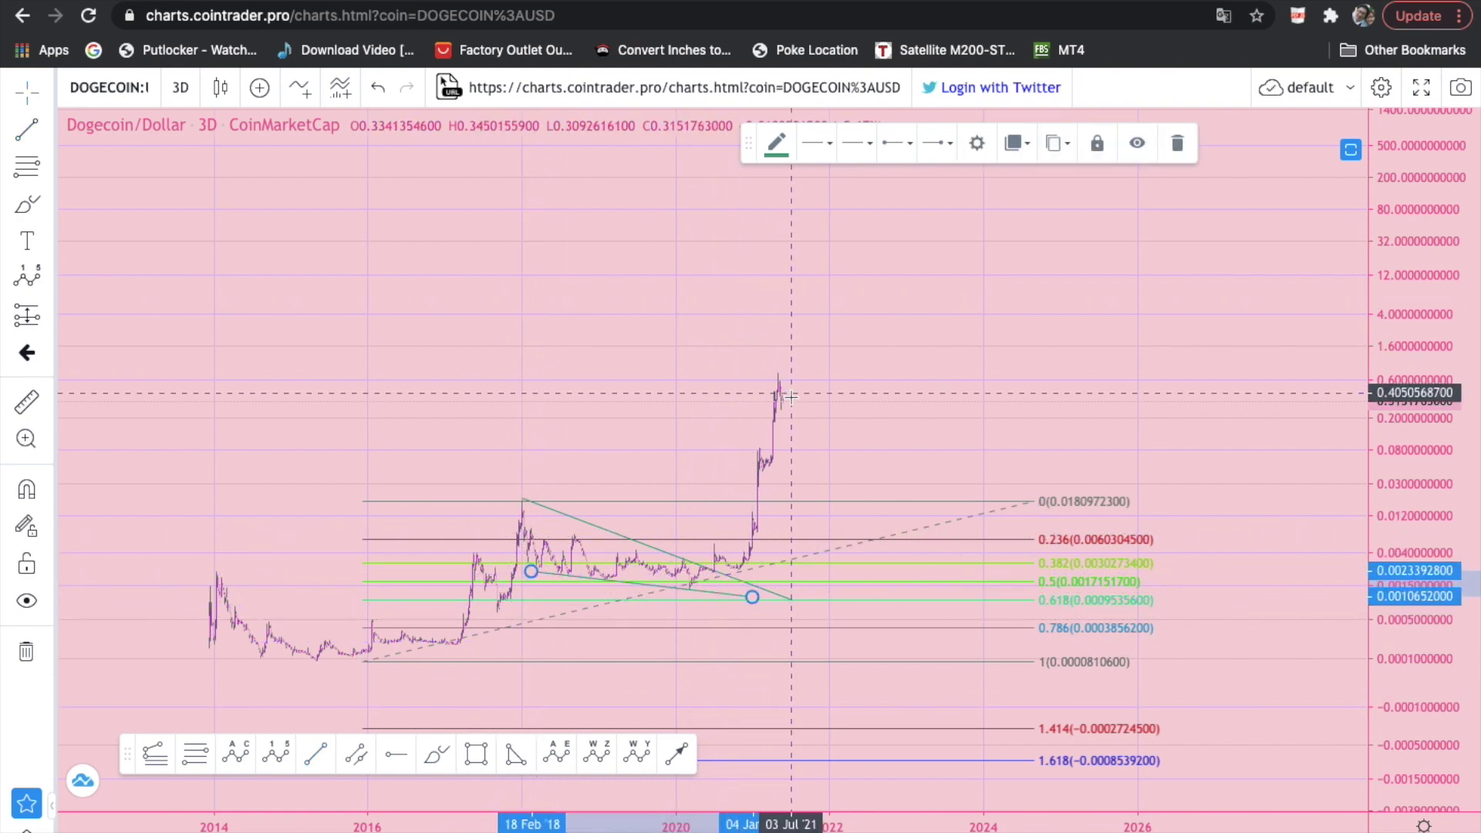
- Delete the Fibonacci retracement from the chart
{"action": "left_click", "coordinate": [1049, 509]}
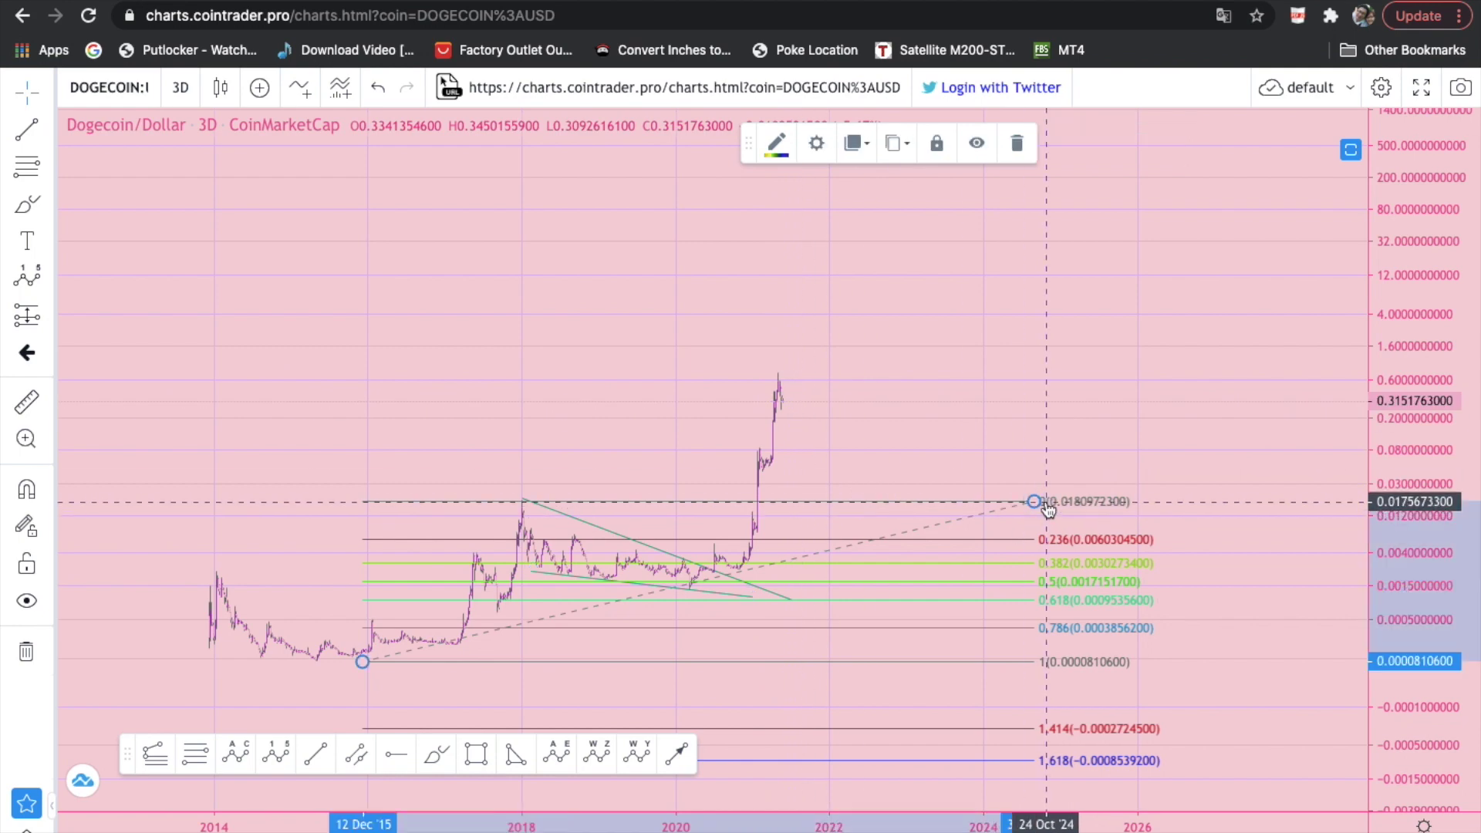
{"action": "key", "text": "Delete"}
- Draw a trend-based Fibonacci extension from about 0.000081 in October 2015 to about 0.0191 in January 2019 and about 0.00132 in March 2025
{"action": "scroll", "coordinate": [1048, 505], "scroll_direction": "left", "scroll_amount": 8}
{"action": "left_click_drag", "start_coordinate": [1134, 667], "coordinate": [495, 637]}
{"action": "left_click_drag", "start_coordinate": [1381, 614], "coordinate": [1393, 501]}
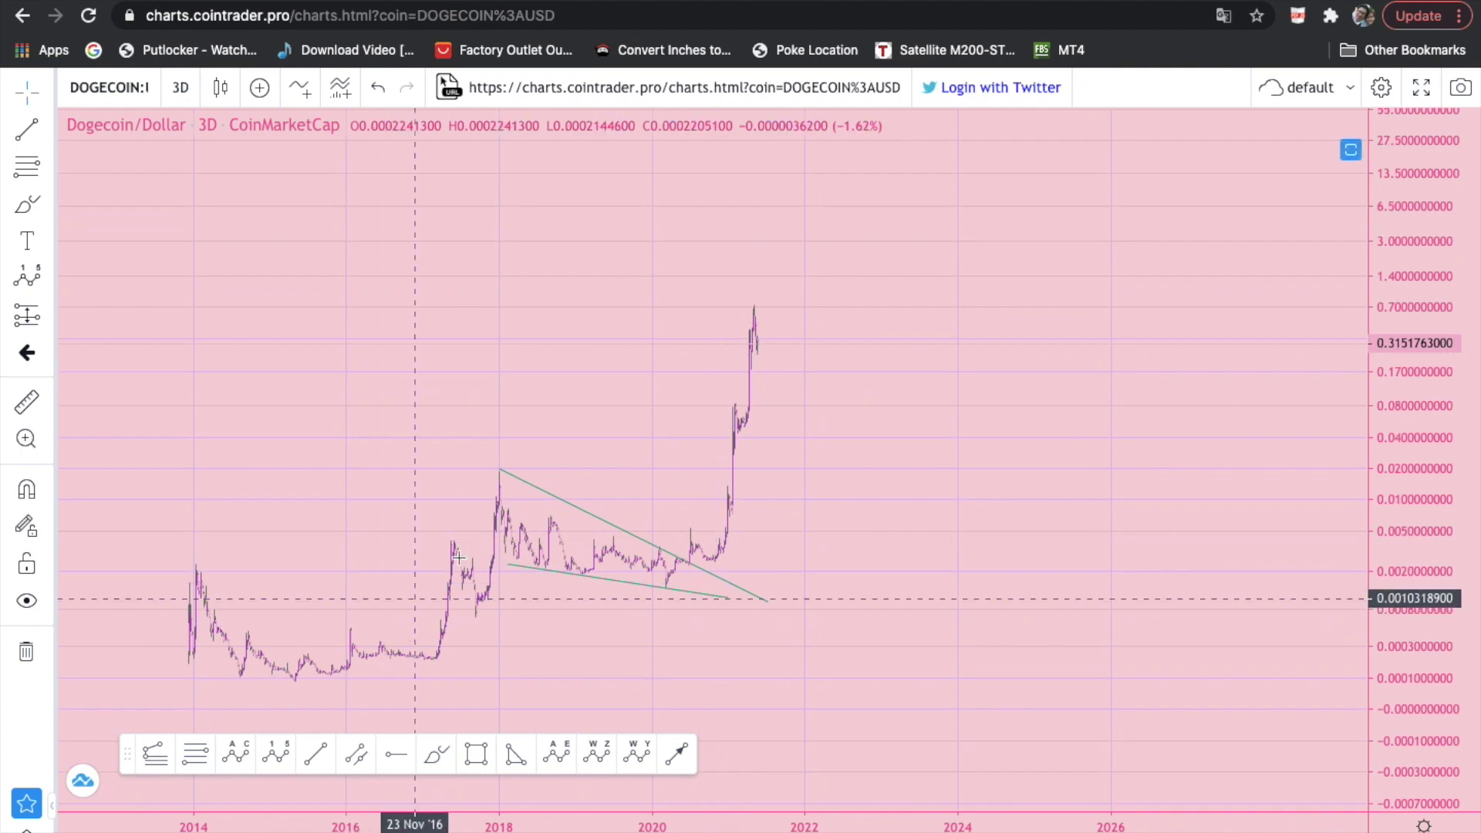
{"action": "left_click_drag", "start_coordinate": [917, 392], "coordinate": [909, 397]}
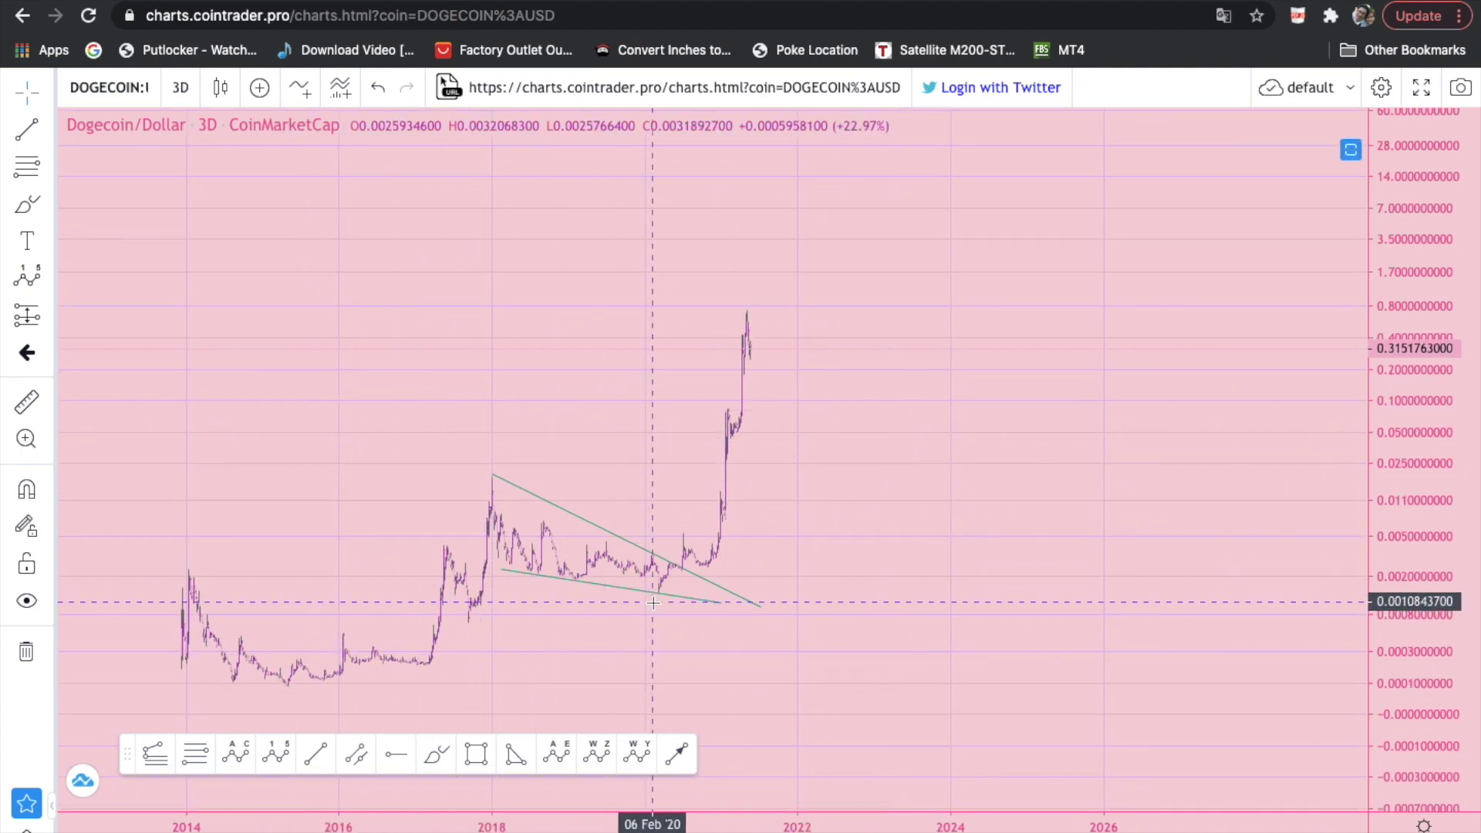
{"action": "left_click", "coordinate": [155, 753]}
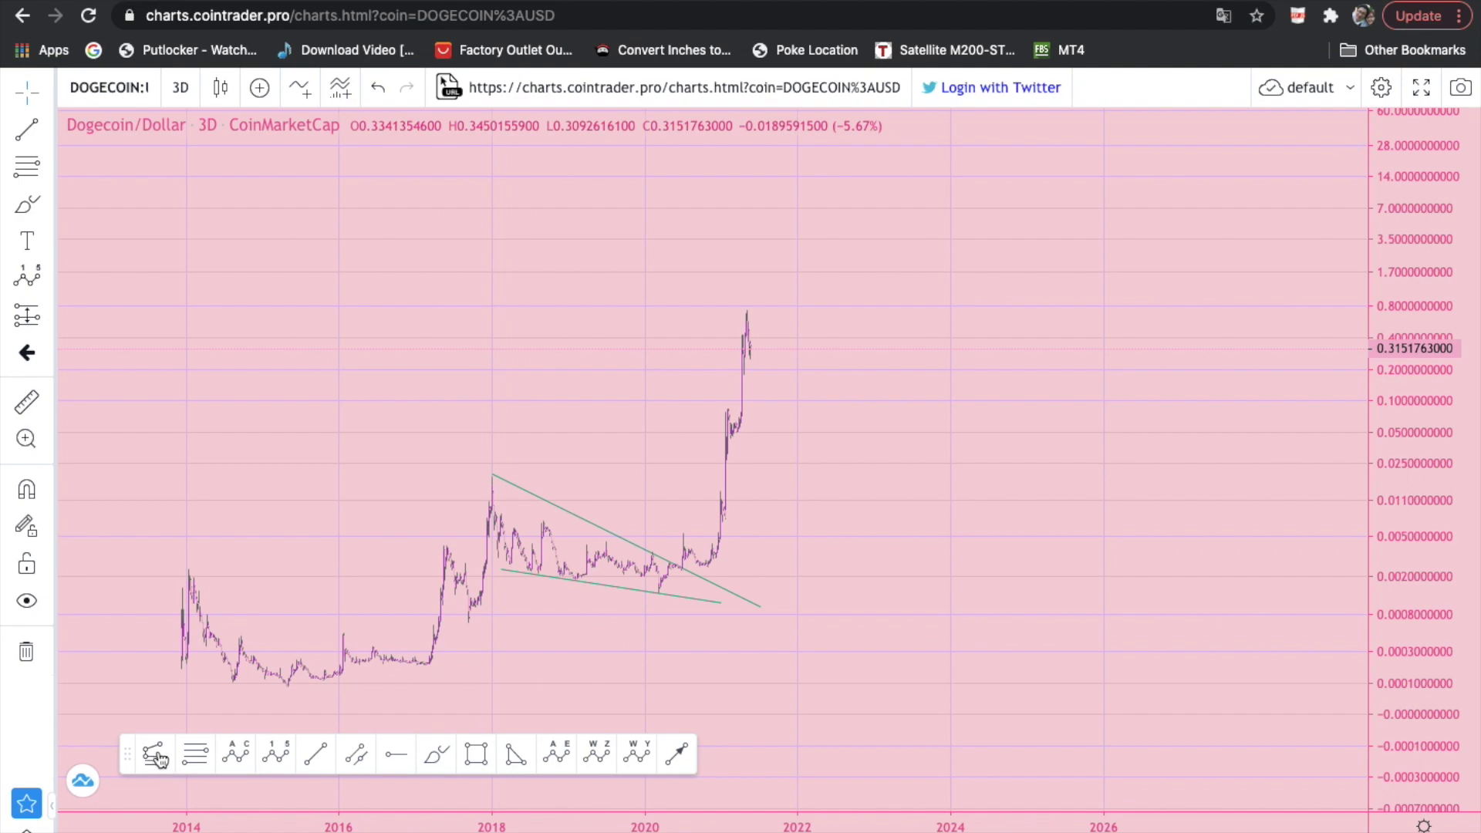
{"action": "left_click", "coordinate": [325, 686]}
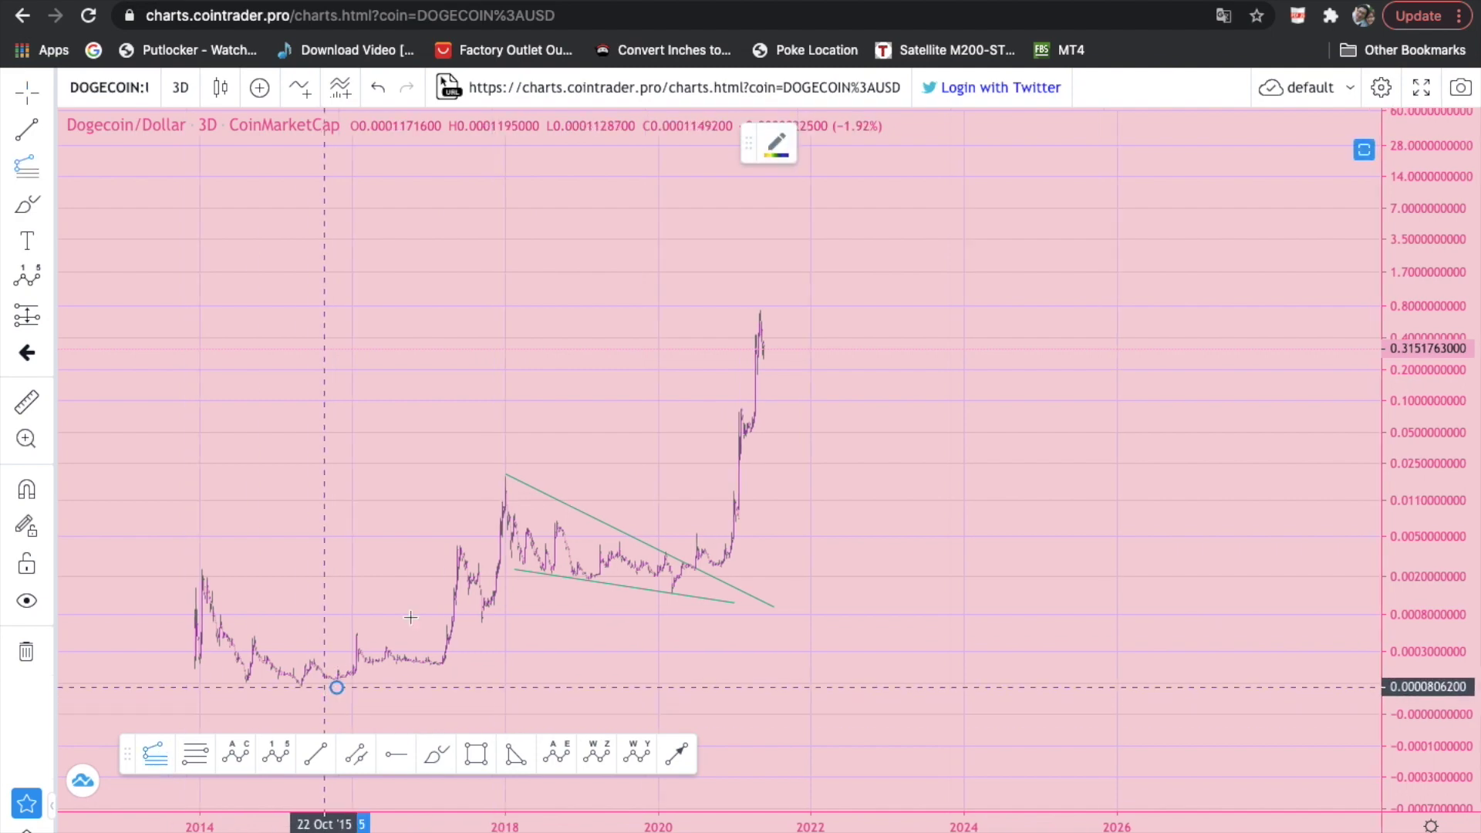
{"action": "left_click", "coordinate": [583, 475]}
{"action": "left_click", "coordinate": [1055, 593]}
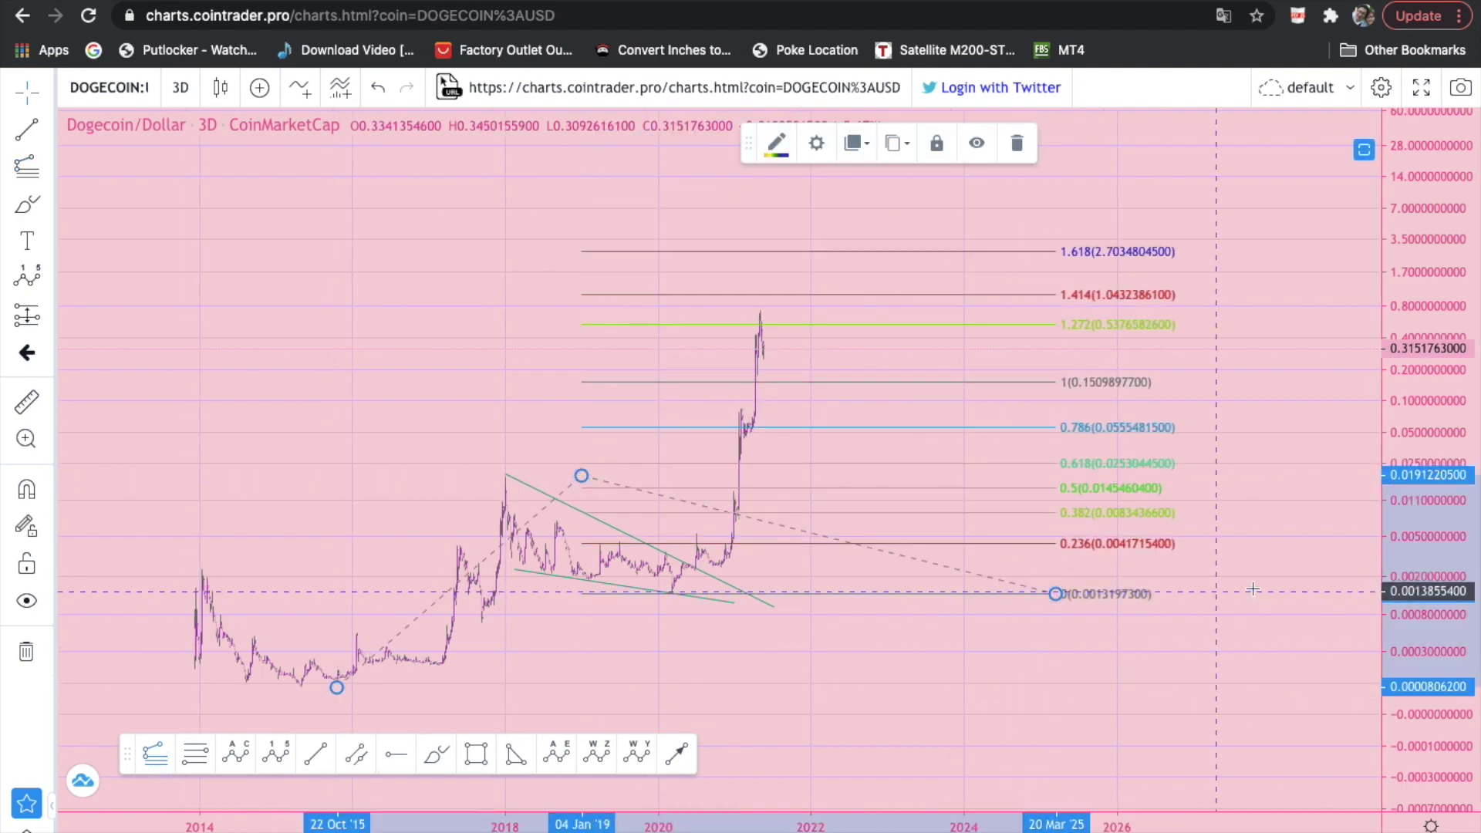
{"action": "left_click", "coordinate": [1267, 584]}
- Adjust the extension's anchors to about 0.000085 at 10 Jan '16, 0.0187 at 10 Jan '19 and 0.00135 at 28 Mar '24
{"action": "left_click_drag", "start_coordinate": [1253, 393], "coordinate": [1211, 418]}
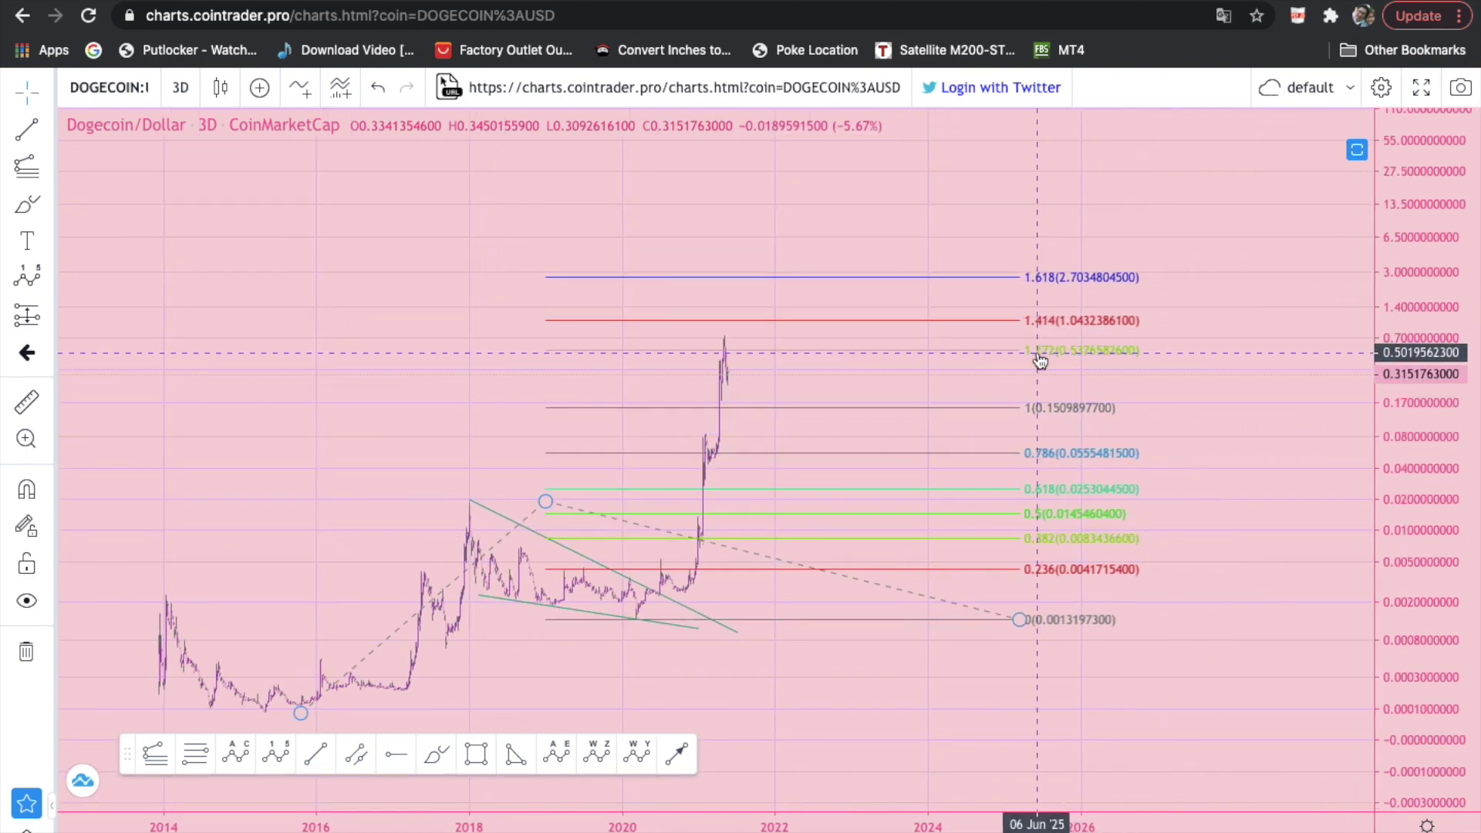
{"action": "left_click_drag", "start_coordinate": [1255, 442], "coordinate": [1227, 404]}
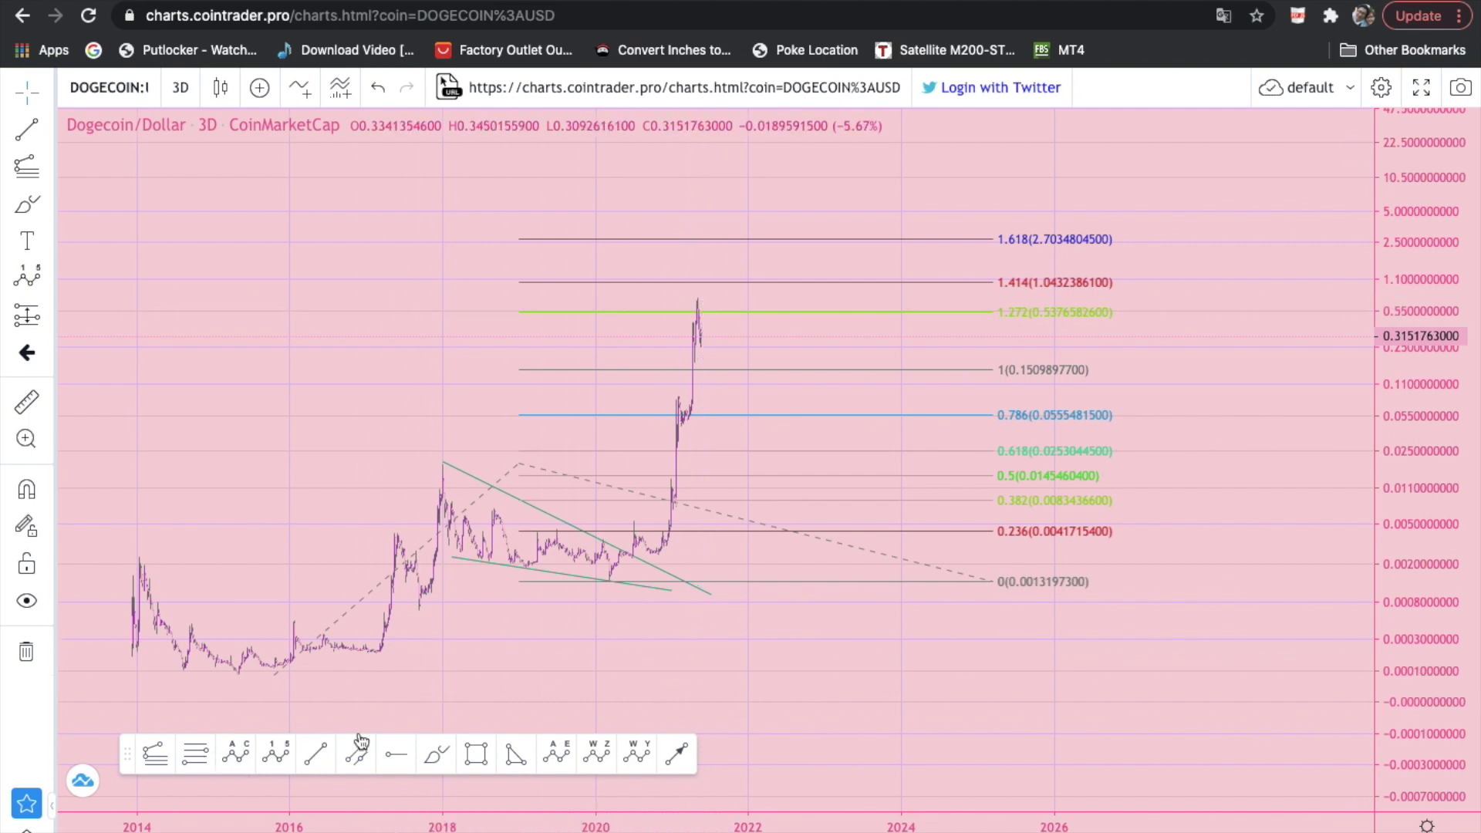
{"action": "scroll", "coordinate": [870, 243], "scroll_direction": "left", "scroll_amount": 1}
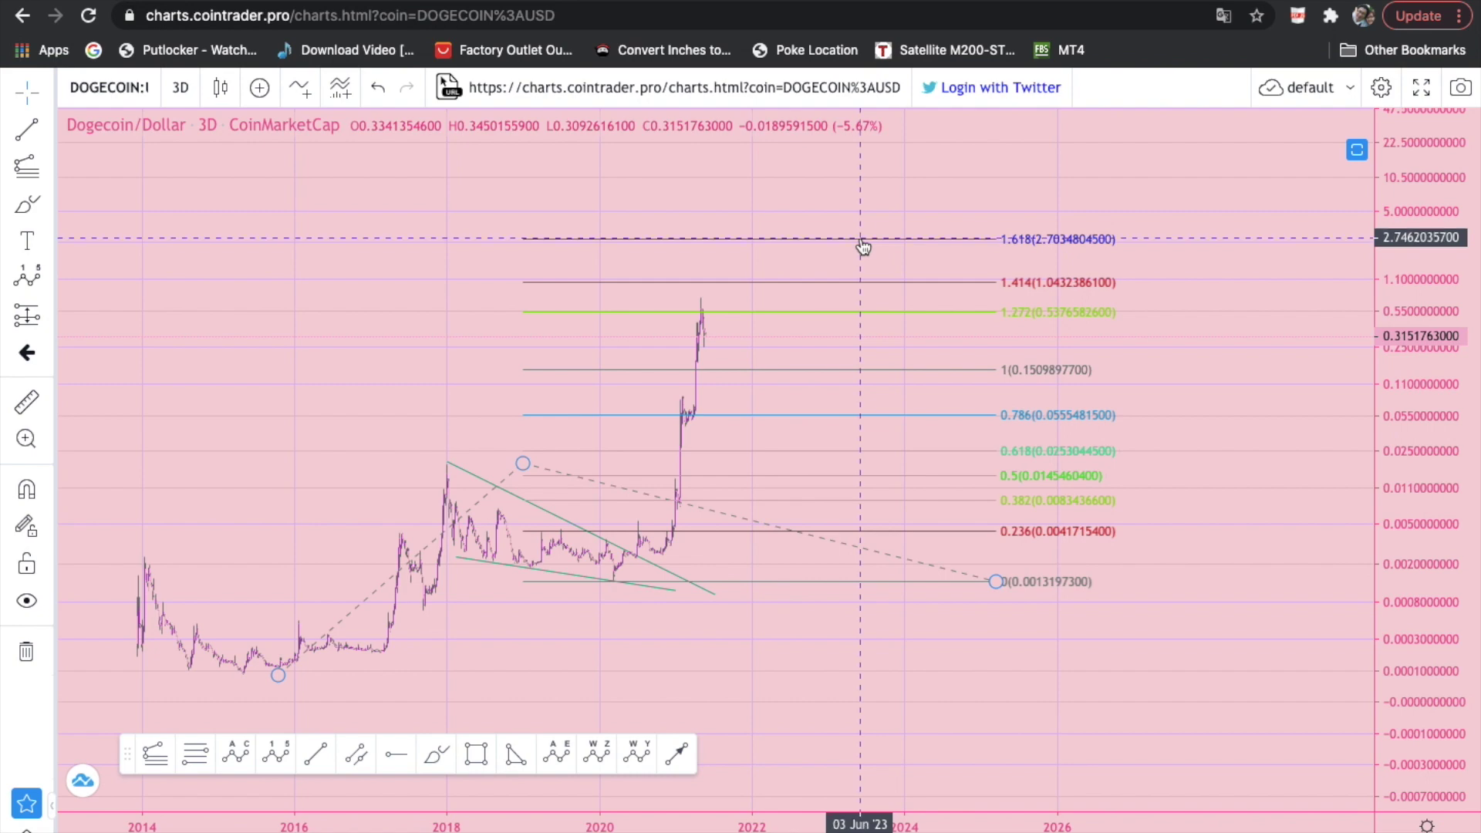
{"action": "left_click", "coordinate": [523, 463]}
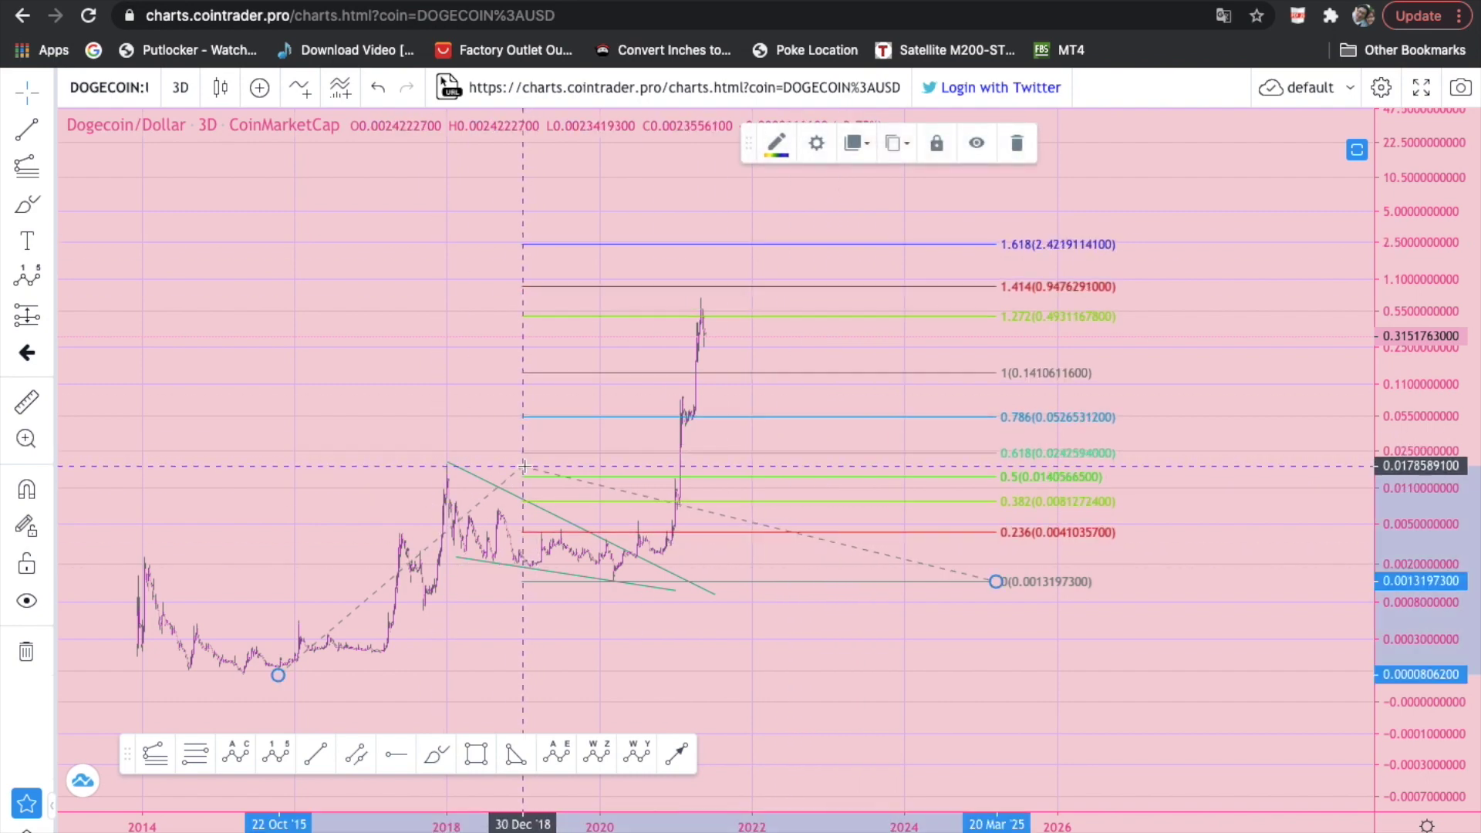
{"action": "left_click_drag", "start_coordinate": [996, 580], "coordinate": [921, 580]}
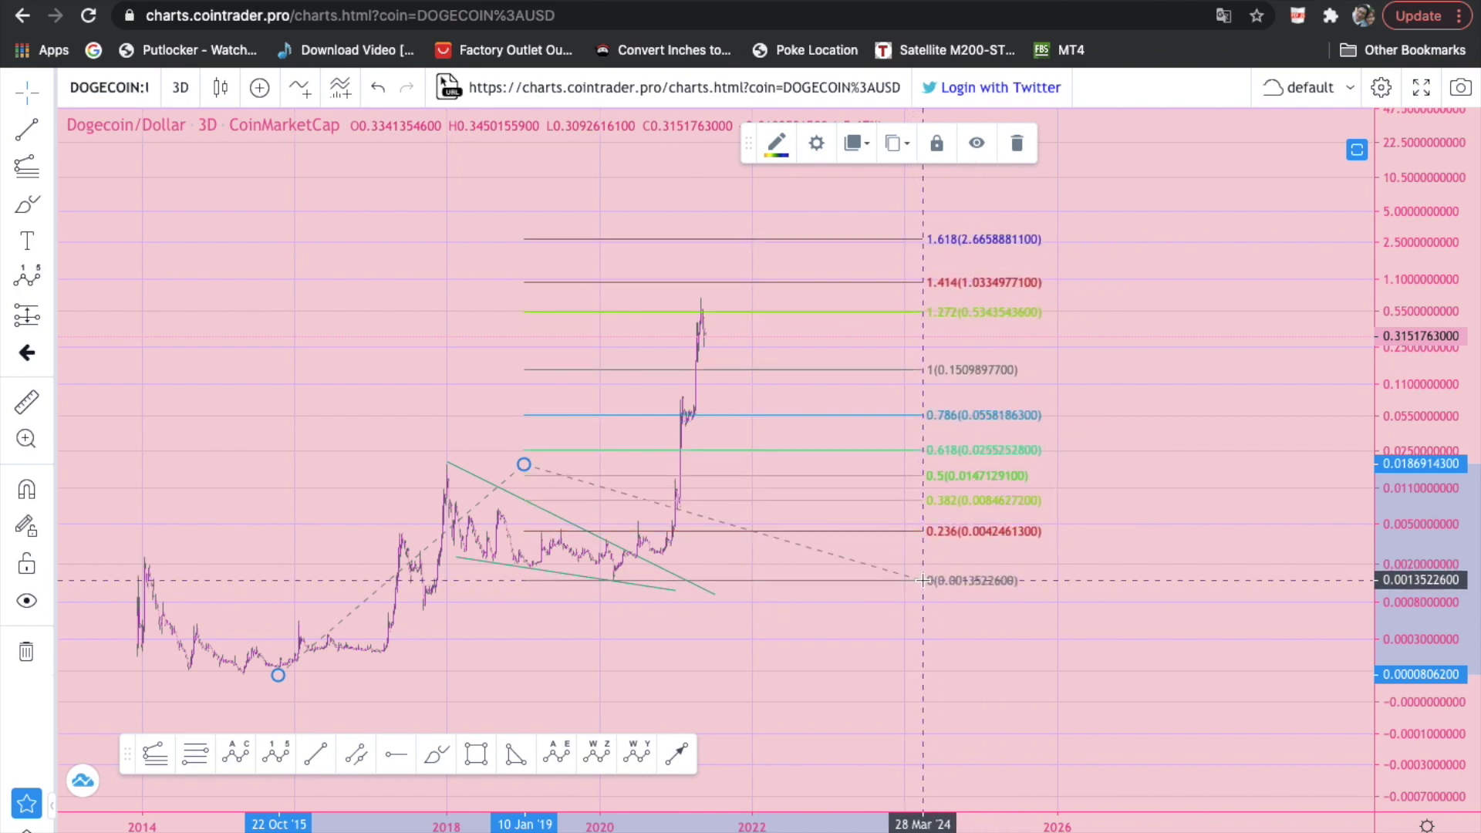
{"action": "left_click_drag", "start_coordinate": [292, 666], "coordinate": [297, 674]}
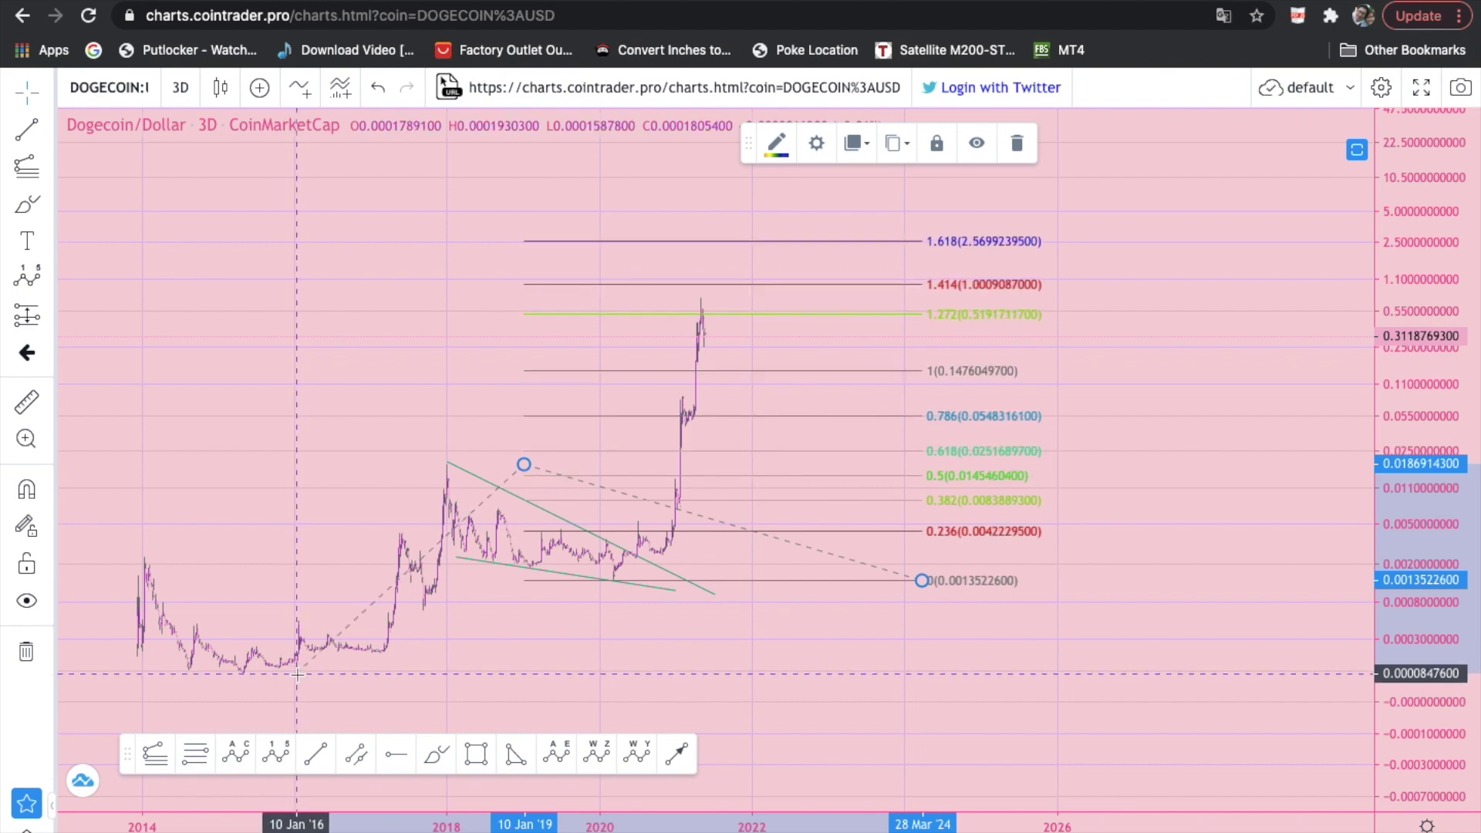
{"action": "left_click", "coordinate": [1240, 305]}
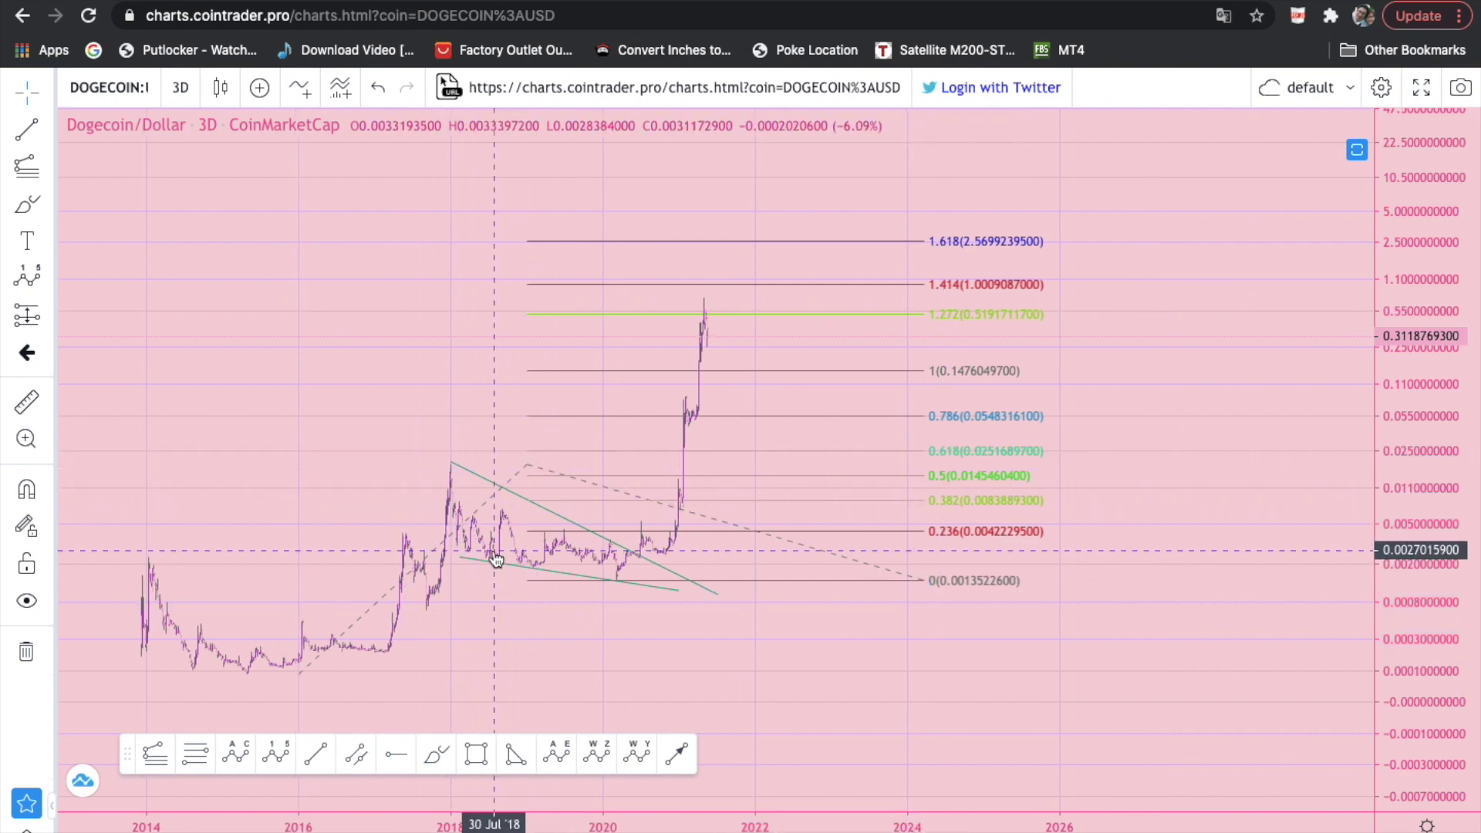
- Mark a five-wave Elliott impulse on the rally from the early-2020 low to the 2021 peak
{"action": "scroll", "coordinate": [497, 494], "scroll_direction": "left", "scroll_amount": 3}
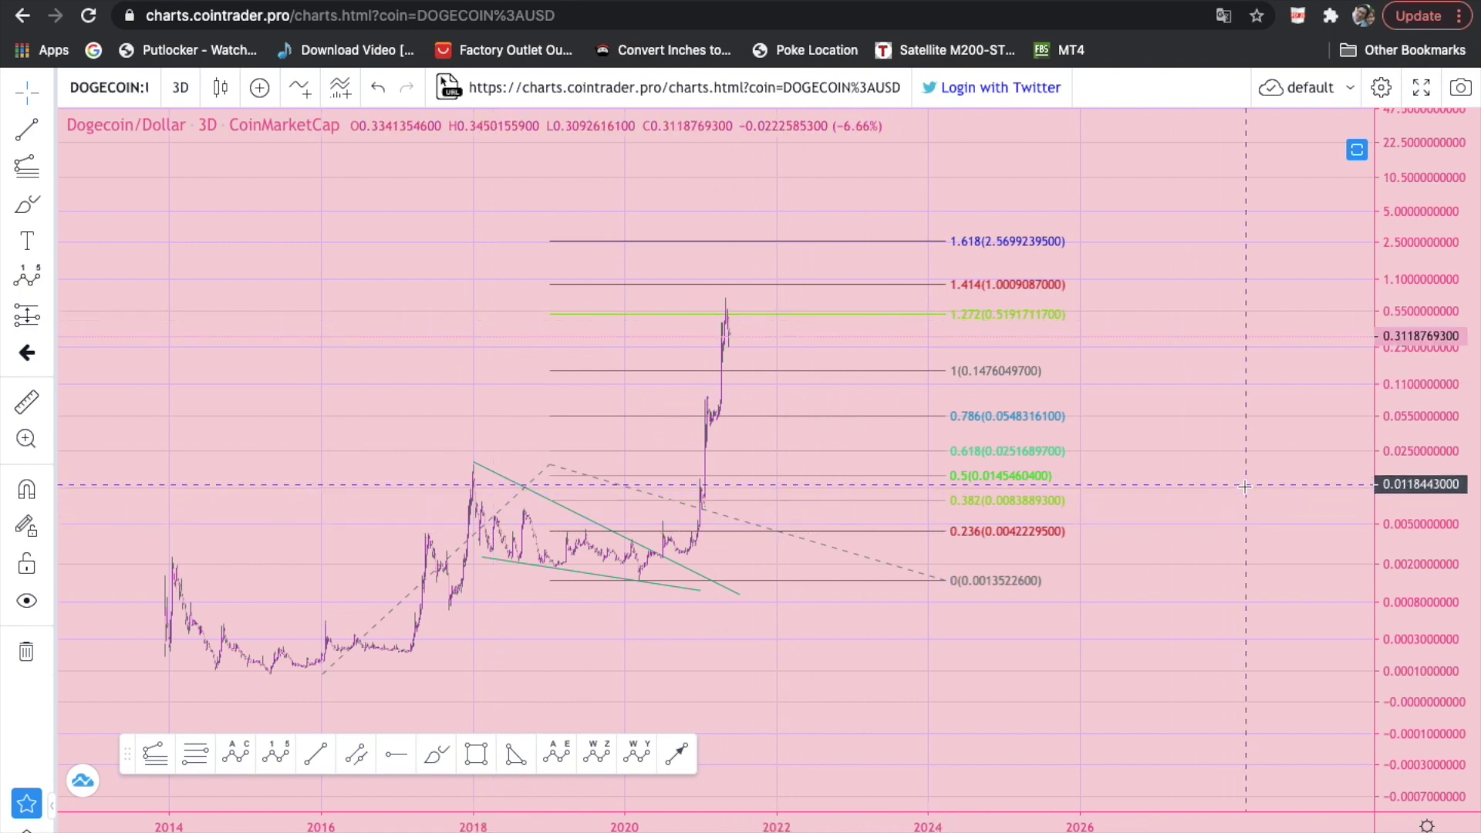
{"action": "left_click_drag", "start_coordinate": [1246, 486], "coordinate": [1223, 502]}
{"action": "left_click", "coordinate": [275, 752]}
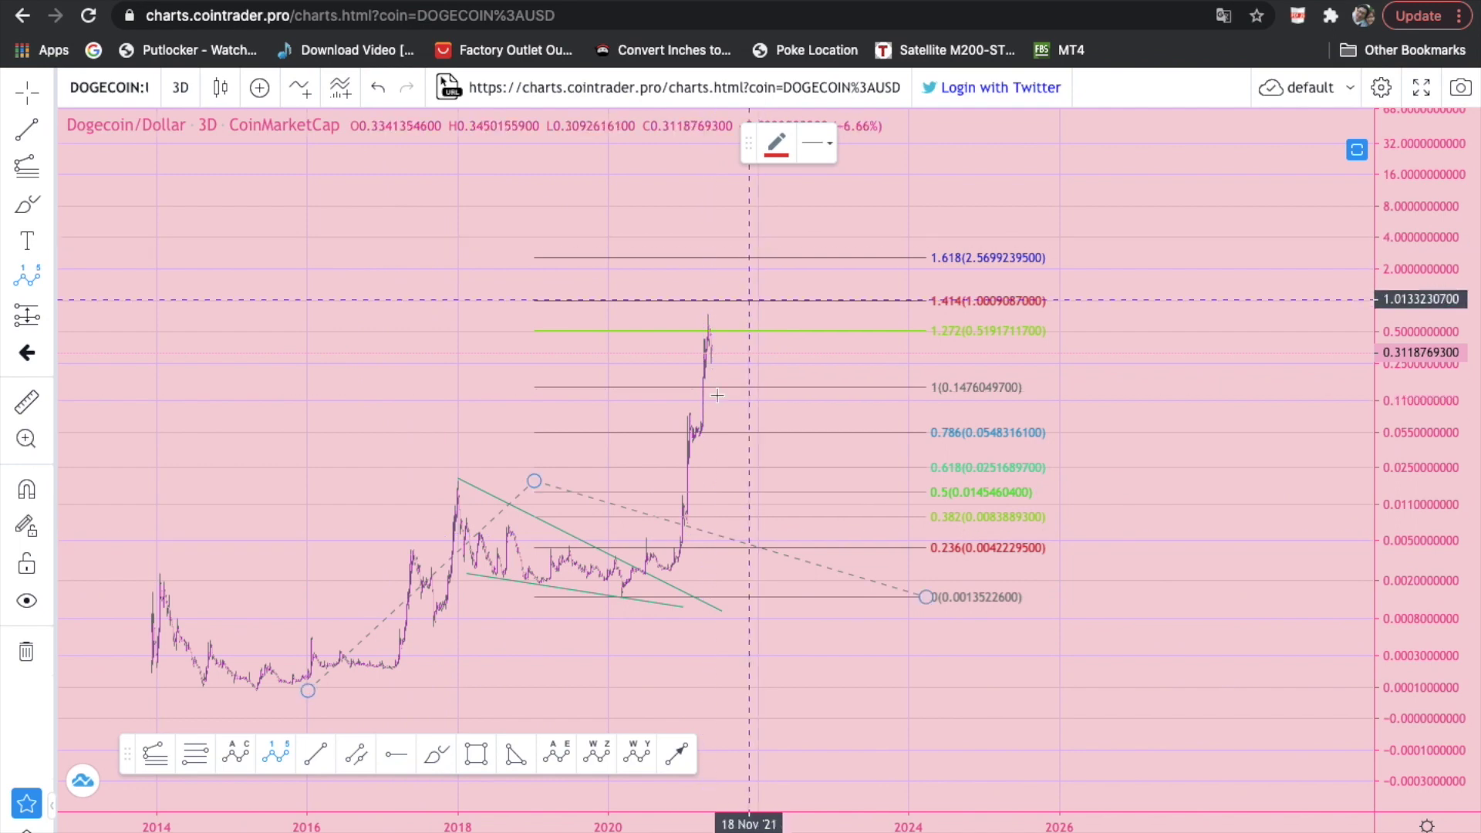
{"action": "scroll", "coordinate": [864, 505], "scroll_direction": "right", "scroll_amount": 1}
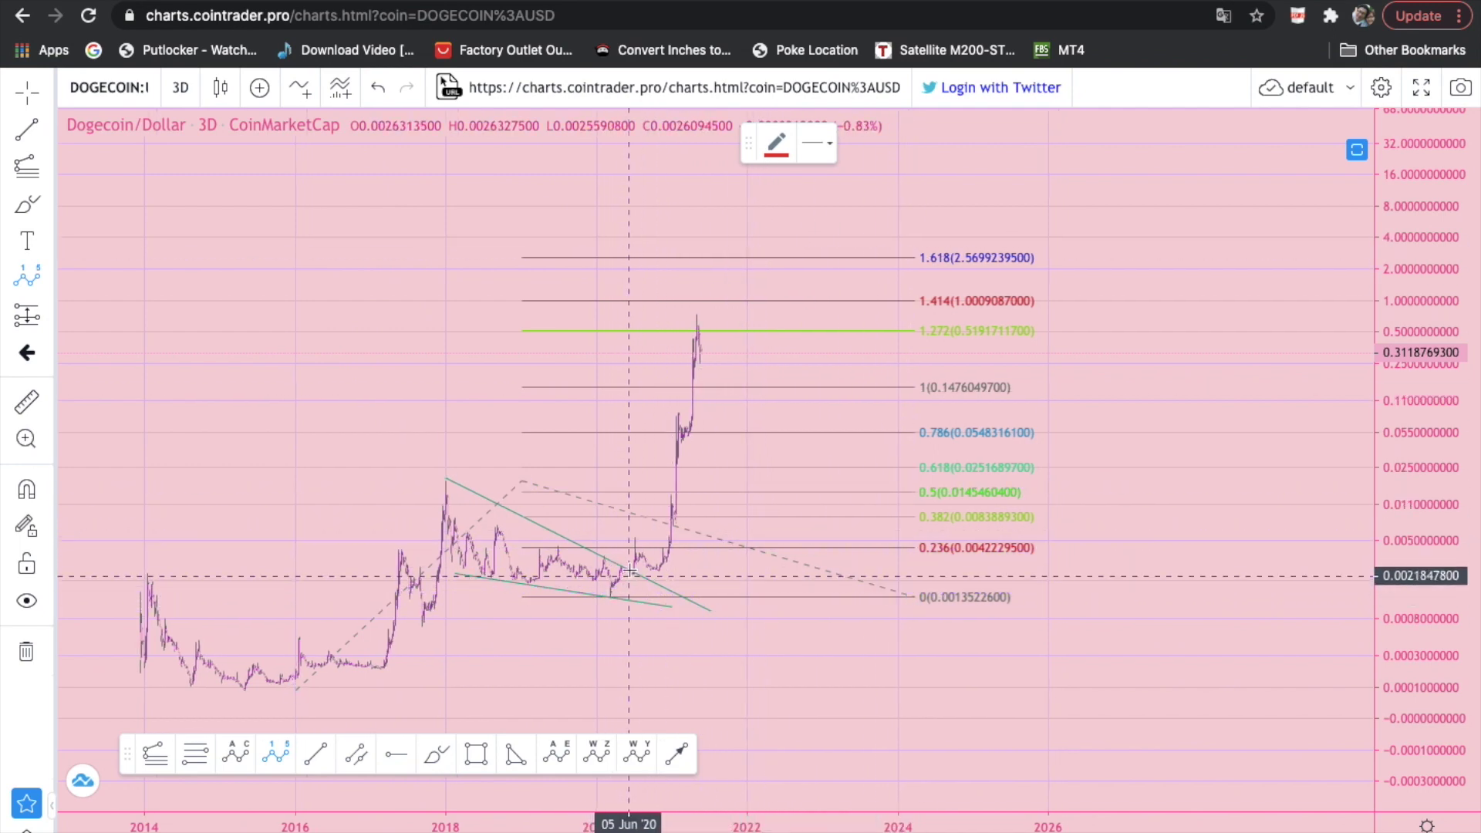
{"action": "left_click", "coordinate": [609, 595]}
{"action": "left_click", "coordinate": [639, 540]}
{"action": "left_click", "coordinate": [664, 573]}
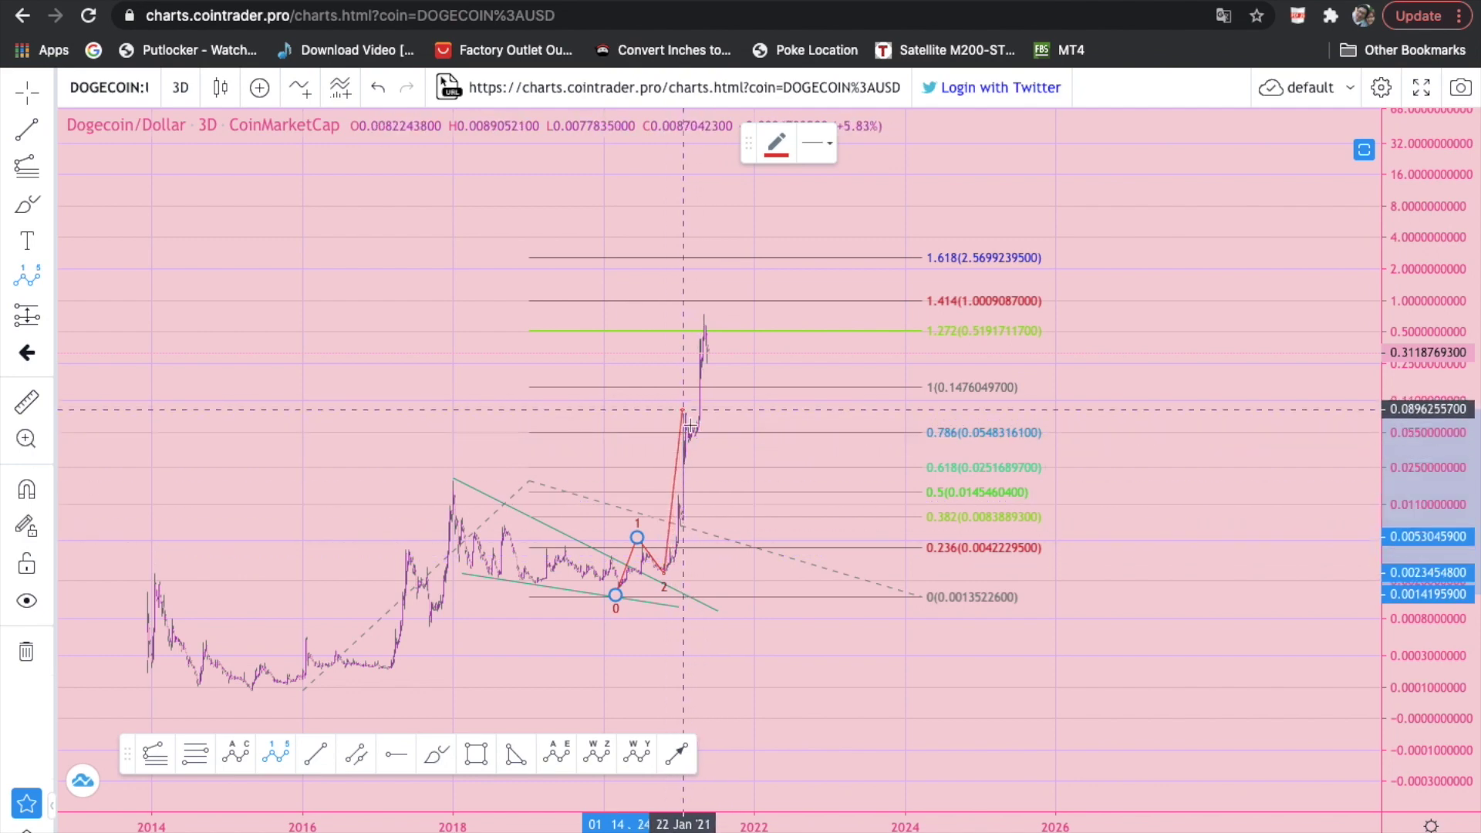
{"action": "left_click", "coordinate": [704, 315]}
{"action": "left_click", "coordinate": [919, 463]}
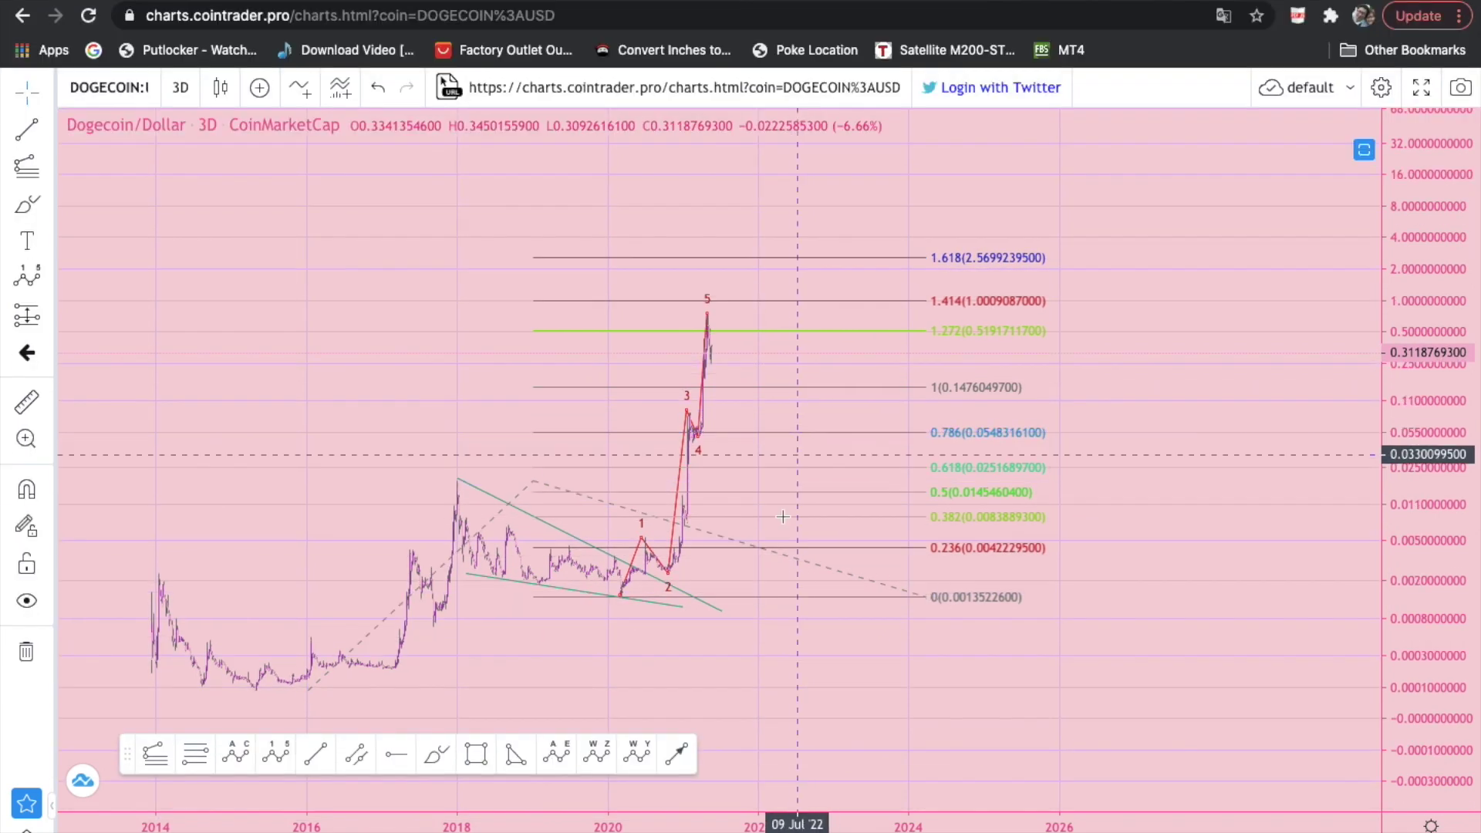
- Place a horizontal ray on the extension's 1.618 level at about 2.566, starting around the beginning of 2022
{"action": "left_click", "coordinate": [395, 754]}
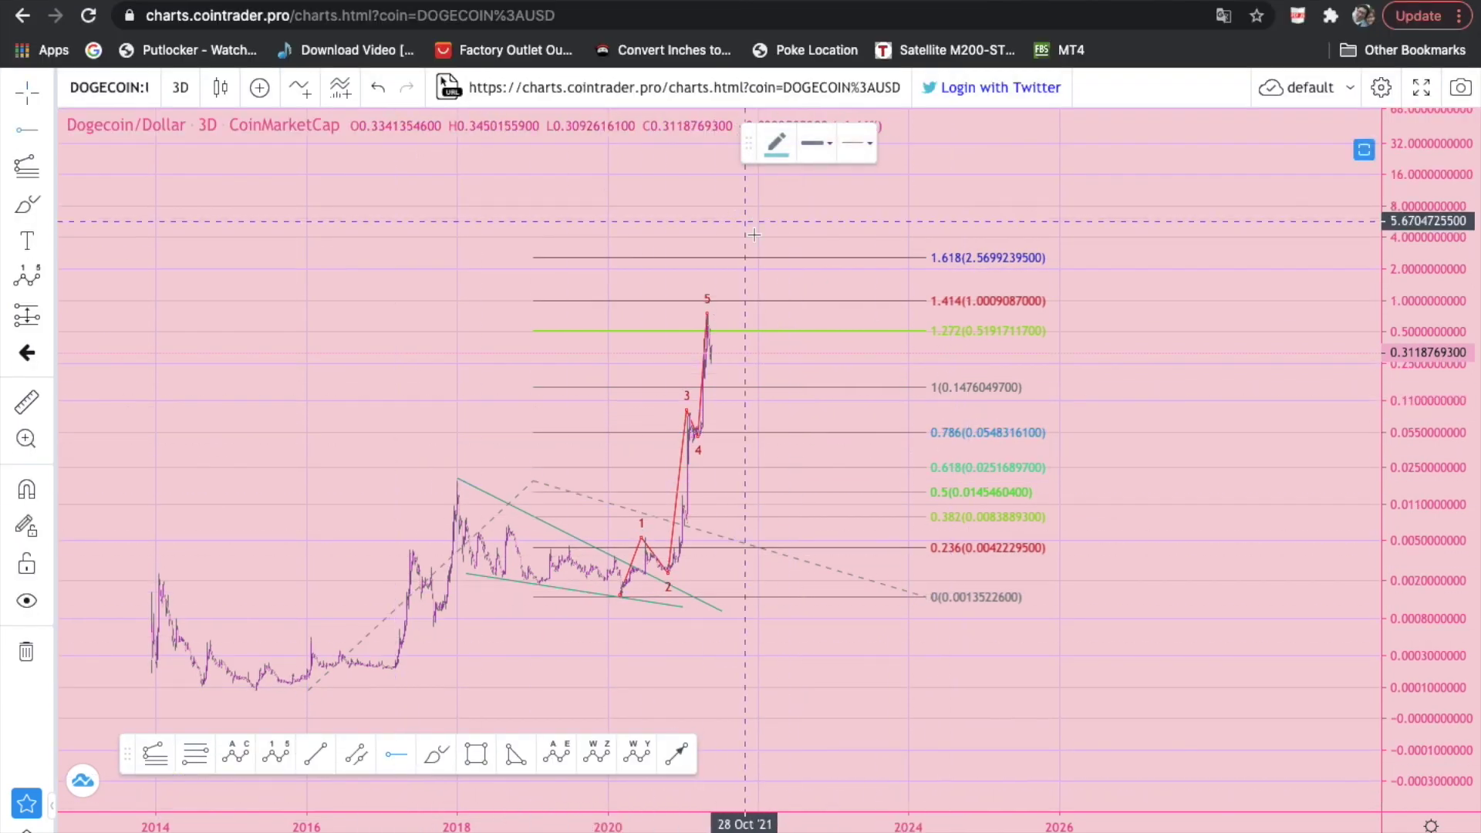
{"action": "left_click", "coordinate": [757, 257]}
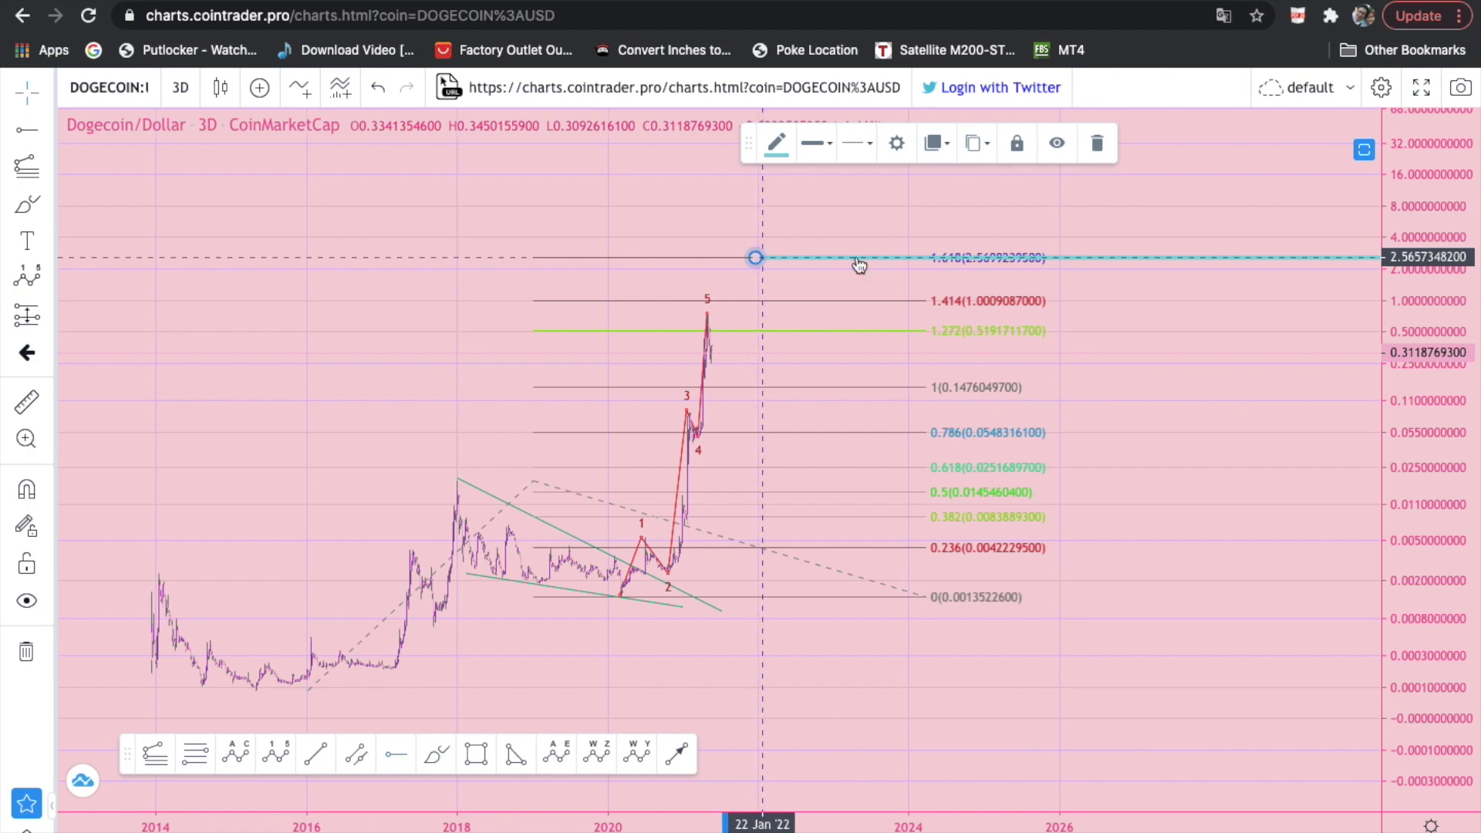
{"action": "left_click", "coordinate": [22, 94]}
- Delete the Fibonacci extension and the Elliott impulse wave, keeping the horizontal ray and the two trend lines
{"action": "left_click_drag", "start_coordinate": [924, 597], "coordinate": [921, 598]}
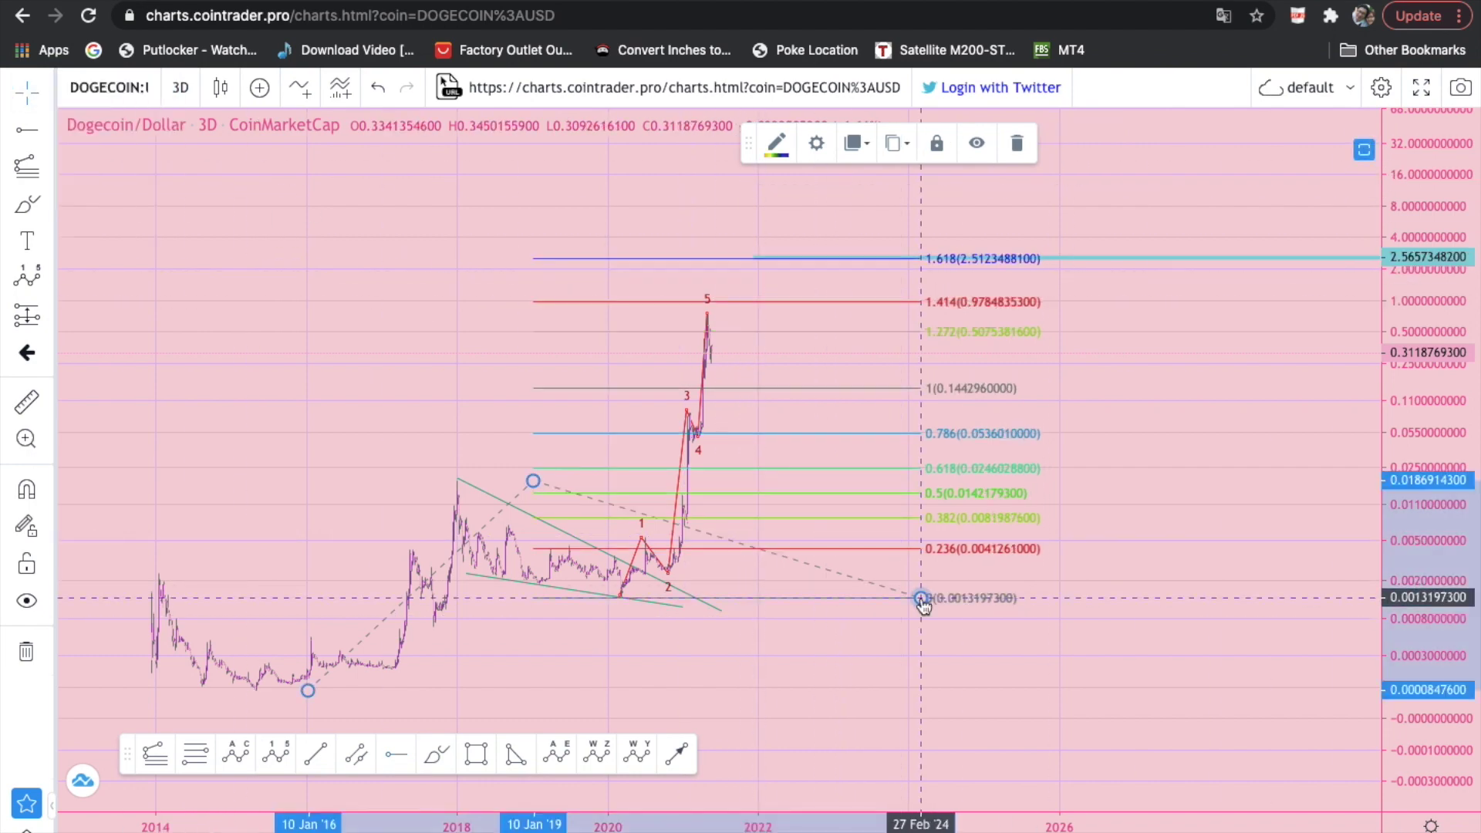
{"action": "key", "text": "Delete"}
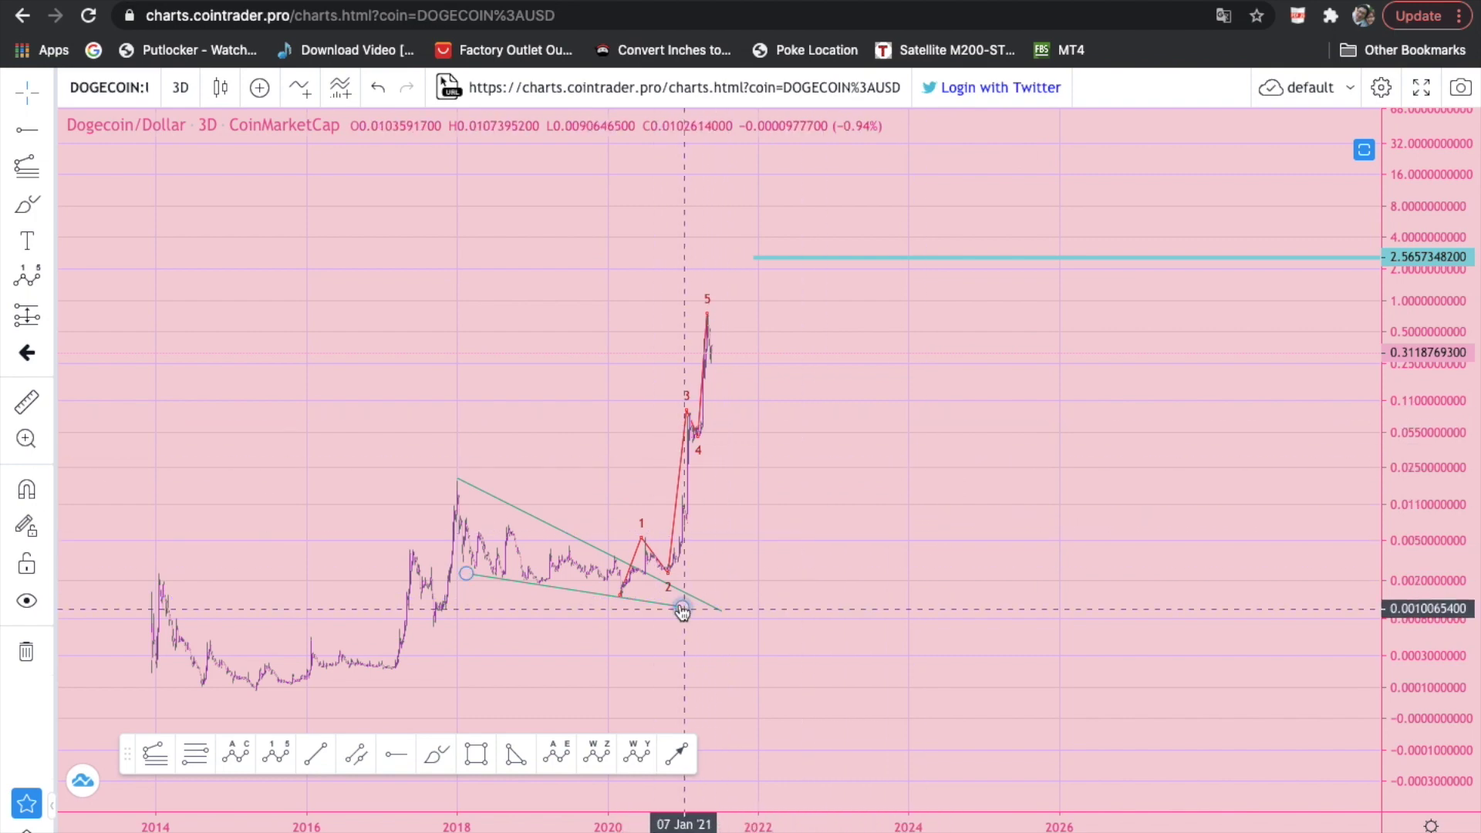
{"action": "left_click", "coordinate": [708, 312]}
{"action": "key", "text": "Delete"}
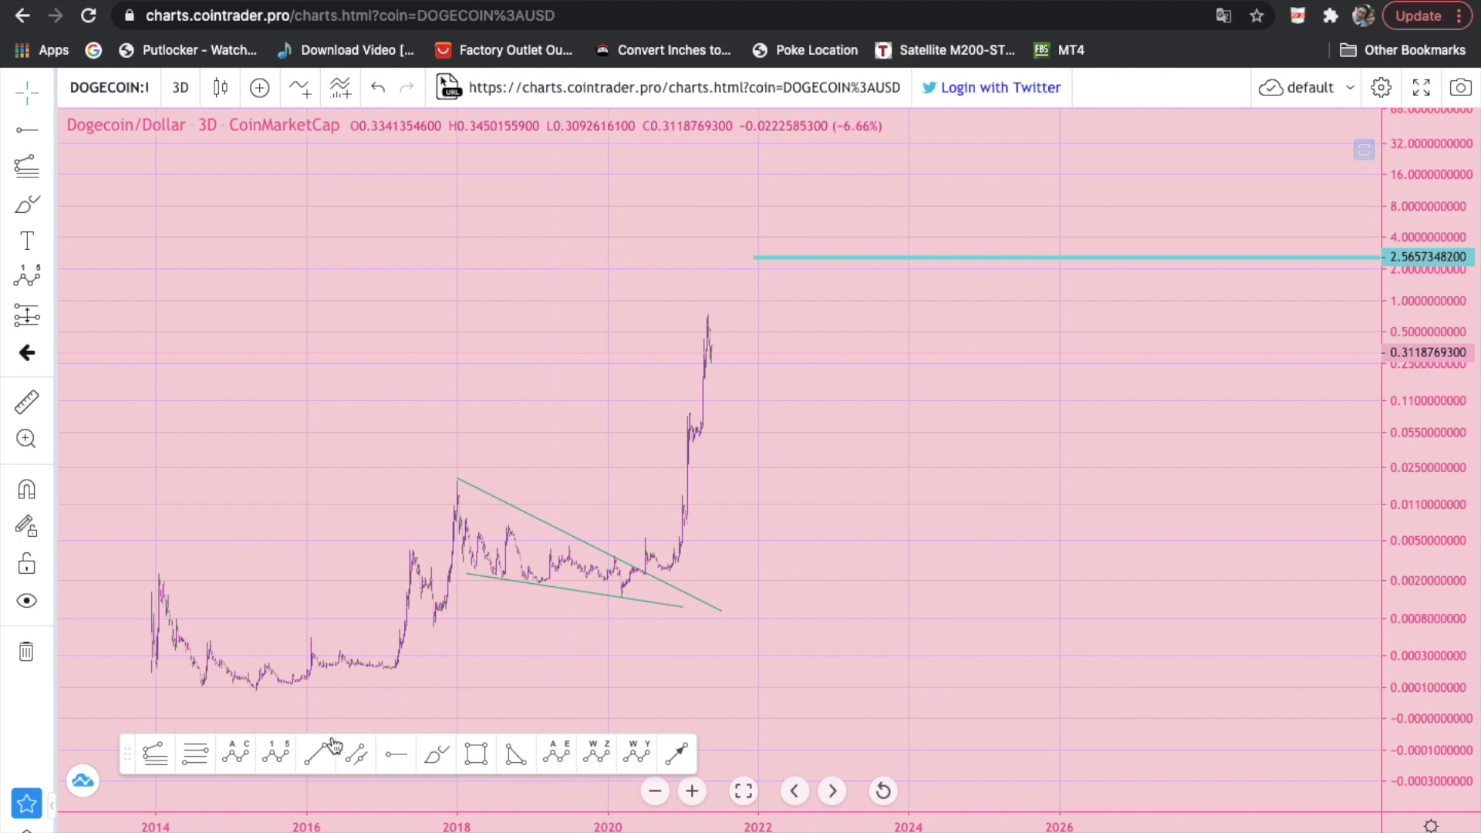
- Draw a five-wave Elliott impulse from the early-2020 low at about 0.00132, through wave 3 at about 0.885, to wave 5 at about 3.007
{"action": "left_click", "coordinate": [275, 753]}
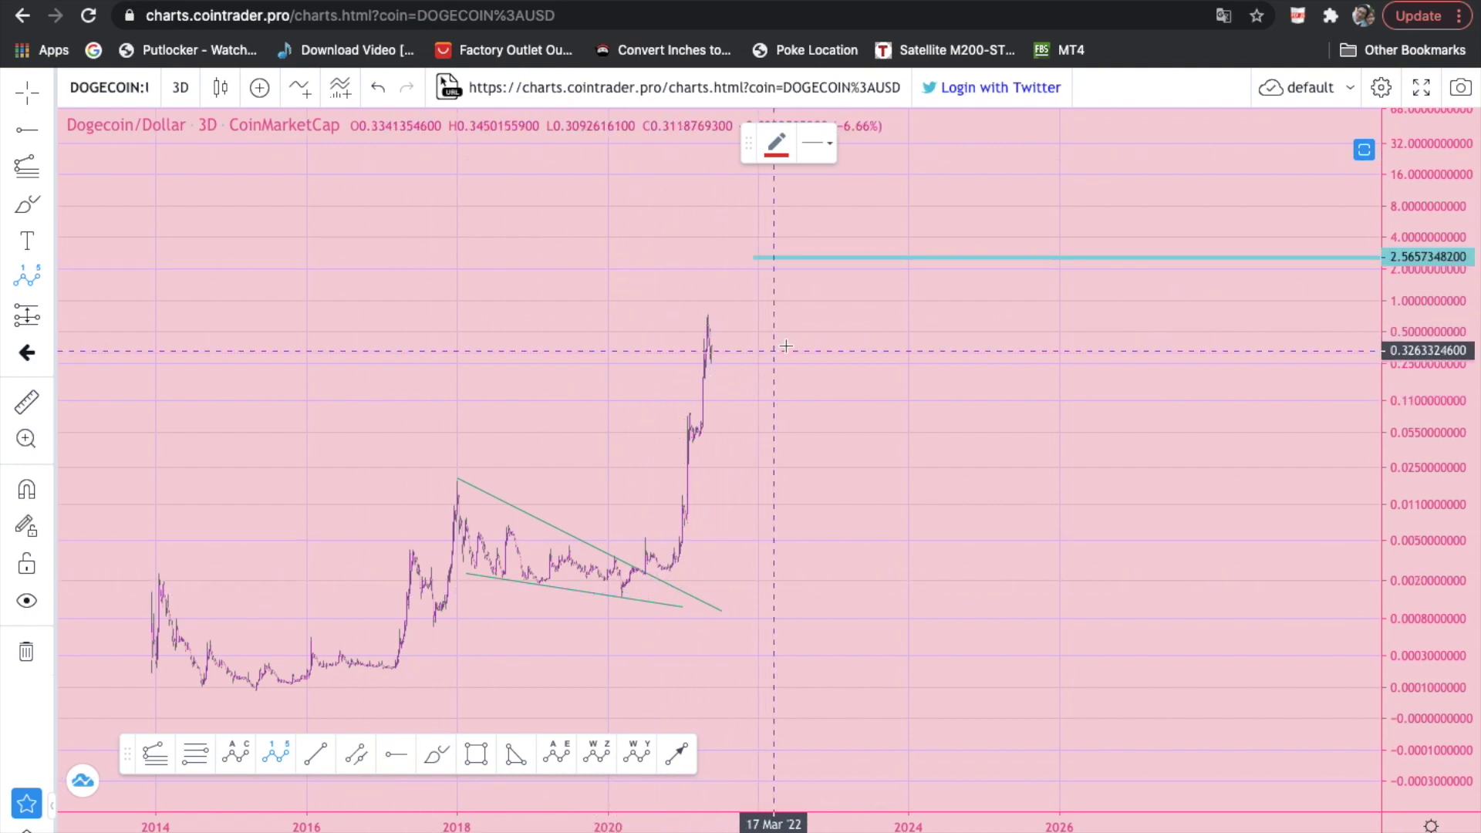
{"action": "left_click", "coordinate": [622, 596]}
{"action": "left_click", "coordinate": [645, 534]}
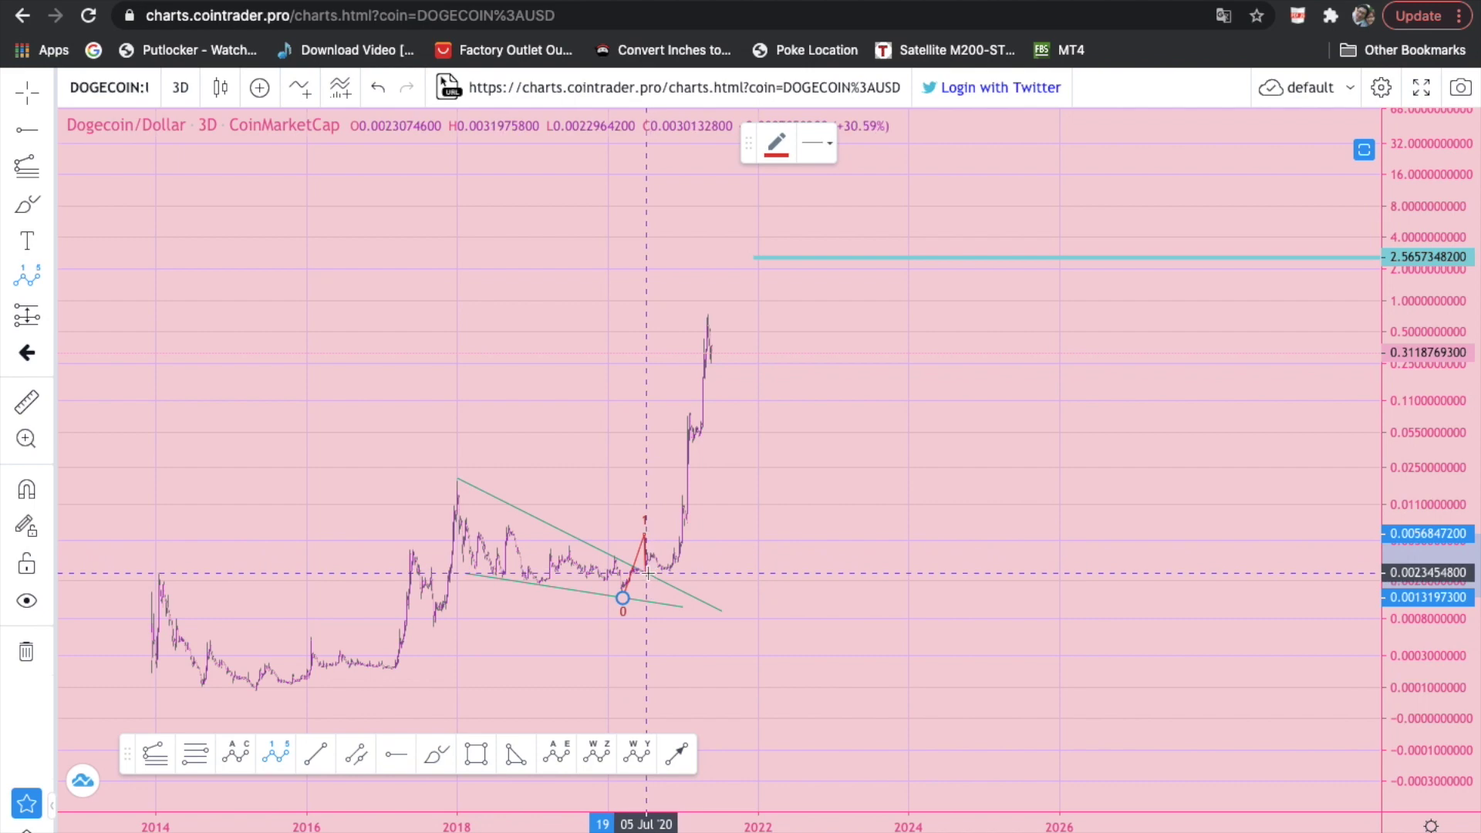
{"action": "left_click", "coordinate": [651, 572]}
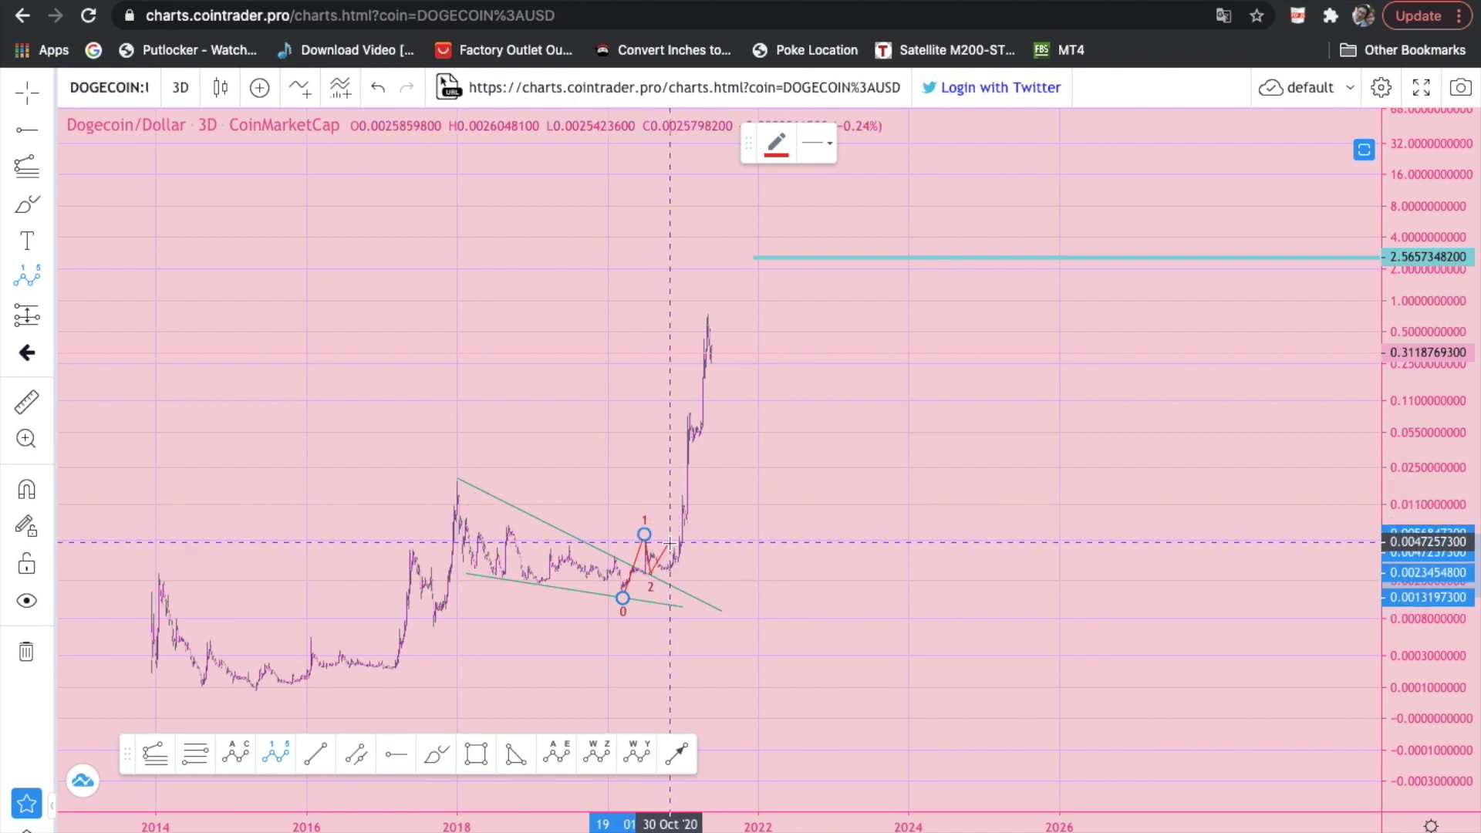
{"action": "left_click", "coordinate": [707, 307]}
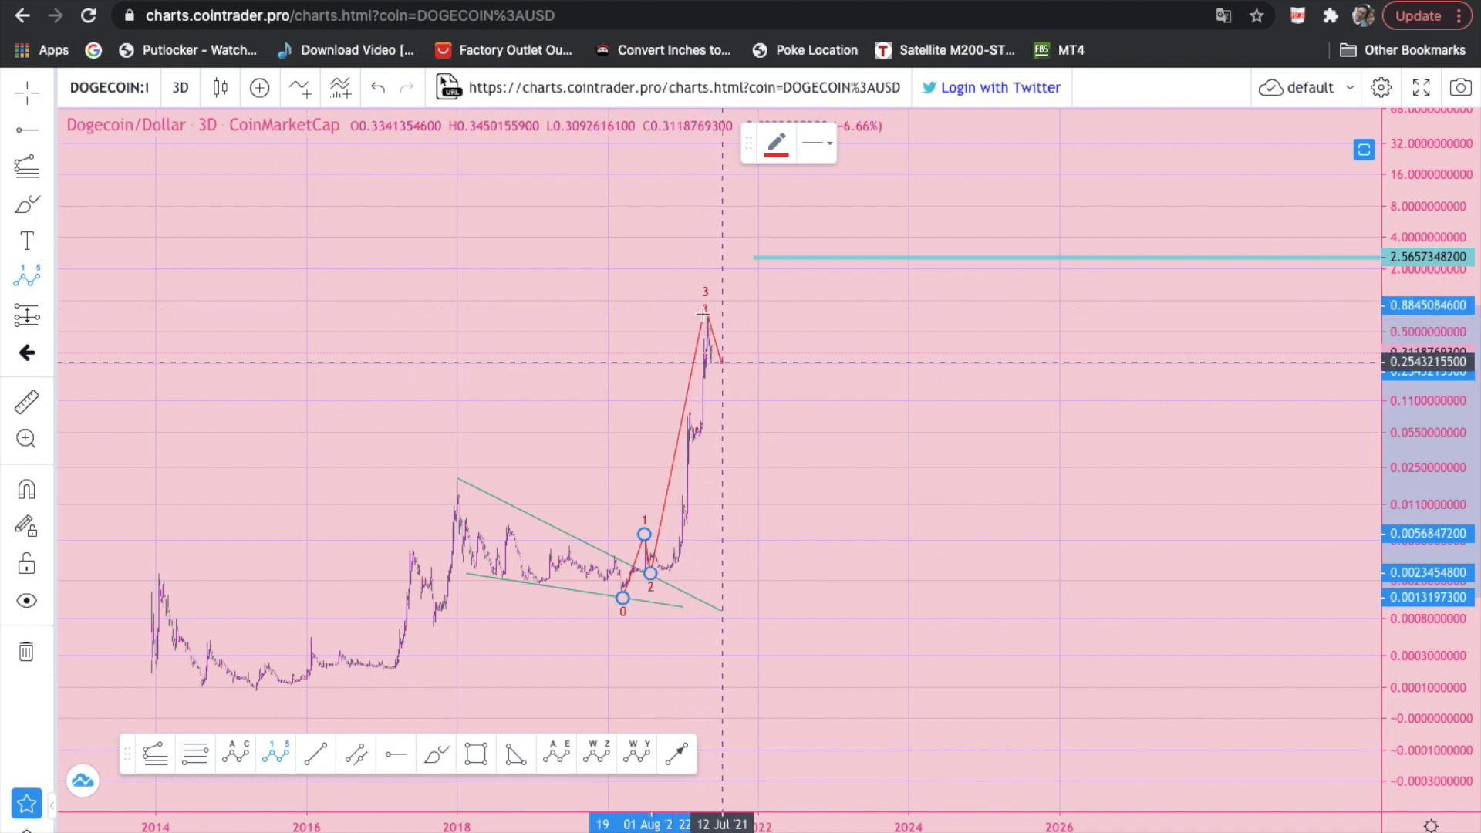
{"action": "left_click", "coordinate": [753, 405]}
{"action": "left_click", "coordinate": [805, 251]}
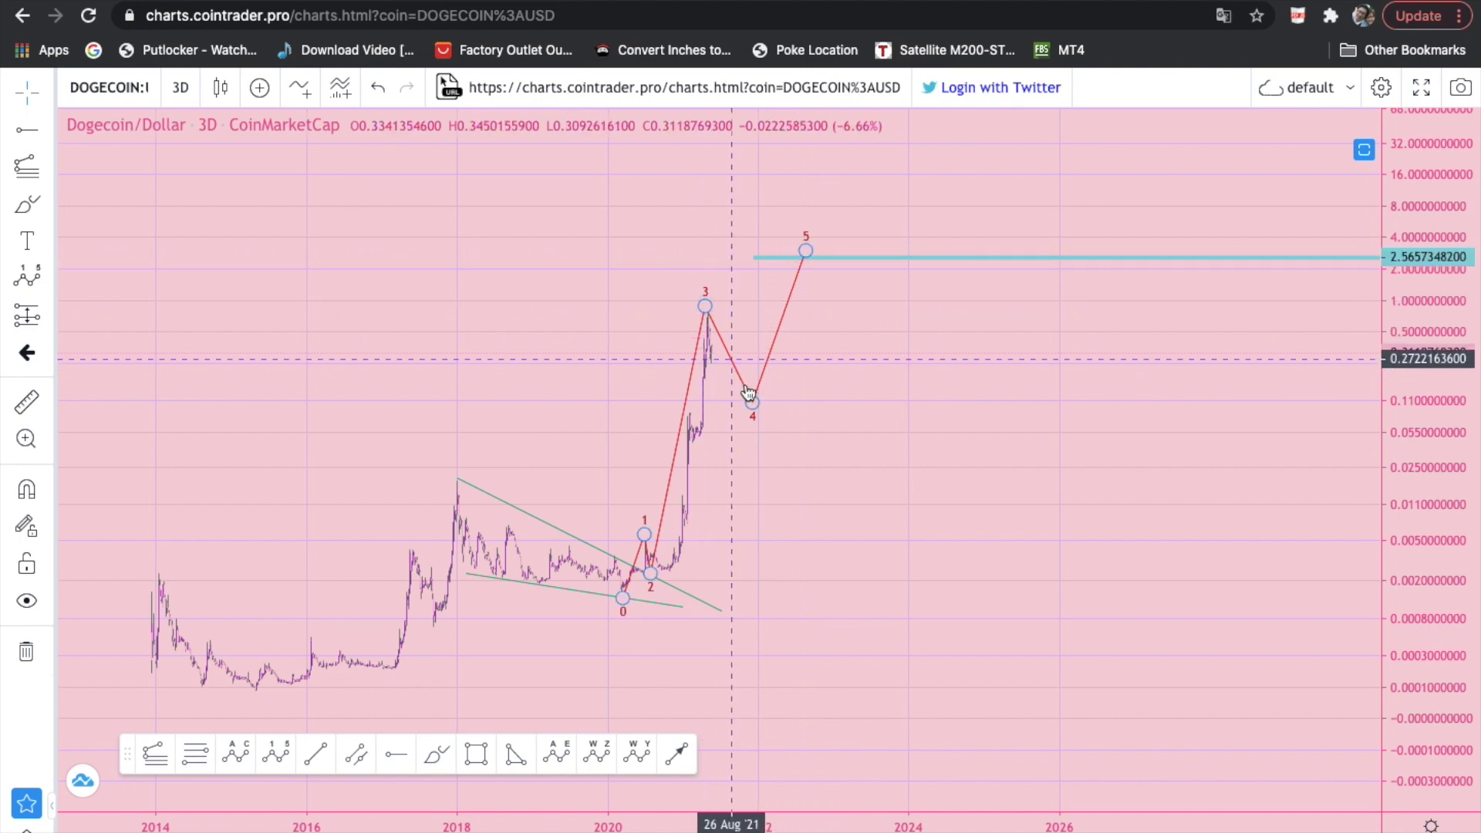
- Move the impulse's wave 2 point to mid-November 2020 and its wave 4 point to about 0.291 at 7 Oct '21
{"action": "mouse_move", "coordinate": [752, 401]}
{"action": "left_mouse_down"}
{"action": "mouse_move", "coordinate": [704, 369]}
{"action": "mouse_move", "coordinate": [768, 386]}
{"action": "mouse_move", "coordinate": [771, 357]}
{"action": "left_mouse_up"}
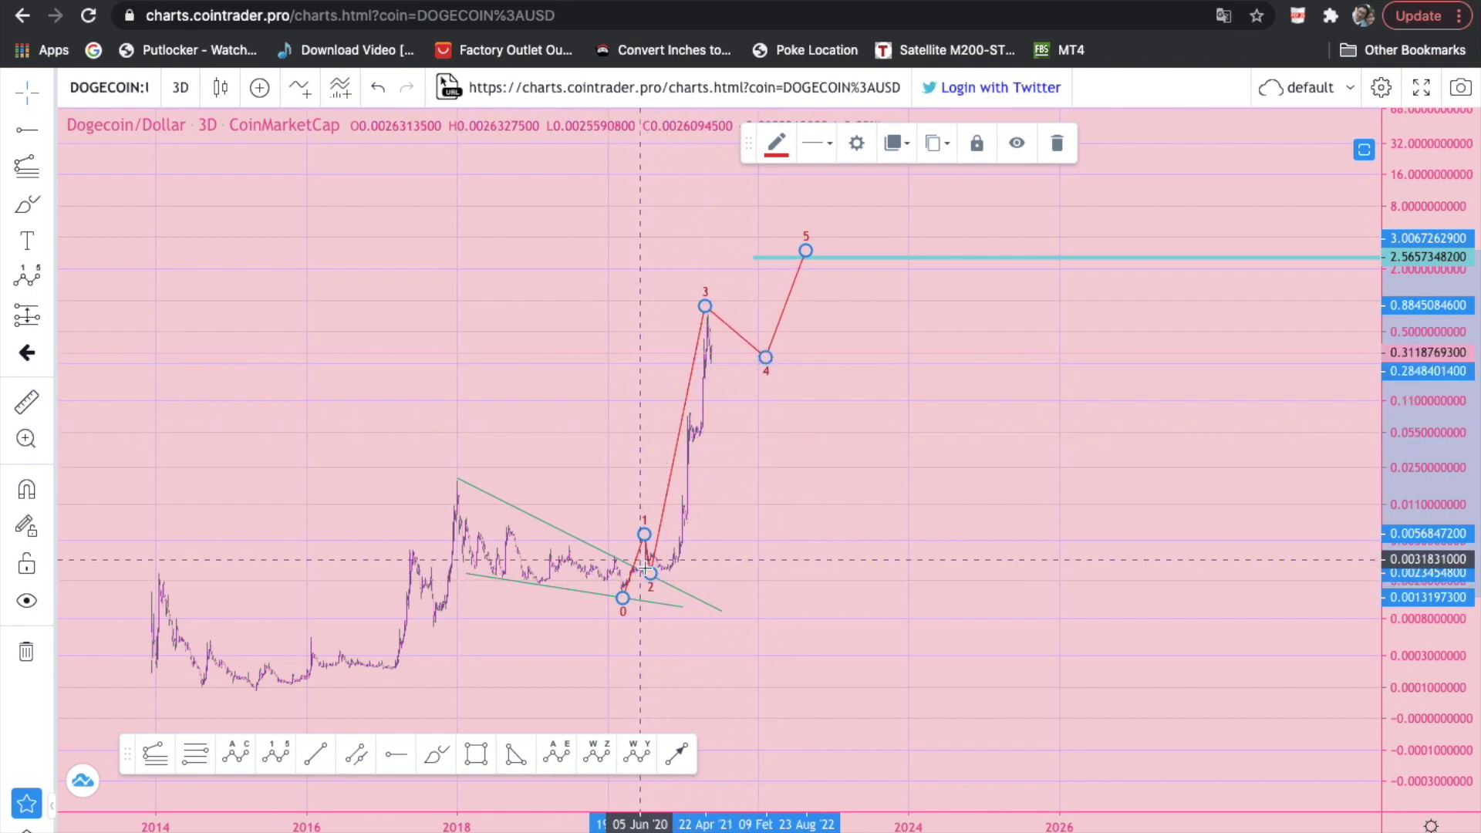
{"action": "left_click_drag", "start_coordinate": [651, 573], "coordinate": [678, 574]}
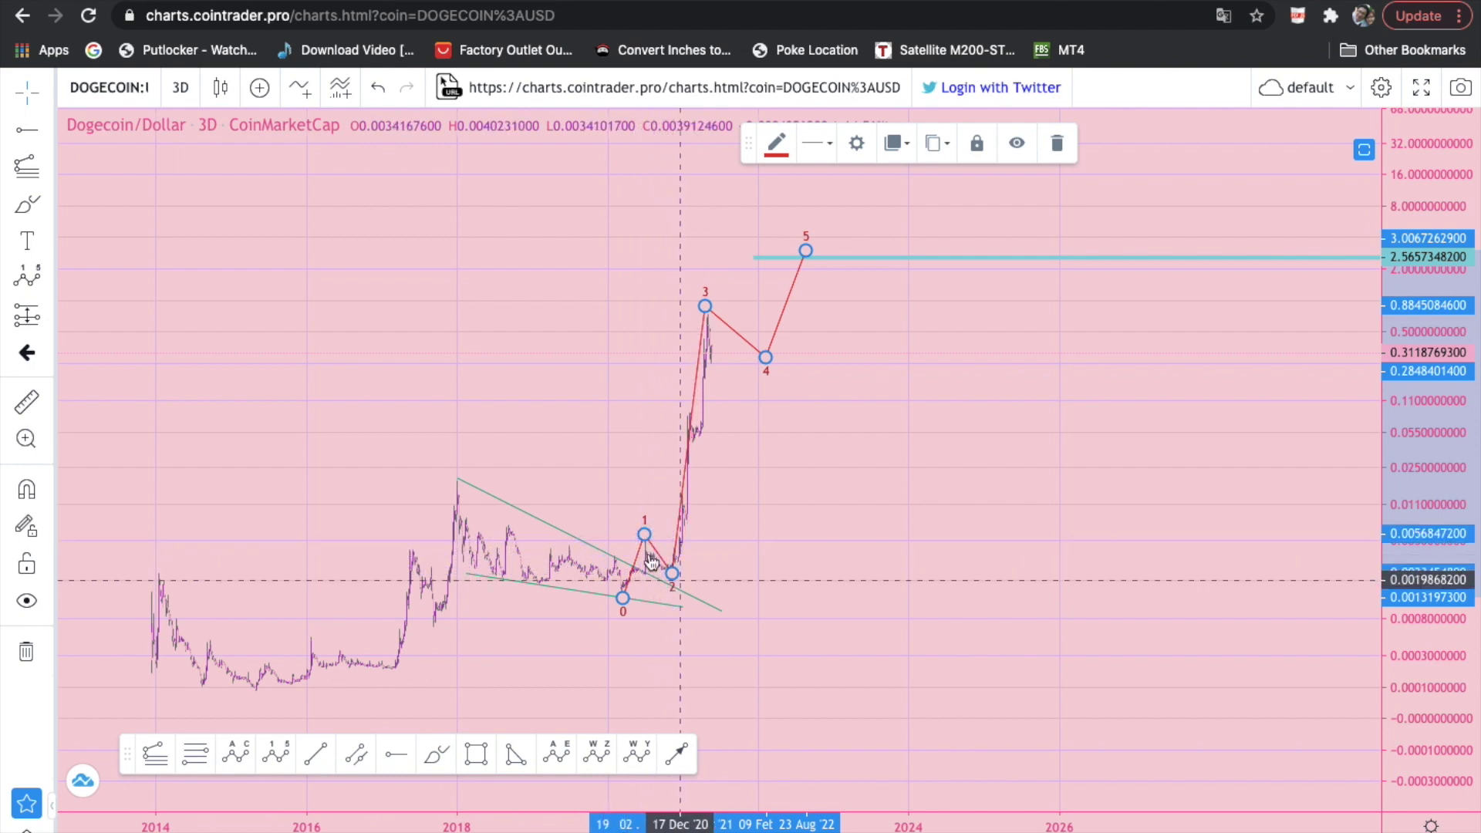
{"action": "scroll", "coordinate": [743, 324], "scroll_direction": "up", "scroll_amount": 1}
{"action": "left_click_drag", "start_coordinate": [761, 357], "coordinate": [736, 358]}
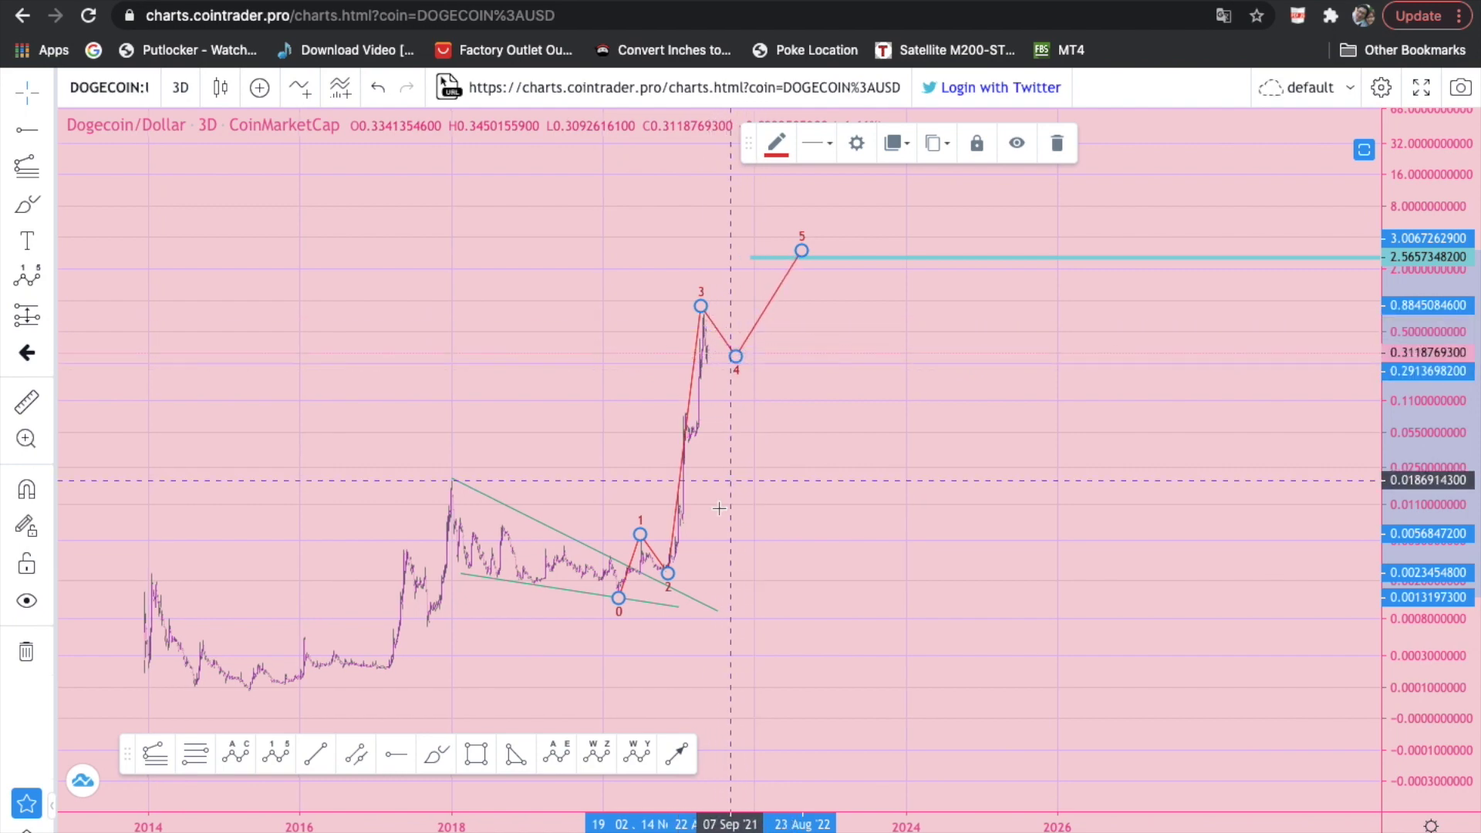
- Lower the impulse's wave 4 point to about 0.189 at 4 Sep '21
{"action": "scroll", "coordinate": [730, 486], "scroll_direction": "down", "scroll_amount": 3}
{"action": "scroll", "coordinate": [743, 288], "scroll_direction": "down", "scroll_amount": 1}
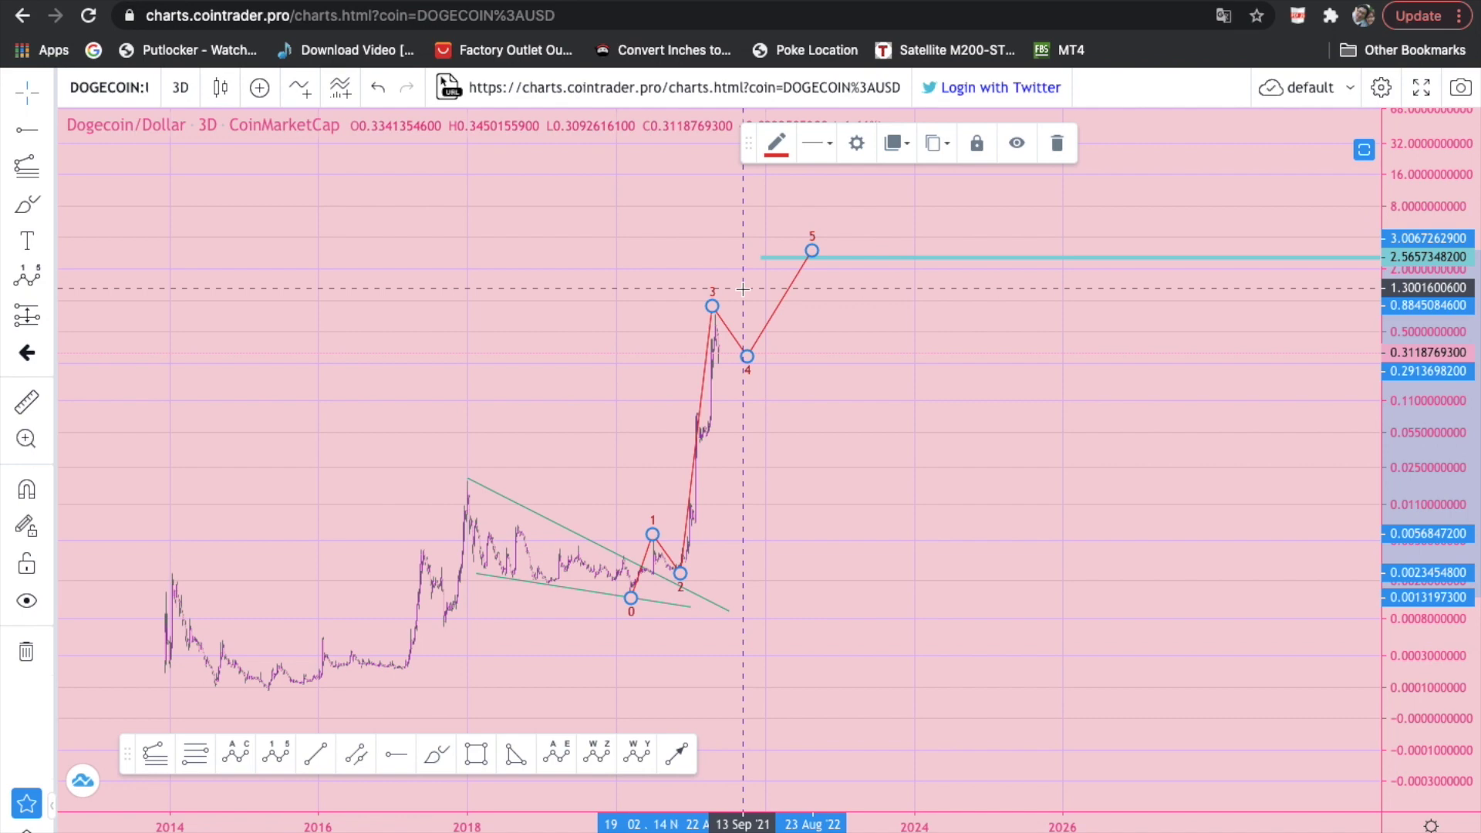
{"action": "scroll", "coordinate": [743, 288], "scroll_direction": "right", "scroll_amount": 2}
{"action": "scroll", "coordinate": [736, 288], "scroll_direction": "left", "scroll_amount": 5}
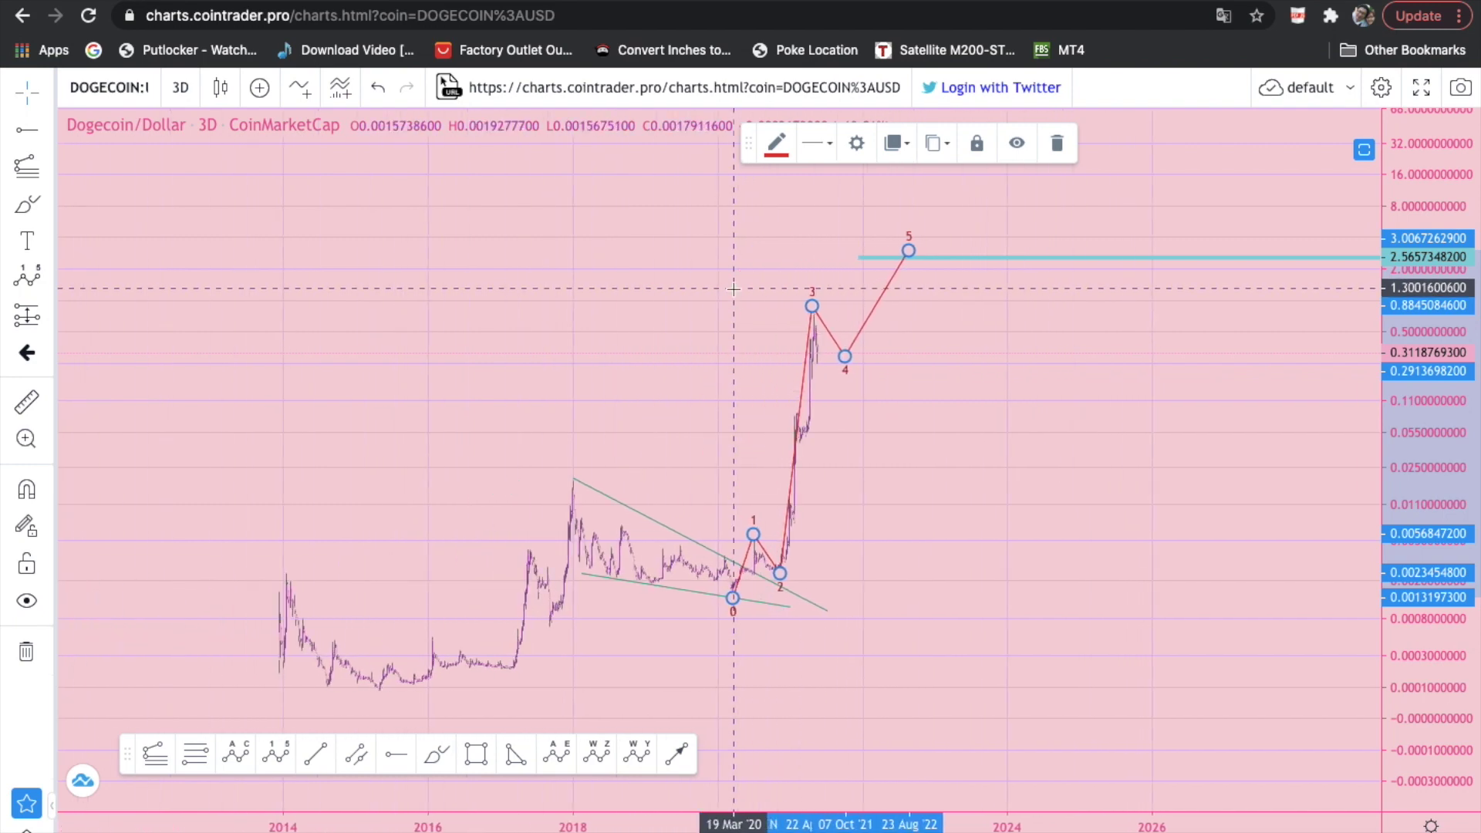
{"action": "scroll", "coordinate": [738, 312], "scroll_direction": "up", "scroll_amount": 1}
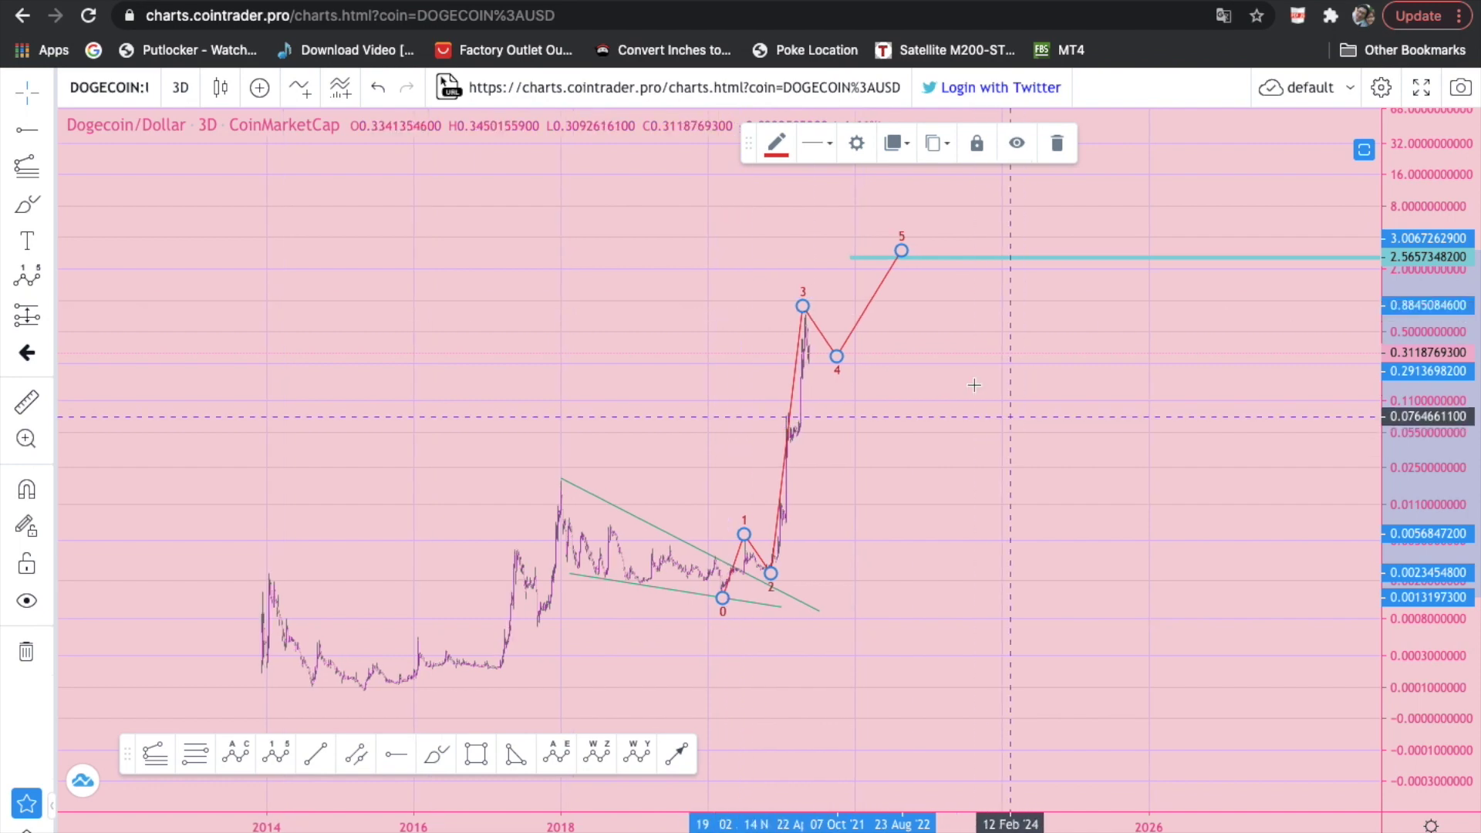
{"action": "left_click_drag", "start_coordinate": [994, 377], "coordinate": [954, 380]}
{"action": "scroll", "coordinate": [954, 380], "scroll_direction": "down", "scroll_amount": 1}
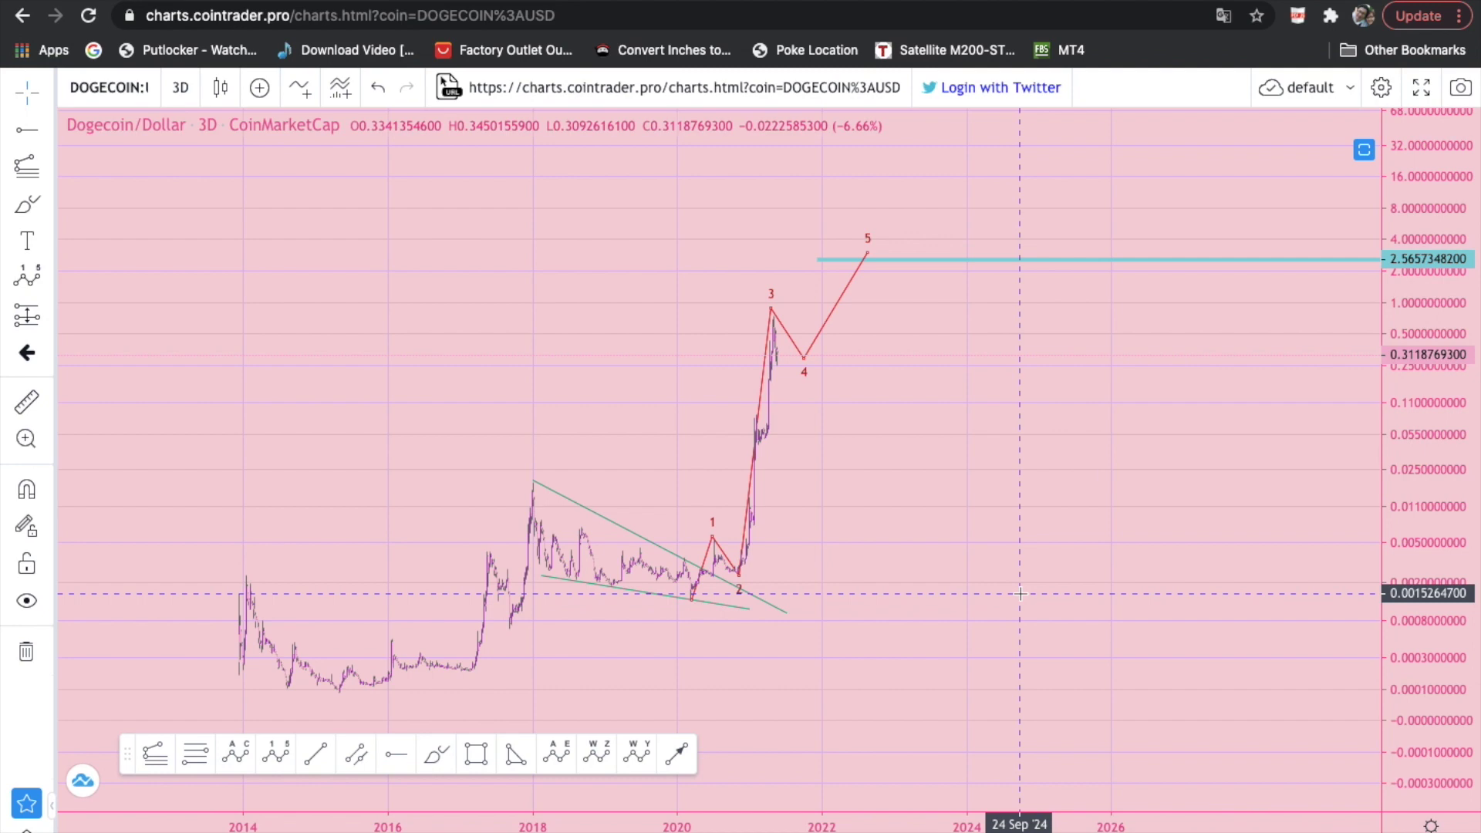
{"action": "mouse_move", "coordinate": [804, 357]}
{"action": "left_mouse_down"}
{"action": "mouse_move", "coordinate": [802, 382]}
{"action": "mouse_move", "coordinate": [812, 375]}
{"action": "left_mouse_up"}
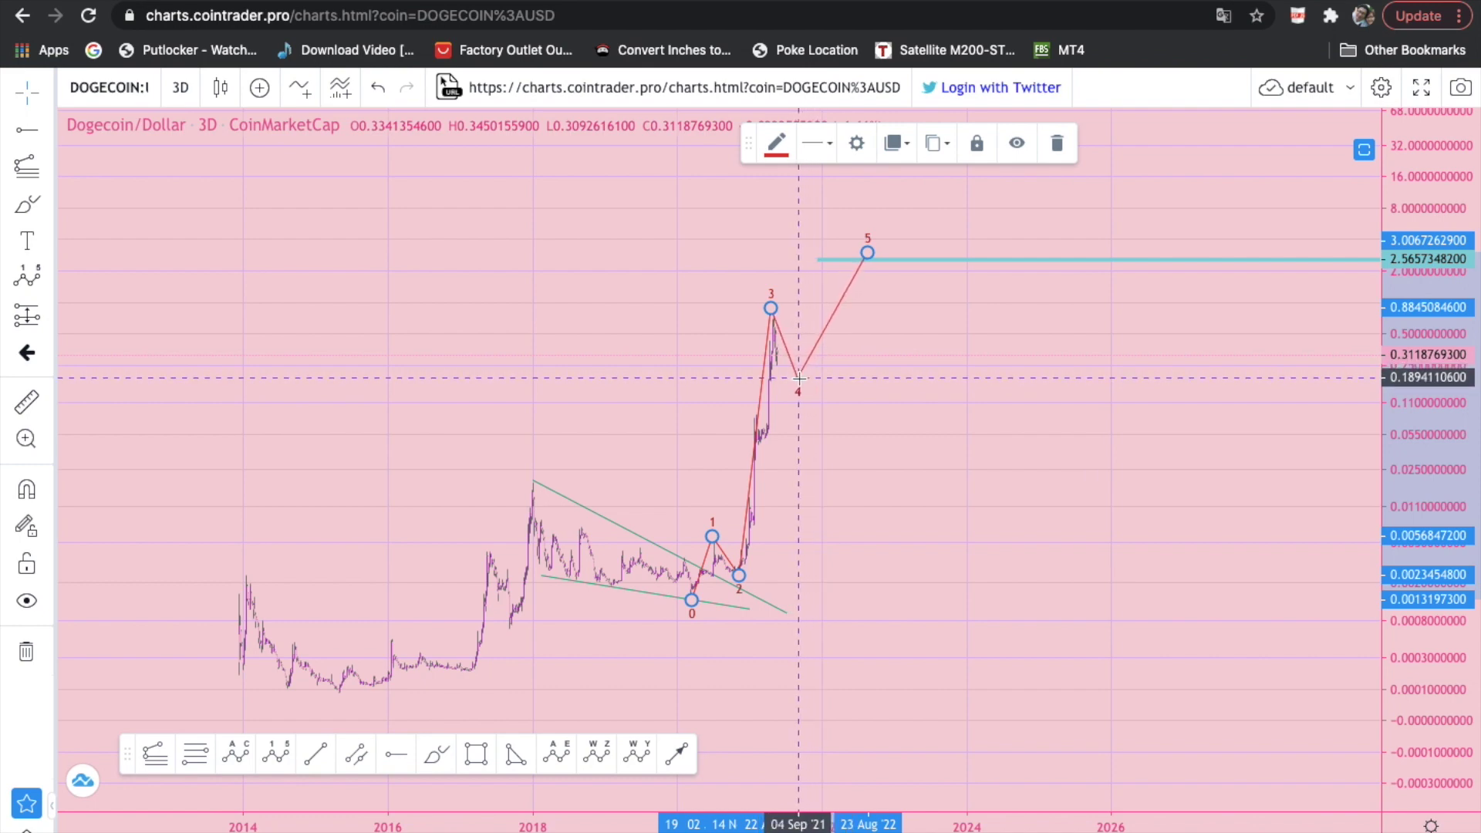
{"action": "left_click_drag", "start_coordinate": [799, 378], "coordinate": [799, 378]}
{"action": "left_click", "coordinate": [869, 380]}
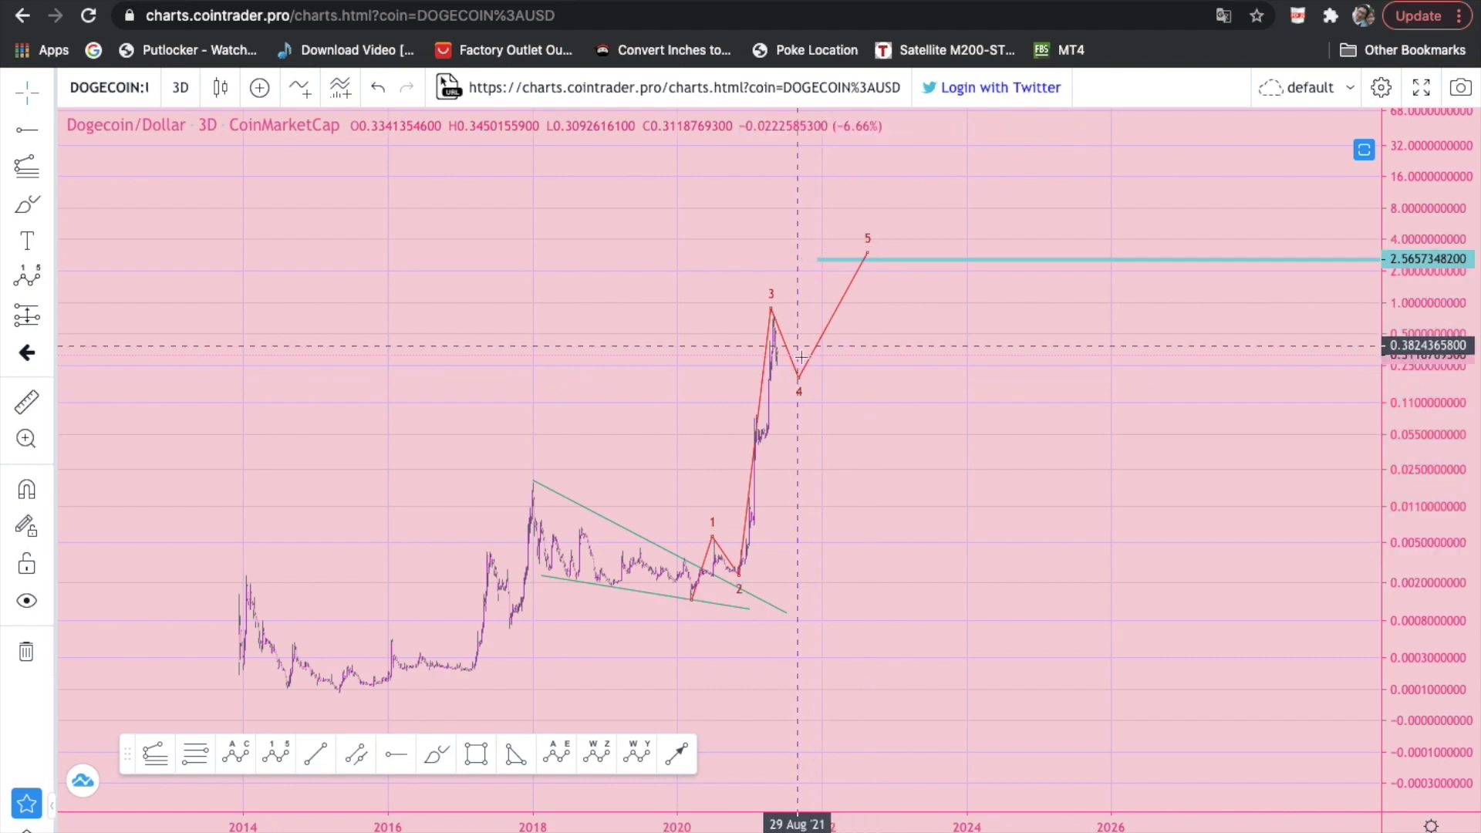
- Examine the projected wave 4 pullback and wave 5 rally against the horizontal target ray and the 2021 price action
{"action": "left_click_drag", "start_coordinate": [873, 825], "coordinate": [503, 825]}
{"action": "left_click_drag", "start_coordinate": [648, 457], "coordinate": [1070, 485]}
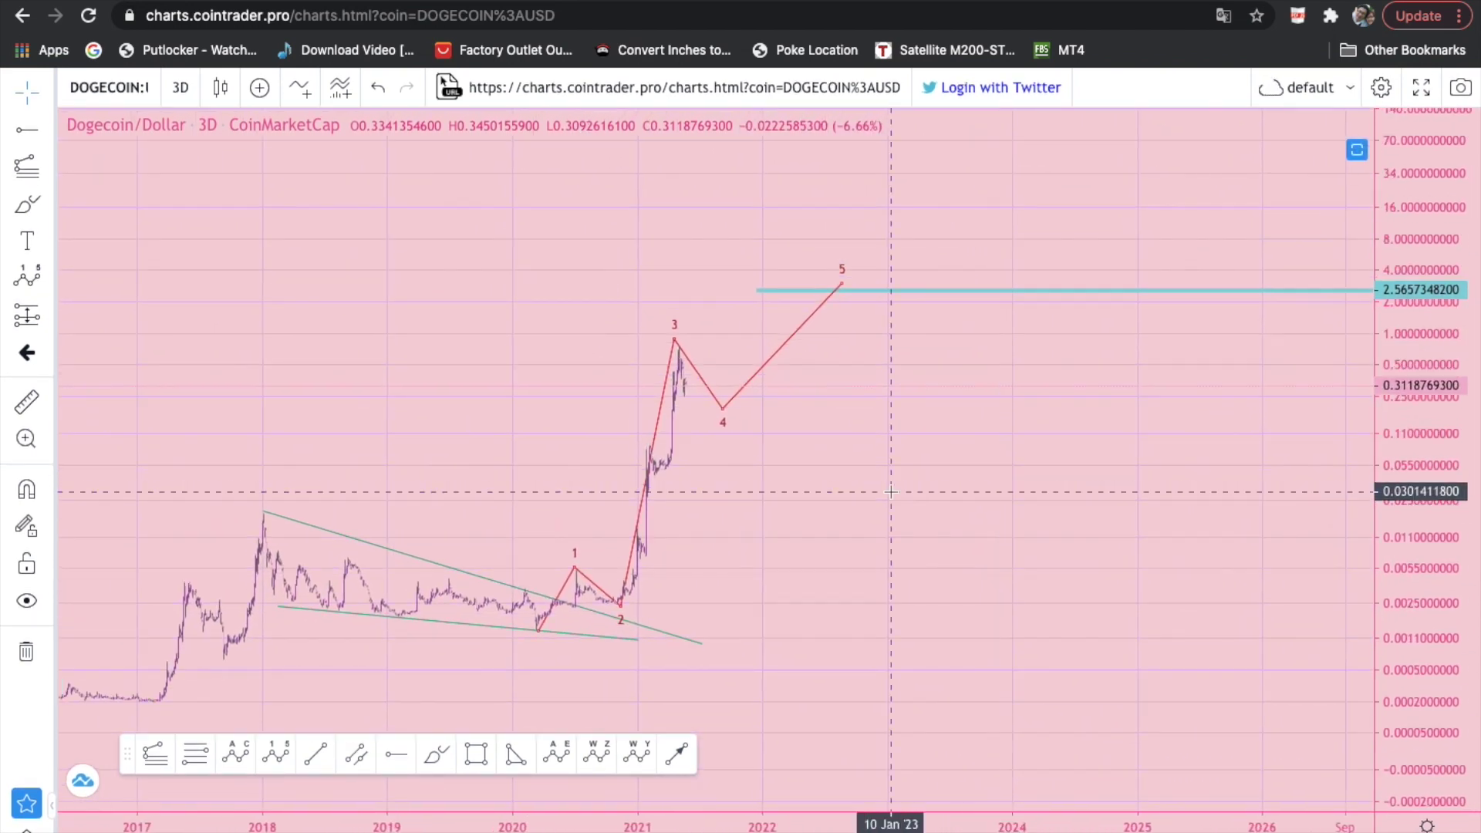
{"action": "left_click", "coordinate": [716, 407]}
{"action": "key", "text": "Escape"}
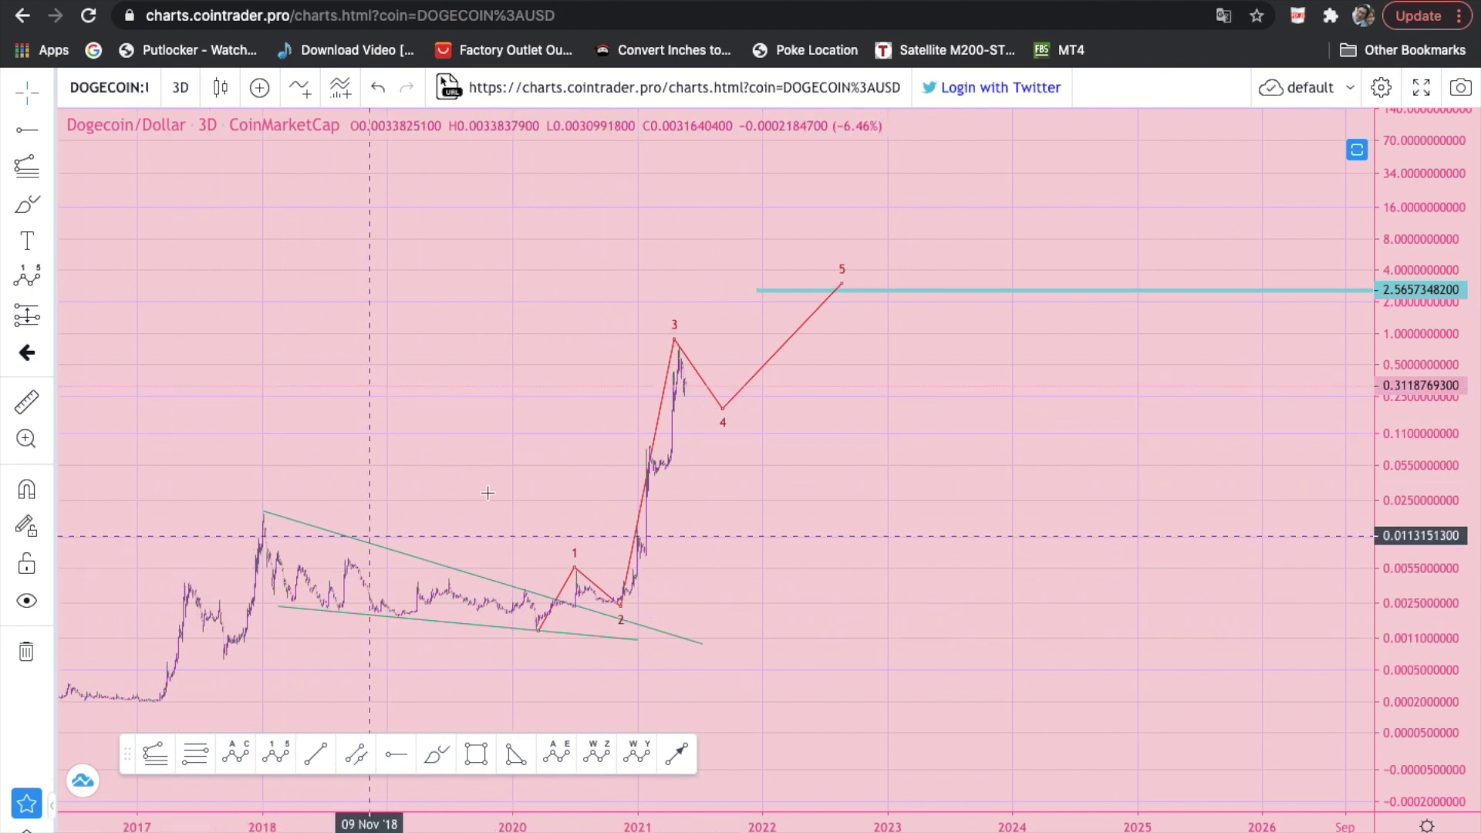
{"action": "left_click", "coordinate": [779, 290]}
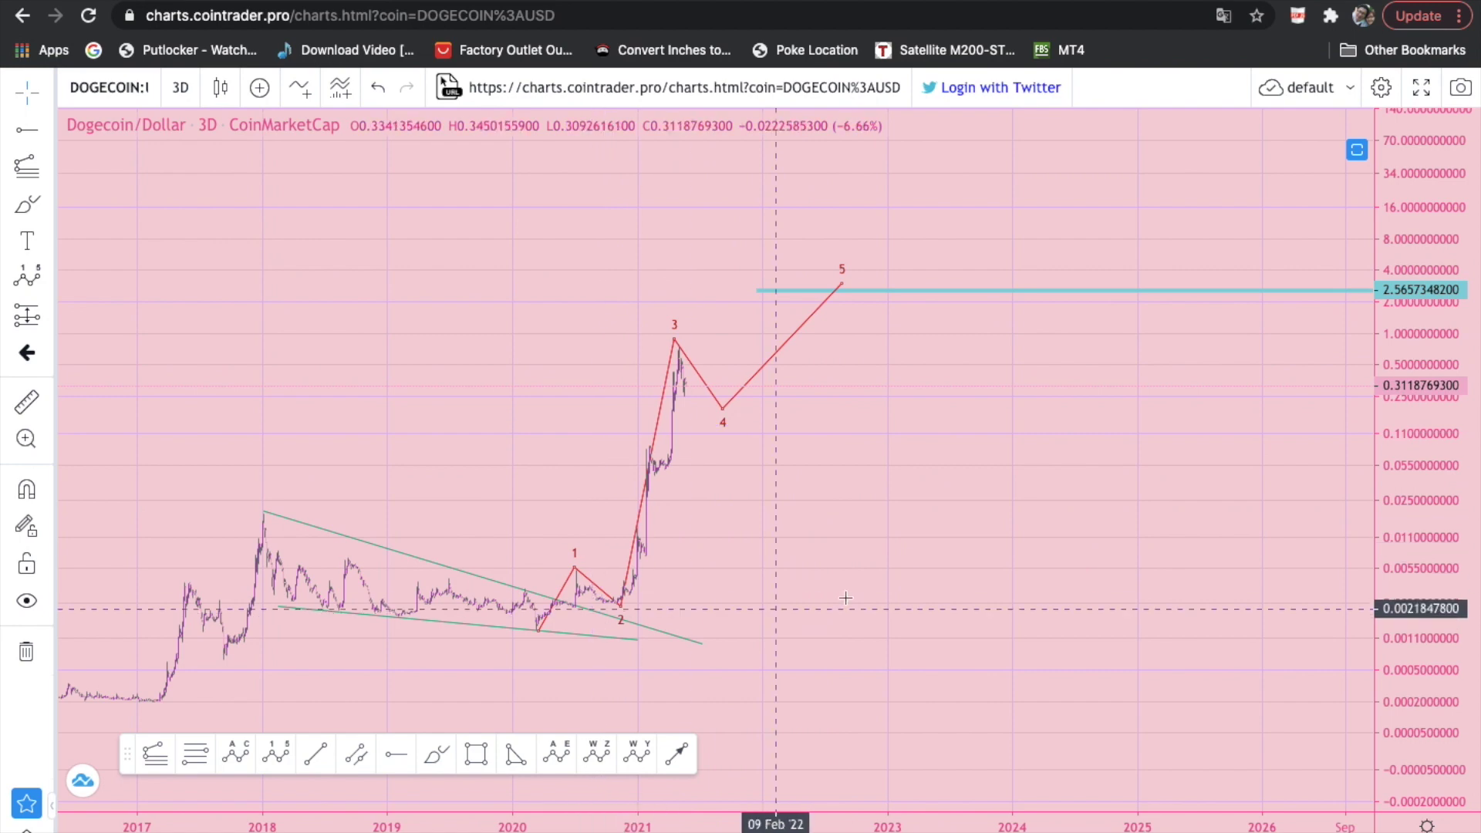
{"action": "scroll", "coordinate": [952, 442], "scroll_direction": "up", "scroll_amount": 1}
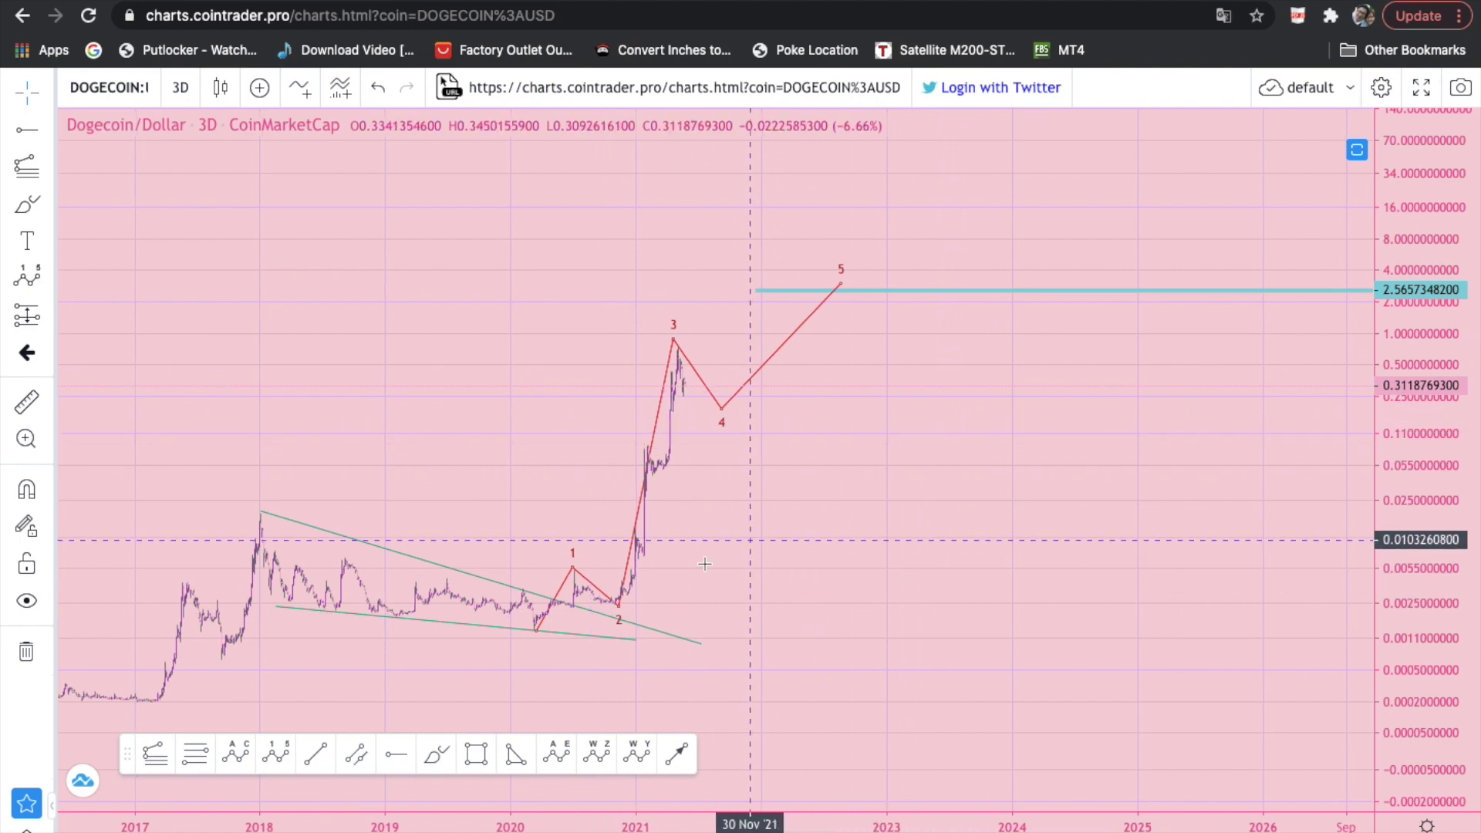
{"action": "left_click", "coordinate": [722, 409]}
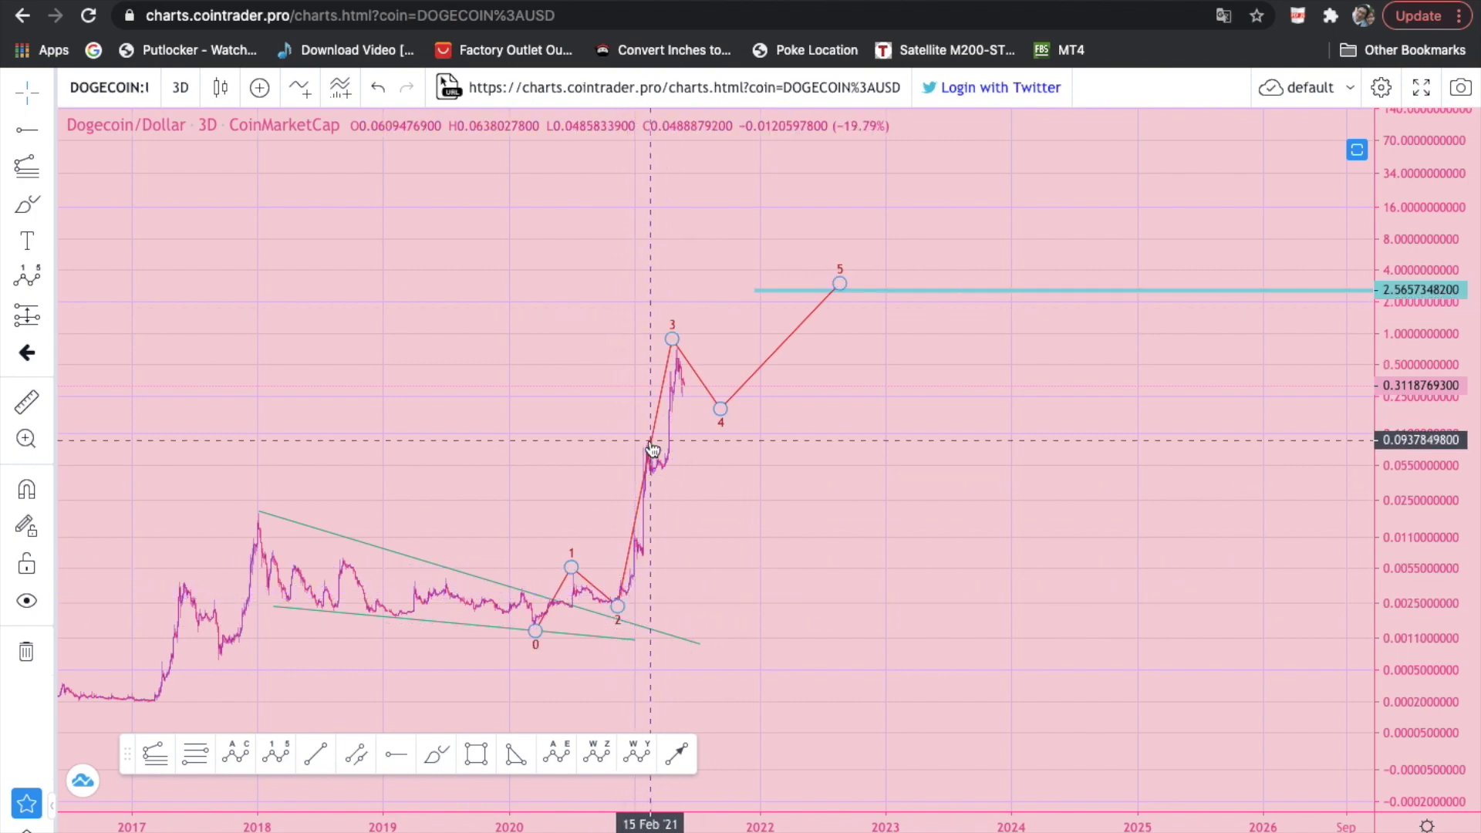
{"action": "left_click", "coordinate": [683, 332]}
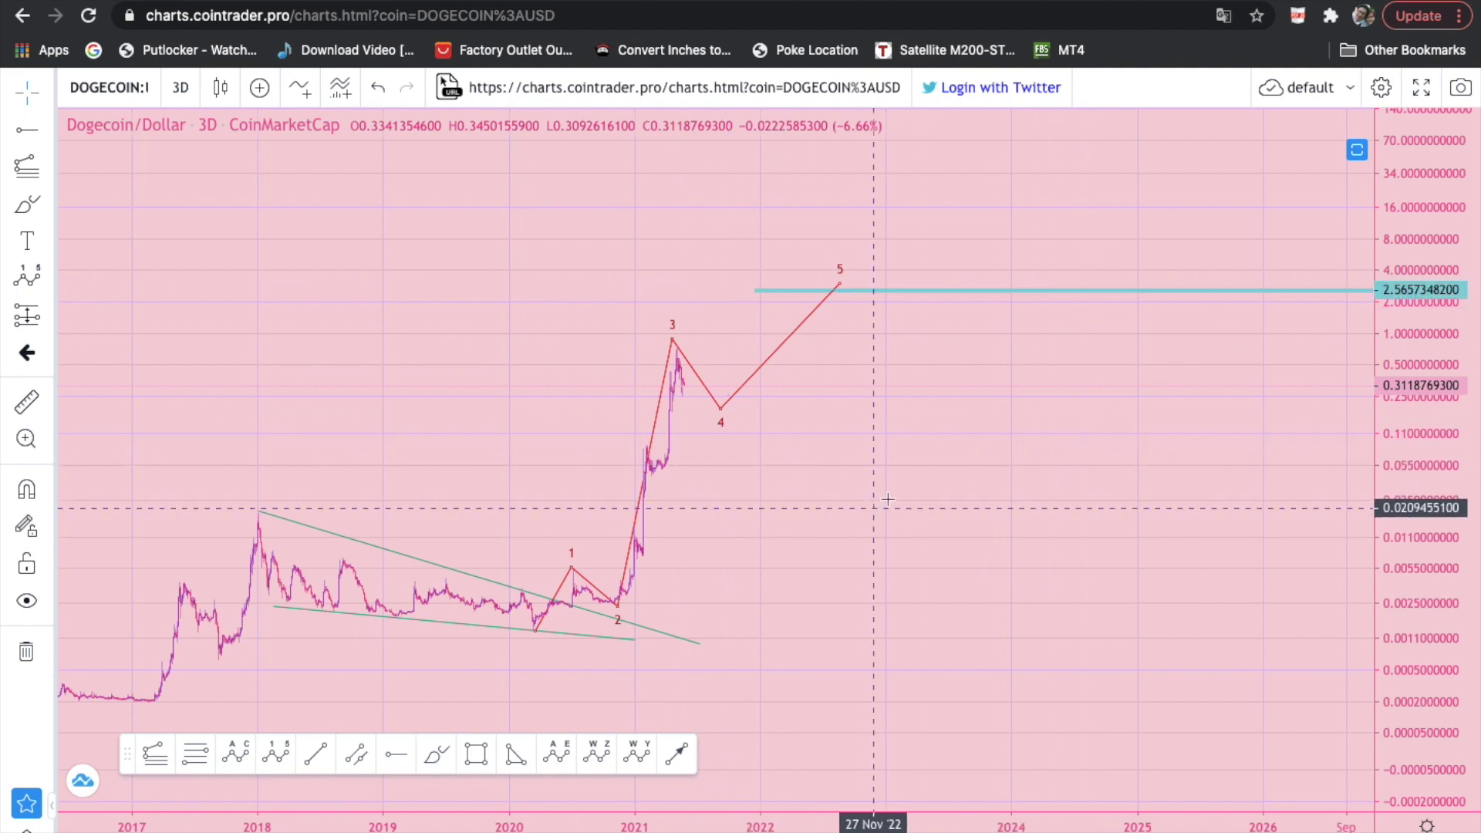
- Delete the five-wave Elliott impulse, keeping the horizontal ray and the two trend lines
{"action": "left_click_drag", "start_coordinate": [887, 499], "coordinate": [971, 441]}
{"action": "left_click_drag", "start_coordinate": [962, 826], "coordinate": [851, 827]}
{"action": "mouse_move", "coordinate": [786, 486]}
{"action": "left_mouse_down"}
{"action": "mouse_move", "coordinate": [814, 512]}
{"action": "mouse_move", "coordinate": [916, 525]}
{"action": "left_mouse_up"}
{"action": "scroll", "coordinate": [916, 525], "scroll_direction": "up", "scroll_amount": 1}
{"action": "left_click_drag", "start_coordinate": [1413, 471], "coordinate": [1422, 417]}
{"action": "left_click_drag", "start_coordinate": [880, 440], "coordinate": [912, 460]}
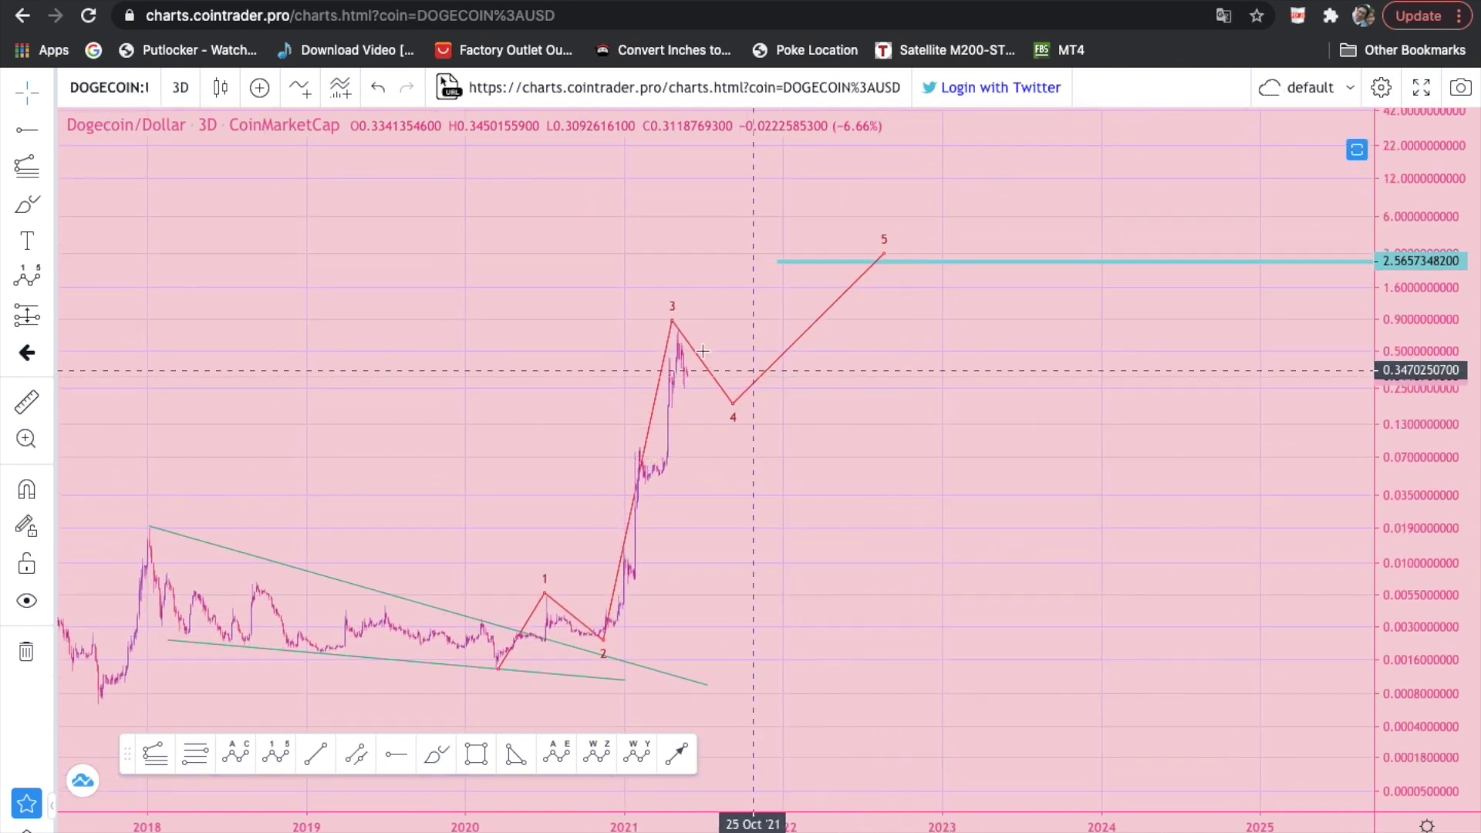
{"action": "scroll", "coordinate": [684, 521], "scroll_direction": "up", "scroll_amount": 1}
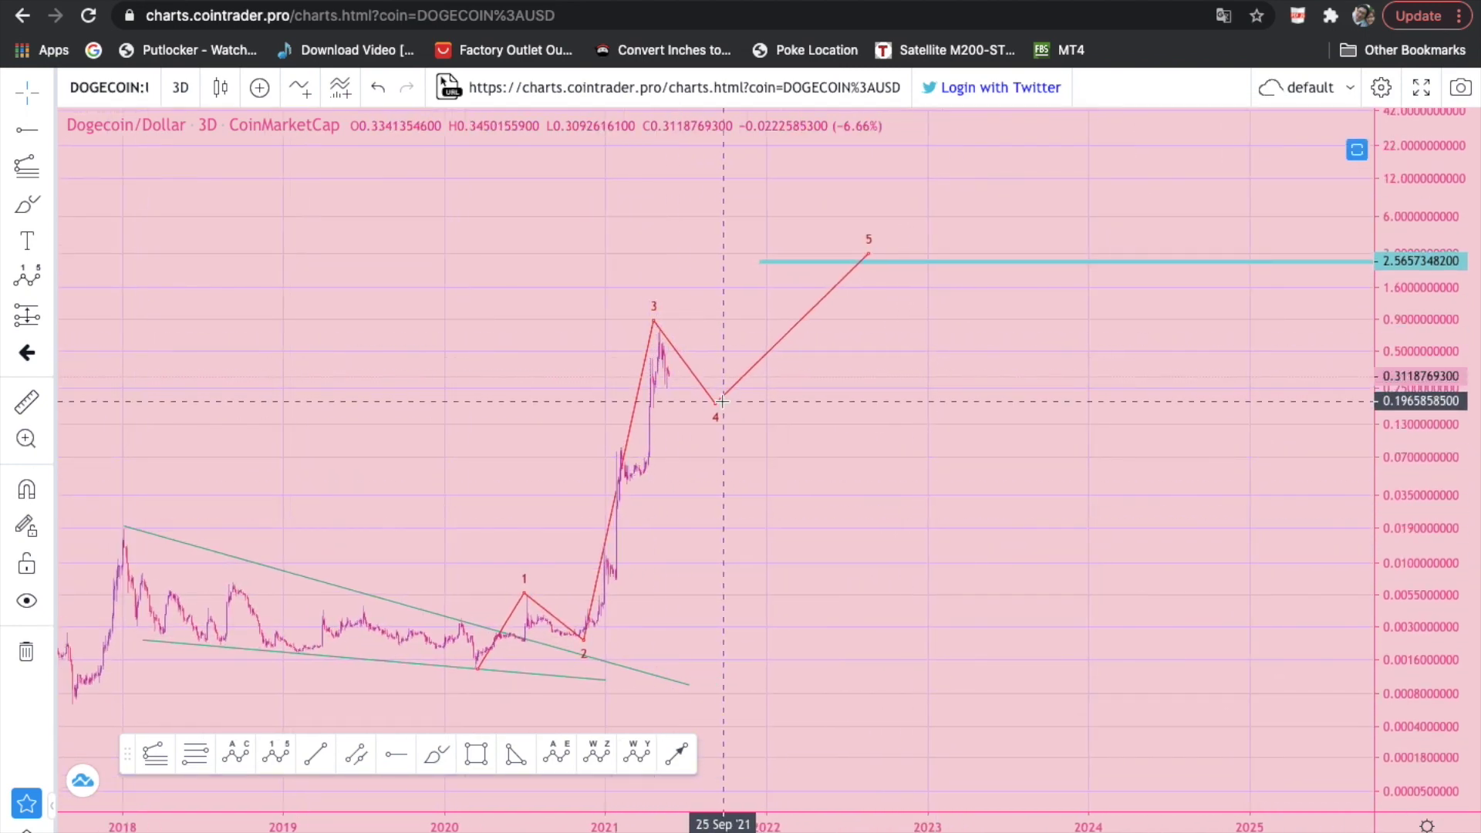
{"action": "left_click", "coordinate": [717, 404]}
{"action": "key", "text": "Delete"}
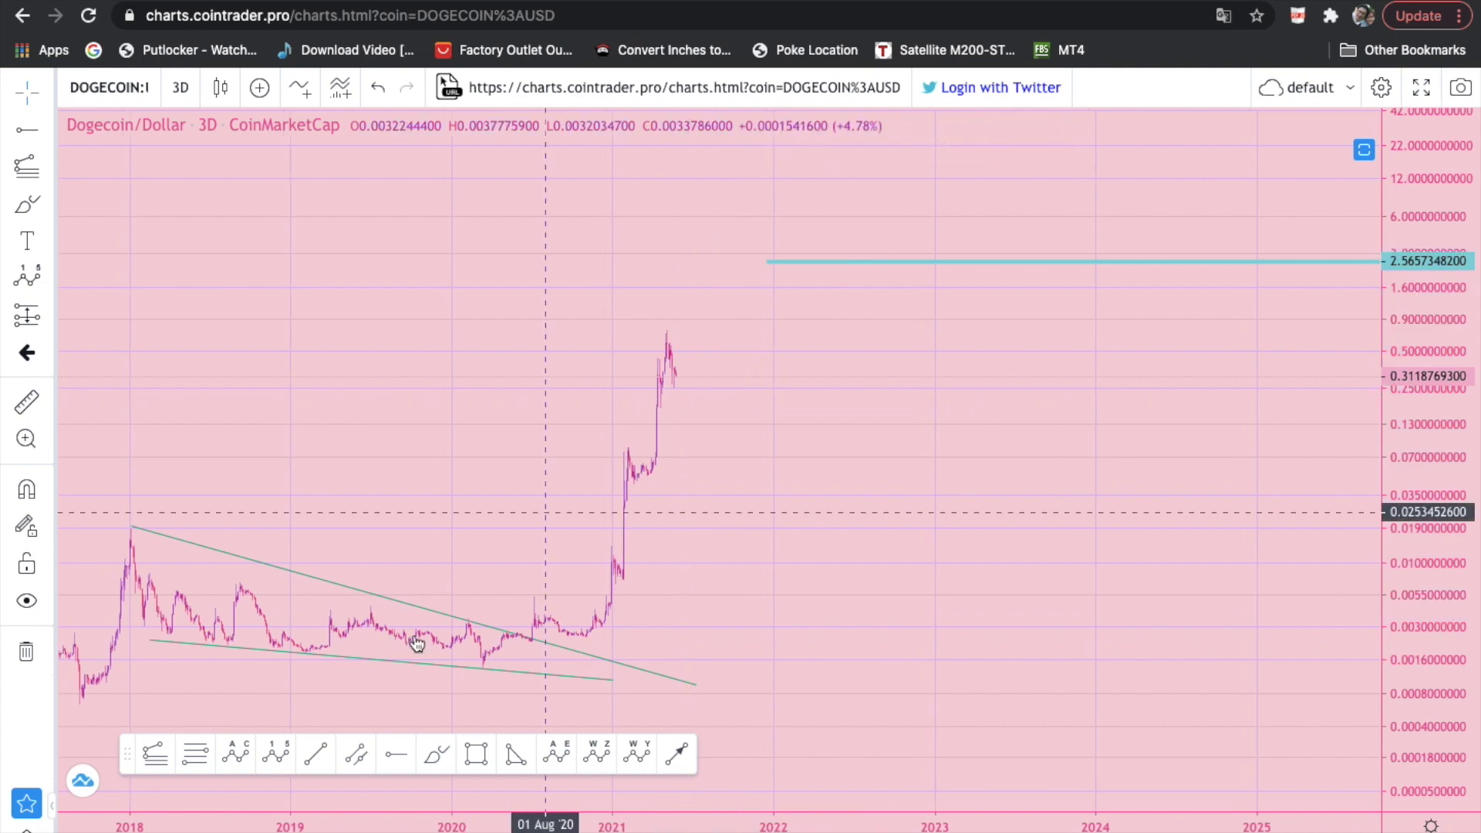
- Draw a Fibonacci retracement from about 0.00136 at 25 Aug '20 to the 2021 peak level at about 0.740, ending at 18 Nov '22
{"action": "left_click", "coordinate": [197, 759]}
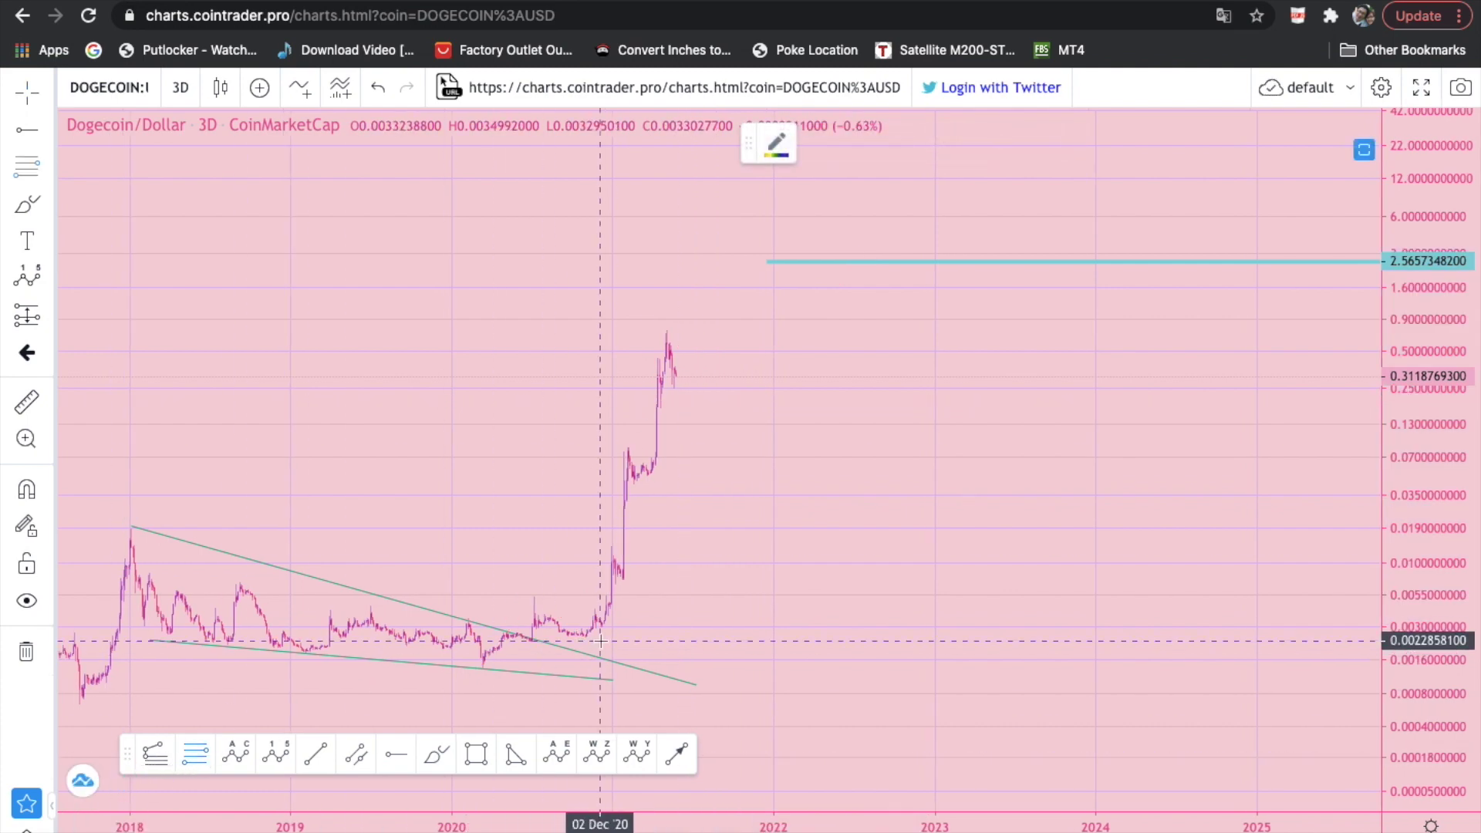
{"action": "left_click", "coordinate": [555, 668]}
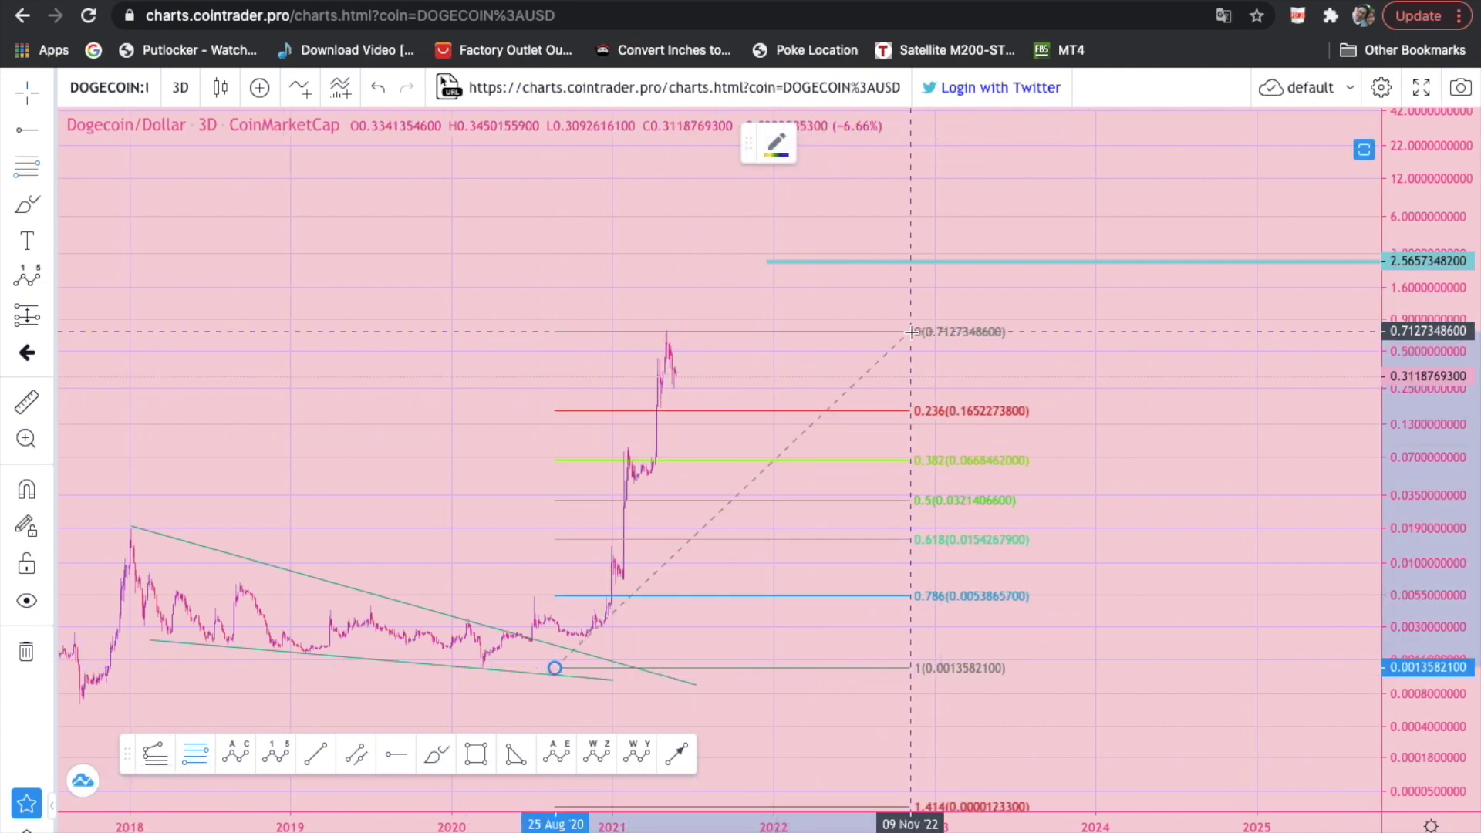
{"action": "left_click", "coordinate": [909, 331]}
{"action": "left_click", "coordinate": [1239, 474]}
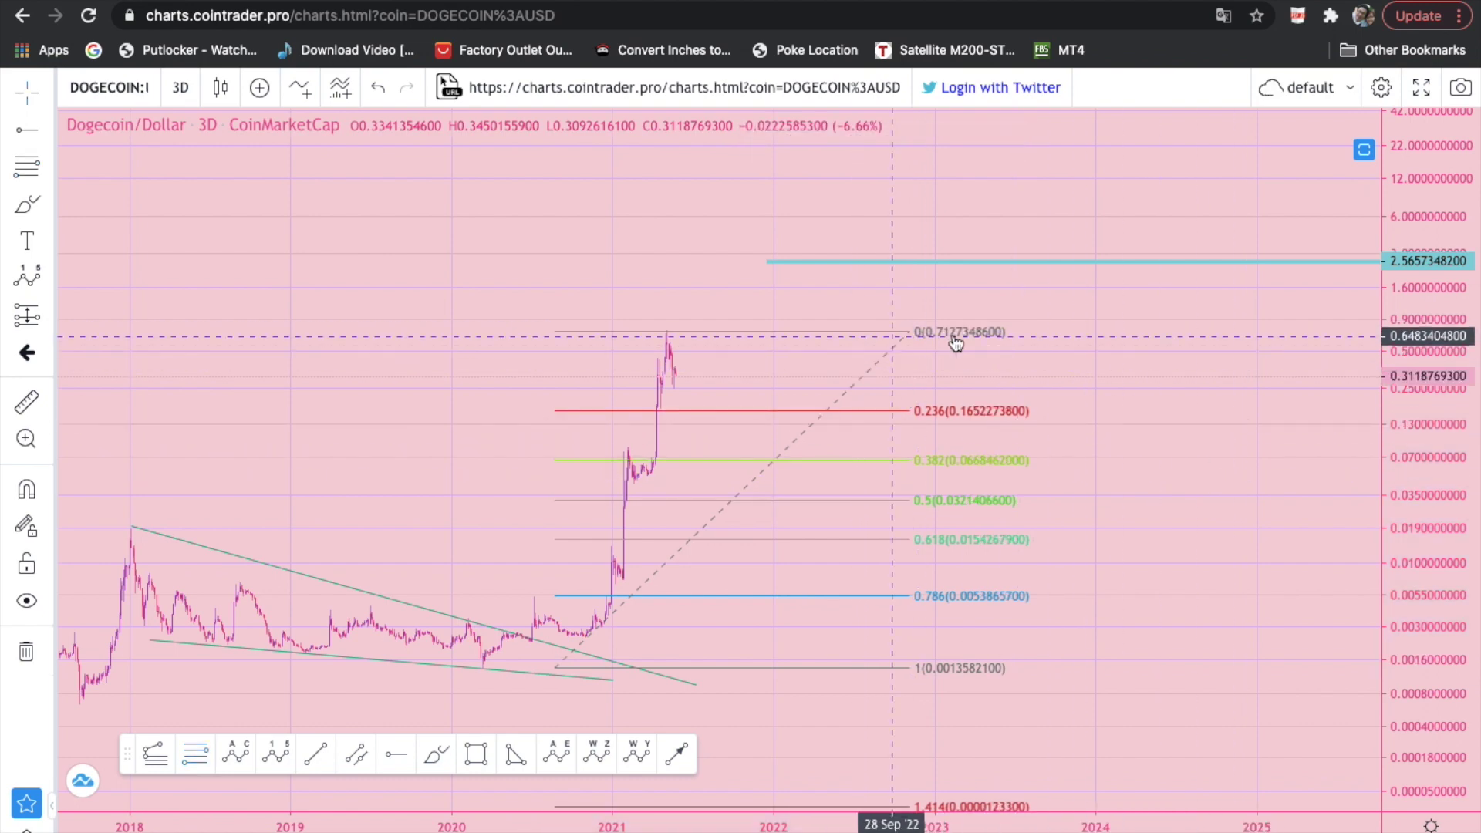
{"action": "left_click_drag", "start_coordinate": [912, 332], "coordinate": [914, 330]}
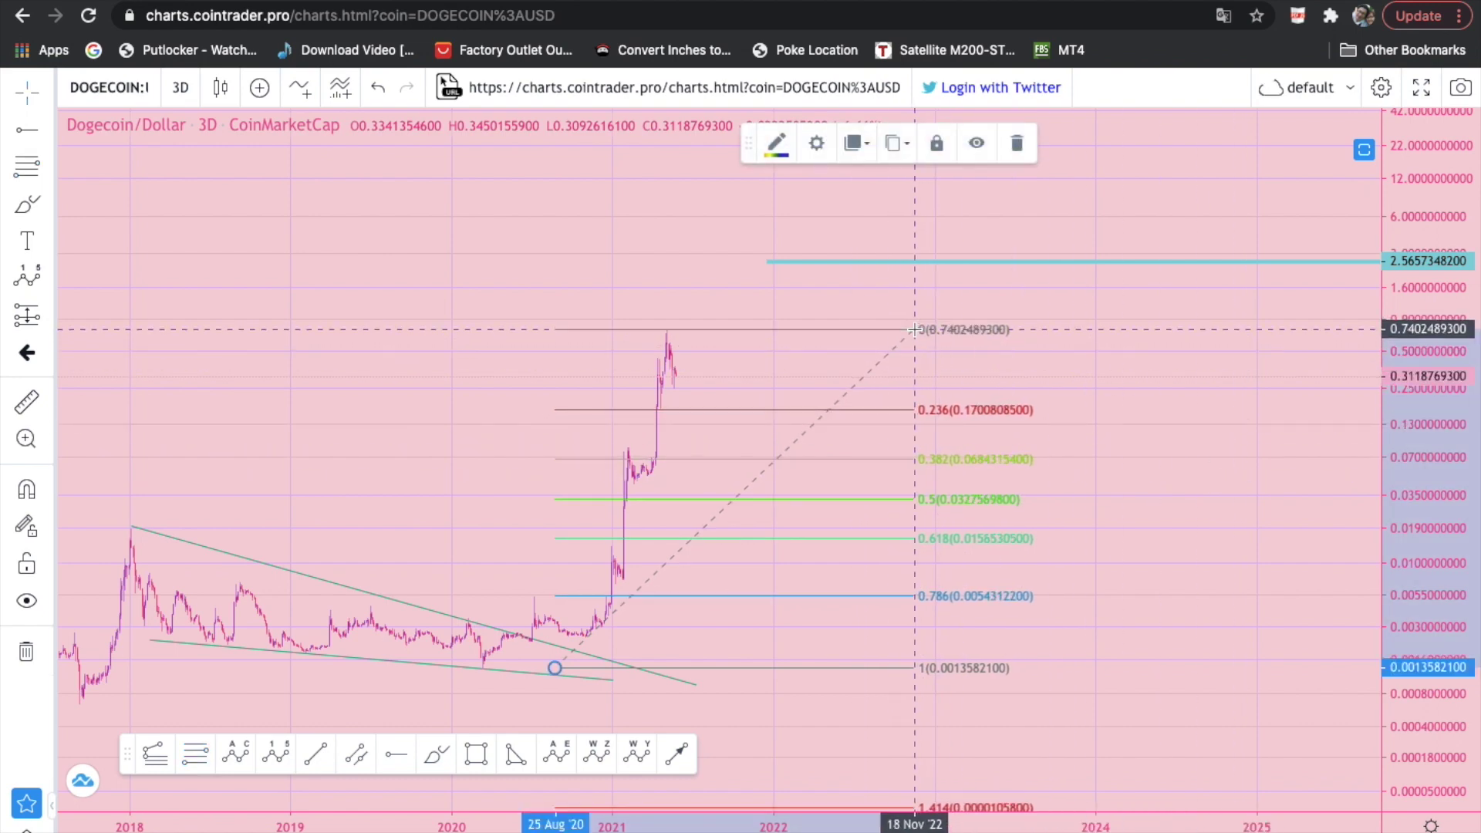
{"action": "left_click", "coordinate": [1086, 424]}
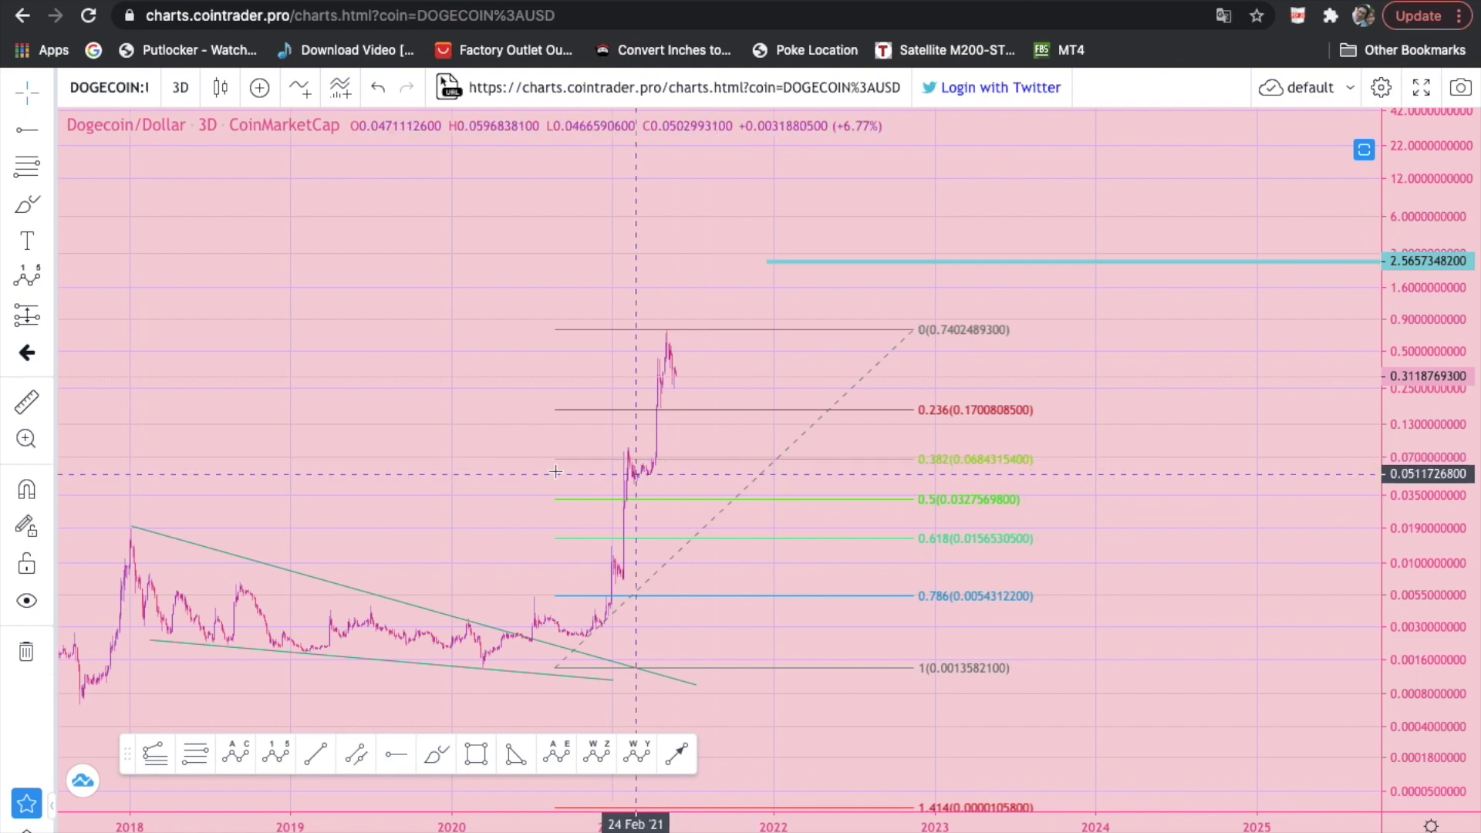
- Draw a WXY correction from about 0.719 near the 2021 peak through W at 0.246 and X at 0.503 to Y at about 0.162
{"action": "left_click_drag", "start_coordinate": [472, 463], "coordinate": [486, 434]}
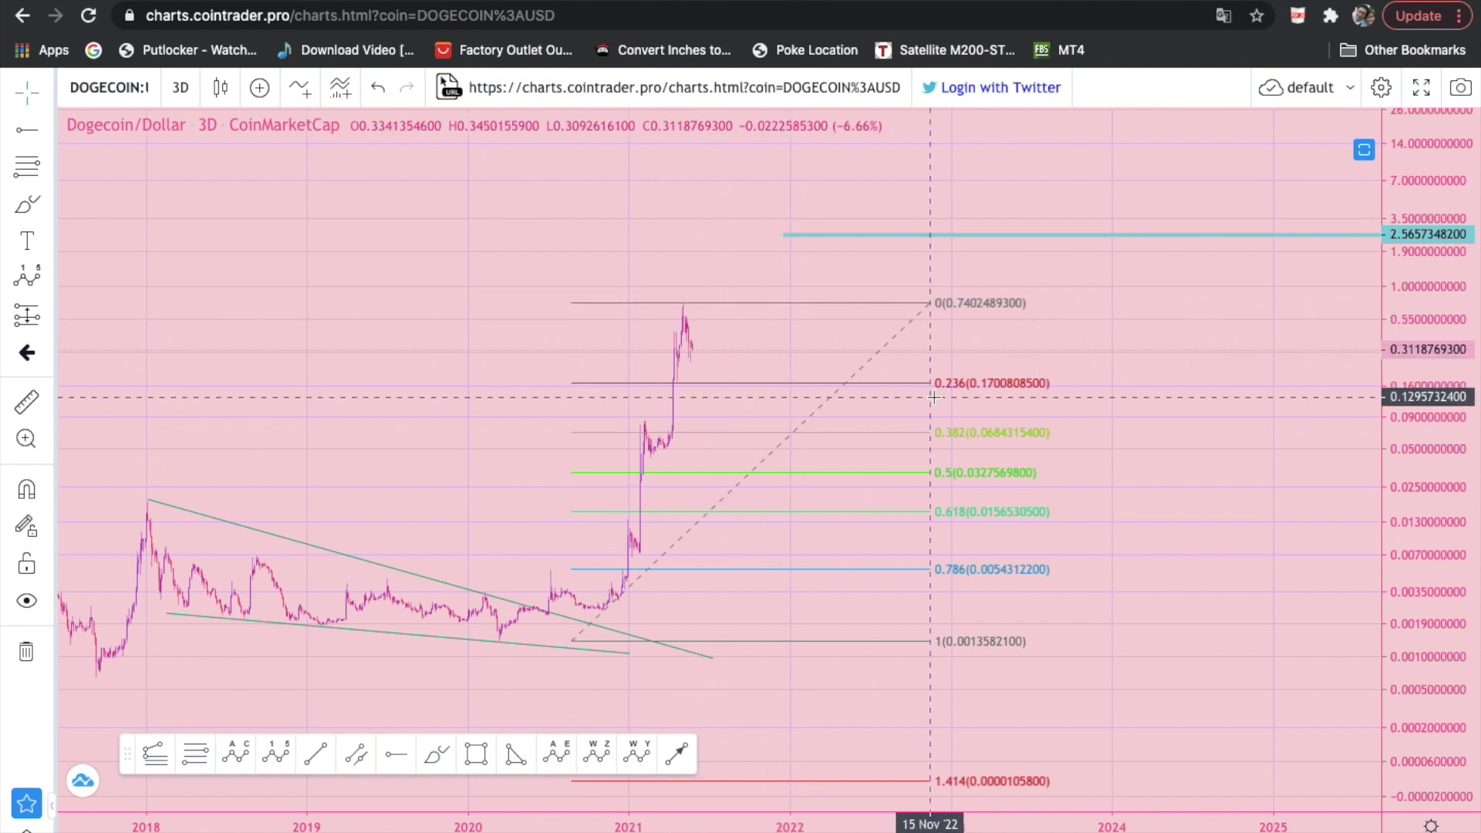
{"action": "left_click_drag", "start_coordinate": [1422, 515], "coordinate": [1421, 425]}
{"action": "left_click_drag", "start_coordinate": [1200, 469], "coordinate": [1157, 502]}
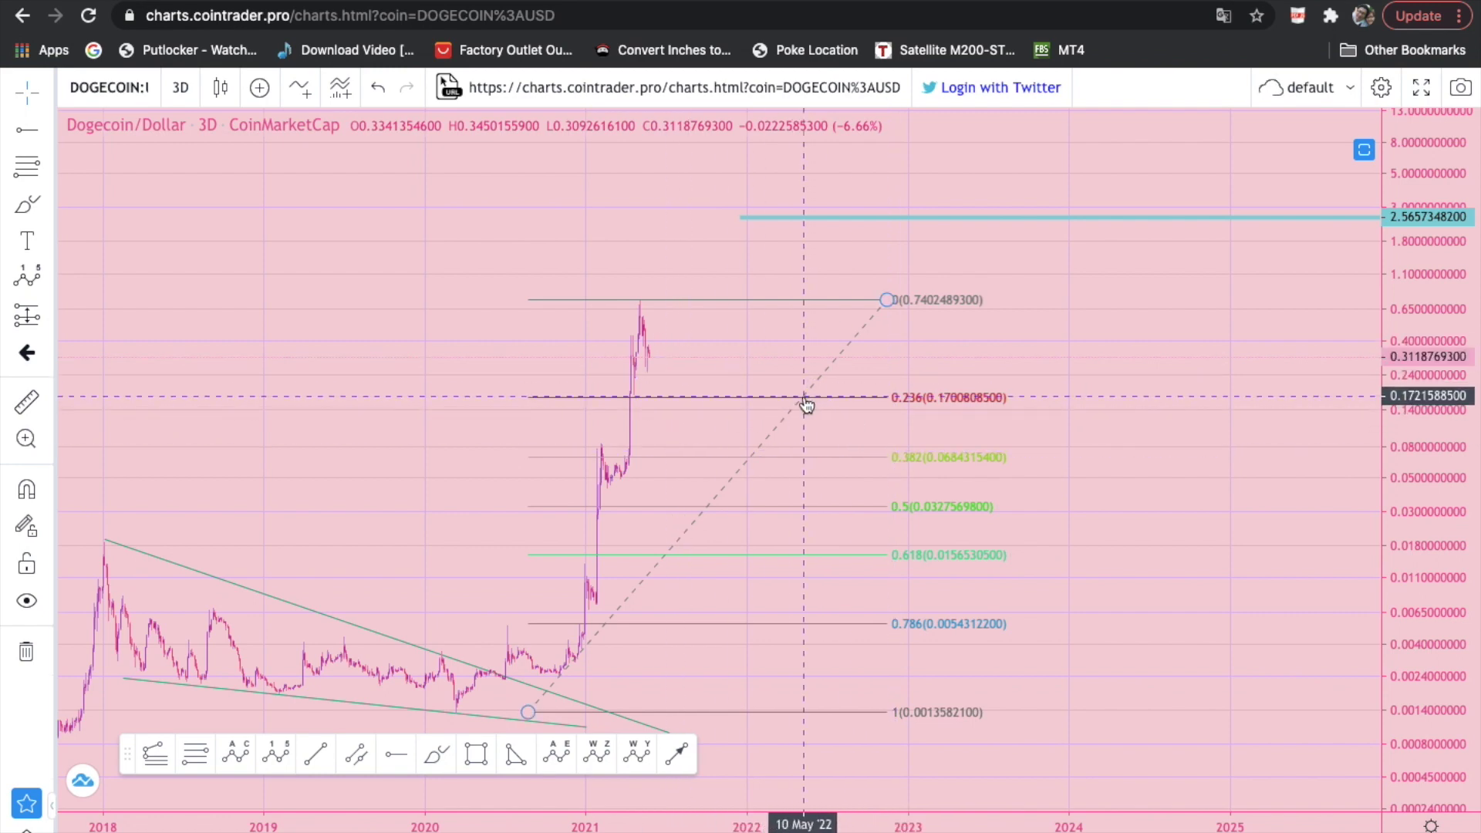
{"action": "scroll", "coordinate": [645, 385], "scroll_direction": "right", "scroll_amount": 1}
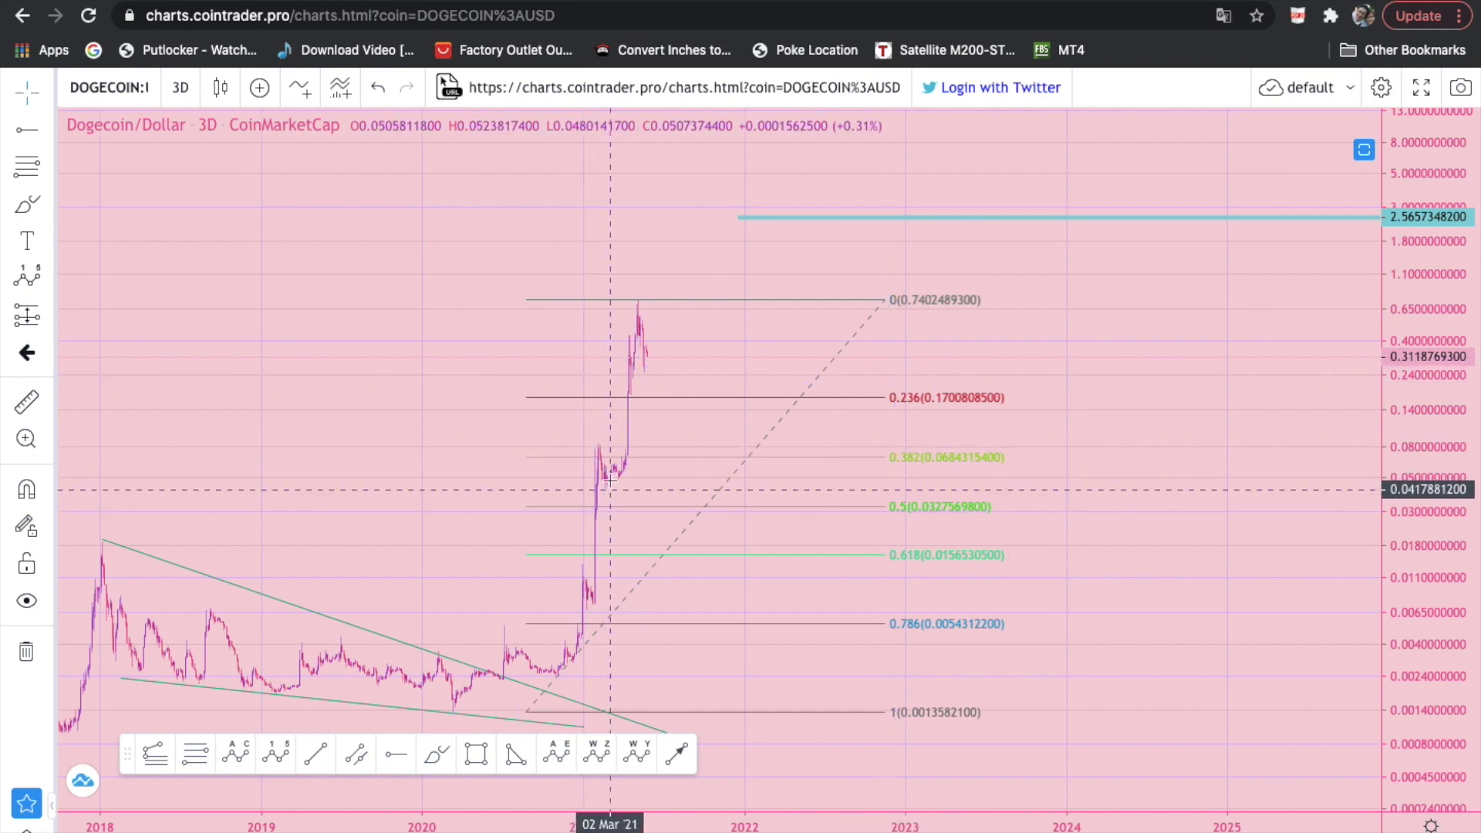
{"action": "scroll", "coordinate": [709, 435], "scroll_direction": "down", "scroll_amount": 1}
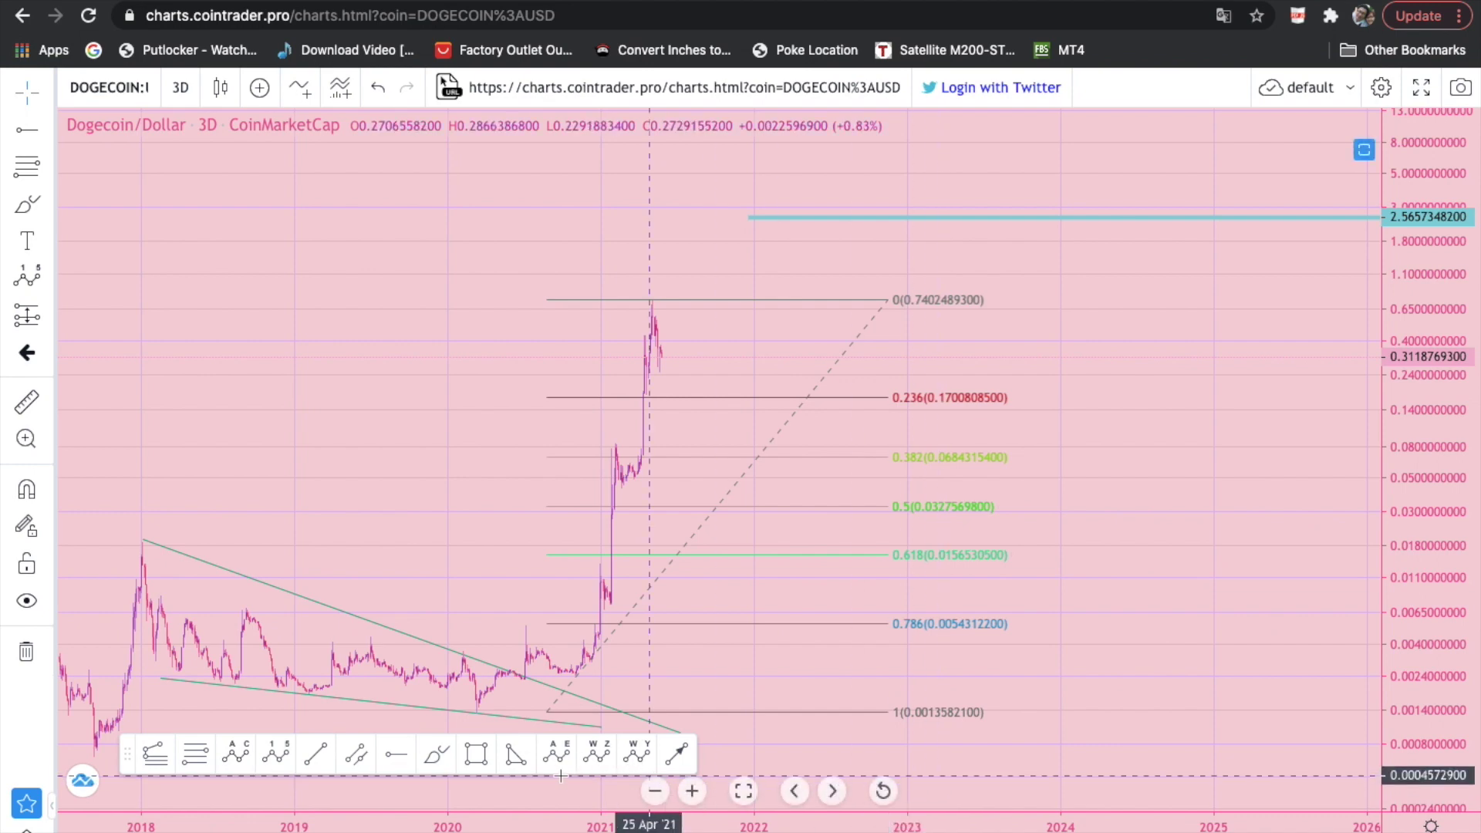
{"action": "left_click", "coordinate": [634, 756]}
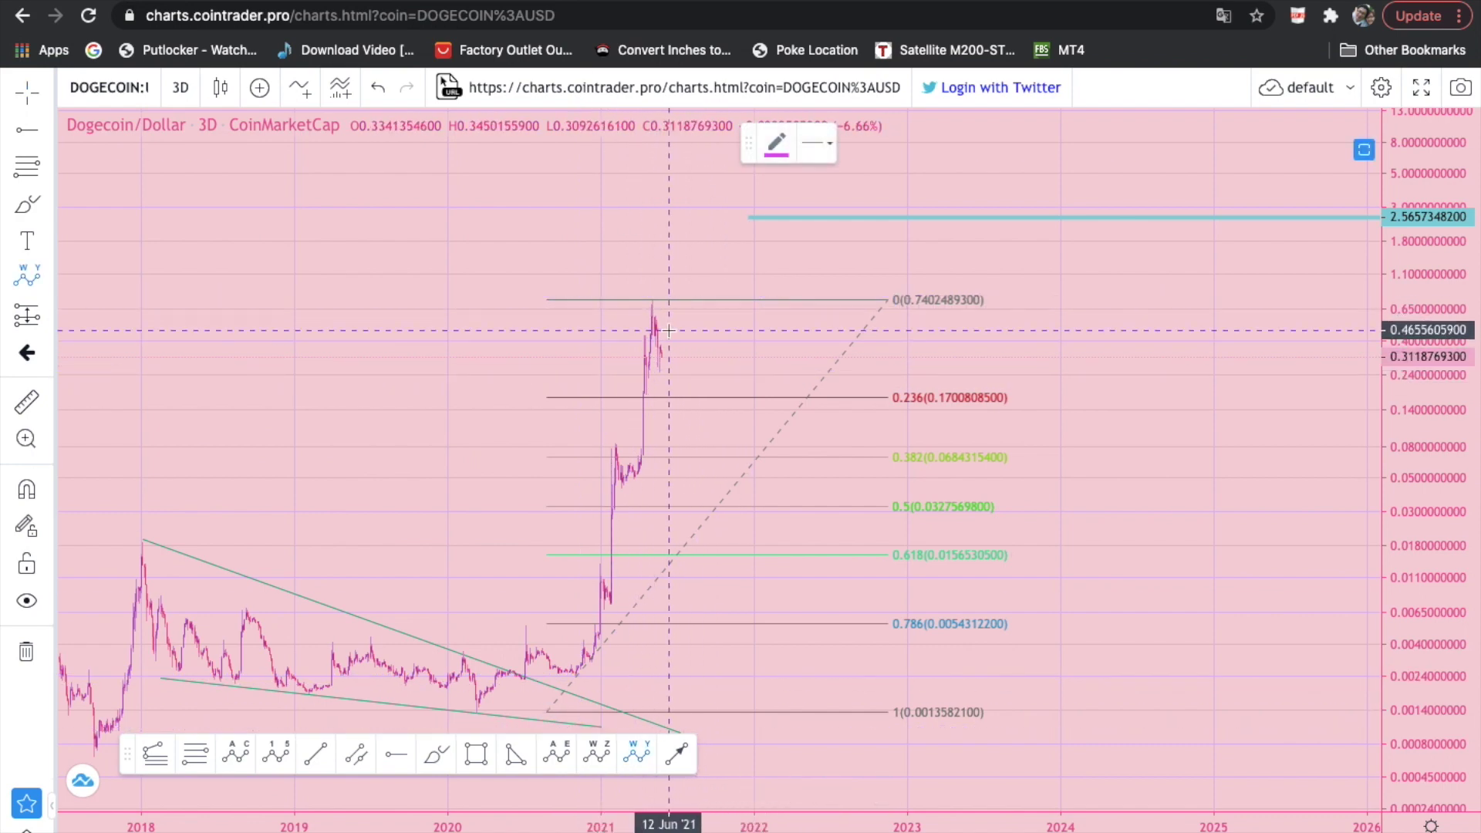
{"action": "scroll", "coordinate": [669, 330], "scroll_direction": "right", "scroll_amount": 1}
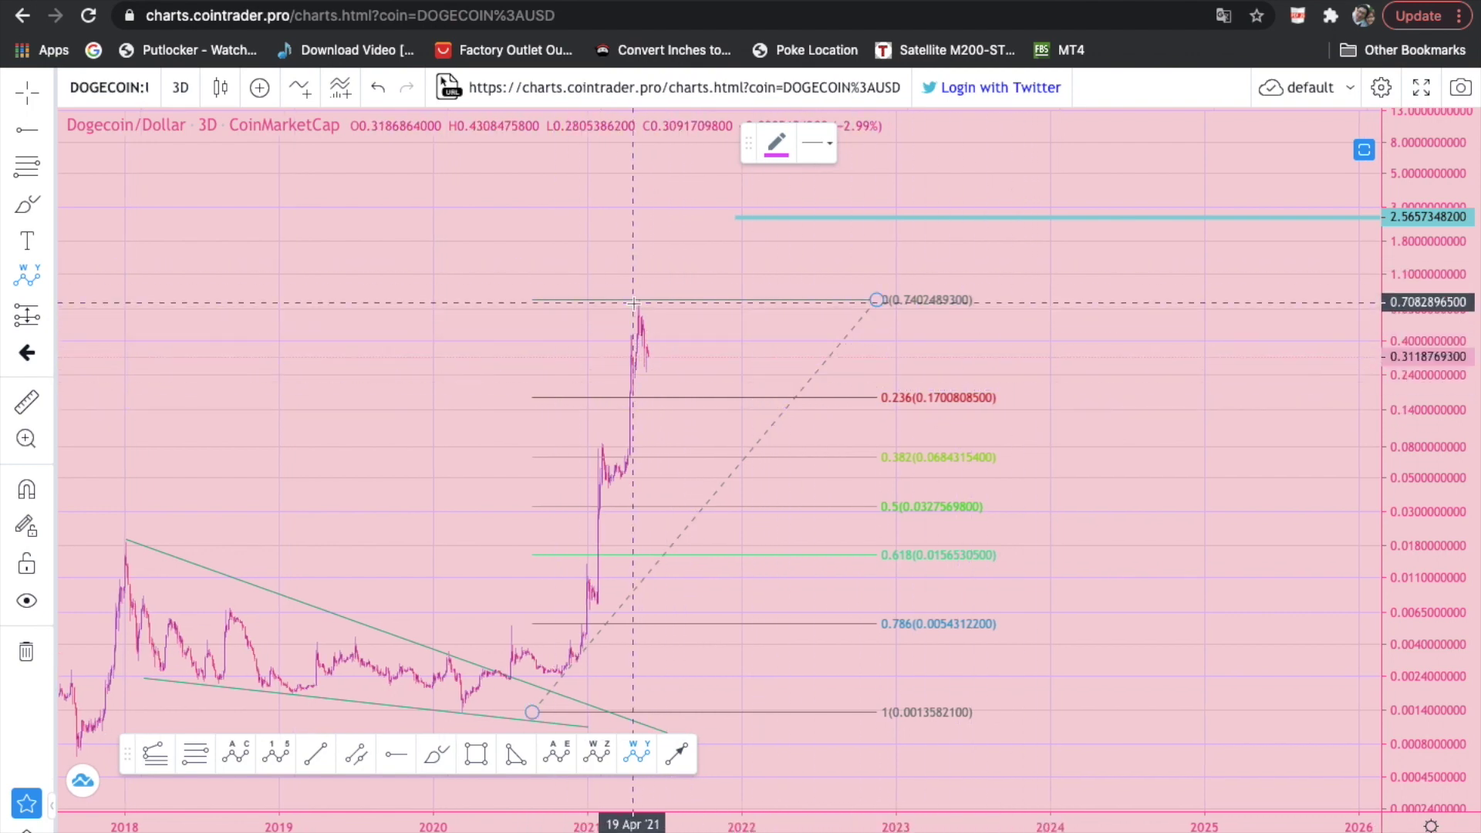
{"action": "left_click", "coordinate": [642, 374]}
{"action": "left_click", "coordinate": [679, 327]}
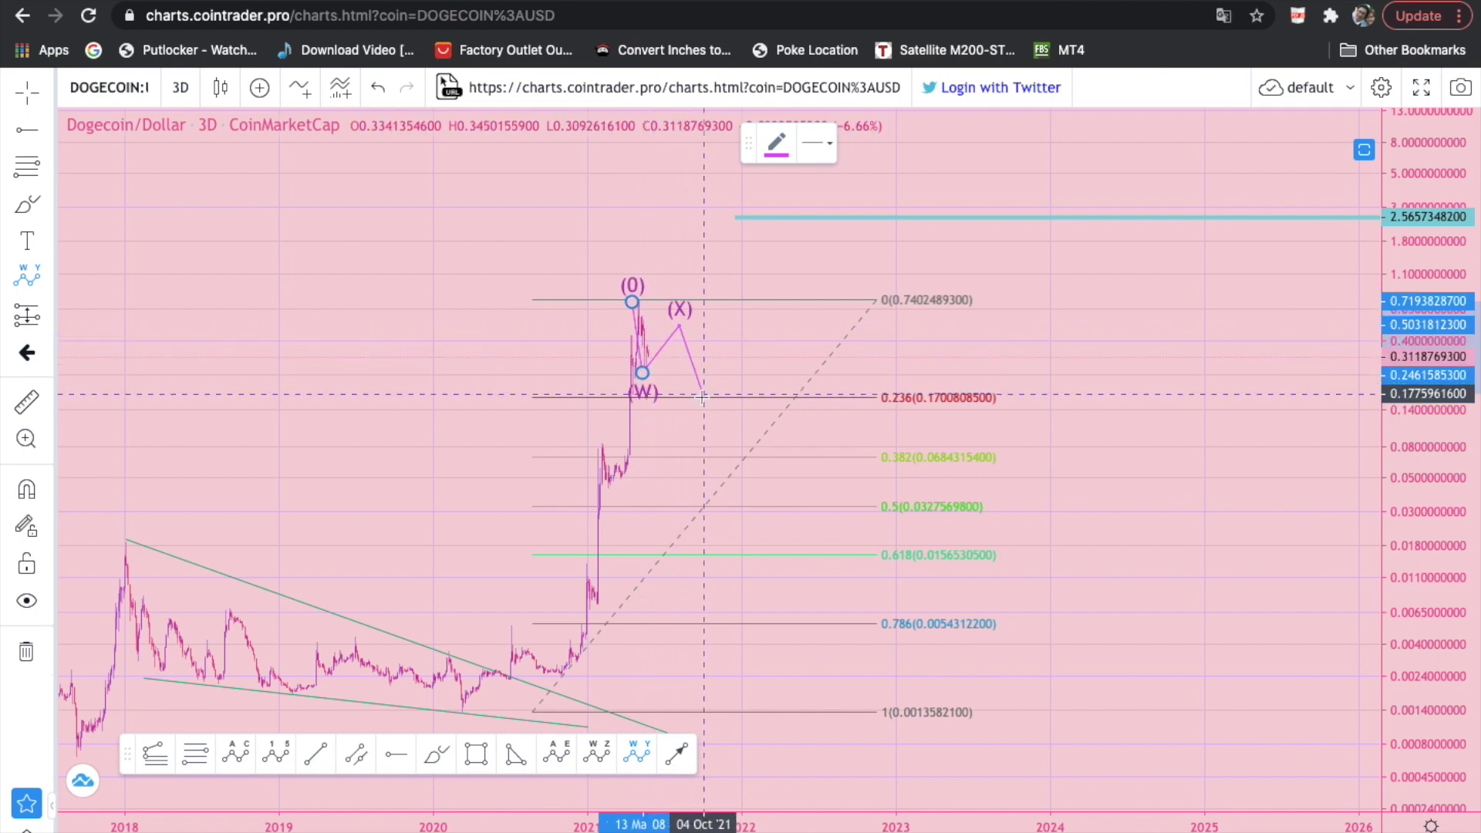
{"action": "left_click", "coordinate": [699, 400]}
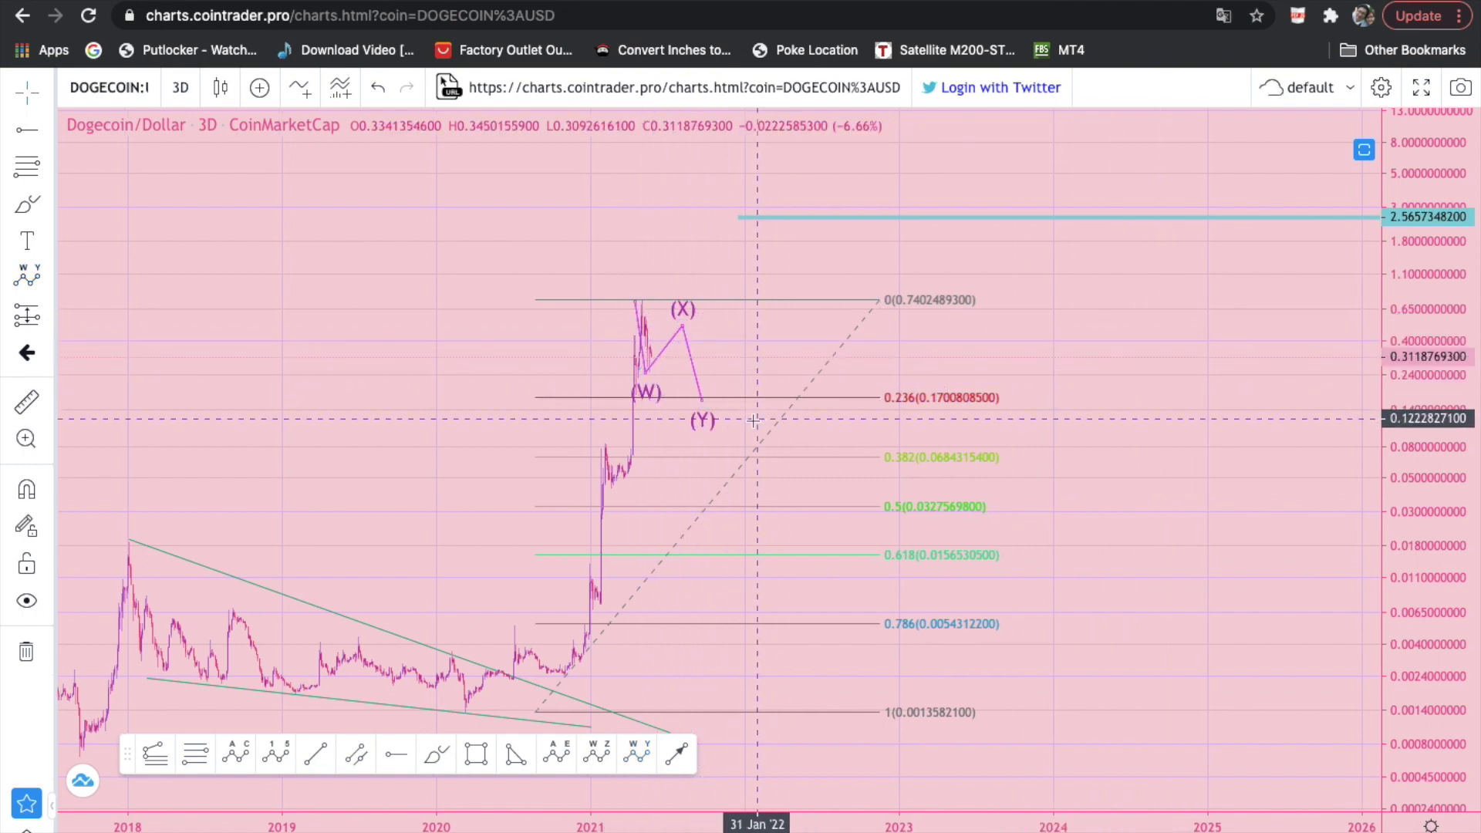
- Lower the correction's X point to about 0.444
{"action": "left_click", "coordinate": [687, 337]}
{"action": "left_click_drag", "start_coordinate": [687, 337], "coordinate": [688, 336]}
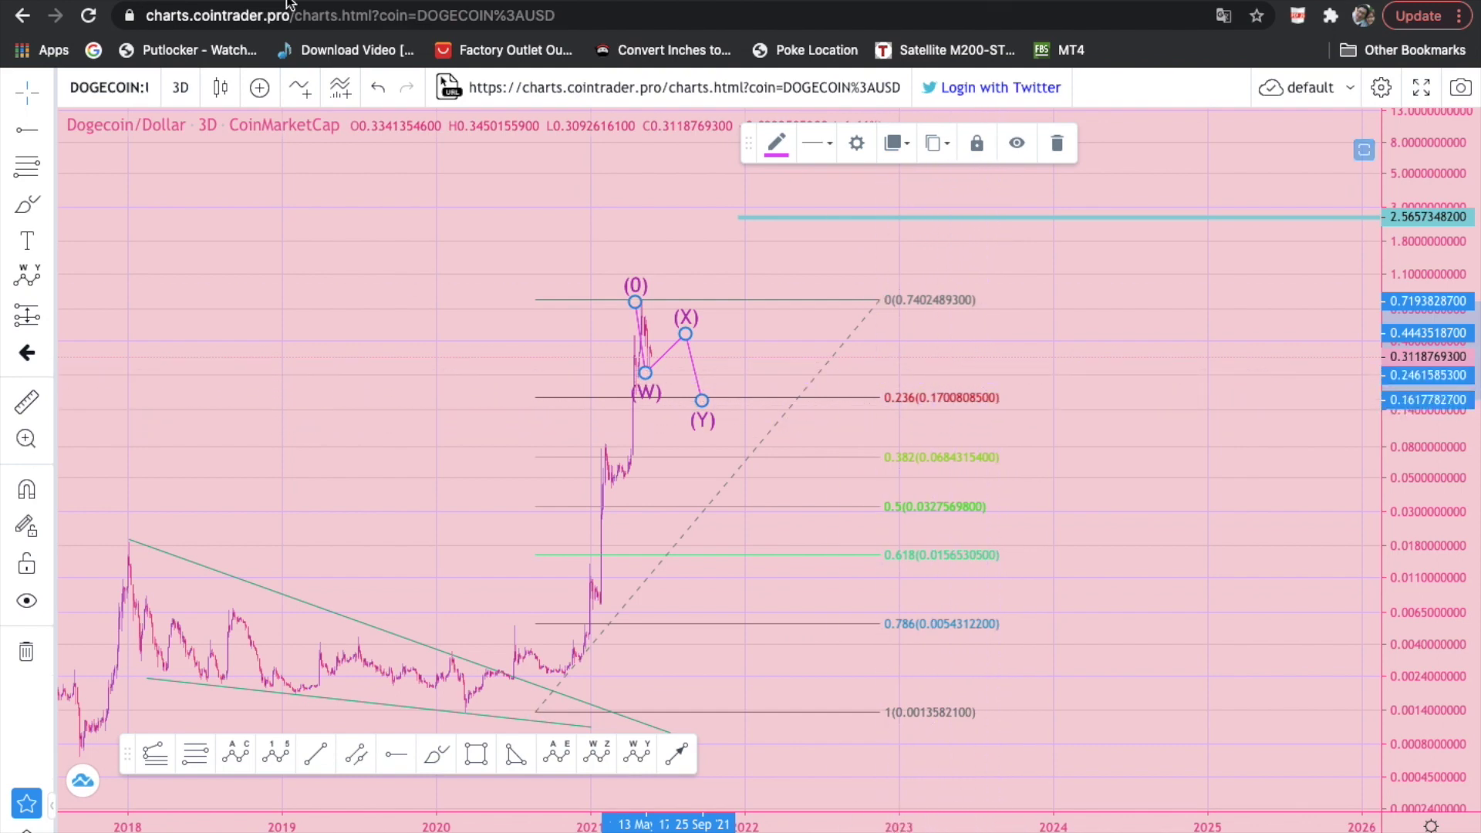
{"action": "left_click", "coordinate": [1078, 449]}
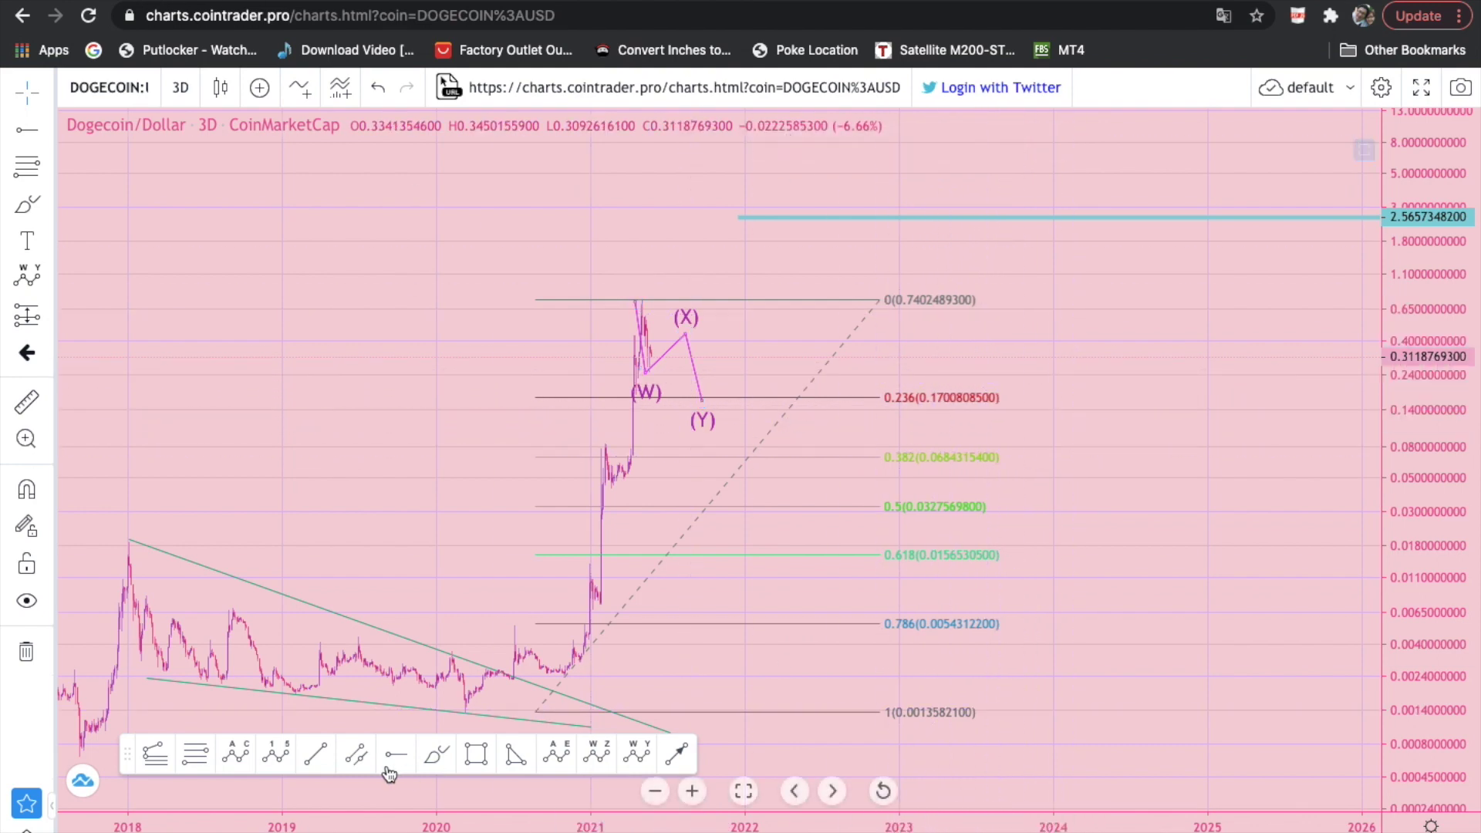
- Draw an arrow from just below the 0.236 Fibonacci level in late 2021 up to the horizontal ray at about 2.57 in March 2022
{"action": "left_click", "coordinate": [671, 759]}
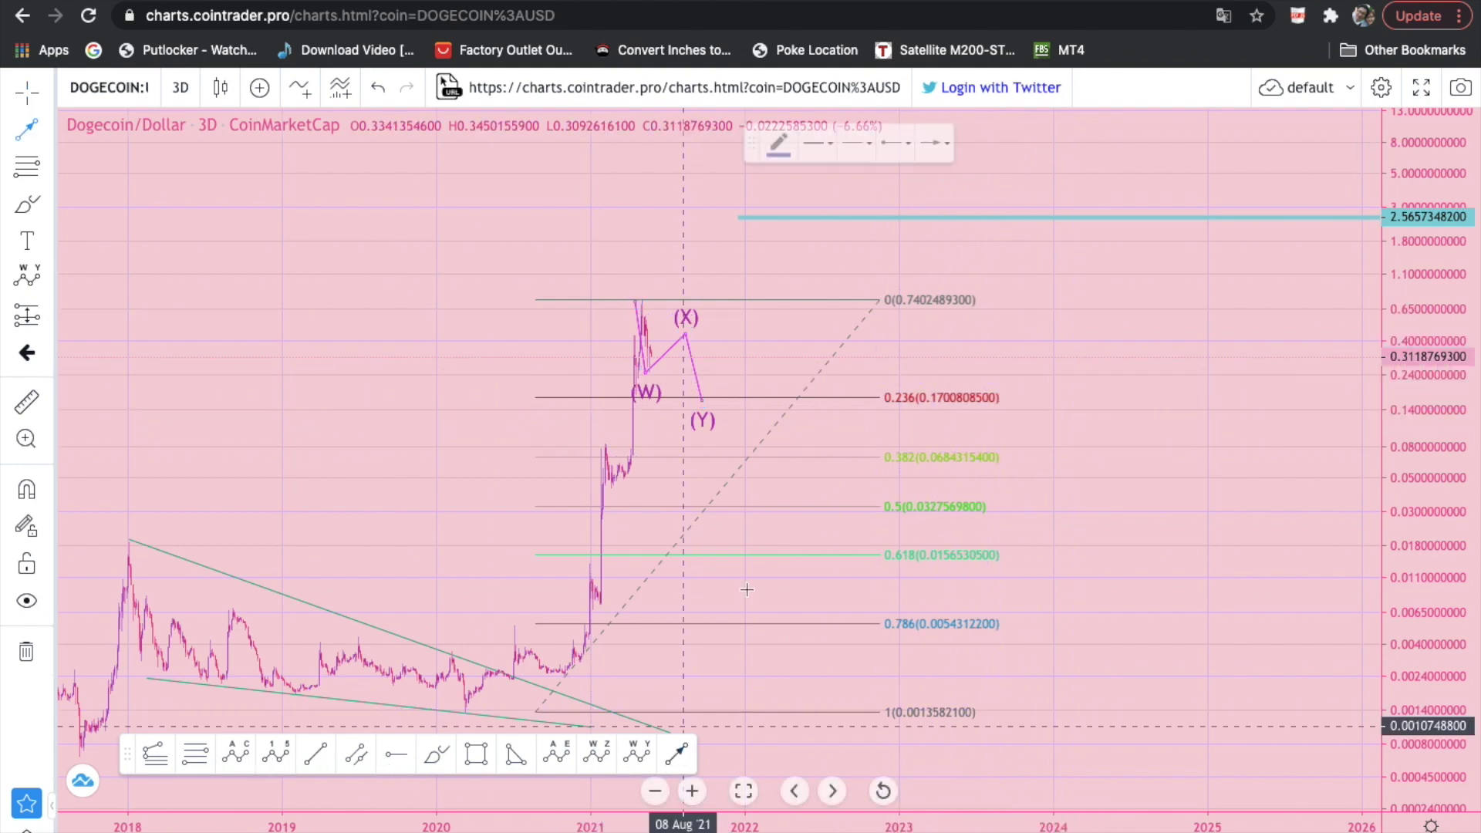
{"action": "left_click", "coordinate": [715, 408]}
{"action": "left_click", "coordinate": [772, 215]}
{"action": "left_click", "coordinate": [852, 388]}
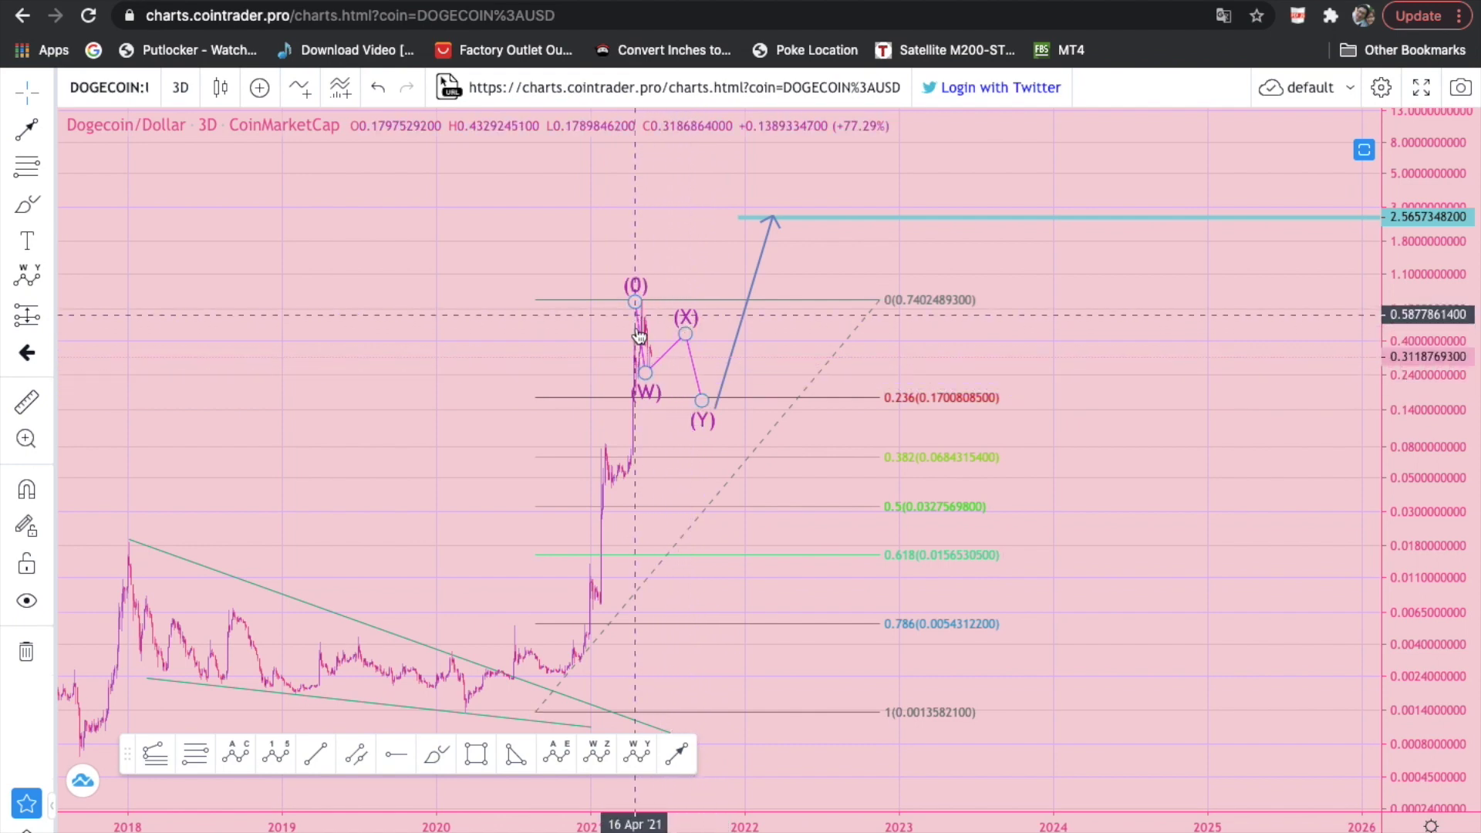
- Raise the correction's X point to about 0.519 and shift its Y point slightly, keeping it at the 0.236 Fibonacci level
{"action": "left_click_drag", "start_coordinate": [690, 333], "coordinate": [678, 319]}
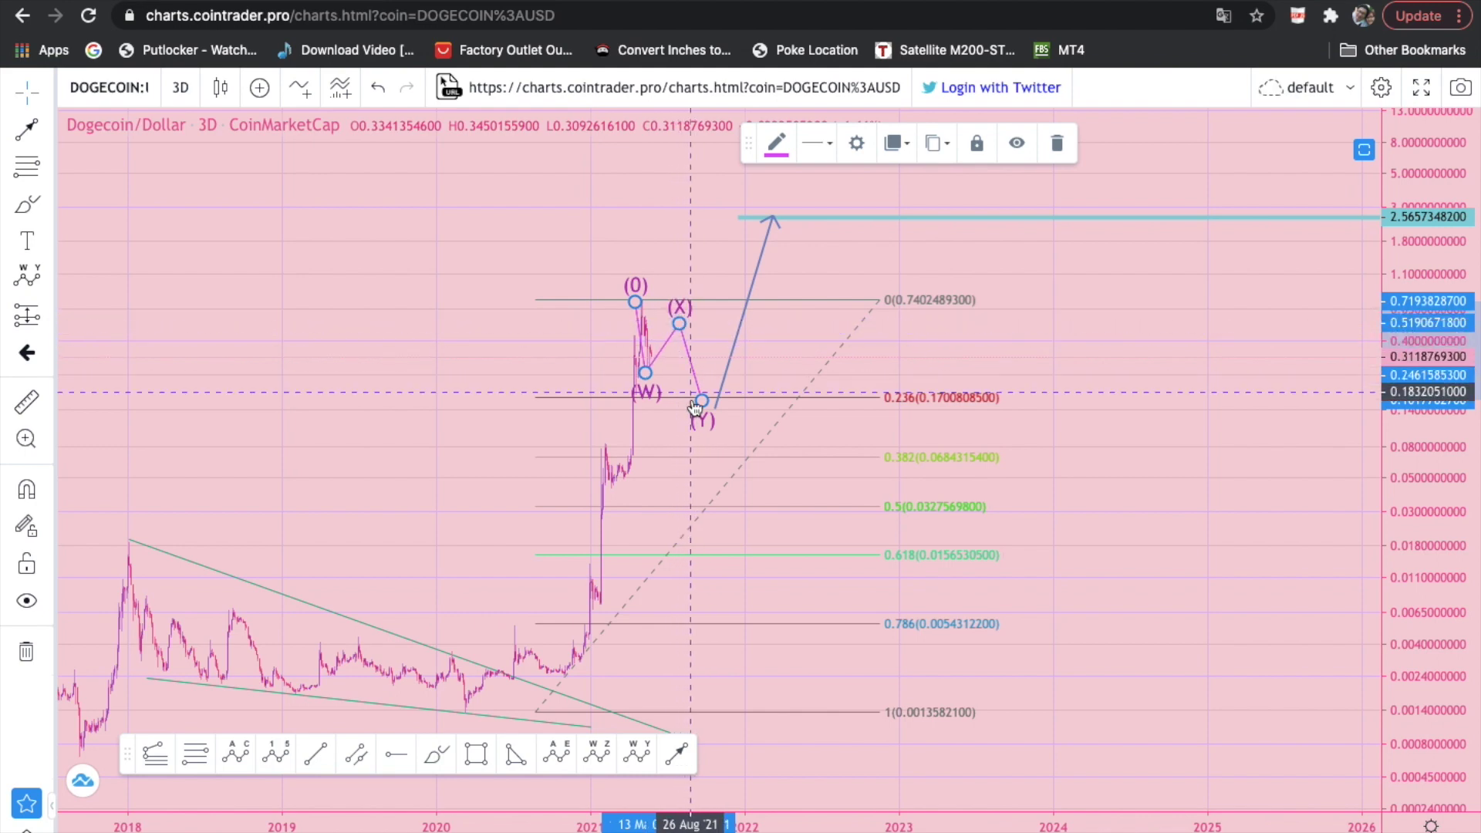
{"action": "left_click_drag", "start_coordinate": [702, 409], "coordinate": [704, 407]}
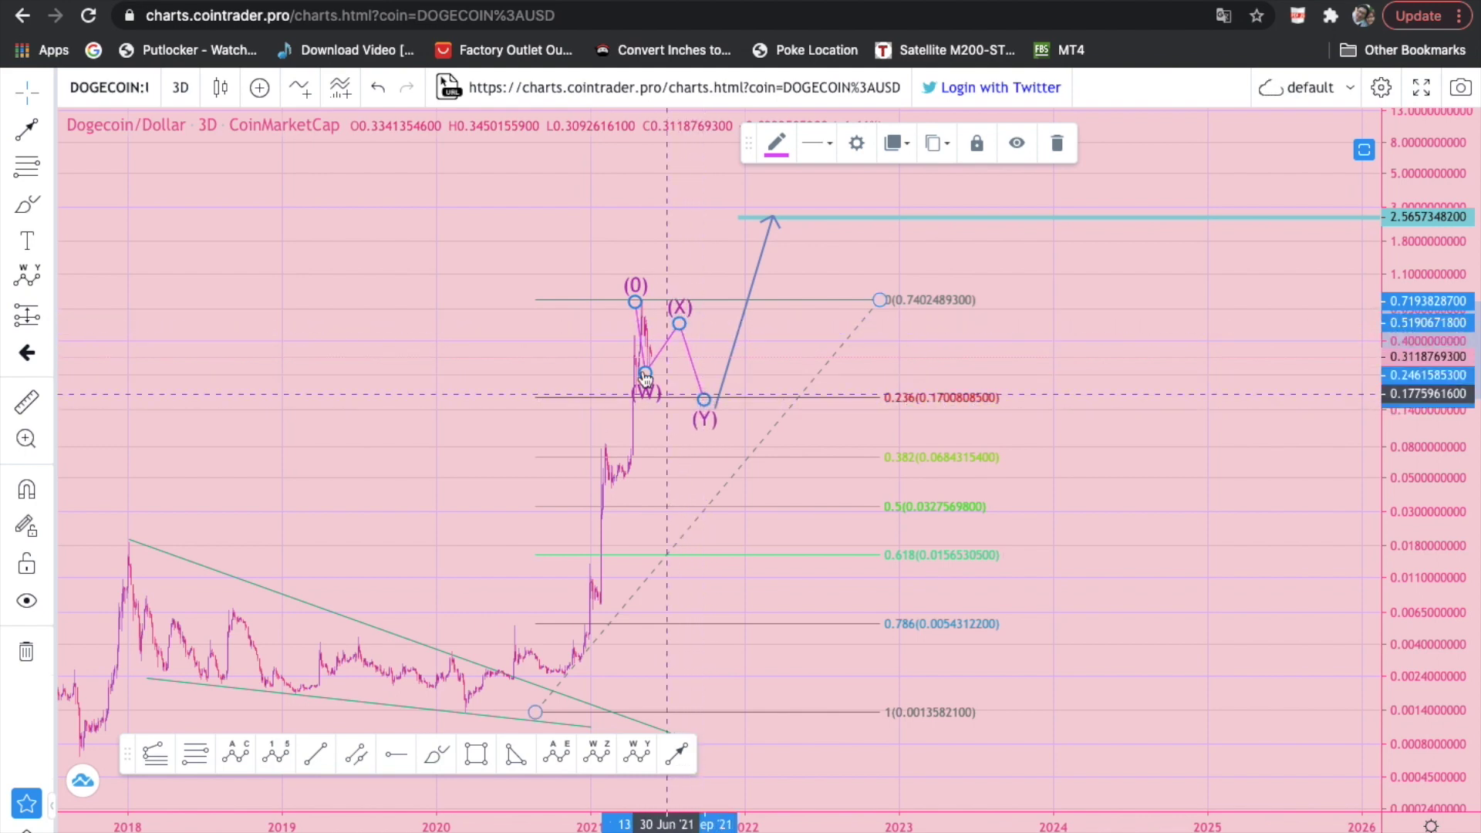
{"action": "left_click", "coordinate": [1093, 515]}
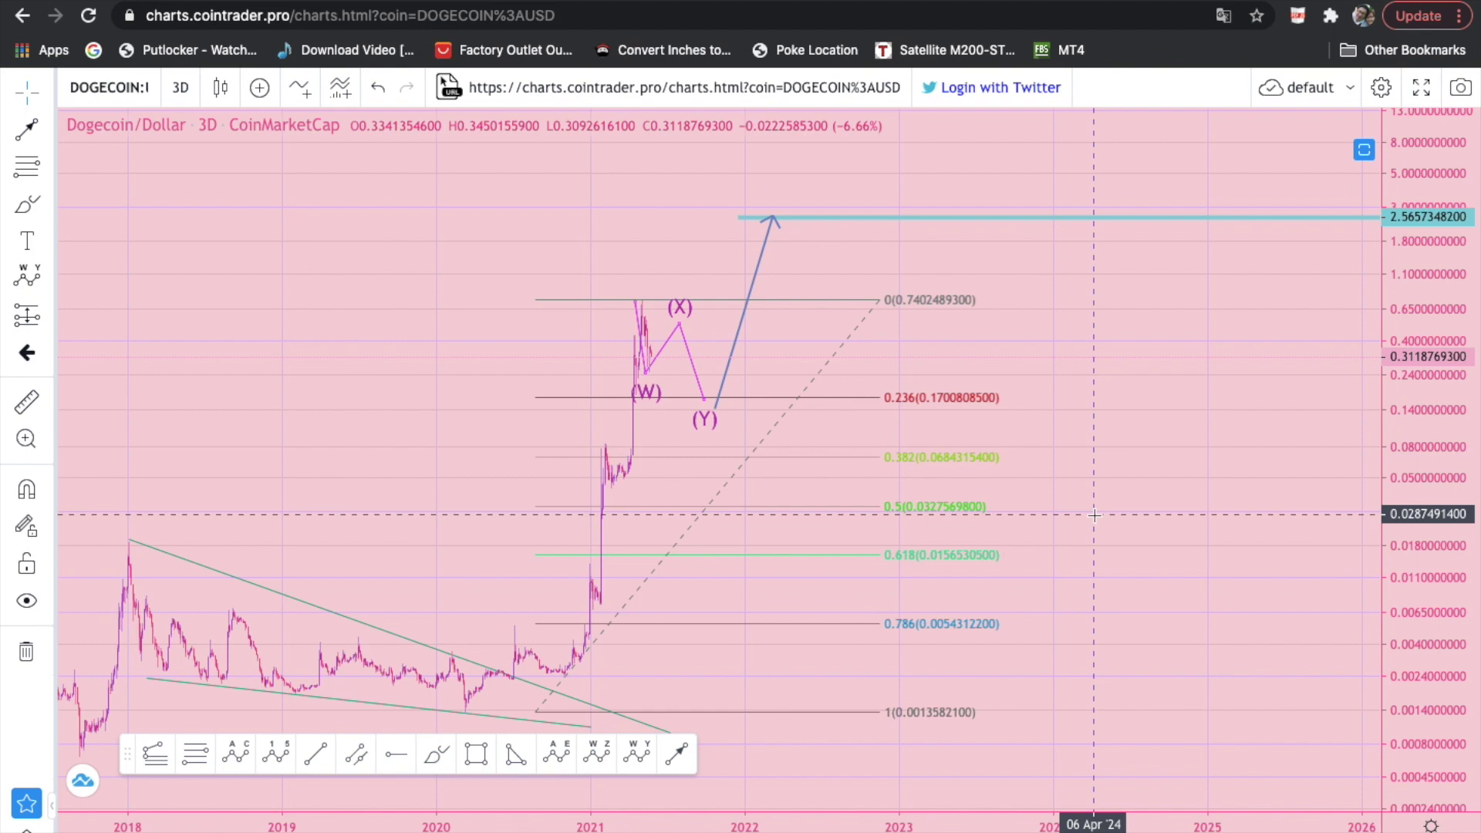
- Reshape the correction with W at about 0.157, X at about 0.527 and Y at about 0.211 on 27 Nov '21
{"action": "scroll", "coordinate": [1079, 518], "scroll_direction": "left", "scroll_amount": 1}
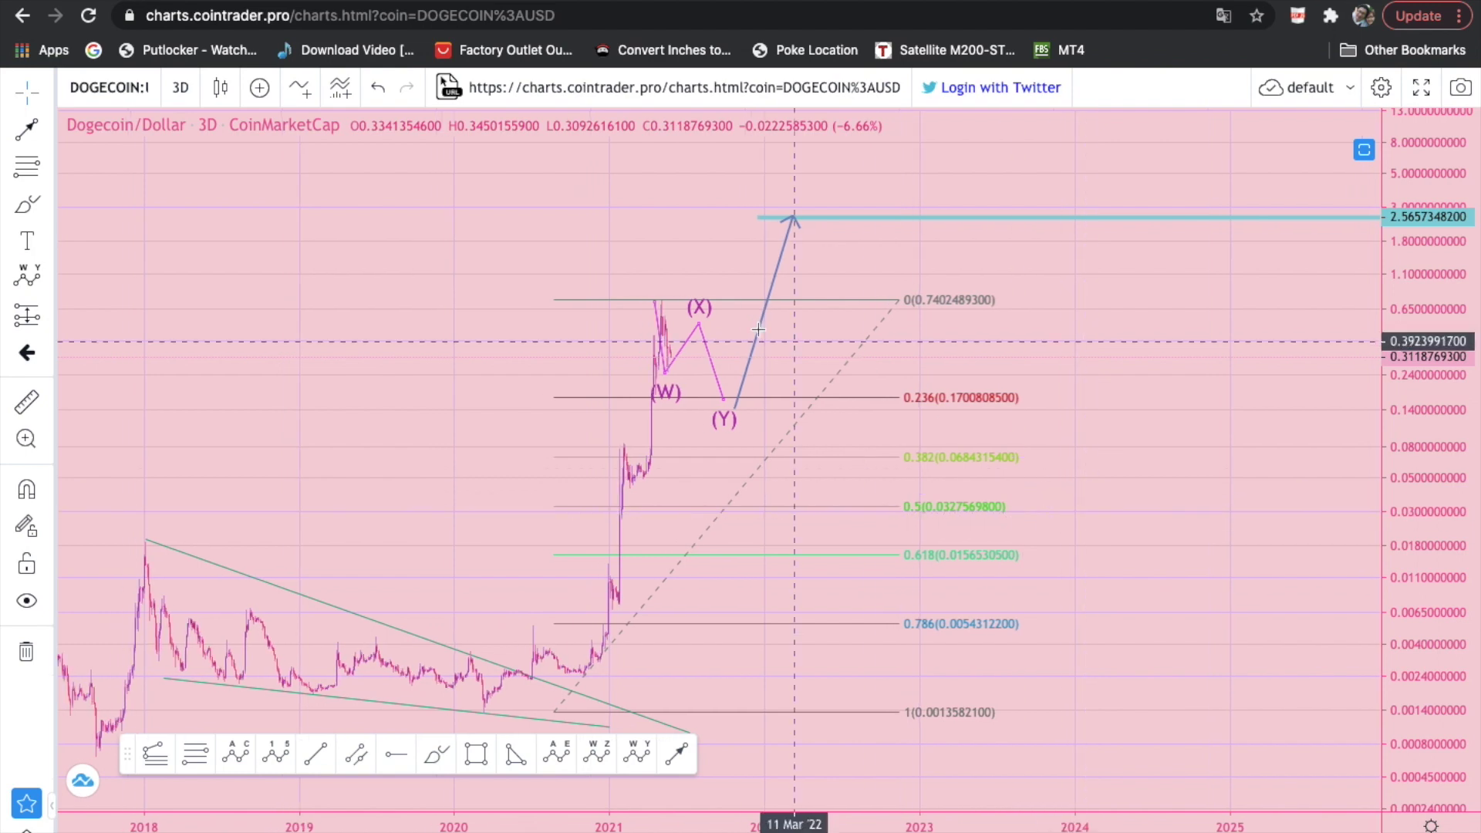
{"action": "left_click_drag", "start_coordinate": [666, 374], "coordinate": [678, 402]}
{"action": "left_click_drag", "start_coordinate": [700, 330], "coordinate": [716, 323]}
{"action": "left_click_drag", "start_coordinate": [723, 400], "coordinate": [748, 383]}
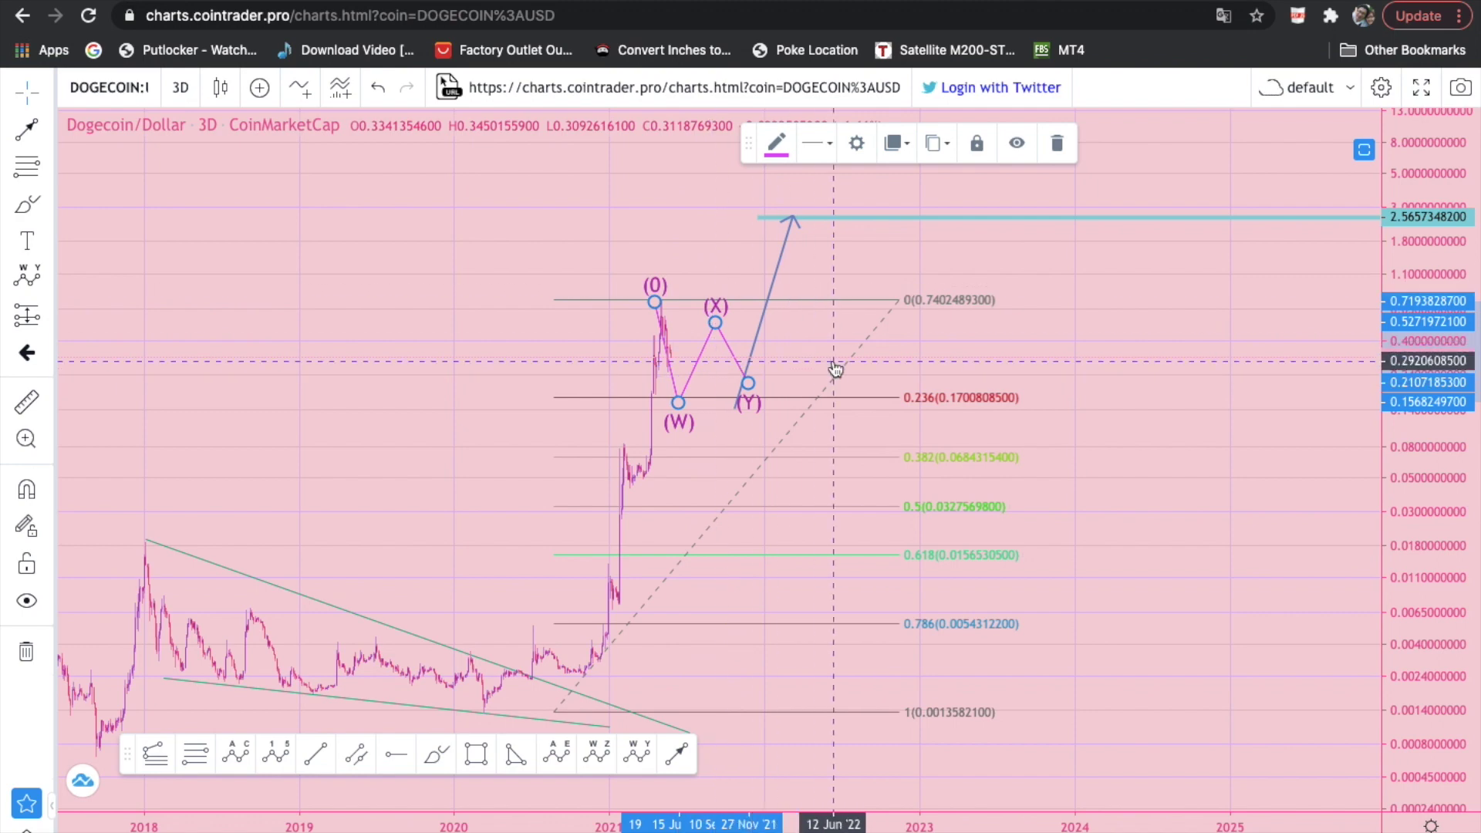
- Replace the WXY correction with a freehand brush path that zigzags above the 0.236 level and rises to the start of the horizontal ray
{"action": "key", "text": "Delete"}
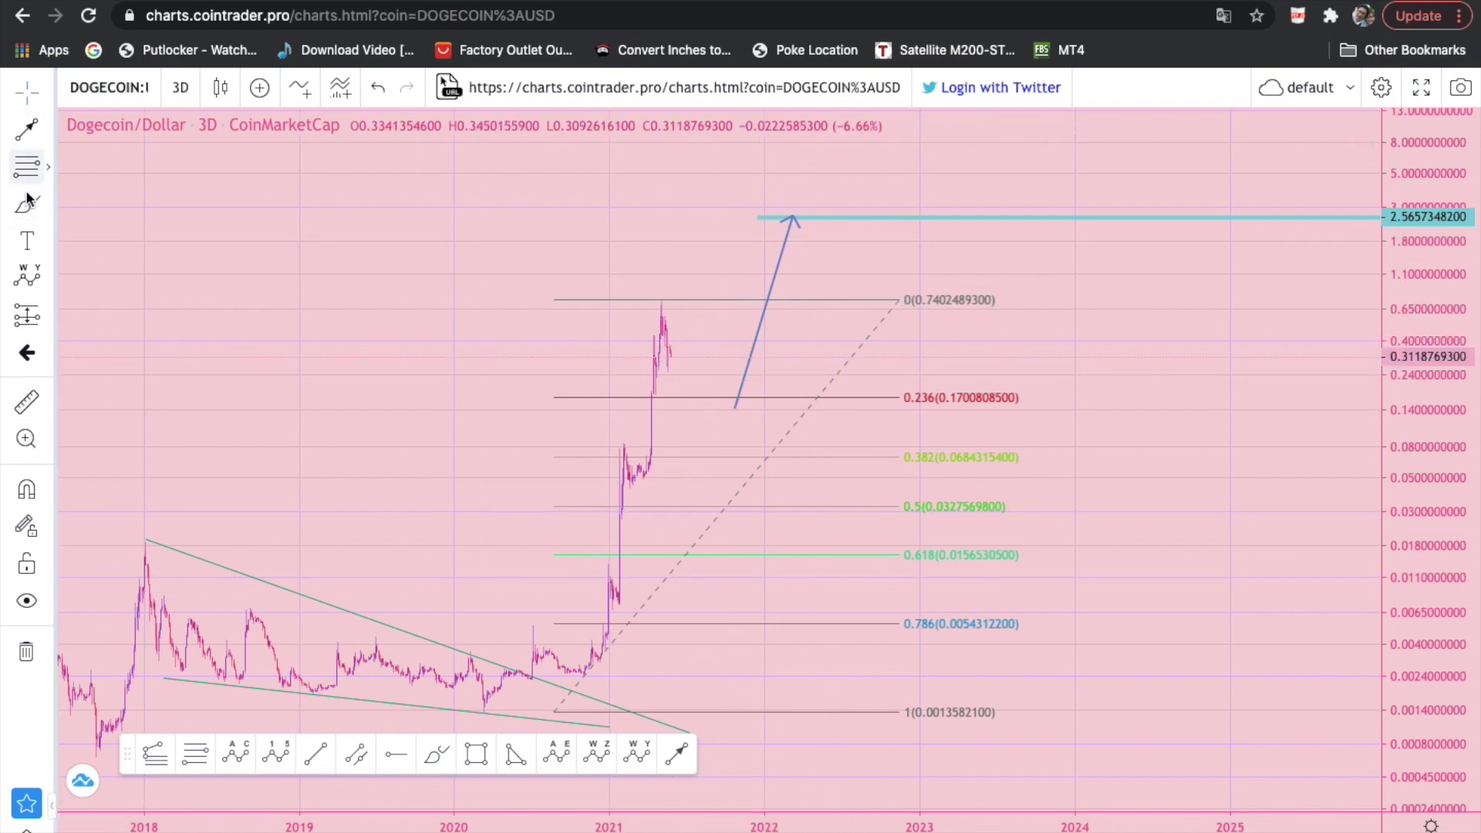
{"action": "left_click", "coordinate": [27, 205]}
{"action": "mouse_move", "coordinate": [667, 354]}
{"action": "left_mouse_down"}
{"action": "mouse_move", "coordinate": [688, 386]}
{"action": "mouse_move", "coordinate": [699, 335]}
{"action": "mouse_move", "coordinate": [714, 364]}
{"action": "mouse_move", "coordinate": [760, 224]}
{"action": "left_mouse_up"}
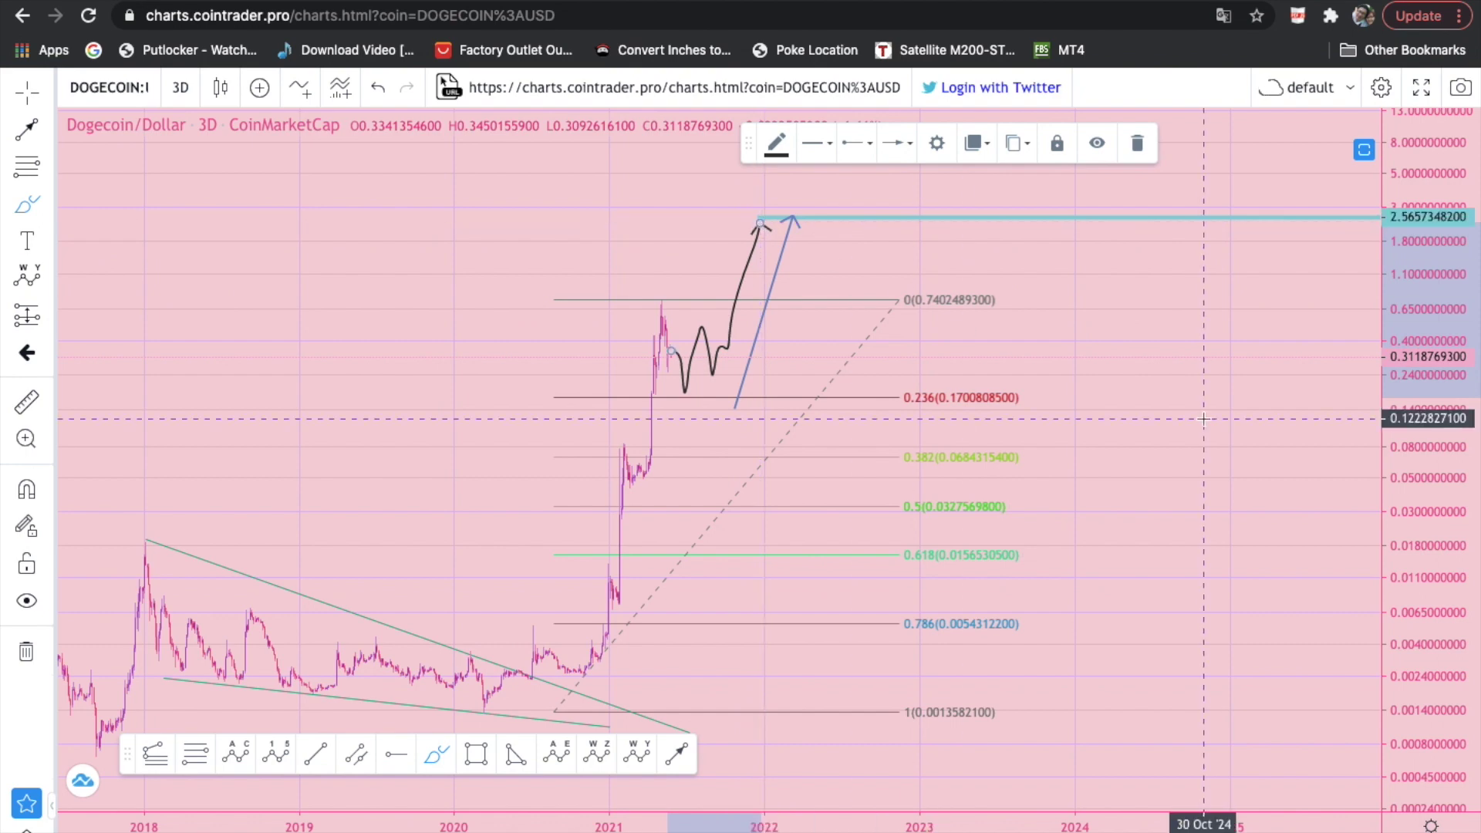
- Extend the projection with freehand brush strokes zigzagging upward from the start of the horizontal ray to above 110 in early 2023
{"action": "scroll", "coordinate": [1203, 419], "scroll_direction": "right", "scroll_amount": 1}
{"action": "left_click_drag", "start_coordinate": [1447, 385], "coordinate": [1446, 434]}
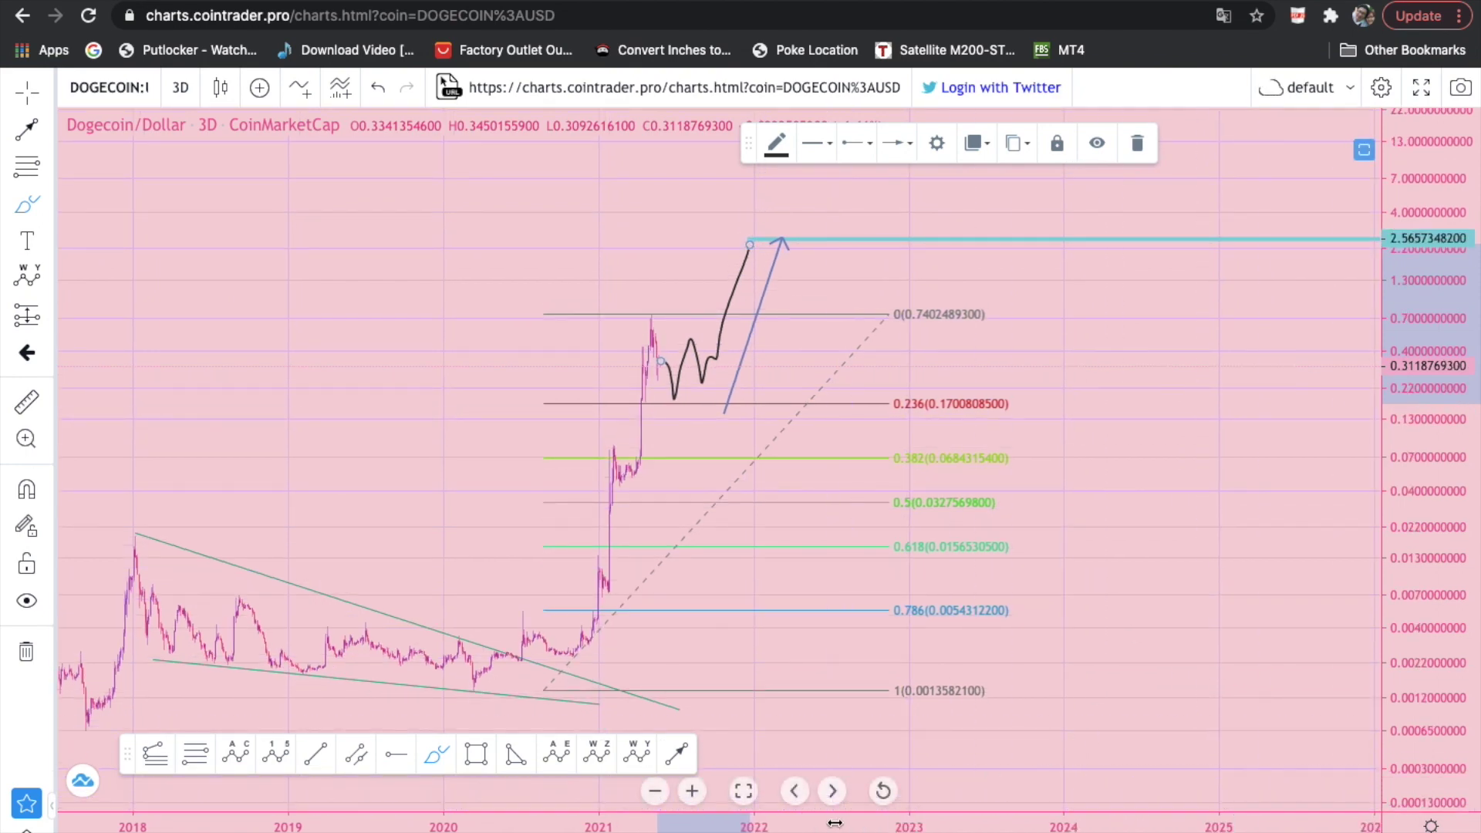
{"action": "left_click_drag", "start_coordinate": [838, 825], "coordinate": [938, 826]}
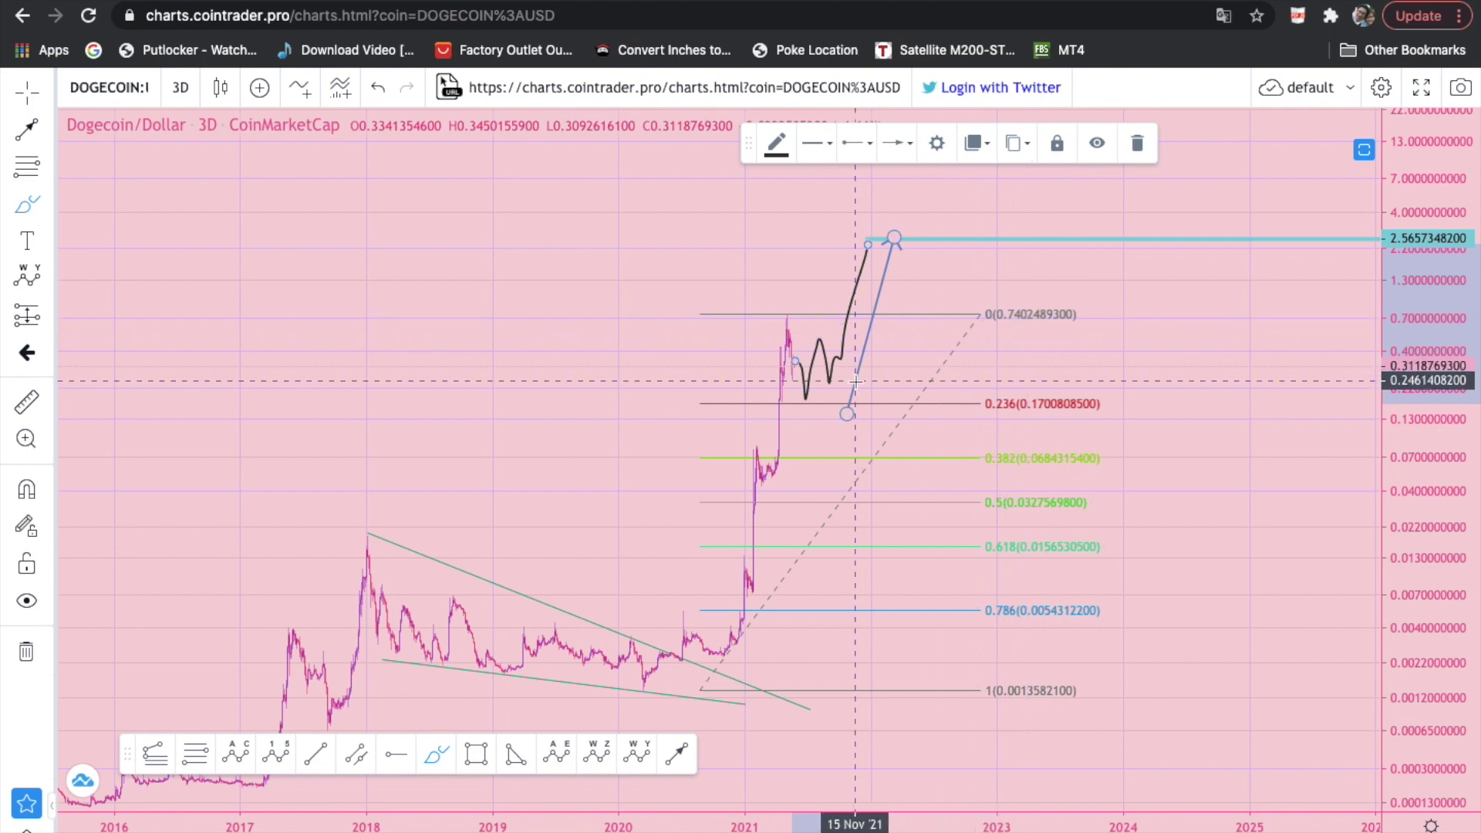
{"action": "left_click_drag", "start_coordinate": [1432, 347], "coordinate": [1445, 490]}
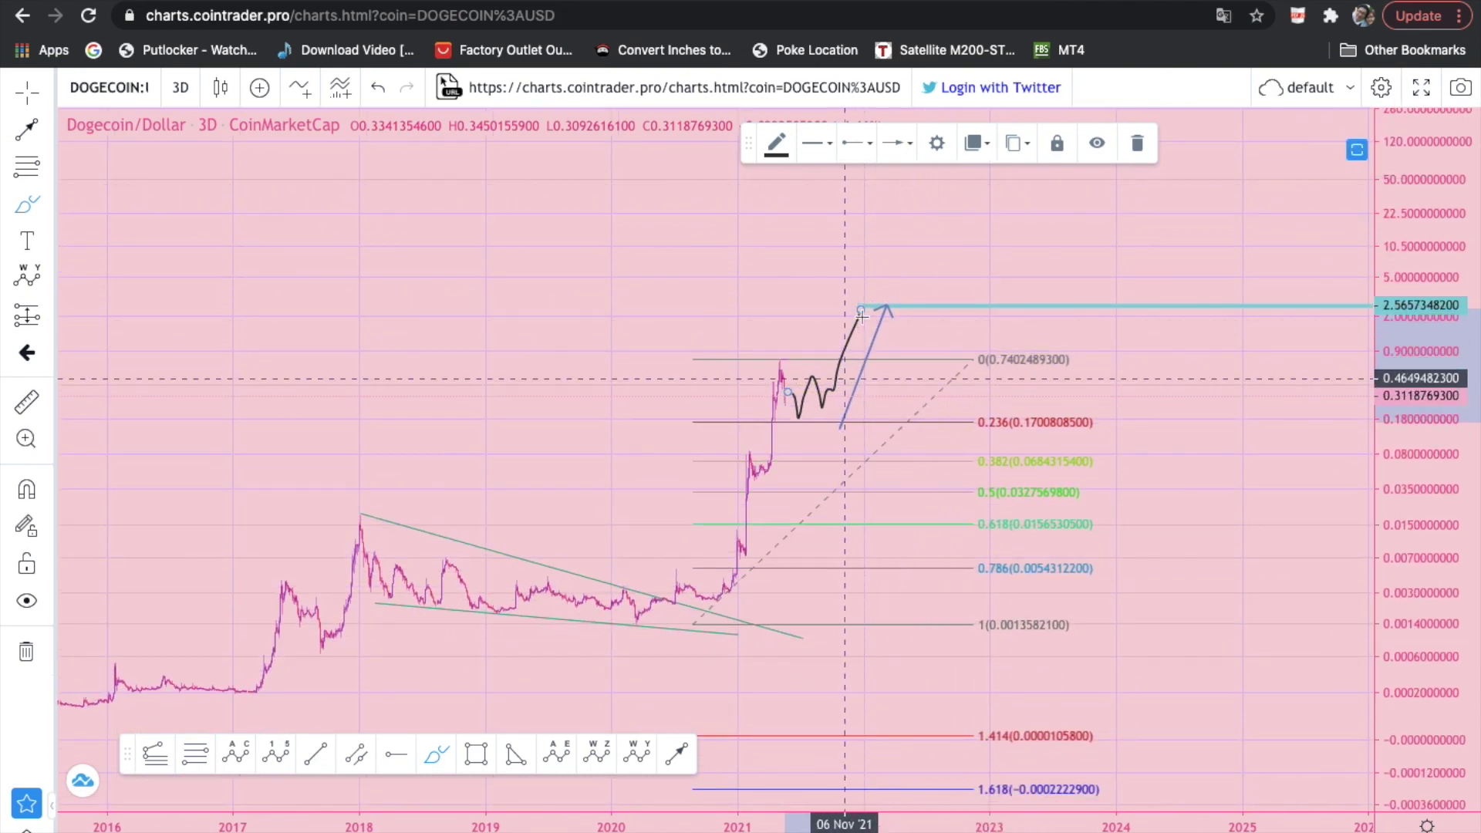
{"action": "mouse_move", "coordinate": [862, 310]}
{"action": "left_mouse_down"}
{"action": "mouse_move", "coordinate": [892, 305]}
{"action": "mouse_move", "coordinate": [944, 189]}
{"action": "mouse_move", "coordinate": [968, 247]}
{"action": "mouse_move", "coordinate": [998, 151]}
{"action": "left_mouse_up"}
{"action": "left_click_drag", "start_coordinate": [1422, 229], "coordinate": [1428, 442]}
{"action": "mouse_move", "coordinate": [986, 249]}
{"action": "left_mouse_down"}
{"action": "mouse_move", "coordinate": [996, 265]}
{"action": "mouse_move", "coordinate": [1015, 230]}
{"action": "left_mouse_up"}
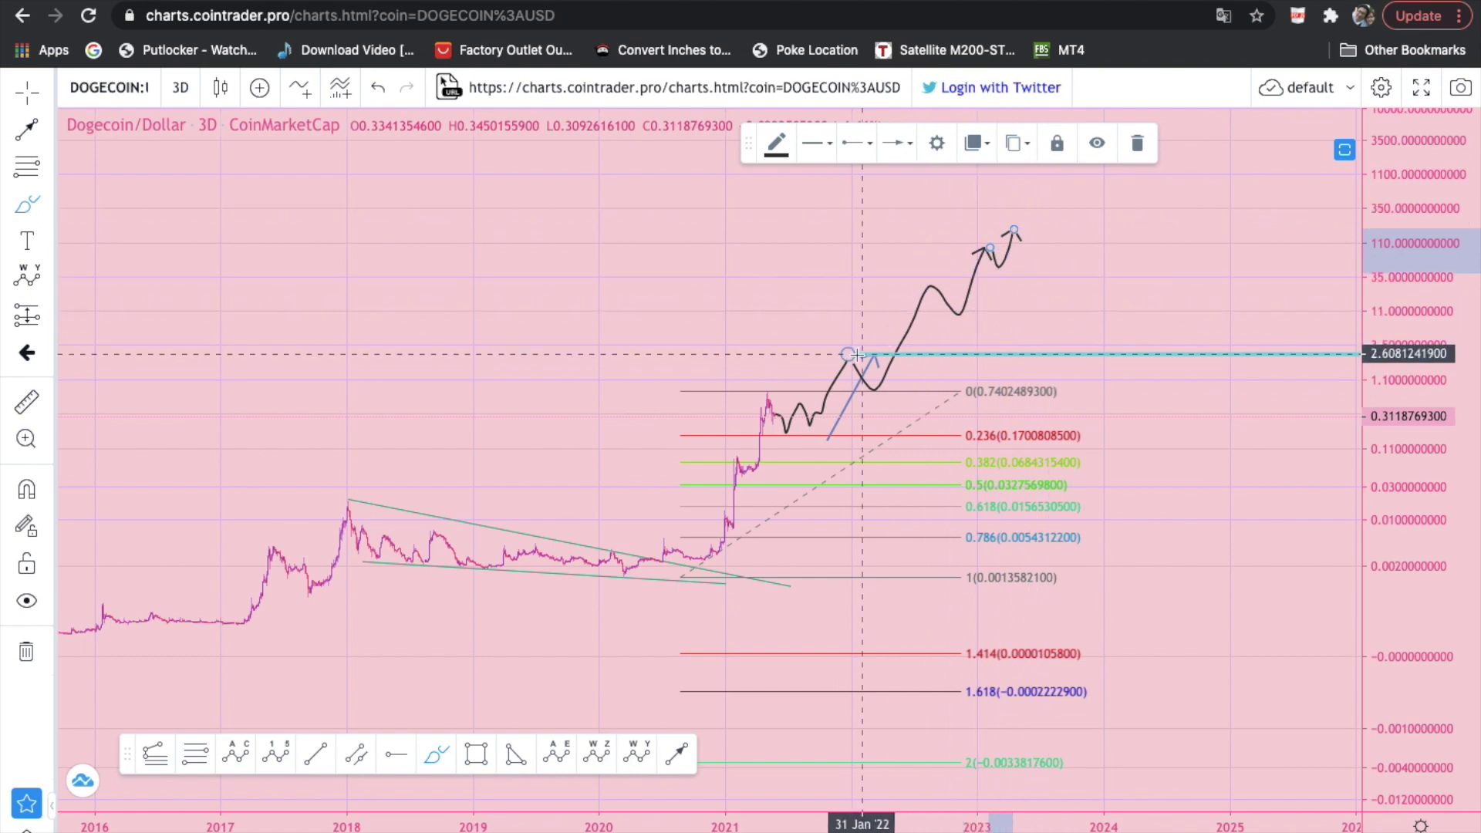
- Write "168" by hand with the brush above the 2020–2021 price action
{"action": "left_click_drag", "start_coordinate": [607, 295], "coordinate": [631, 354]}
{"action": "mouse_move", "coordinate": [654, 301]}
{"action": "left_mouse_down"}
{"action": "mouse_move", "coordinate": [689, 368]}
{"action": "mouse_move", "coordinate": [654, 354]}
{"action": "left_mouse_up"}
{"action": "mouse_move", "coordinate": [754, 285]}
{"action": "left_mouse_down"}
{"action": "mouse_move", "coordinate": [758, 355]}
{"action": "mouse_move", "coordinate": [761, 302]}
{"action": "left_mouse_up"}
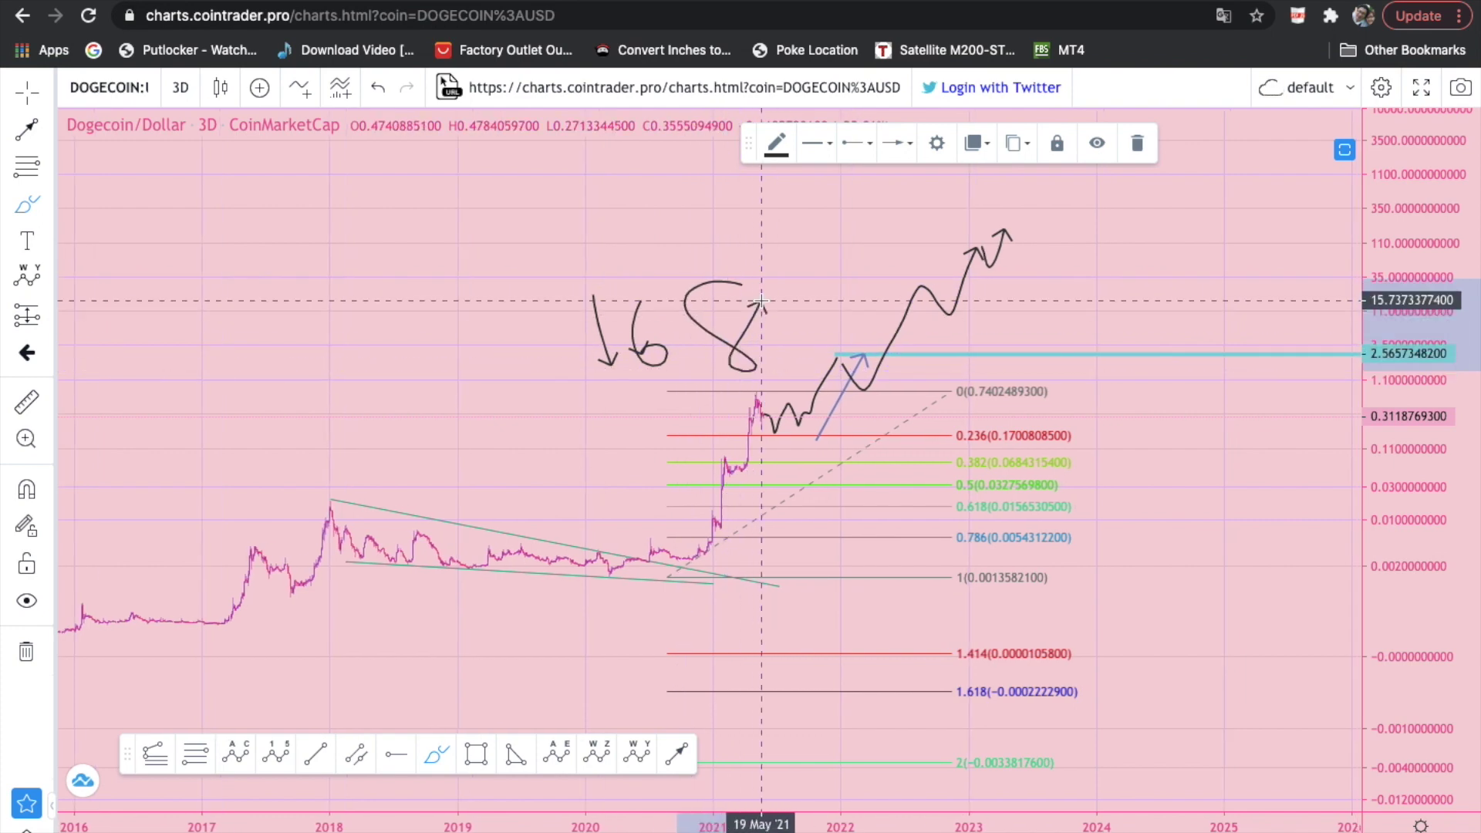
{"action": "scroll", "coordinate": [1030, 217], "scroll_direction": "down", "scroll_amount": 1}
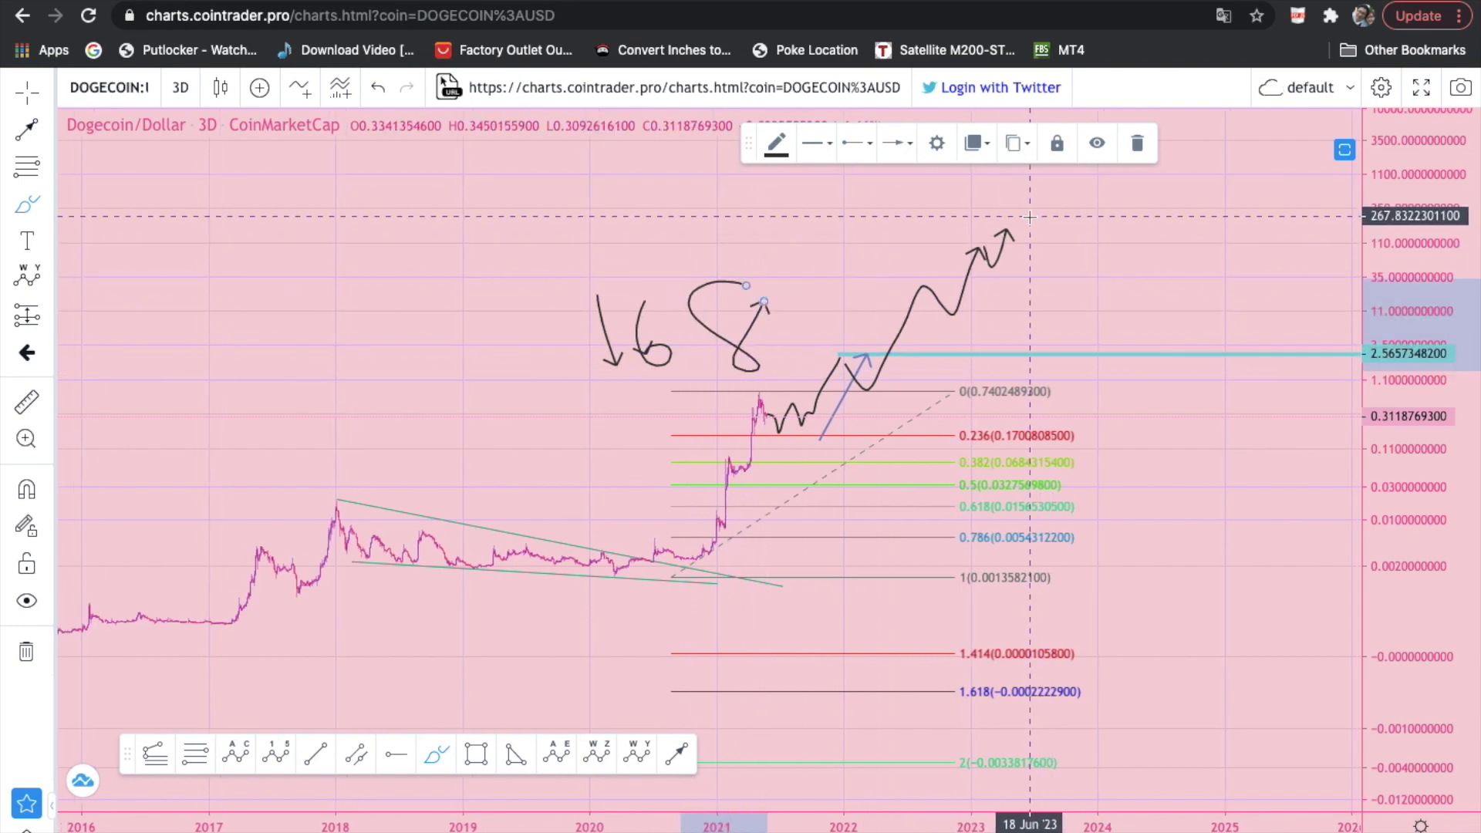
- Write "2.618" by hand beside the upper end of the projected path and undo its decimal point
{"action": "mouse_move", "coordinate": [1039, 198]}
{"action": "left_mouse_down"}
{"action": "mouse_move", "coordinate": [1074, 198]}
{"action": "mouse_move", "coordinate": [1019, 248]}
{"action": "mouse_move", "coordinate": [1088, 245]}
{"action": "left_mouse_up"}
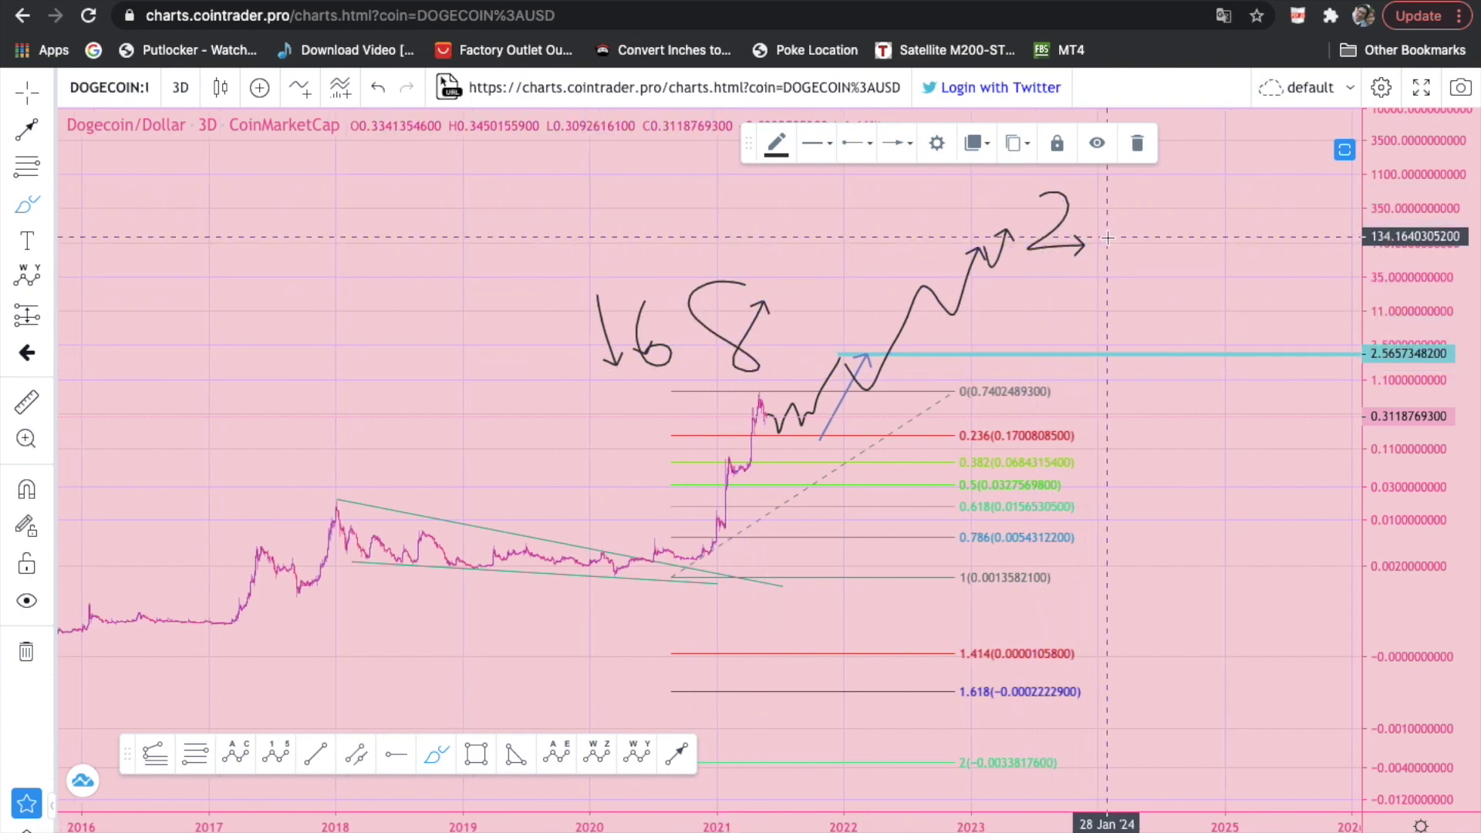
{"action": "mouse_move", "coordinate": [1139, 197]}
{"action": "left_mouse_down"}
{"action": "mouse_move", "coordinate": [1128, 230]}
{"action": "mouse_move", "coordinate": [1178, 260]}
{"action": "mouse_move", "coordinate": [1188, 249]}
{"action": "left_mouse_up"}
{"action": "mouse_move", "coordinate": [1224, 212]}
{"action": "left_mouse_down"}
{"action": "mouse_move", "coordinate": [1240, 212]}
{"action": "mouse_move", "coordinate": [1197, 257]}
{"action": "mouse_move", "coordinate": [1240, 220]}
{"action": "left_mouse_up"}
{"action": "left_click_drag", "start_coordinate": [1108, 240], "coordinate": [1106, 243]}
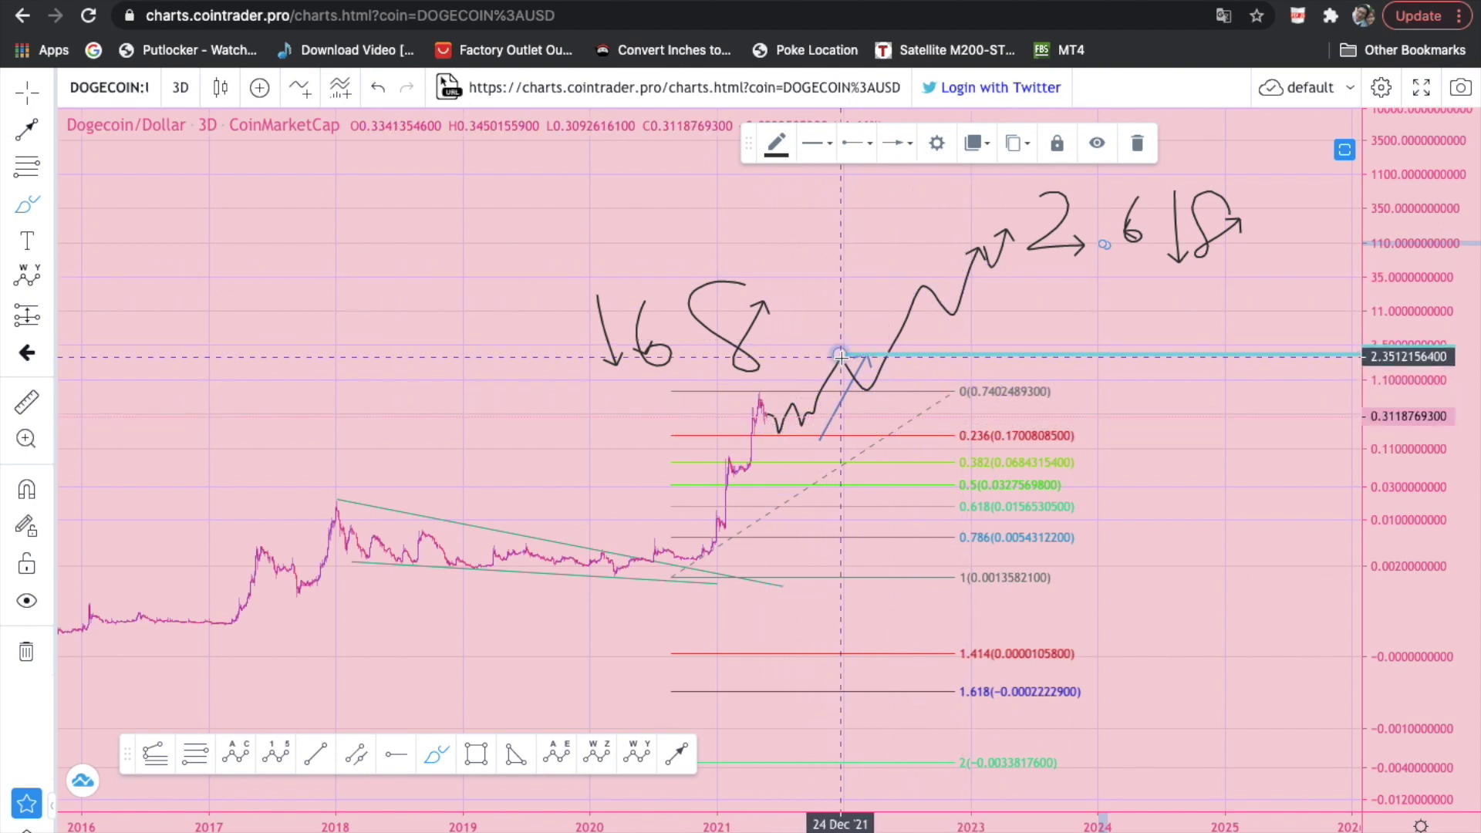
{"action": "key", "text": "ctrl+z"}
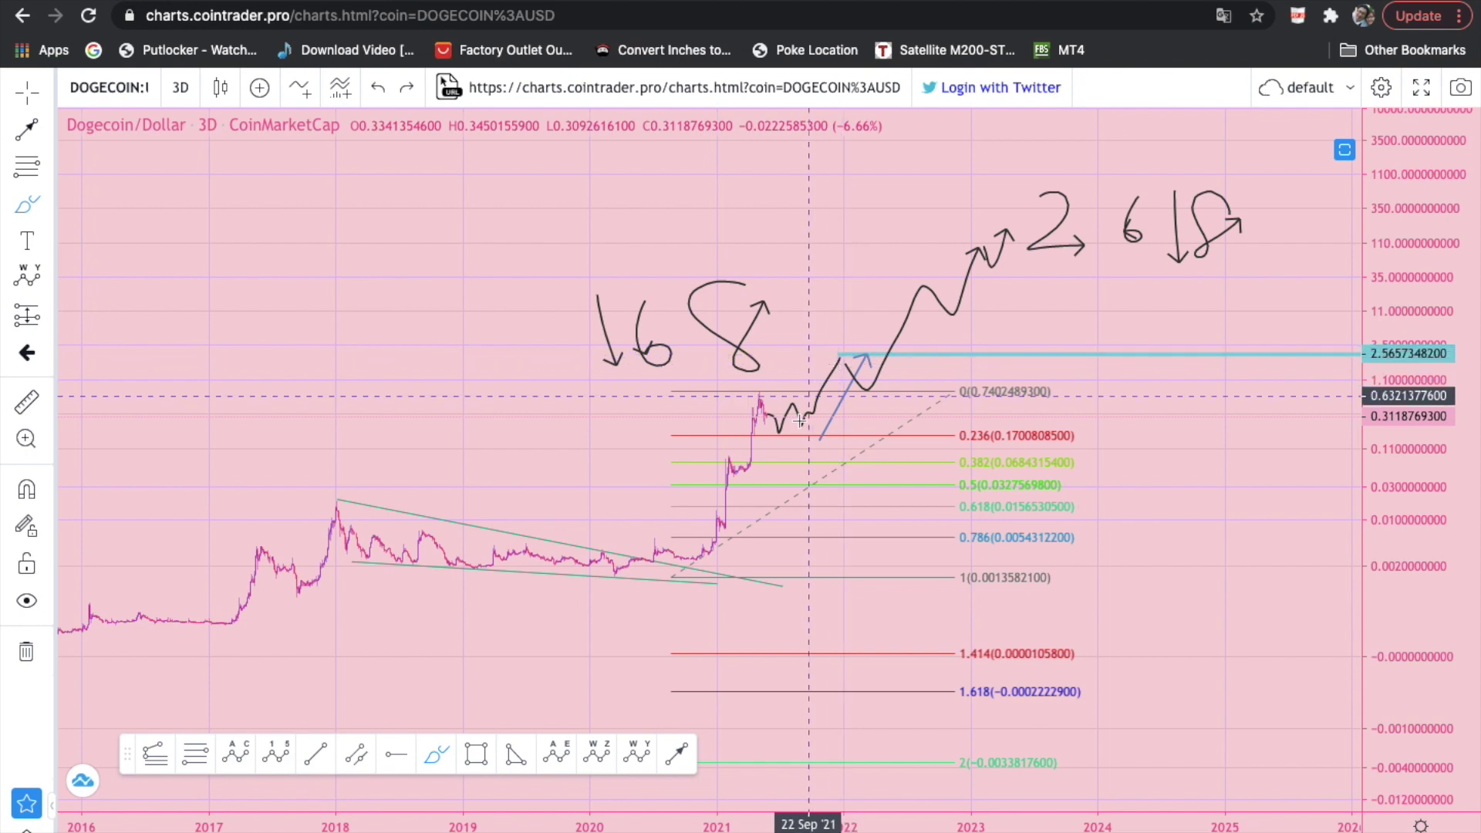
- Sketch alternative brush paths with a deeper pullback from the horizontal ray and a drop to the 0.5 Fibonacci level, rallying toward the 2023 tip
{"action": "mouse_move", "coordinate": [841, 357]}
{"action": "left_mouse_down"}
{"action": "mouse_move", "coordinate": [856, 390]}
{"action": "mouse_move", "coordinate": [876, 389]}
{"action": "mouse_move", "coordinate": [886, 429]}
{"action": "mouse_move", "coordinate": [901, 400]}
{"action": "mouse_move", "coordinate": [935, 408]}
{"action": "mouse_move", "coordinate": [1009, 216]}
{"action": "left_mouse_up"}
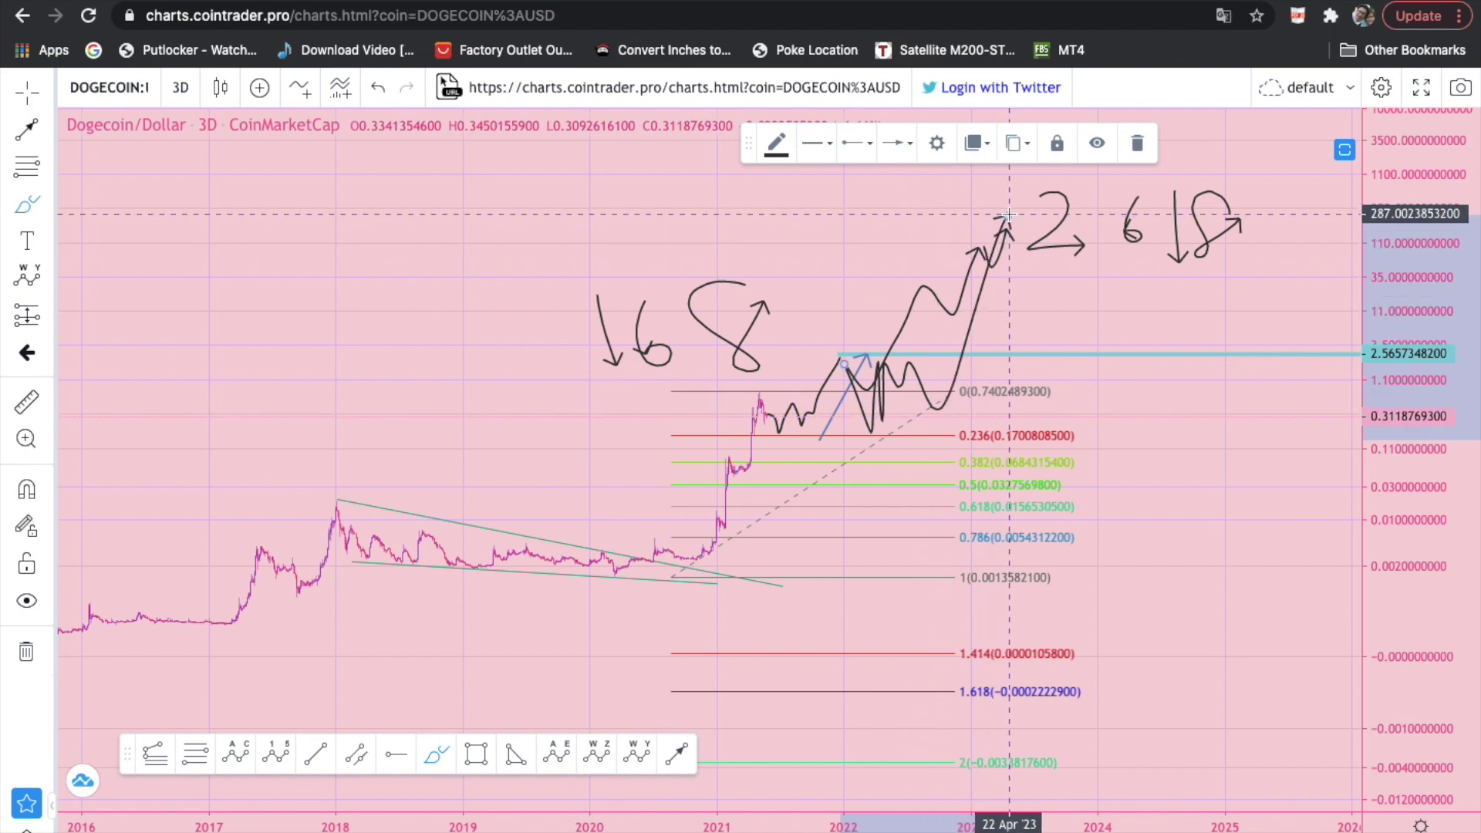
{"action": "key", "text": "ctrl+z"}
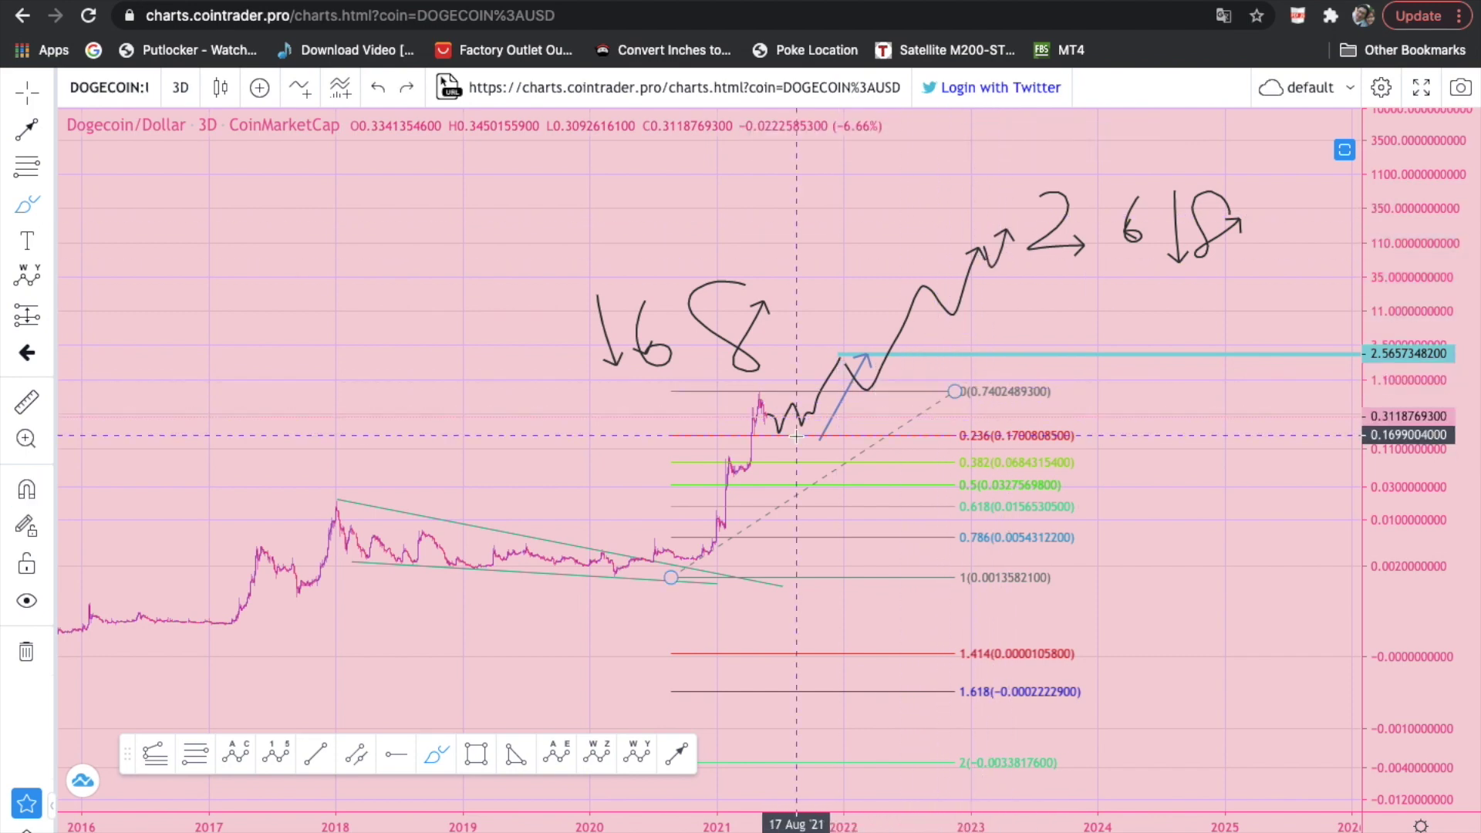
{"action": "left_click_drag", "start_coordinate": [770, 414], "coordinate": [780, 484]}
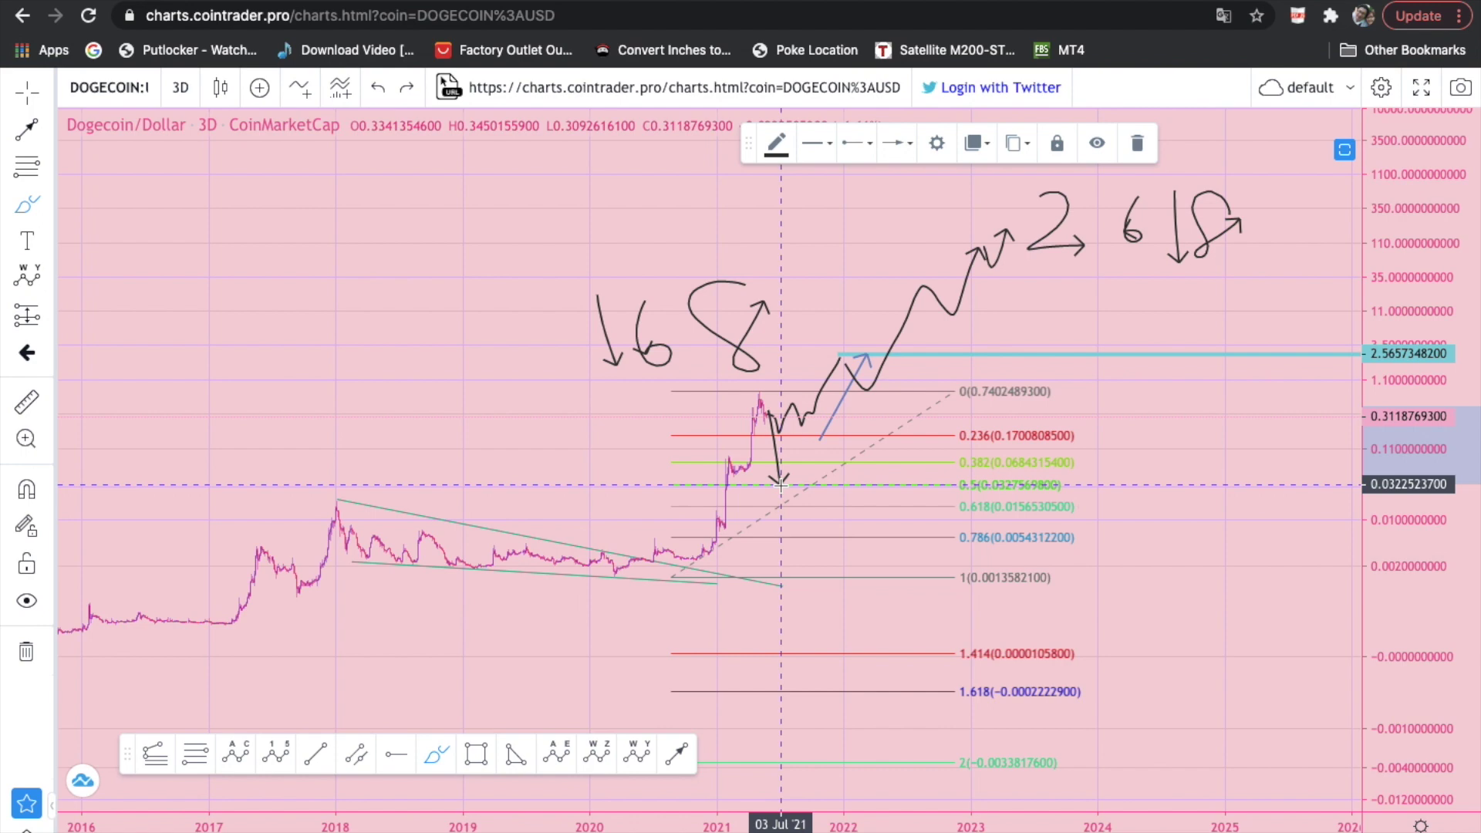
{"action": "key", "text": "ctrl+z"}
{"action": "mouse_move", "coordinate": [823, 430]}
{"action": "left_mouse_down"}
{"action": "mouse_move", "coordinate": [744, 424]}
{"action": "mouse_move", "coordinate": [834, 425]}
{"action": "mouse_move", "coordinate": [785, 426]}
{"action": "mouse_move", "coordinate": [817, 485]}
{"action": "left_mouse_up"}
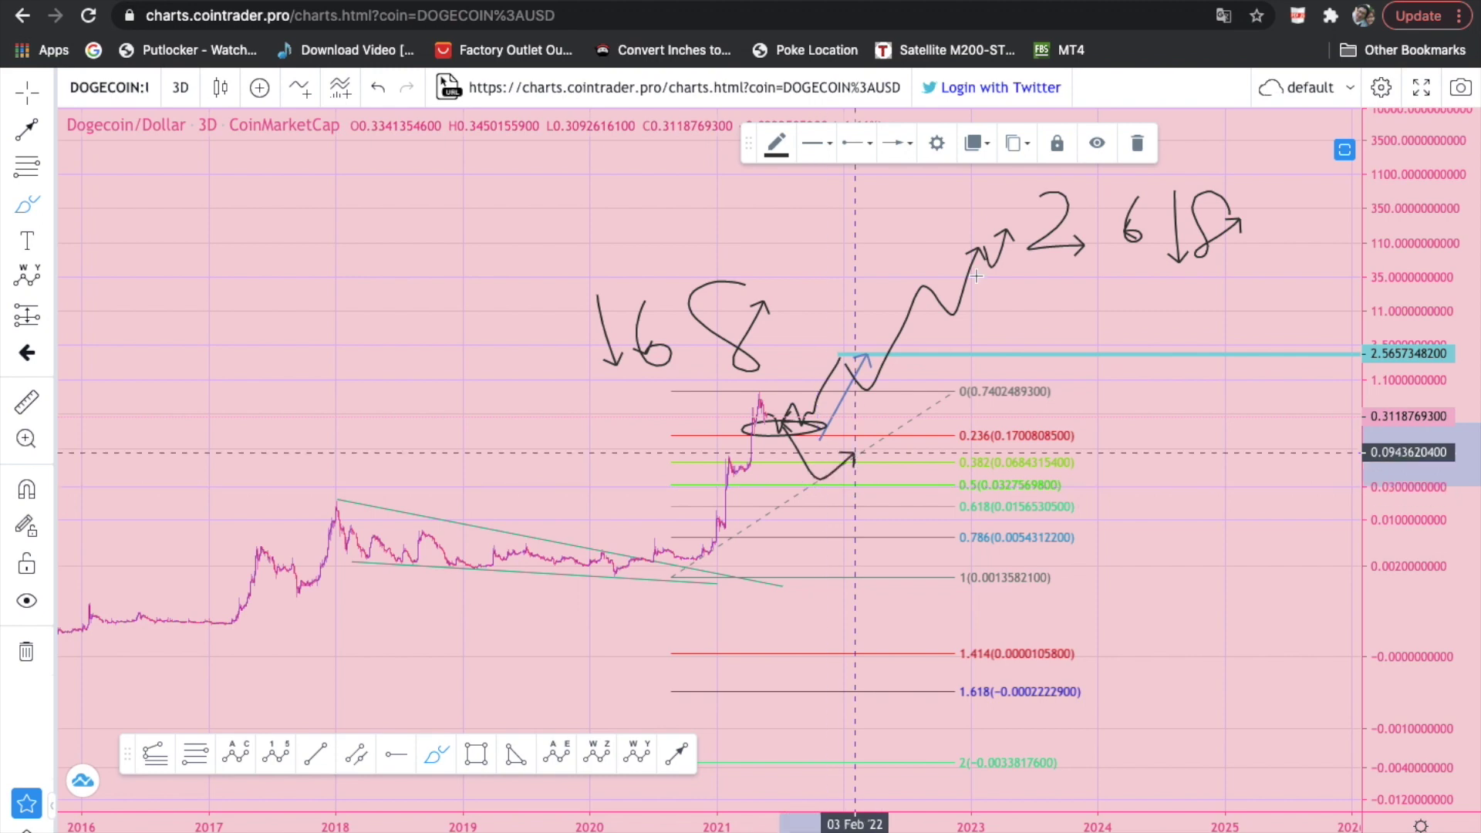
{"action": "left_click_drag", "start_coordinate": [825, 479], "coordinate": [999, 219]}
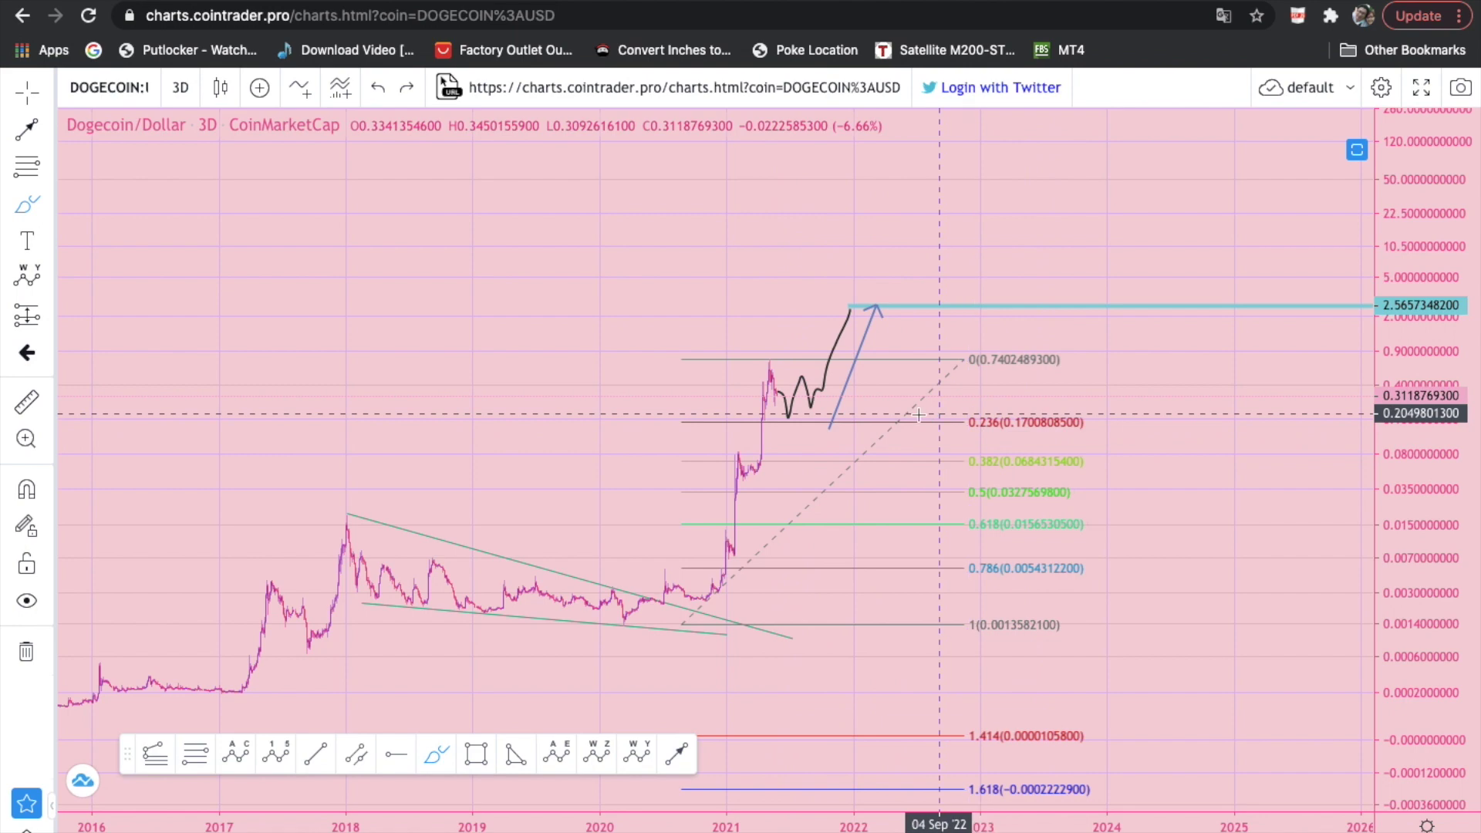
- Draw a freehand brush curve from the first correction low down to the 0.382 Fibonacci level and back up to about 0.099 at 28 Oct '21
{"action": "left_click", "coordinate": [23, 210]}
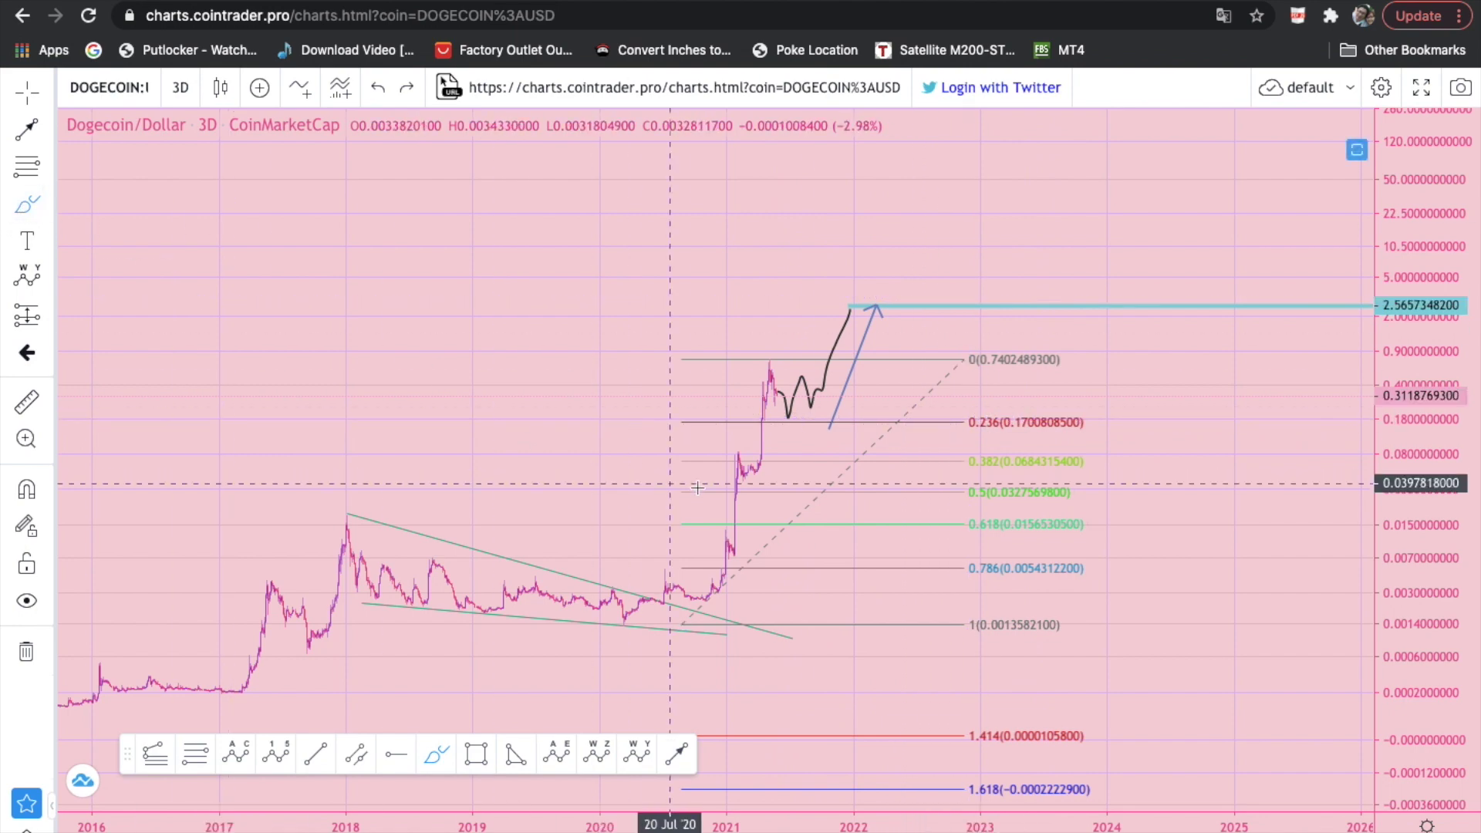
{"action": "left_click_drag", "start_coordinate": [793, 417], "coordinate": [792, 446]}
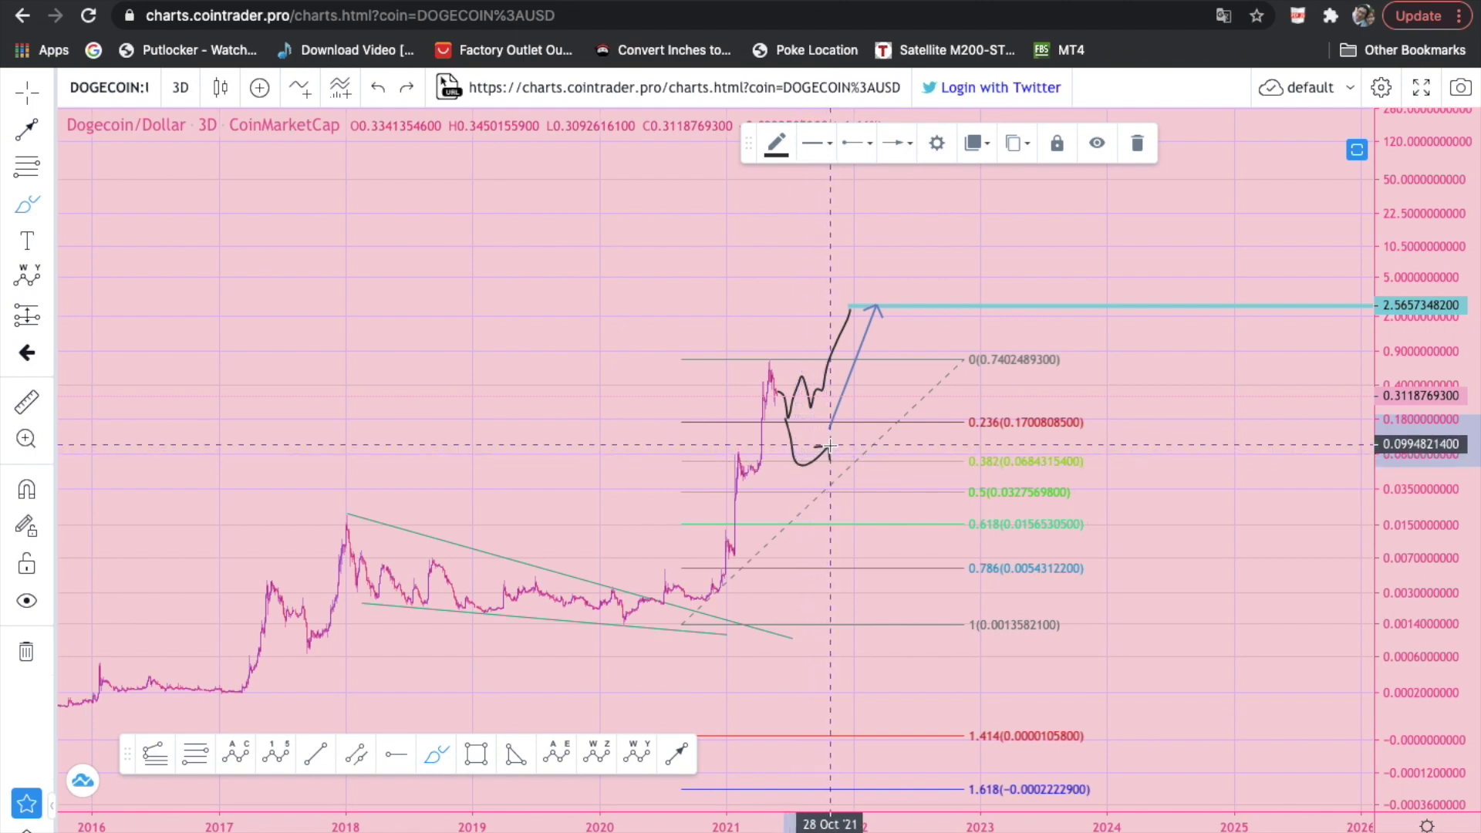
- Try a brush arrow along the mid-2017 pullback and undo it together with the brush curve reaching the 0.382 Fibonacci level
{"action": "mouse_move", "coordinate": [1022, 438]}
{"action": "left_mouse_down"}
{"action": "mouse_move", "coordinate": [711, 439]}
{"action": "mouse_move", "coordinate": [995, 479]}
{"action": "mouse_move", "coordinate": [989, 436]}
{"action": "left_mouse_up"}
{"action": "key", "text": "ctrl+z"}
{"action": "left_click_drag", "start_coordinate": [522, 827], "coordinate": [810, 828]}
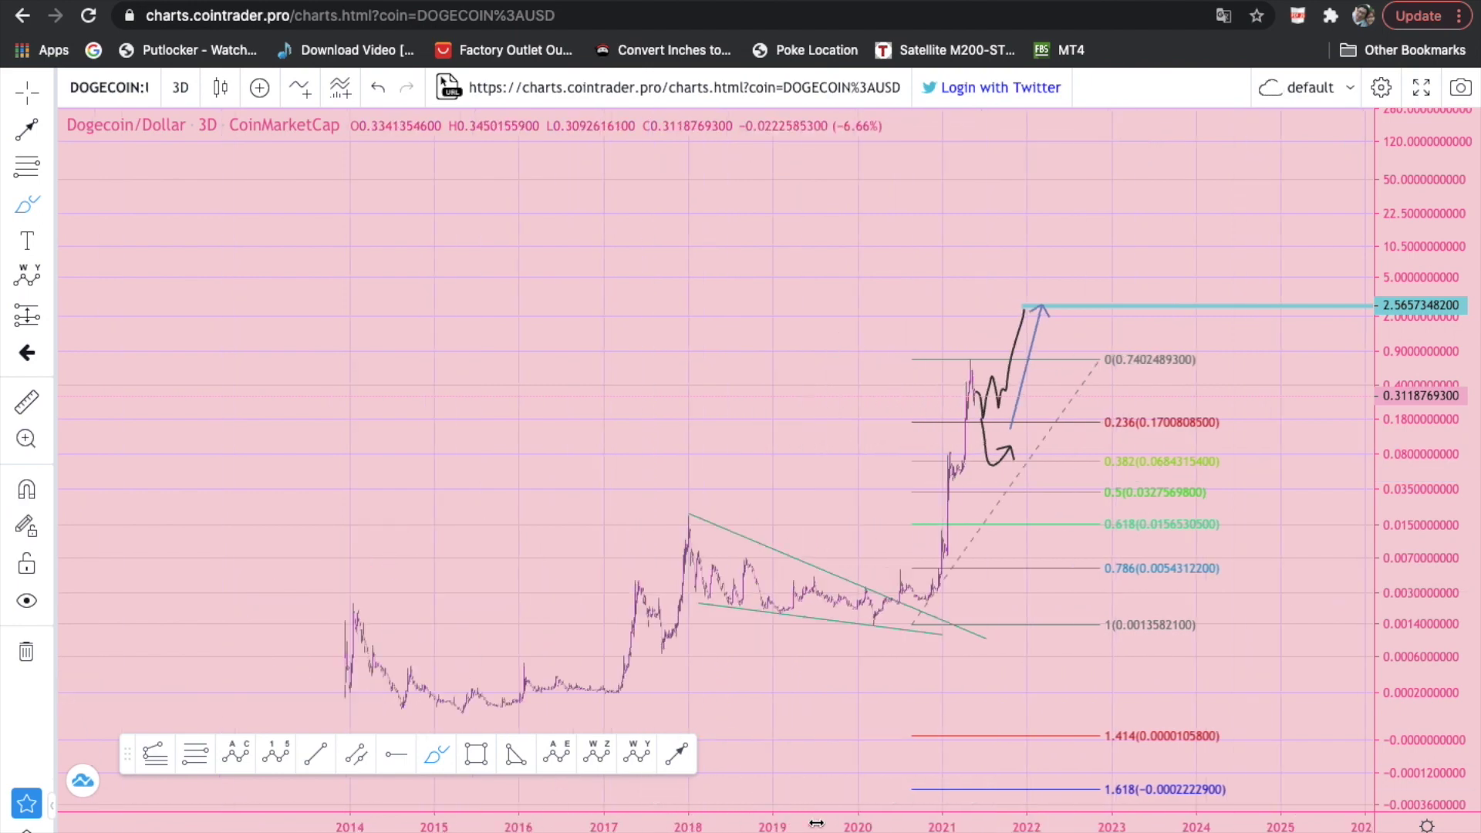
{"action": "left_click_drag", "start_coordinate": [1421, 411], "coordinate": [1422, 462]}
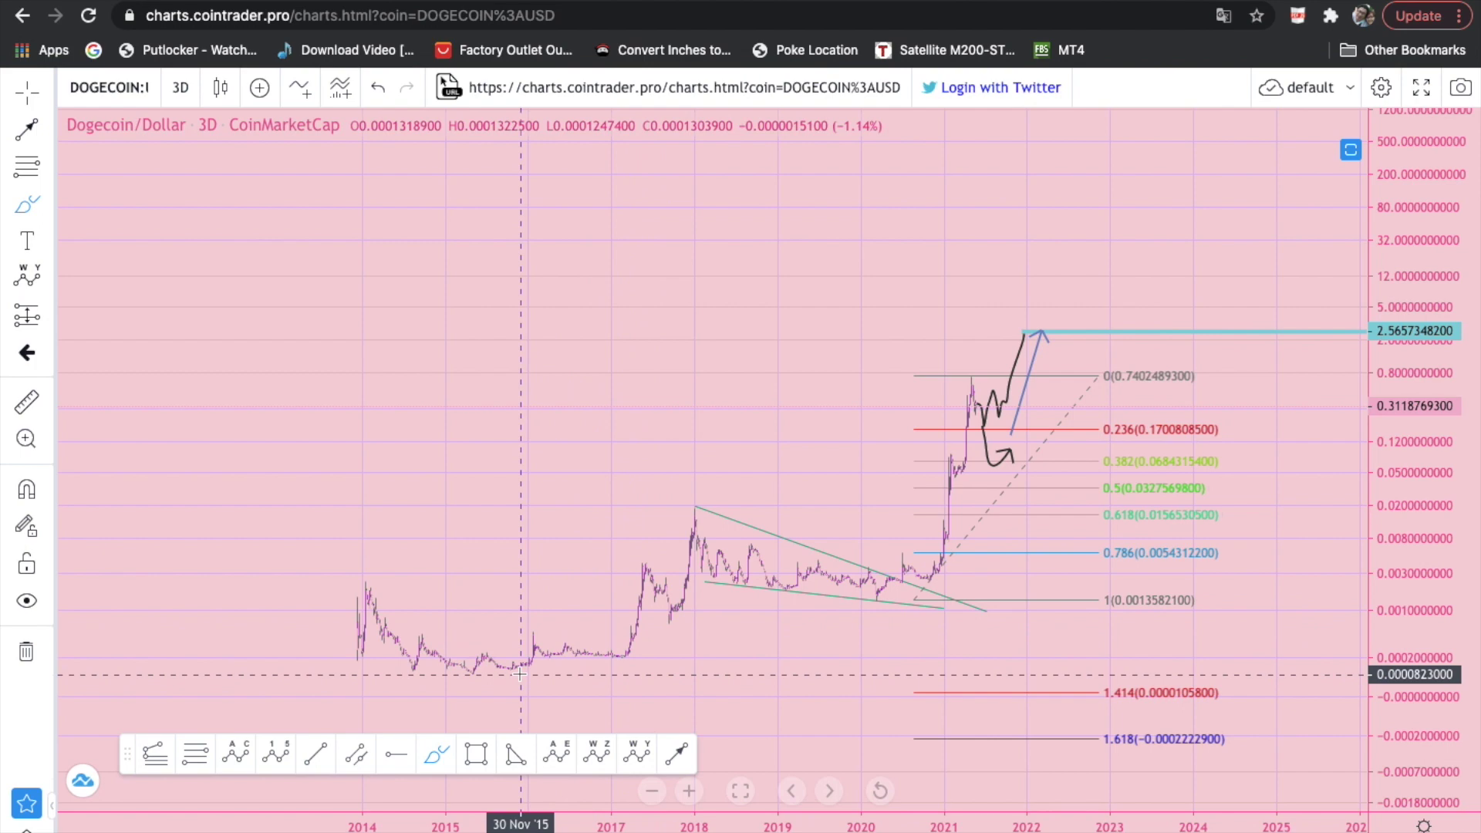
{"action": "left_click_drag", "start_coordinate": [642, 567], "coordinate": [661, 623]}
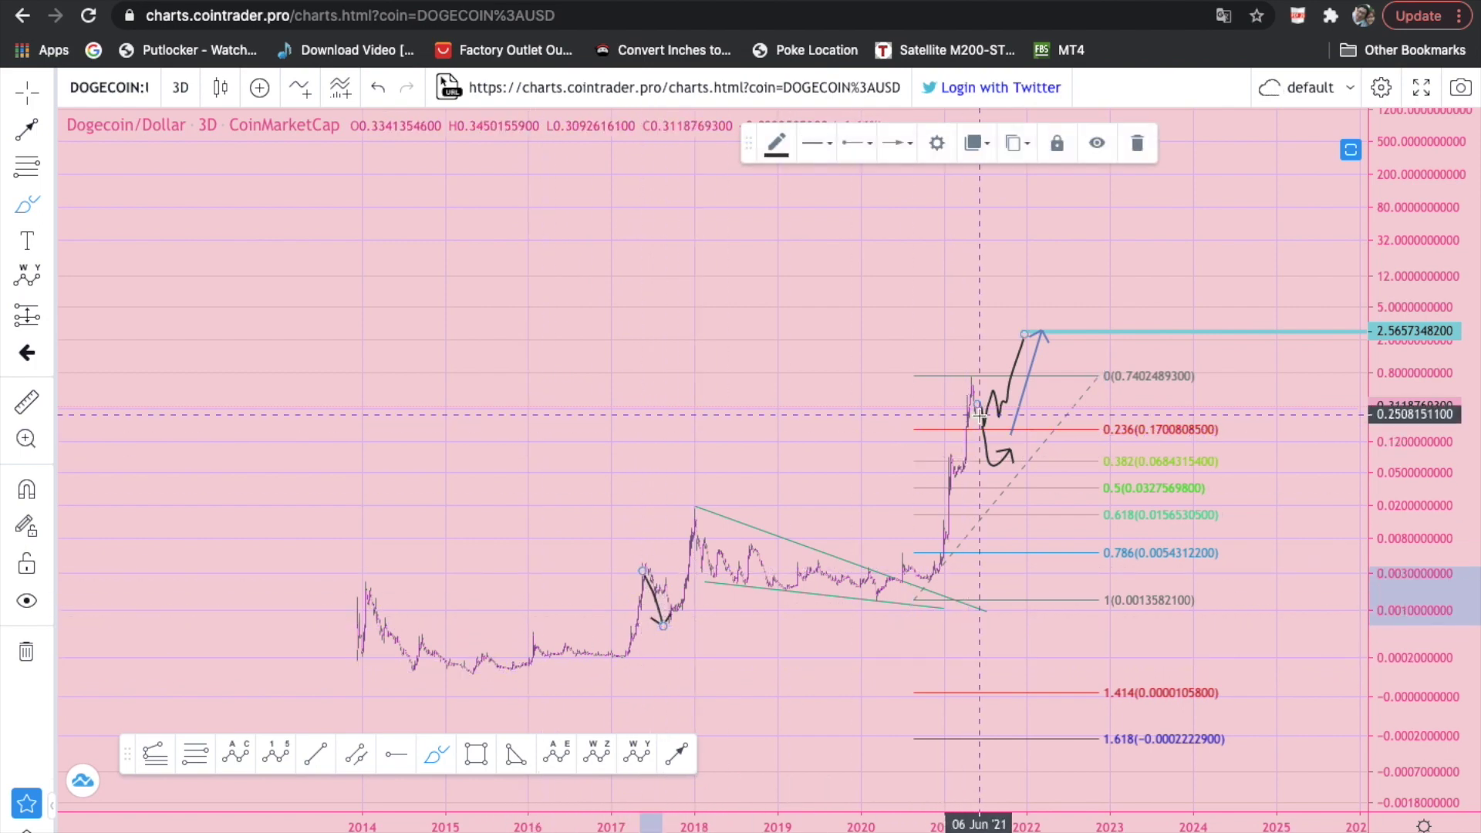
{"action": "key", "text": "ctrl+z"}
{"action": "scroll", "coordinate": [1067, 457], "scroll_direction": "up", "scroll_amount": 3}
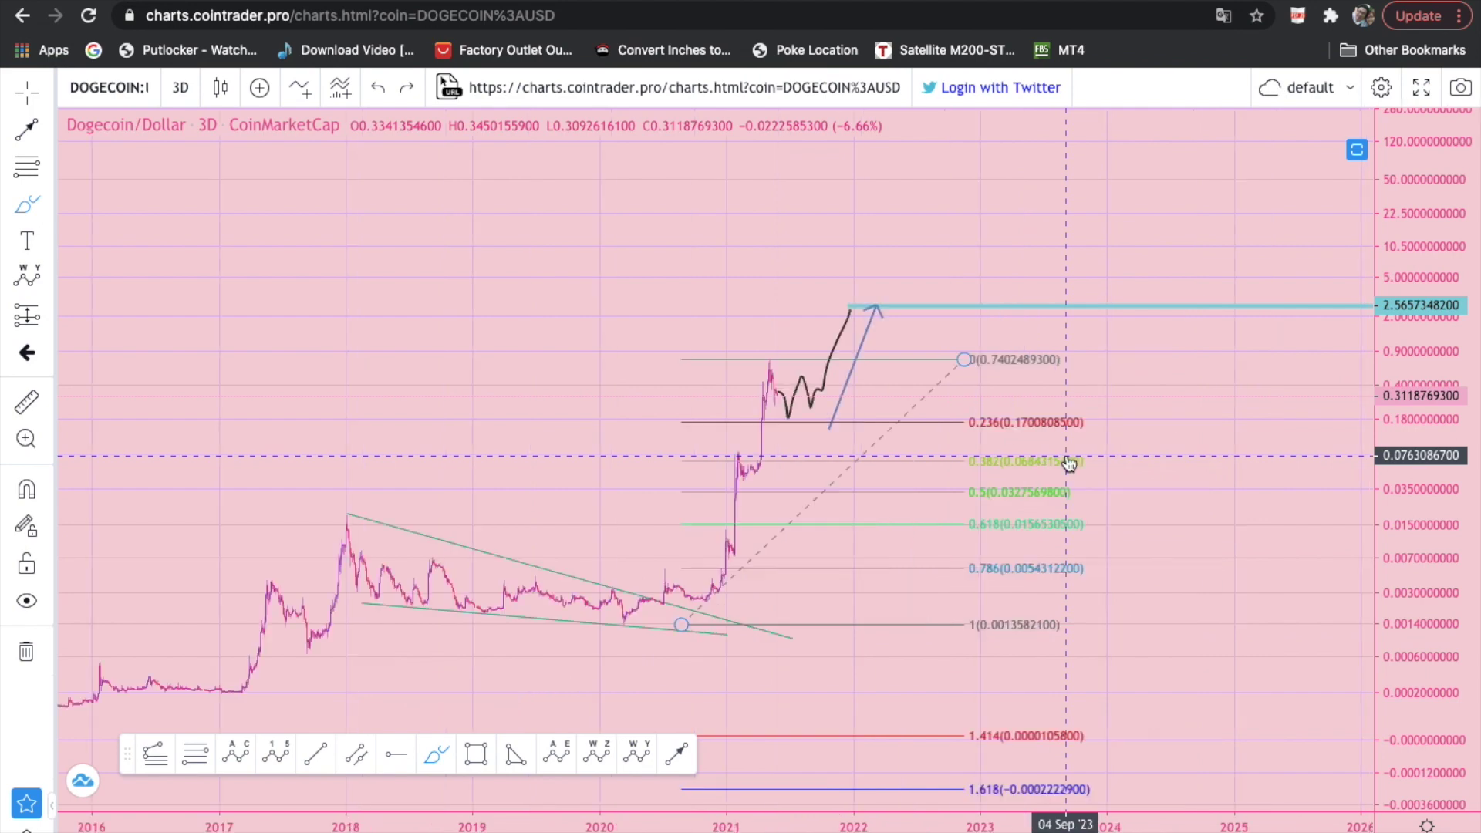
- Sketch a zigzag brush arrow from the mid-2017 peak down to the pullback low preceding the rally to the 2018 high
{"action": "left_click", "coordinate": [1068, 461]}
{"action": "scroll", "coordinate": [1234, 421], "scroll_direction": "up", "scroll_amount": 2}
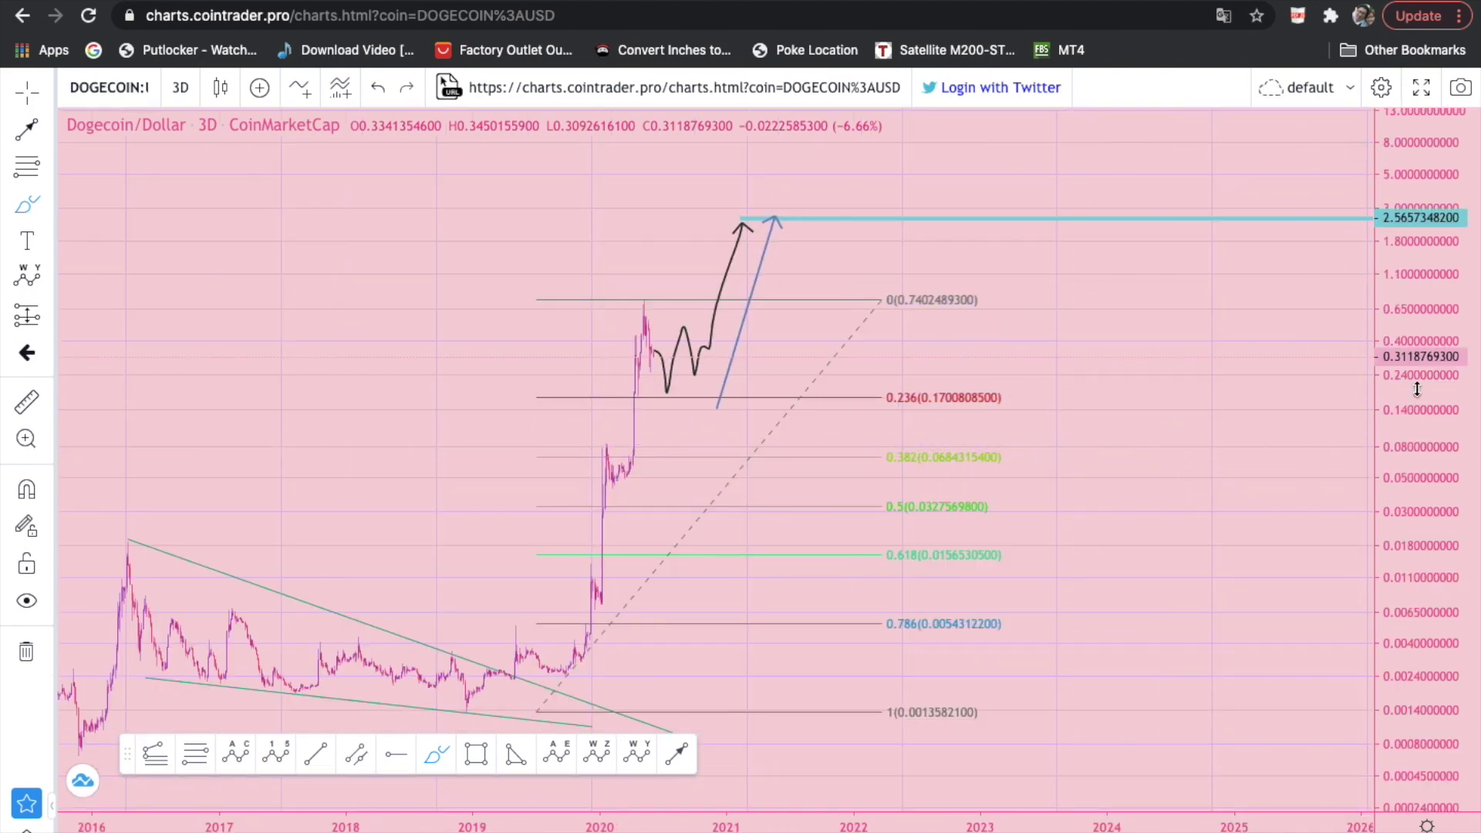
{"action": "scroll", "coordinate": [1411, 347], "scroll_direction": "up", "scroll_amount": 2}
{"action": "left_click_drag", "start_coordinate": [737, 829], "coordinate": [984, 819]}
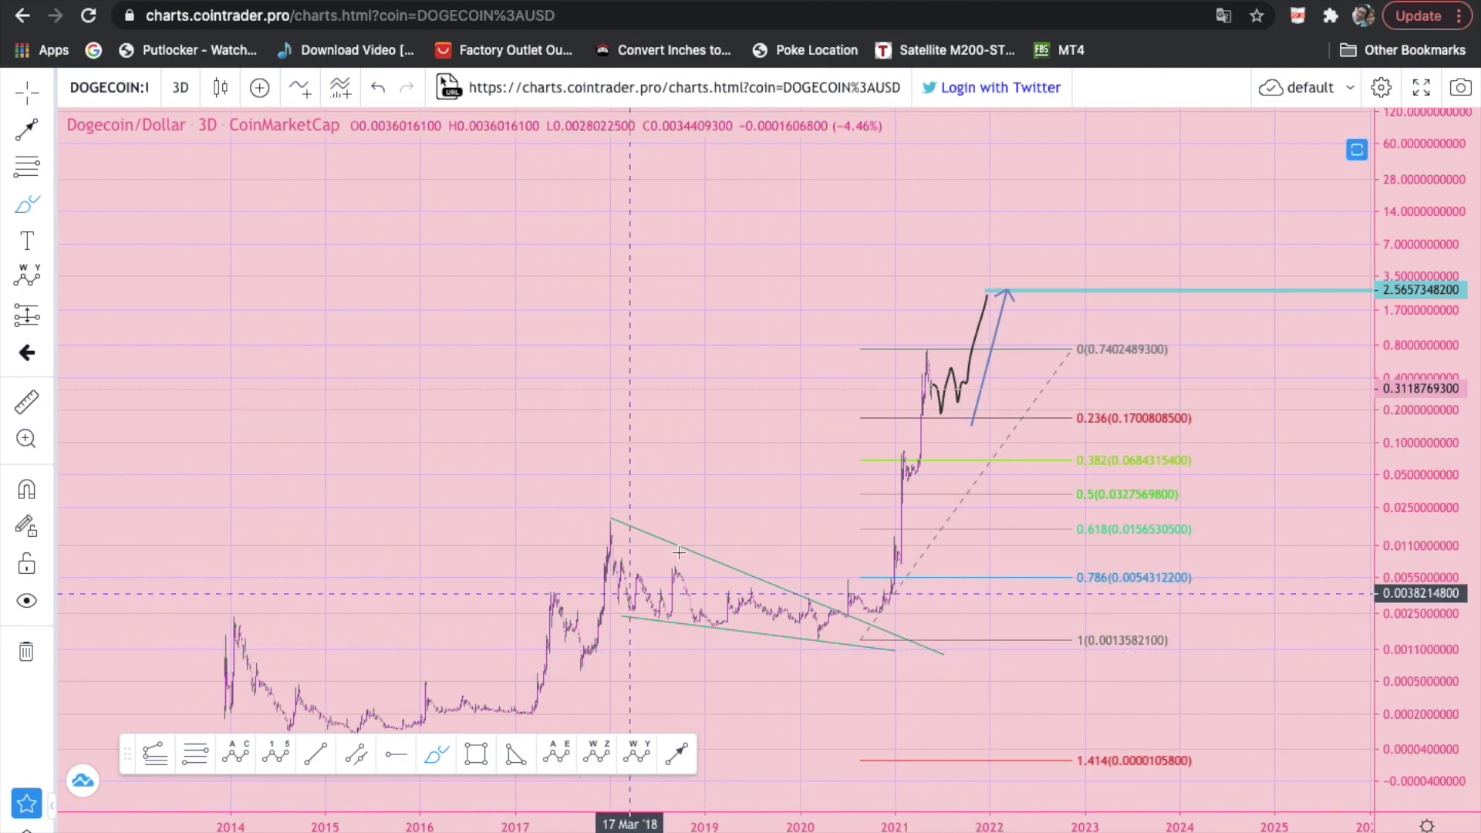
{"action": "left_click_drag", "start_coordinate": [553, 590], "coordinate": [584, 673]}
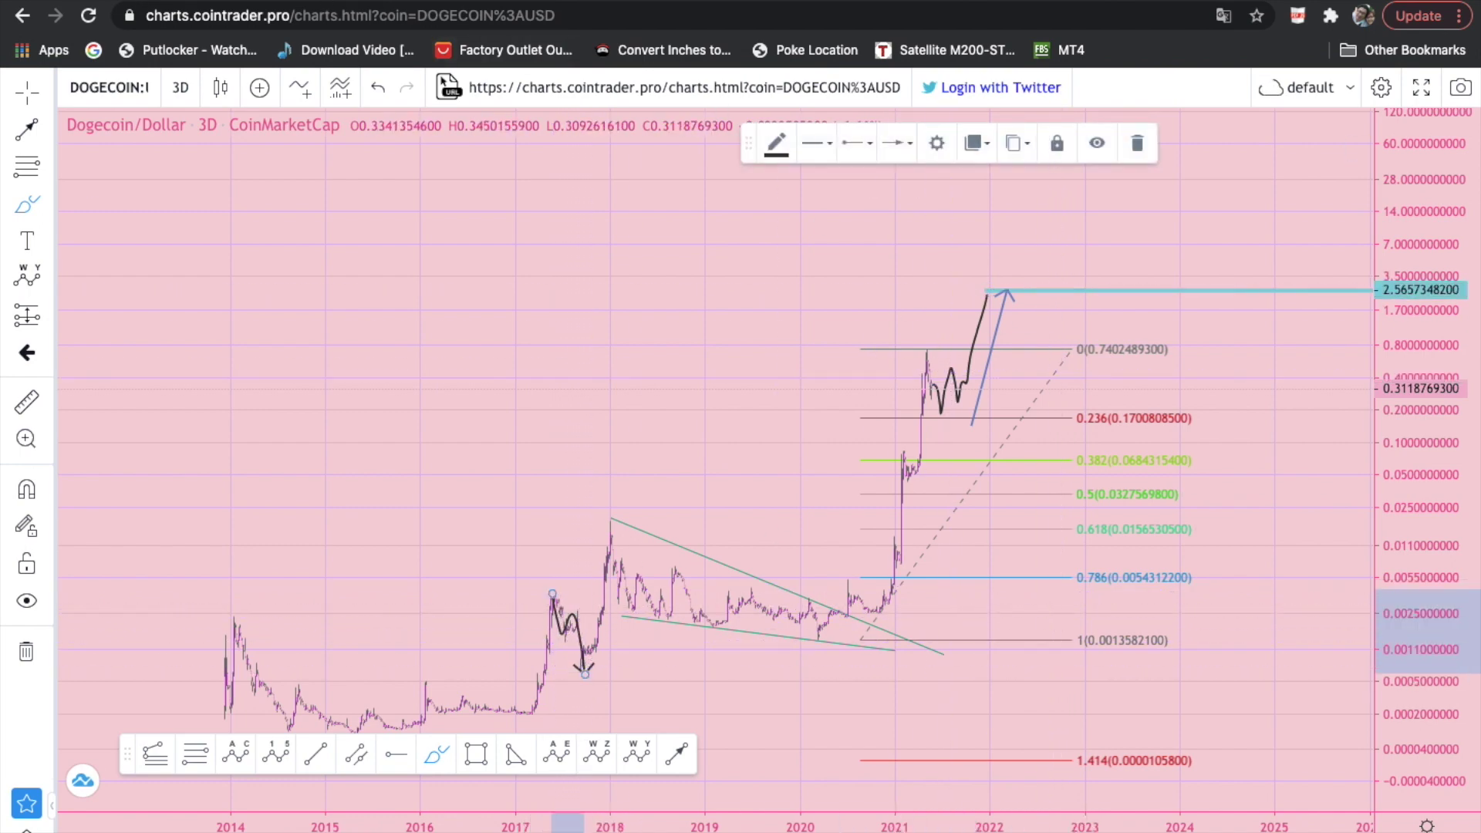
- Compare the long-term path on the 3D Dogecoin/Dollar chart with the ABC correction and five-wave projection on the 4h chart
{"action": "left_click", "coordinate": [139, 0]}
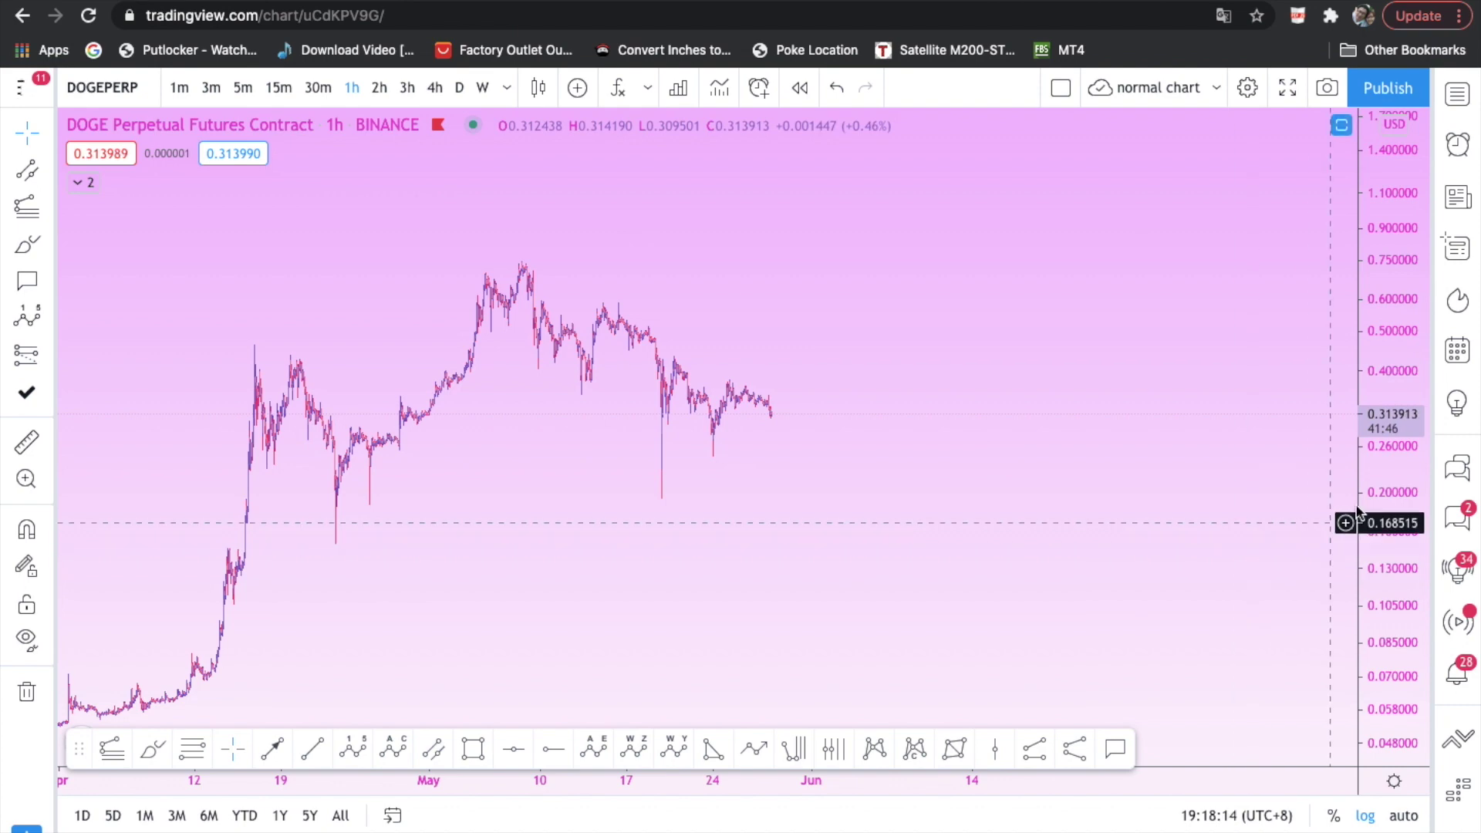
{"action": "key", "text": "ctrl+Tab"}
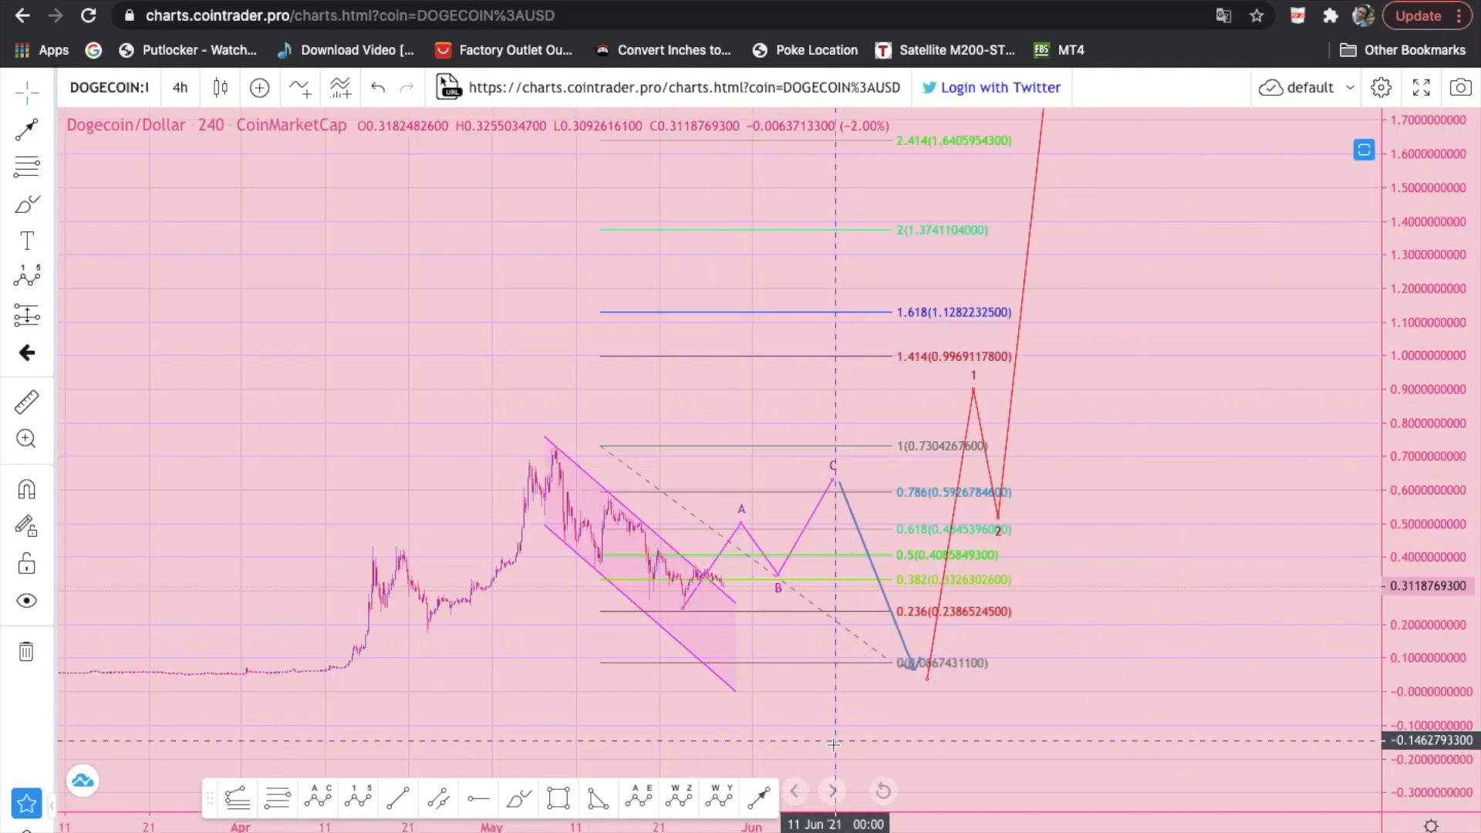
{"action": "scroll", "coordinate": [1173, 741], "scroll_direction": "up", "scroll_amount": 1}
{"action": "left_click", "coordinate": [663, 1]}
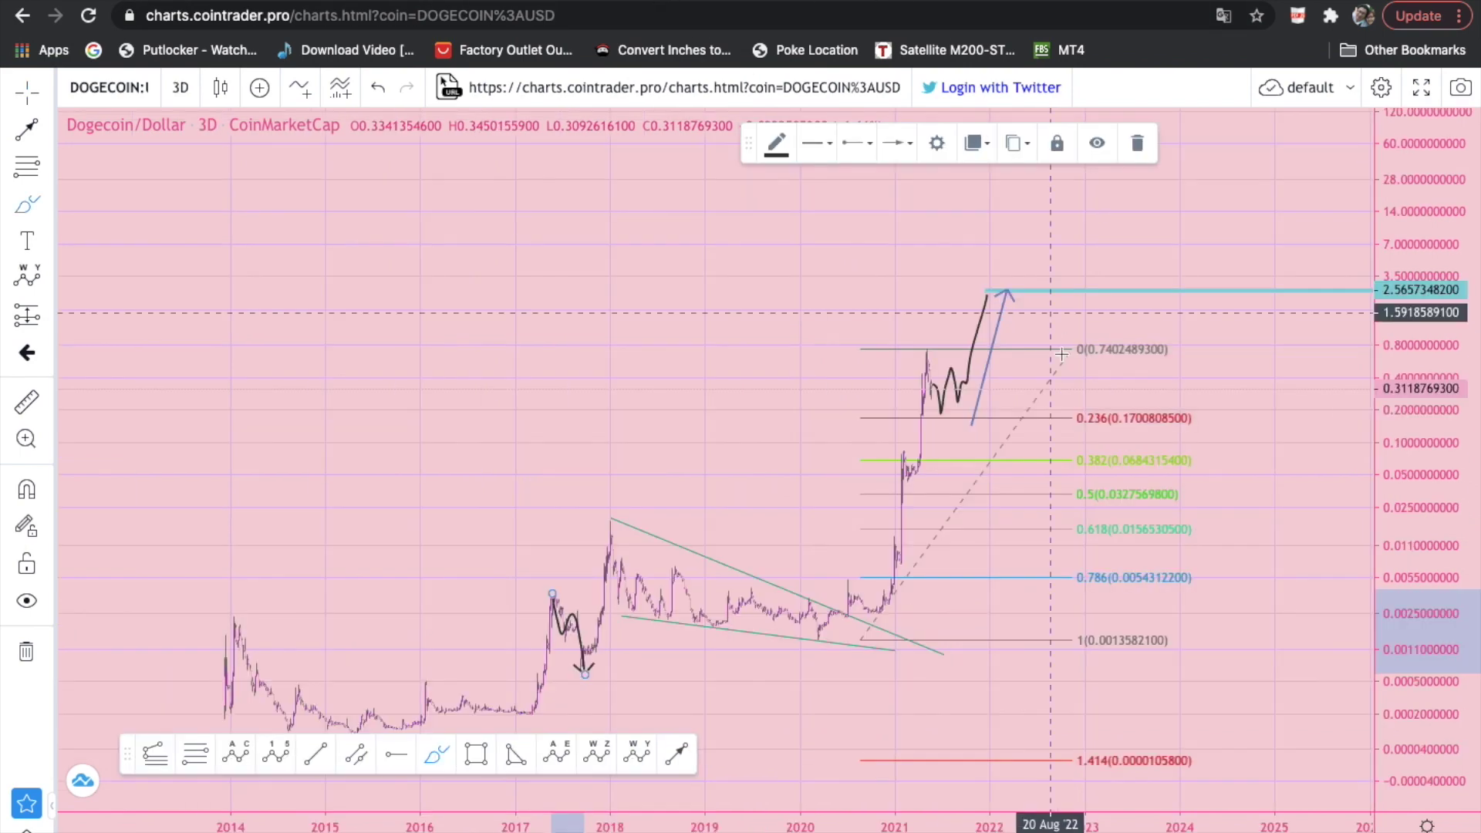
{"action": "key", "text": "ctrl+Tab"}
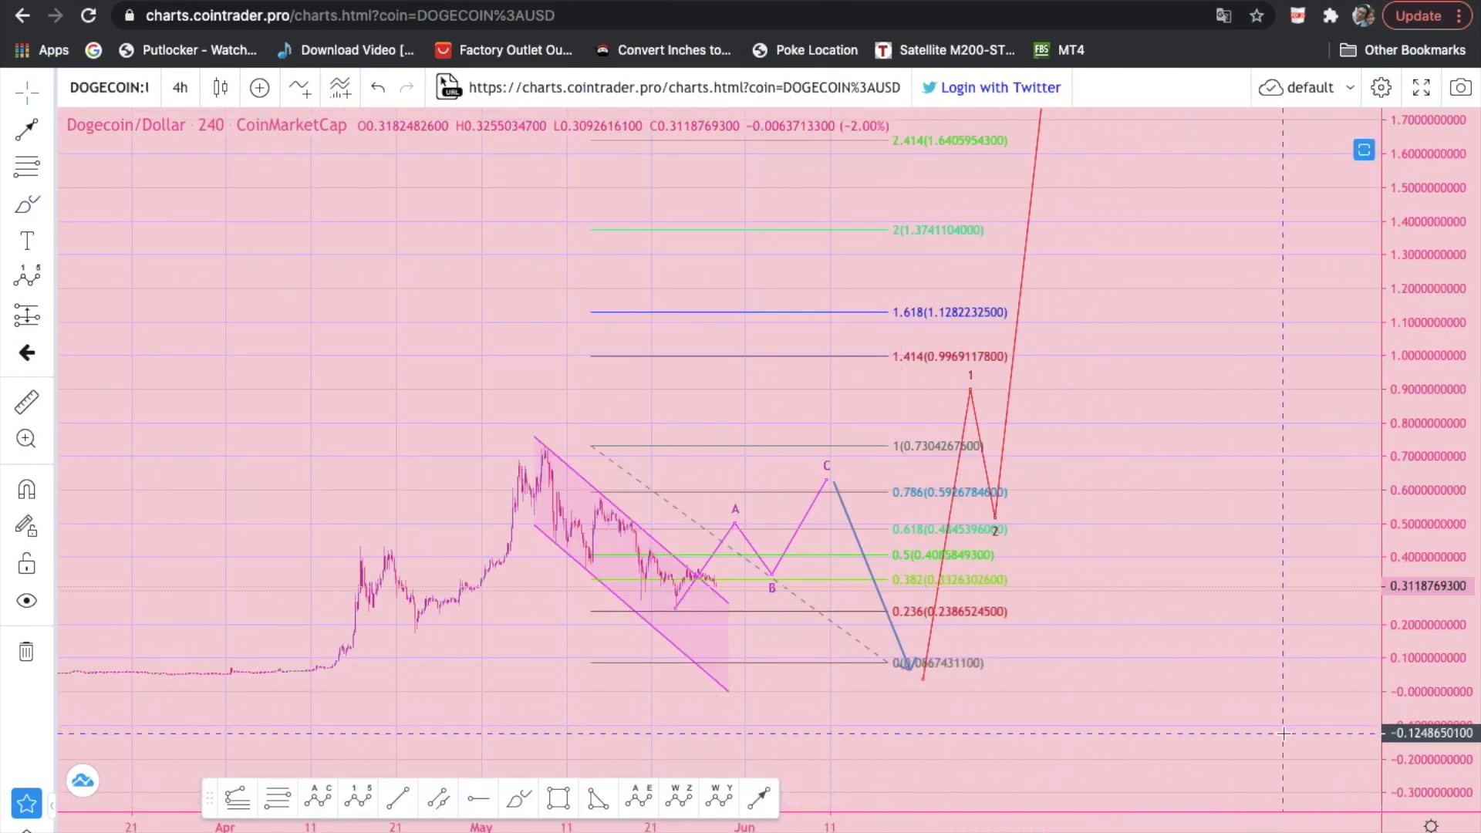
{"action": "key", "text": "ctrl+Tab"}
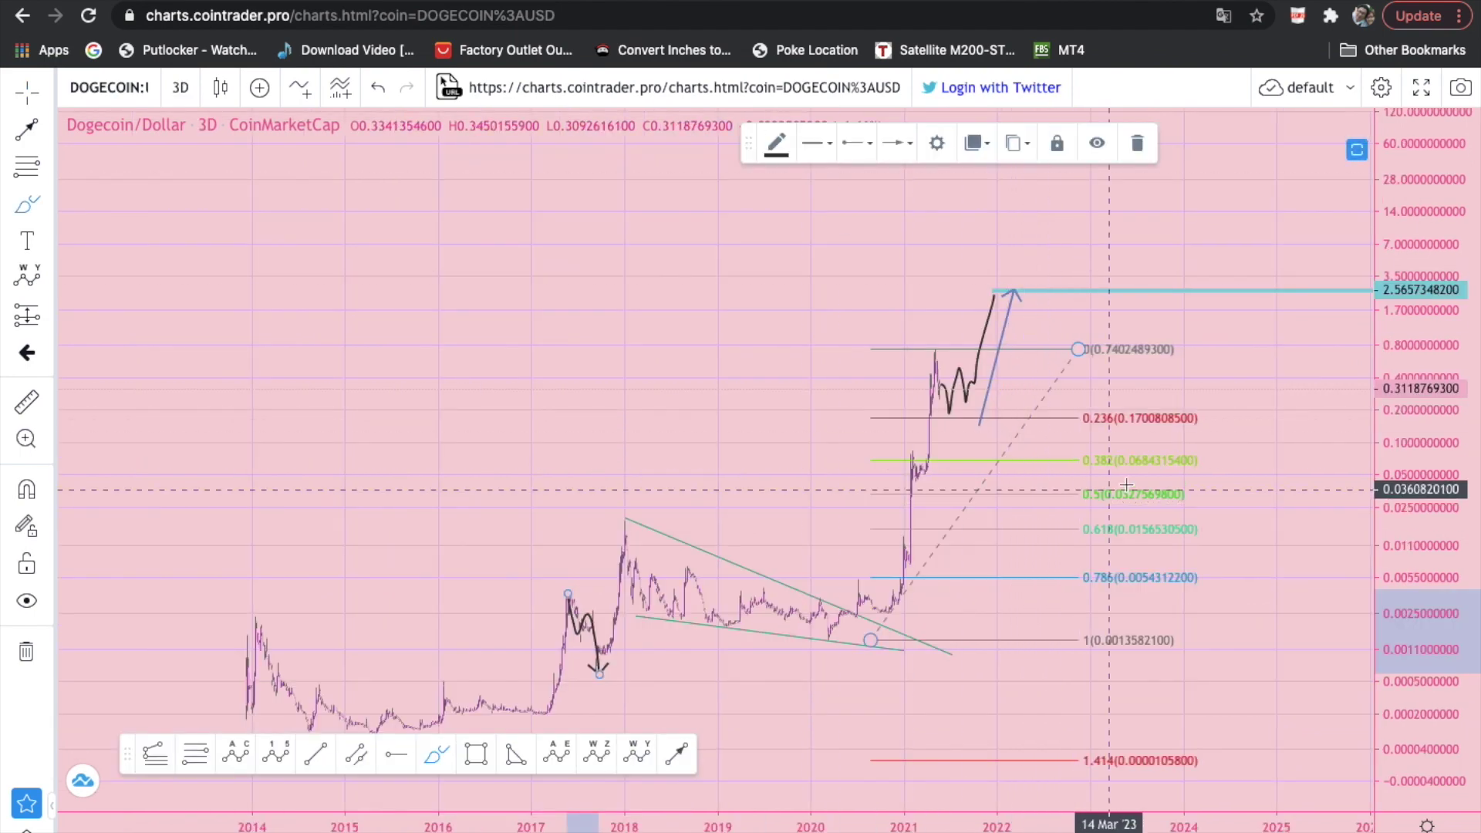
{"action": "mouse_move", "coordinate": [1118, 451]}
{"action": "left_mouse_down"}
{"action": "mouse_move", "coordinate": [1079, 461]}
{"action": "mouse_move", "coordinate": [1204, 467]}
{"action": "left_mouse_up"}
{"action": "key", "text": "ctrl+Tab"}
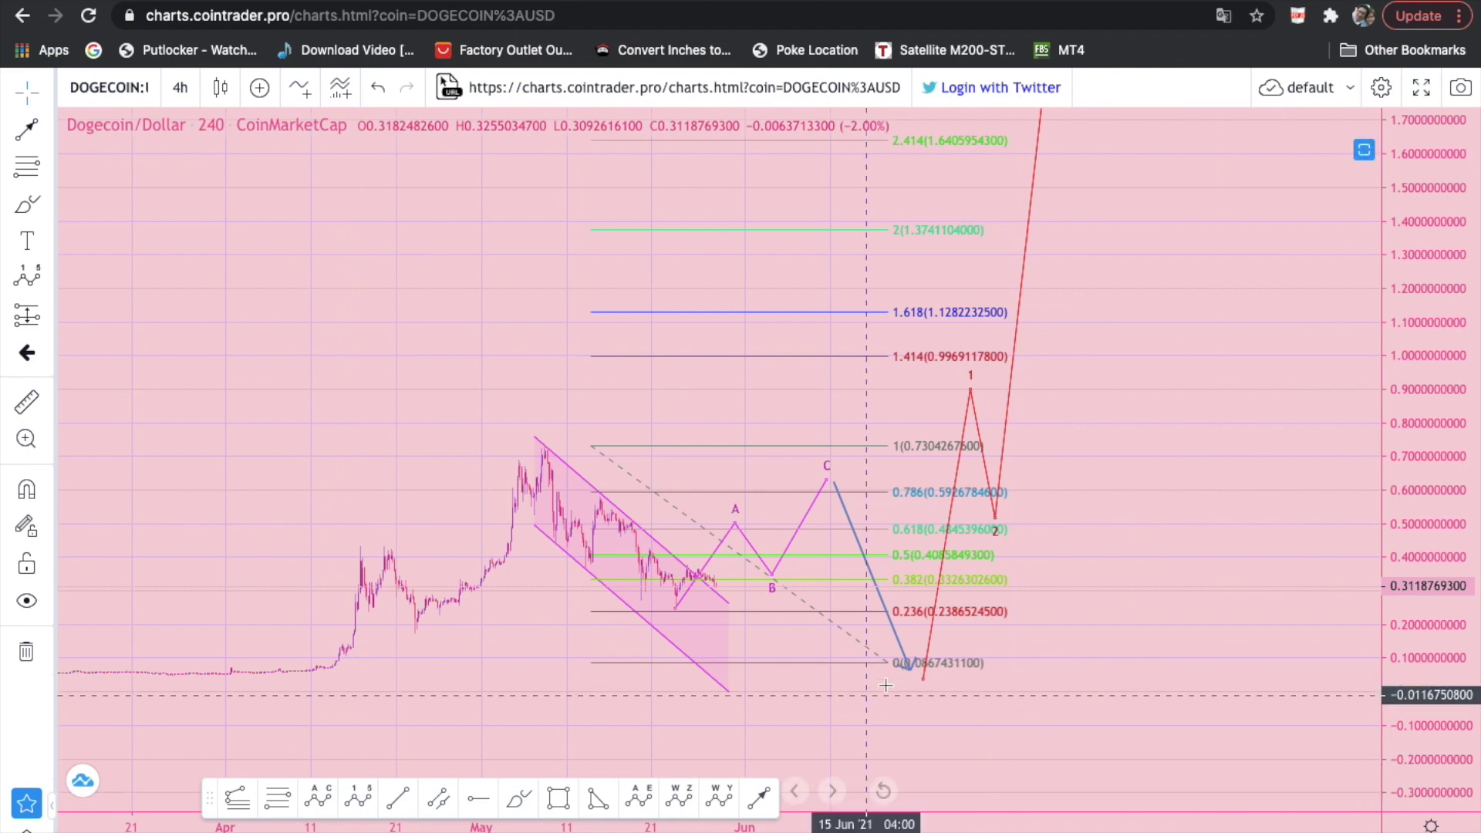
- Extend the descending channel's upper line to about 0.22 at 31 May '21 on the 4h chart and fine-tune its lower edge
{"action": "left_click", "coordinate": [29, 99]}
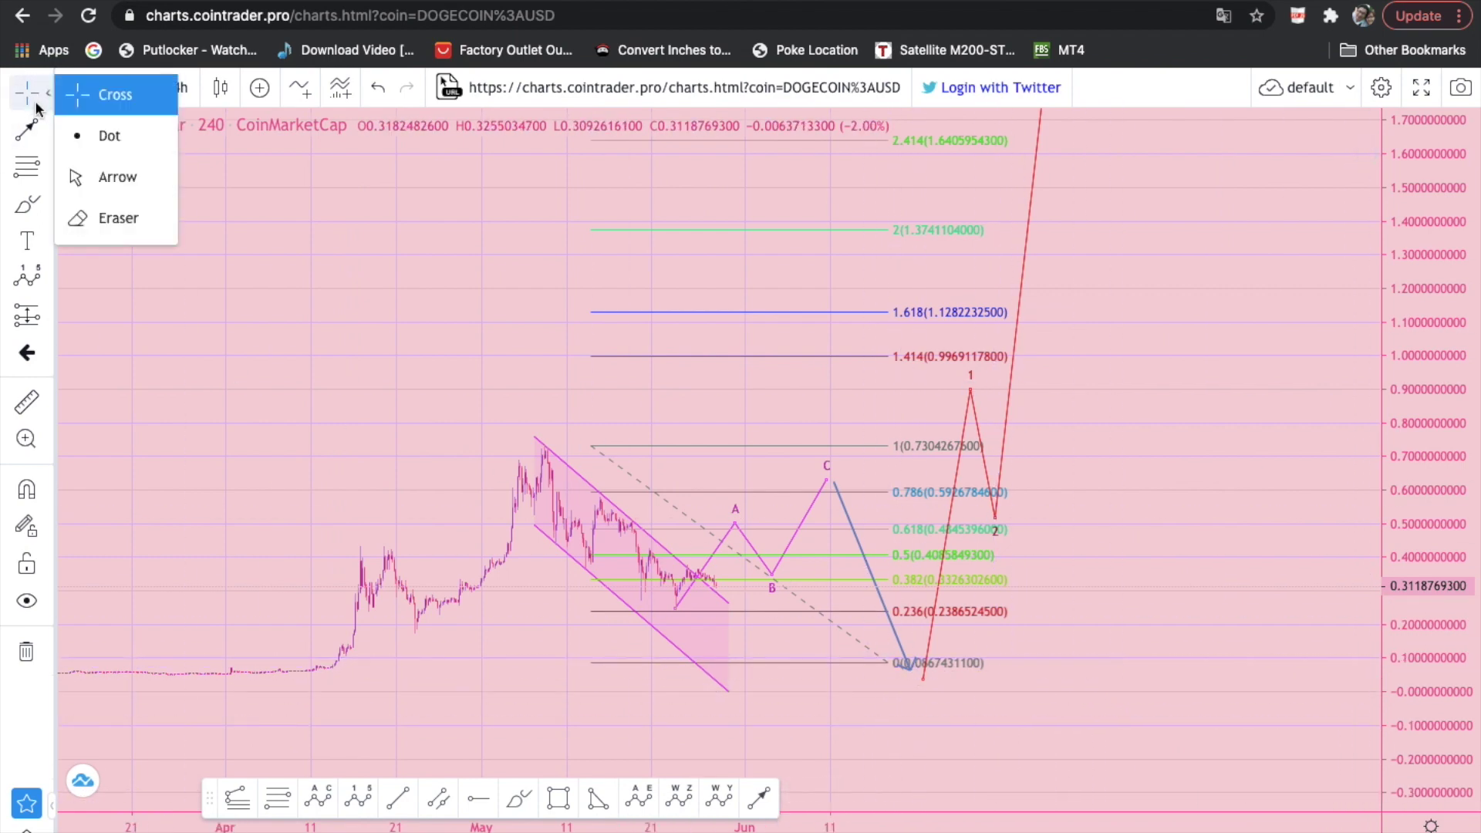
{"action": "left_click", "coordinate": [116, 95]}
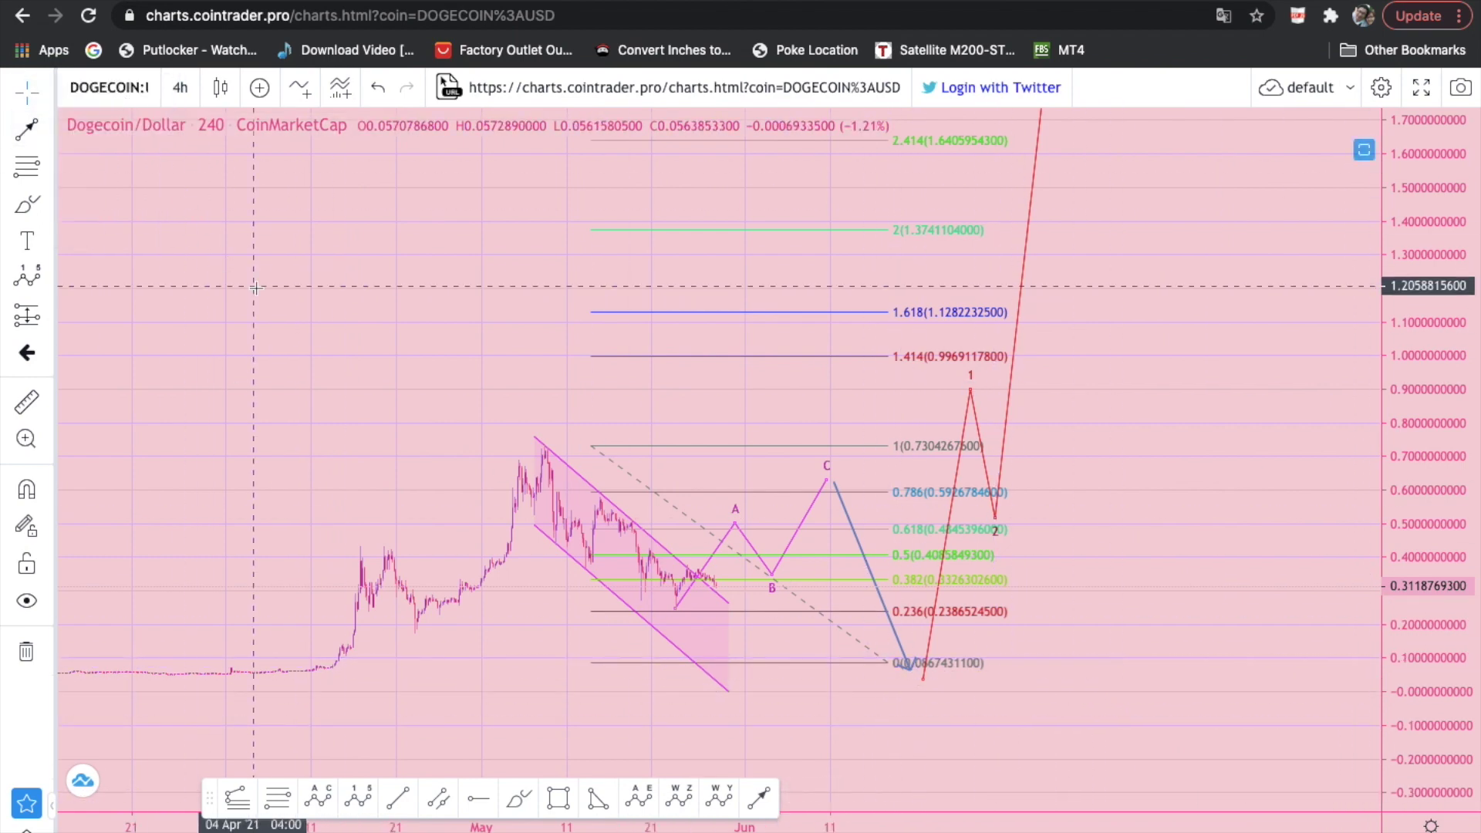
{"action": "left_click_drag", "start_coordinate": [405, 345], "coordinate": [440, 320]}
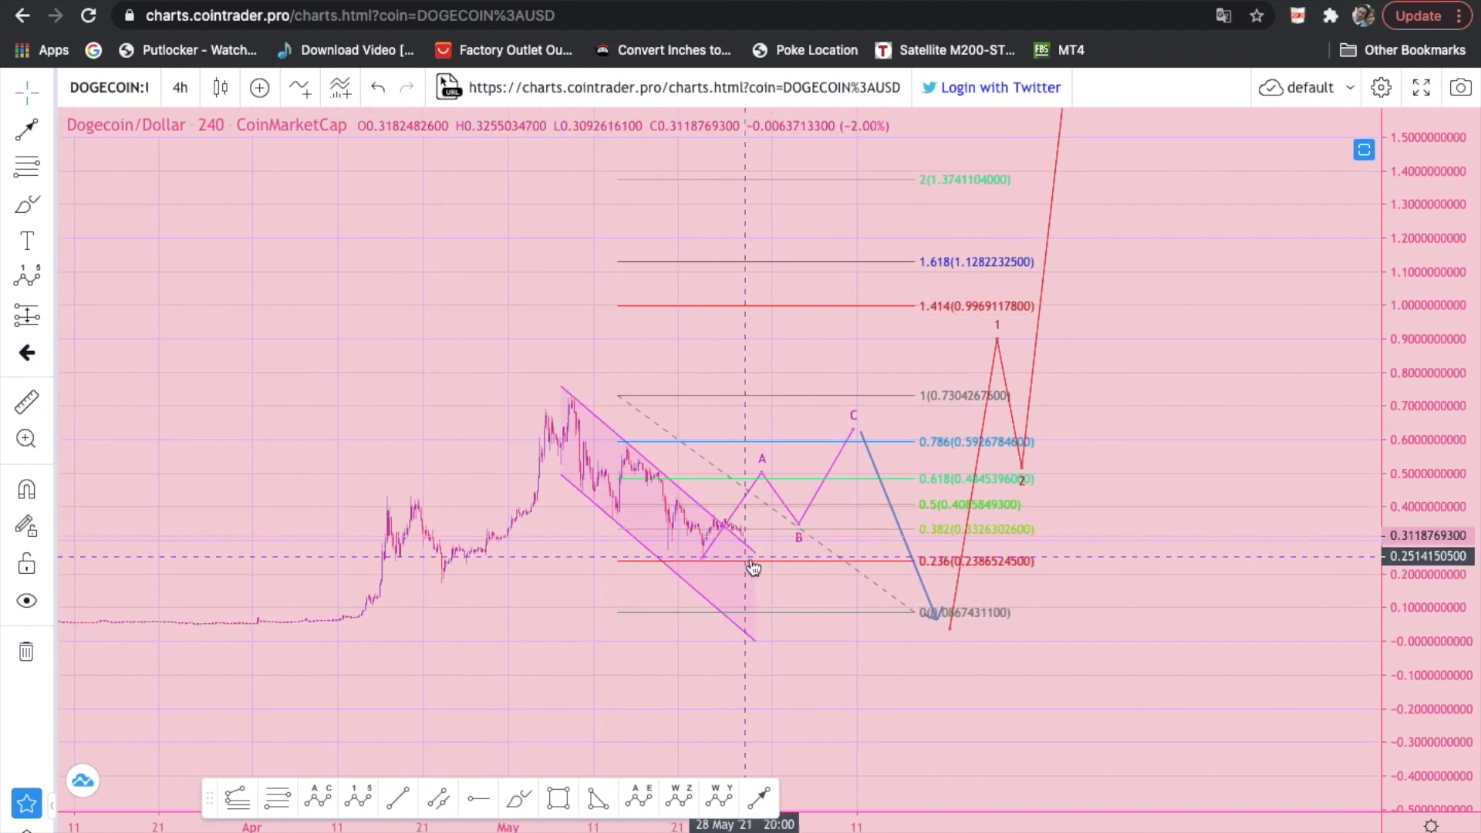
{"action": "left_click_drag", "start_coordinate": [758, 563], "coordinate": [771, 564]}
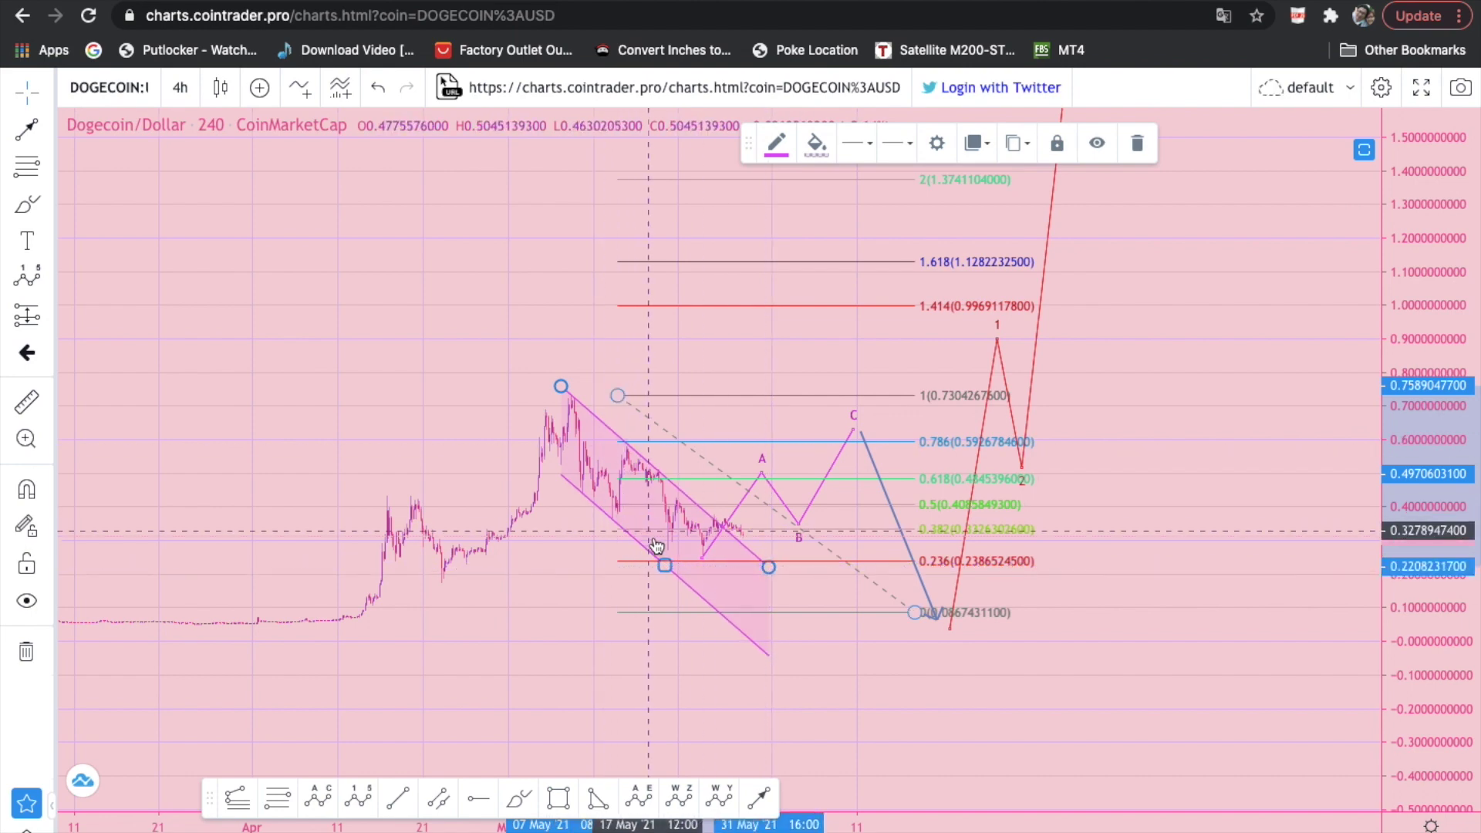
{"action": "left_click_drag", "start_coordinate": [664, 564], "coordinate": [665, 562]}
{"action": "left_click", "coordinate": [704, 661]}
{"action": "left_click", "coordinate": [694, 530]}
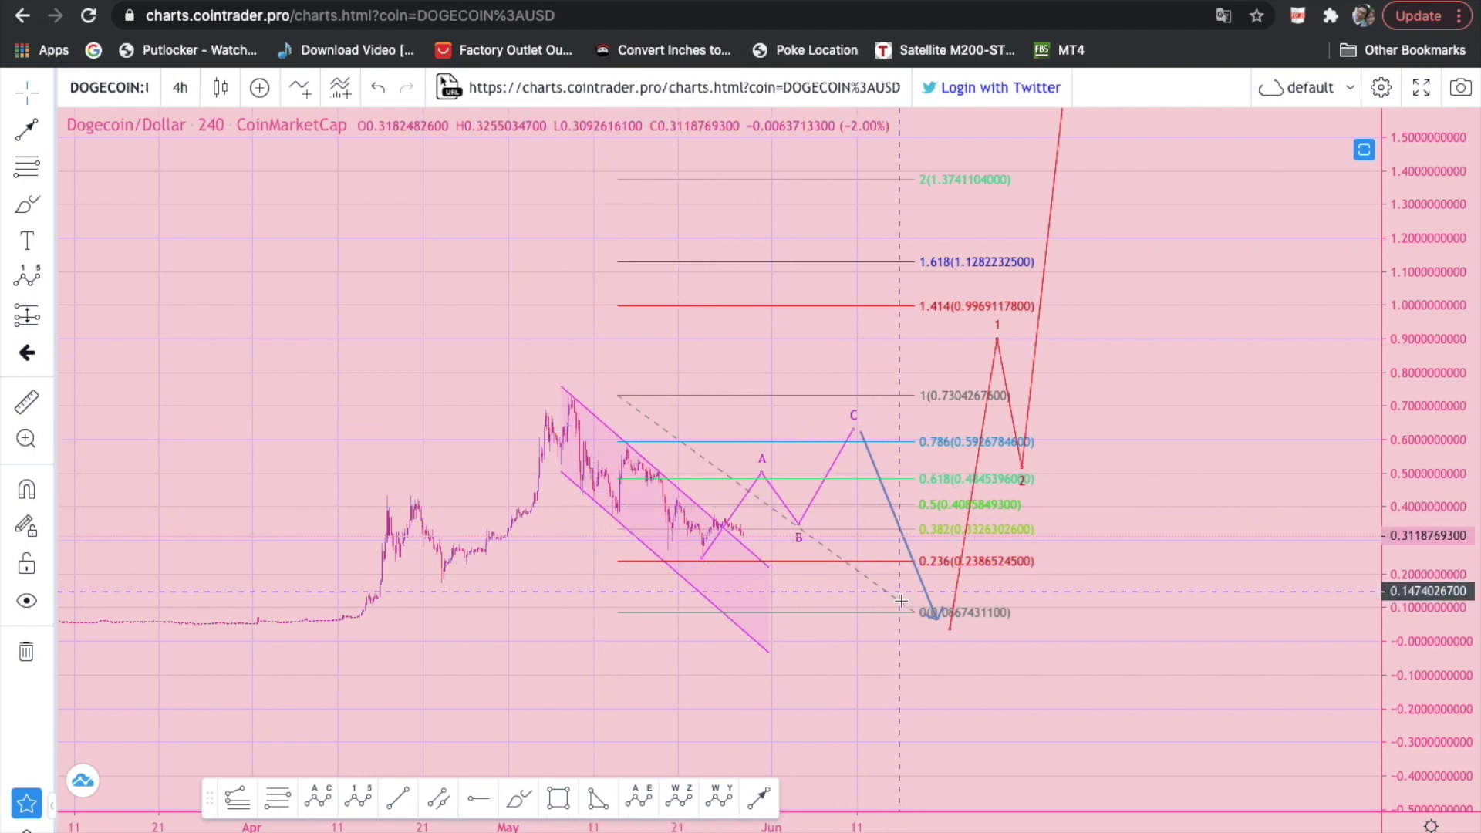
- Move the Fibonacci tool's 0 point further ahead in time and down to about 0.065, below the end of the blue arrow
{"action": "left_click_drag", "start_coordinate": [920, 619], "coordinate": [978, 619]}
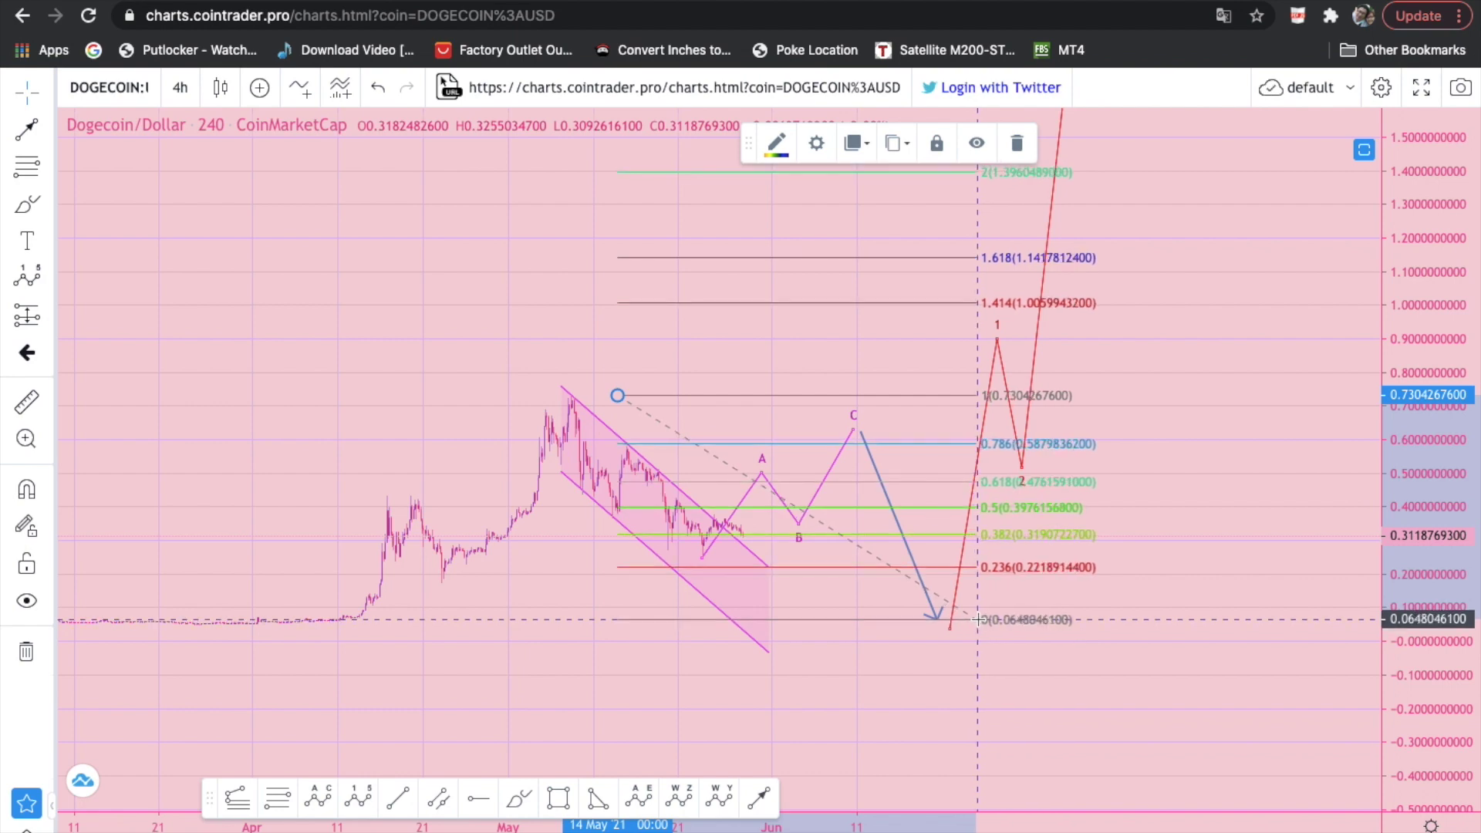
{"action": "left_click", "coordinate": [958, 654]}
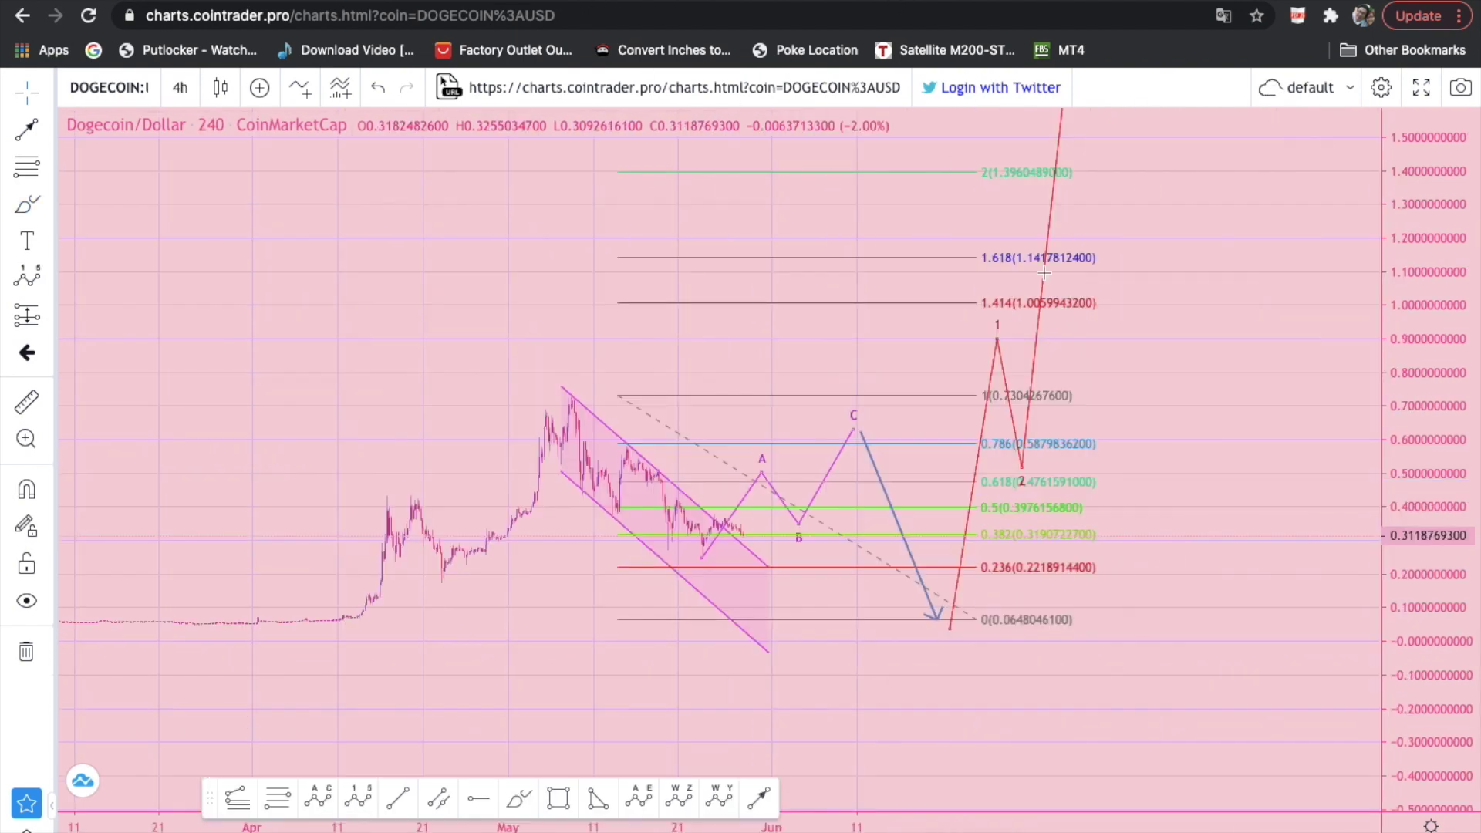
{"action": "left_click_drag", "start_coordinate": [1200, 516], "coordinate": [1129, 534]}
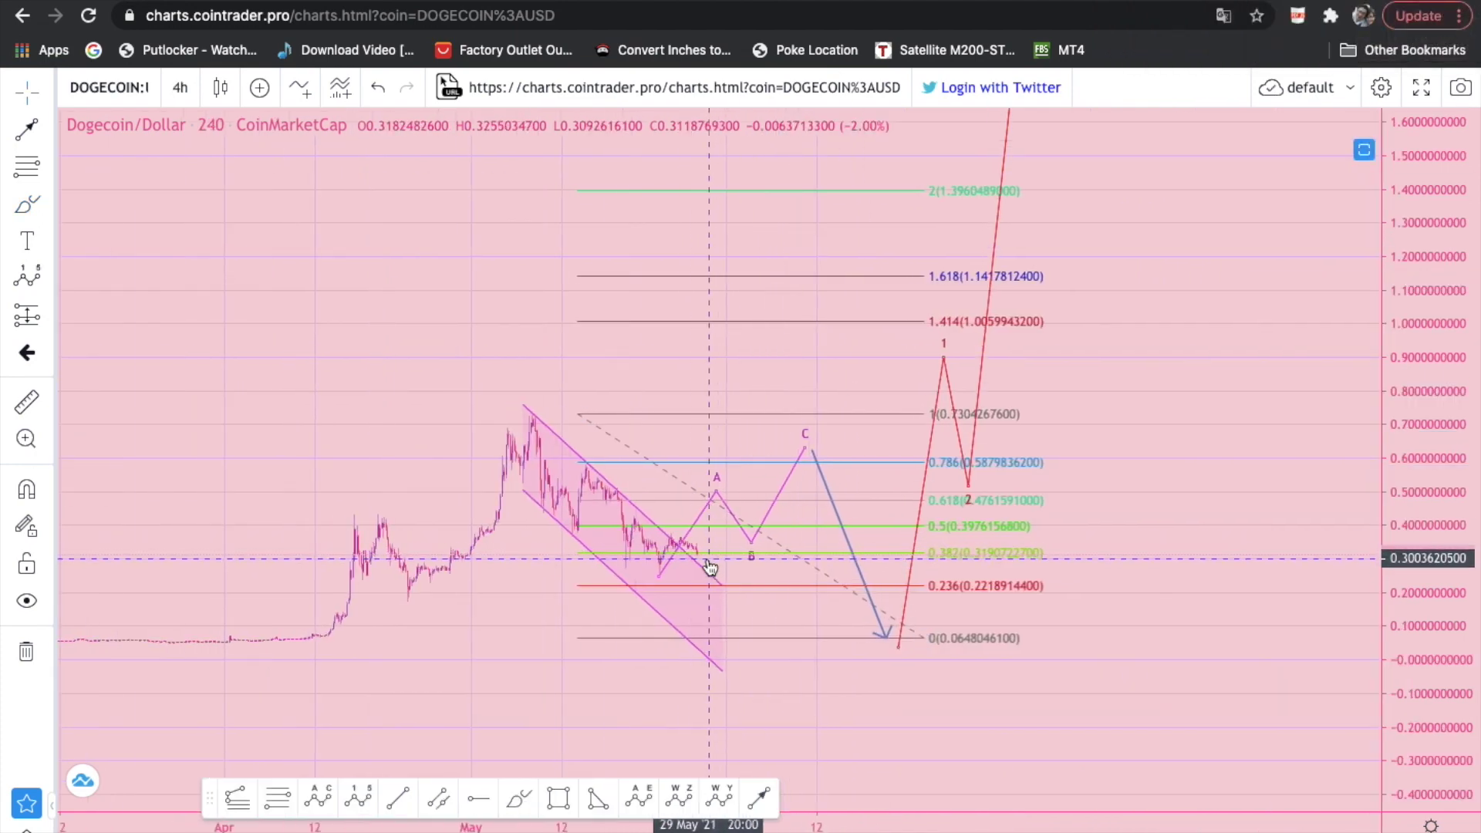
- Raise the tip of the blue arrow that falls from wave C to about 0.178, just below the 0.236 Fibonacci level
{"action": "scroll", "coordinate": [709, 569], "scroll_direction": "up", "scroll_amount": 1}
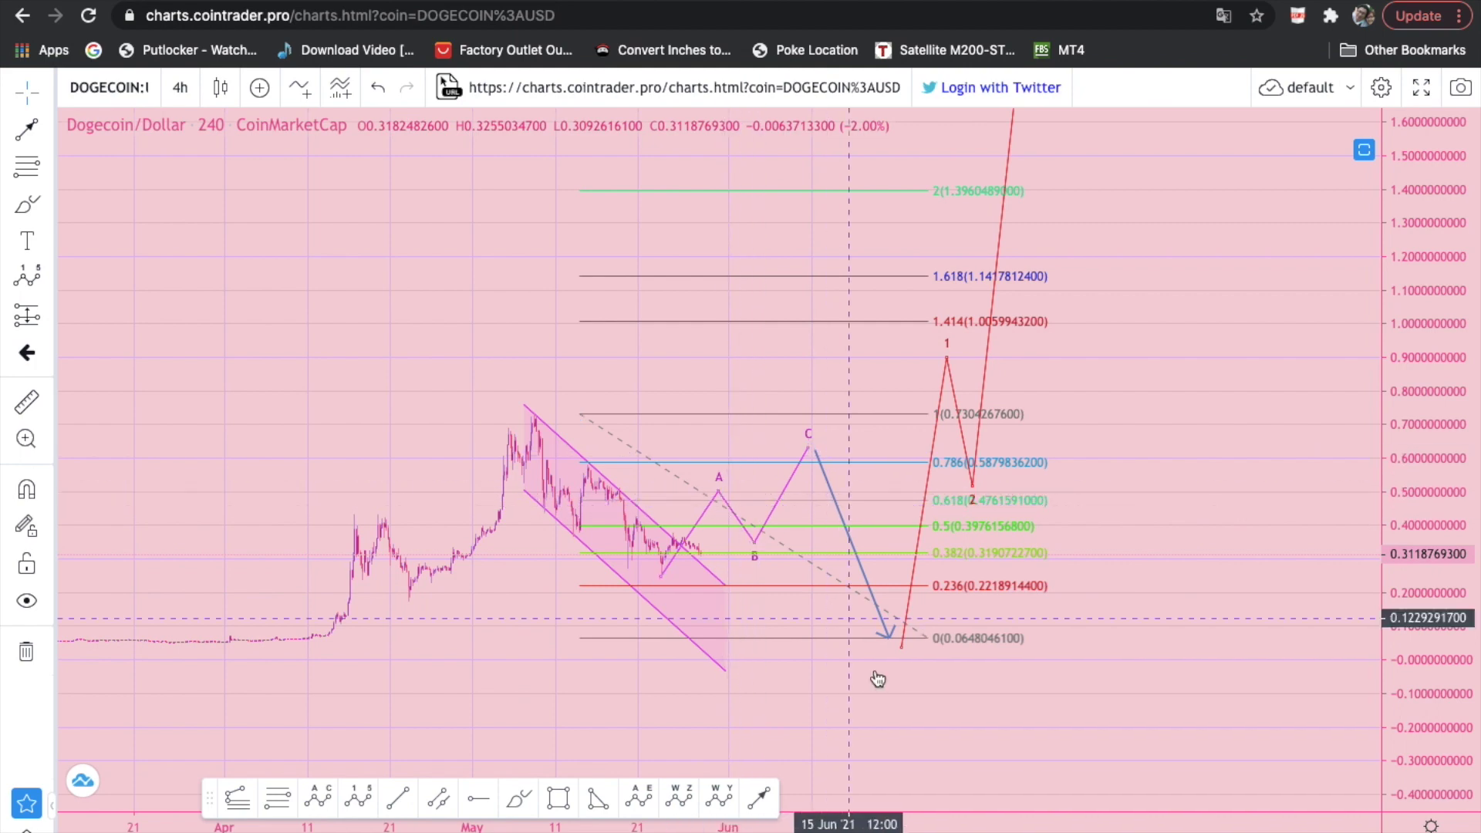
{"action": "left_click_drag", "start_coordinate": [888, 637], "coordinate": [882, 589]}
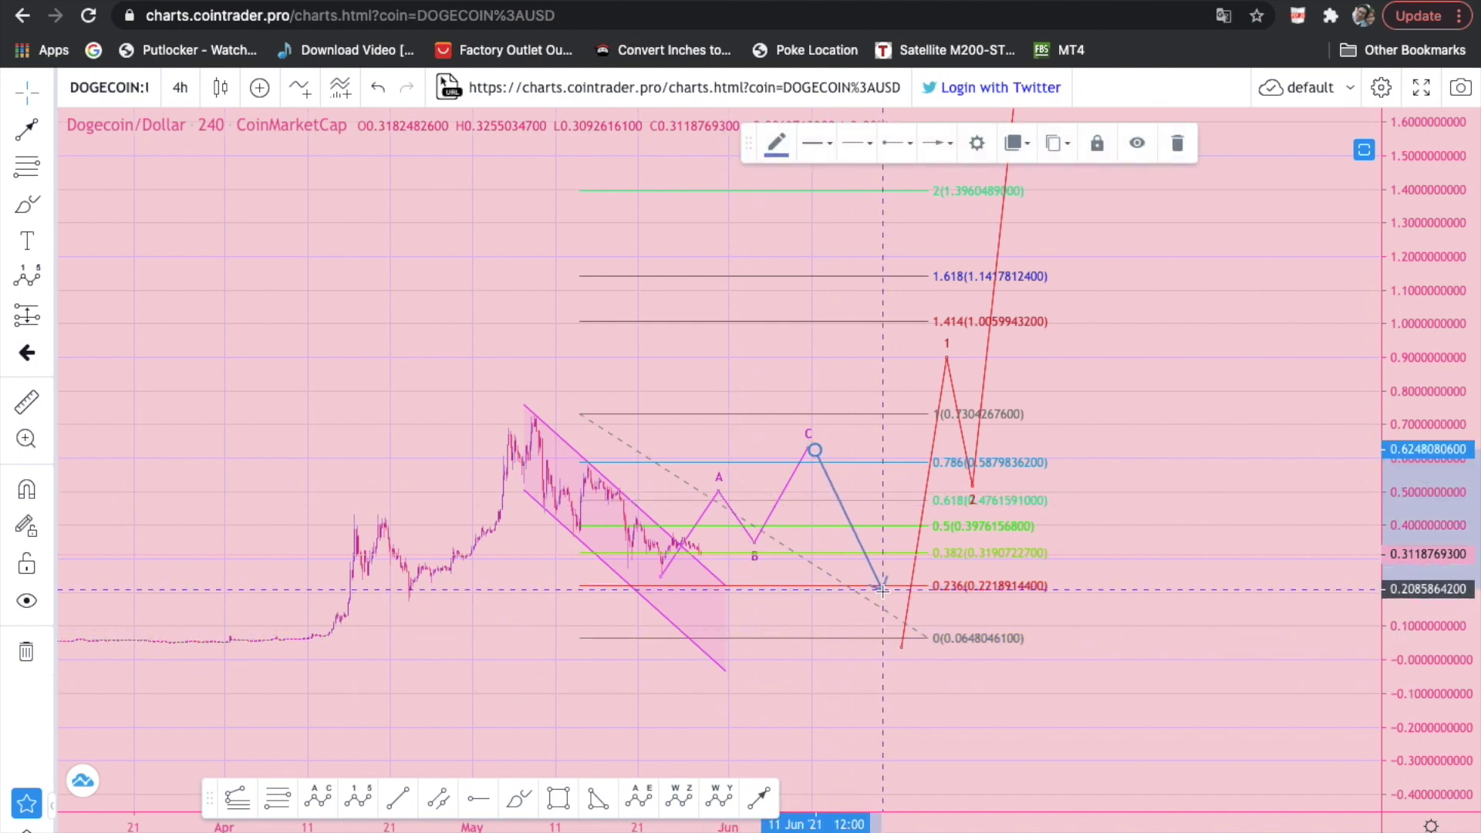
{"action": "left_click_drag", "start_coordinate": [886, 599], "coordinate": [886, 600]}
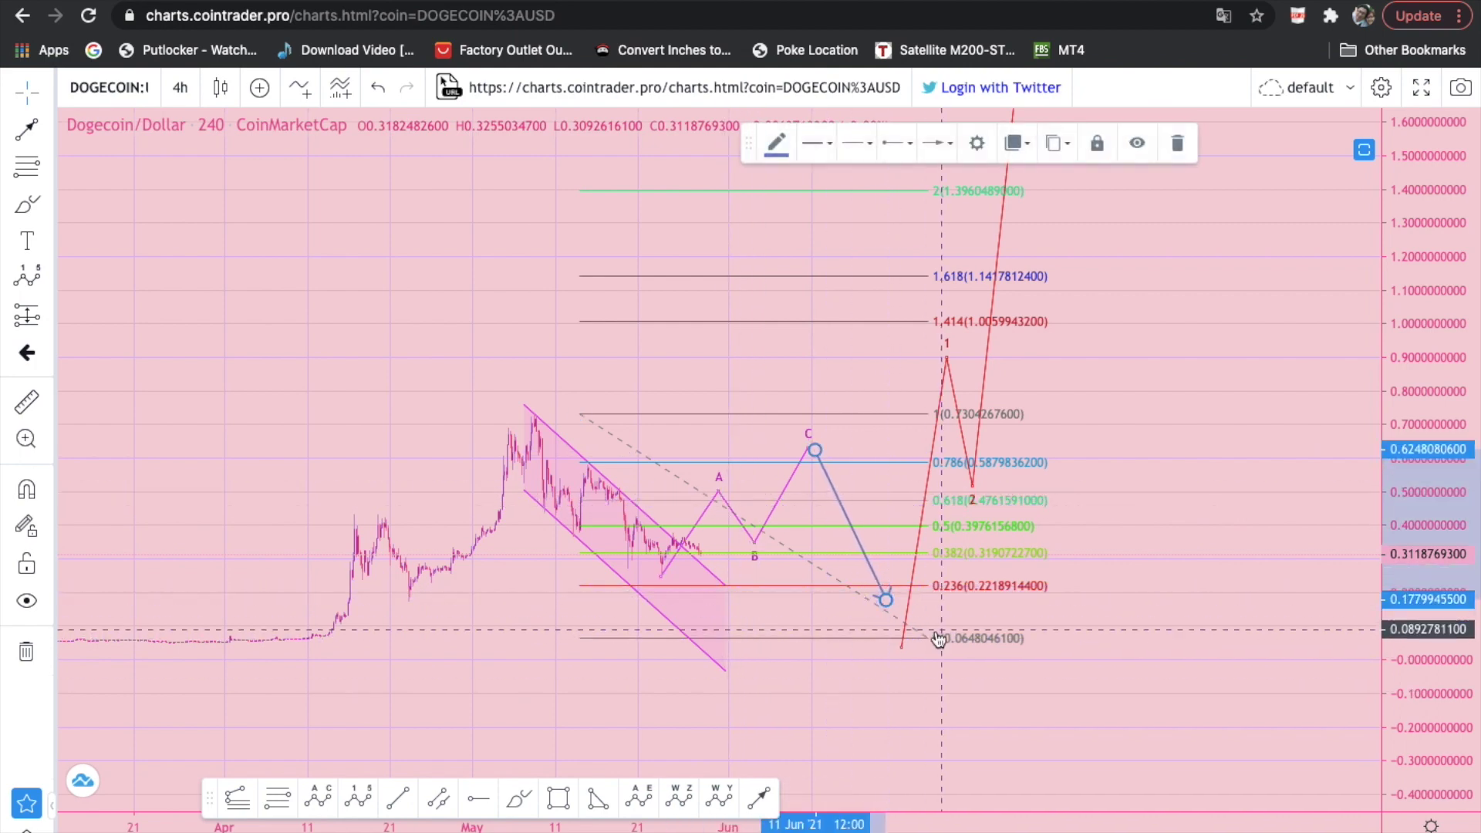
- Examine the complete red five-wave projection against the Fibonacci extension levels above the correction
{"action": "left_click_drag", "start_coordinate": [1055, 534], "coordinate": [1006, 551]}
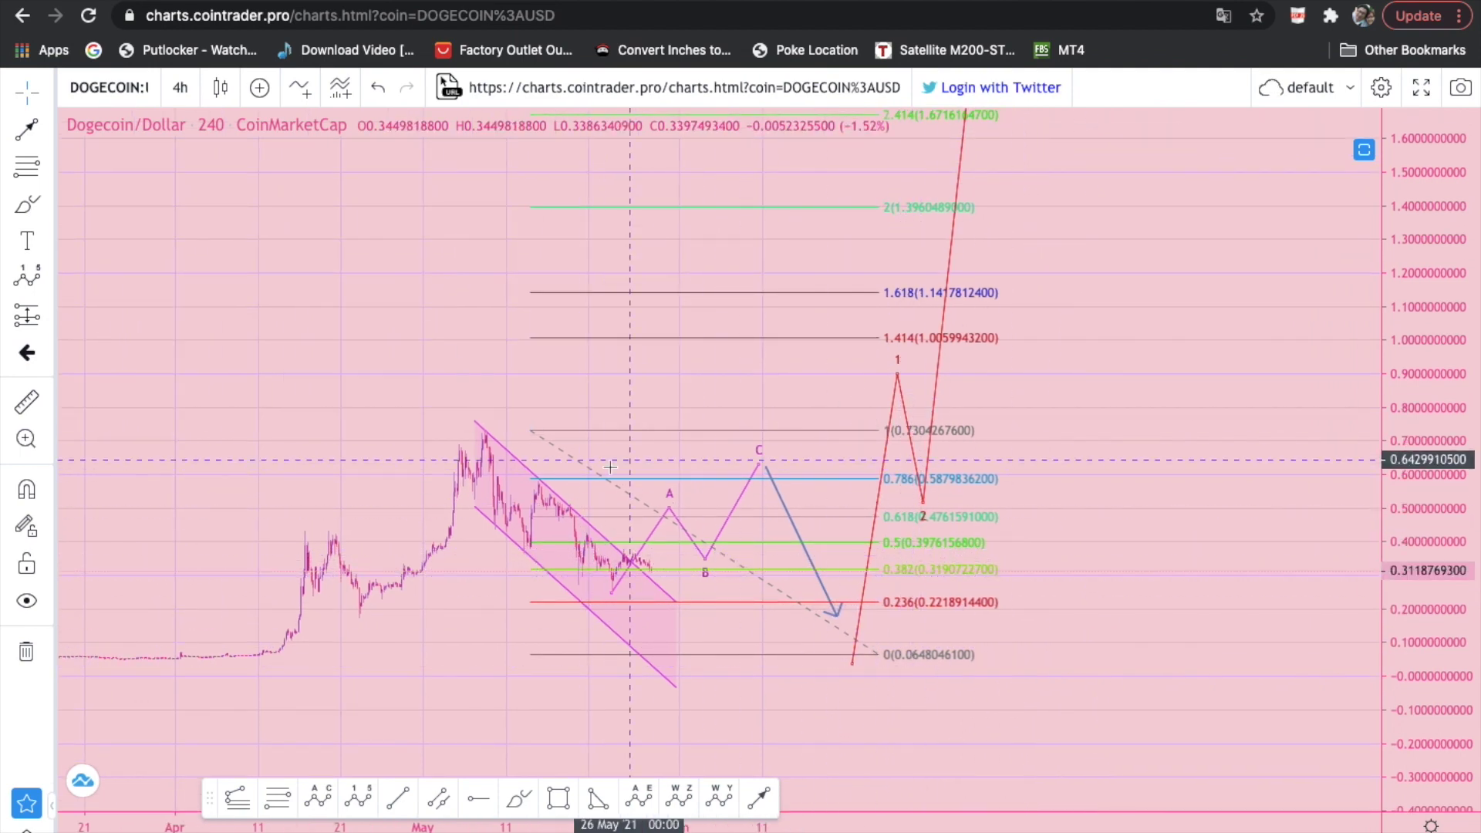
{"action": "left_click_drag", "start_coordinate": [1401, 255], "coordinate": [1139, 465]}
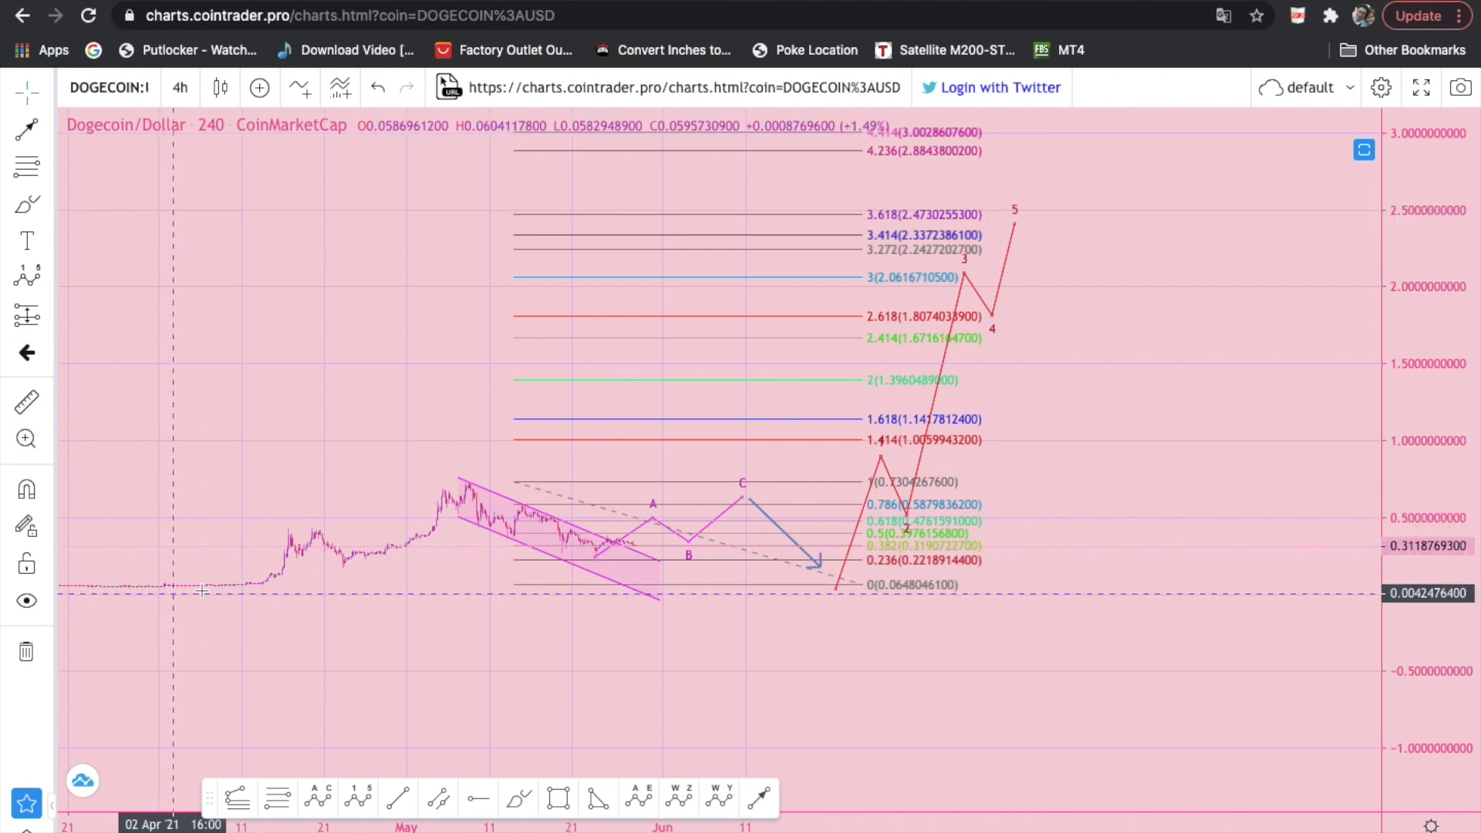
{"action": "left_click", "coordinate": [903, 499]}
{"action": "left_click", "coordinate": [1122, 255]}
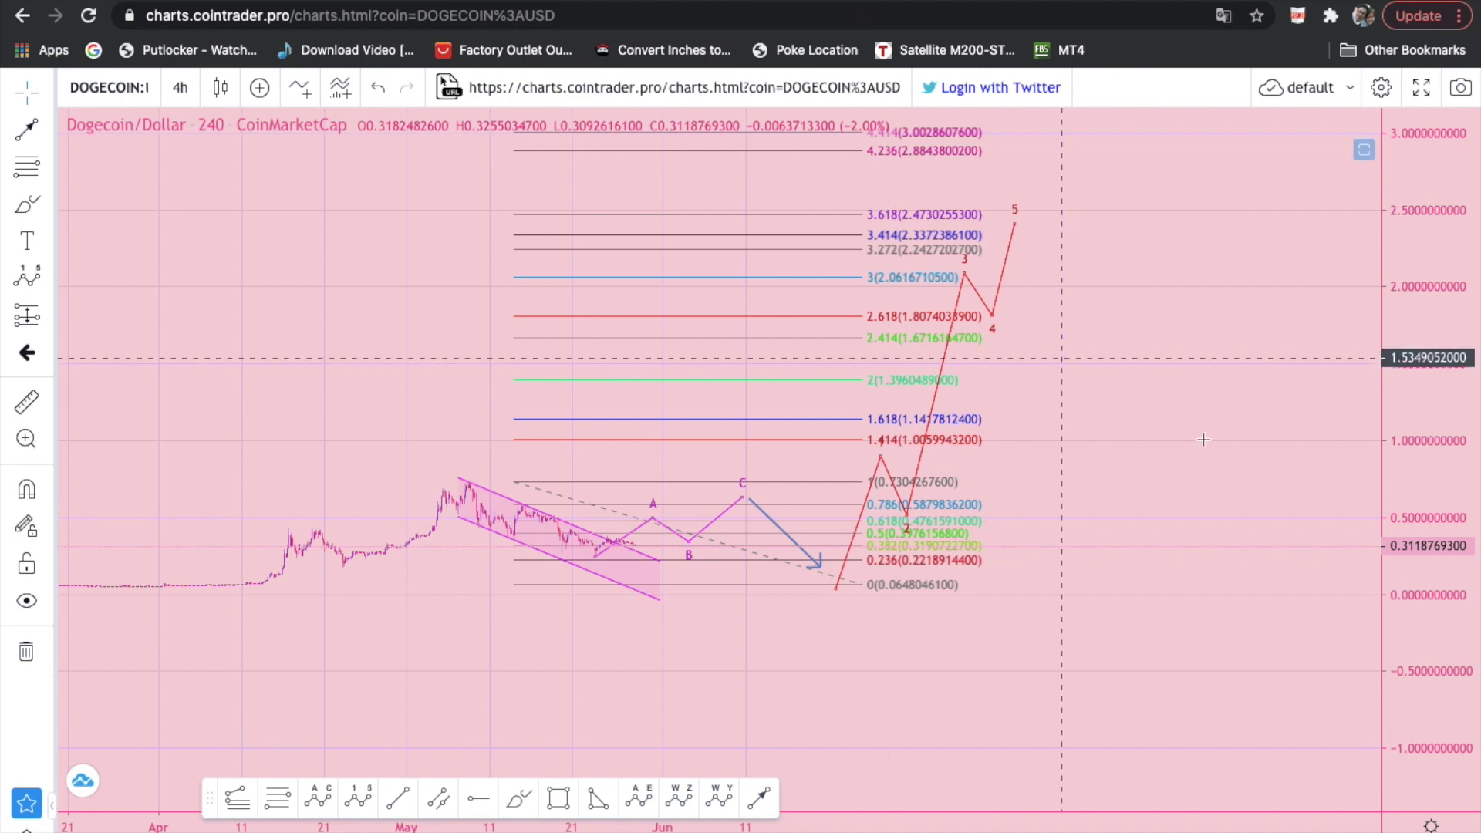
{"action": "left_click_drag", "start_coordinate": [1203, 439], "coordinate": [1183, 444]}
{"action": "left_click_drag", "start_coordinate": [1436, 387], "coordinate": [1435, 339]}
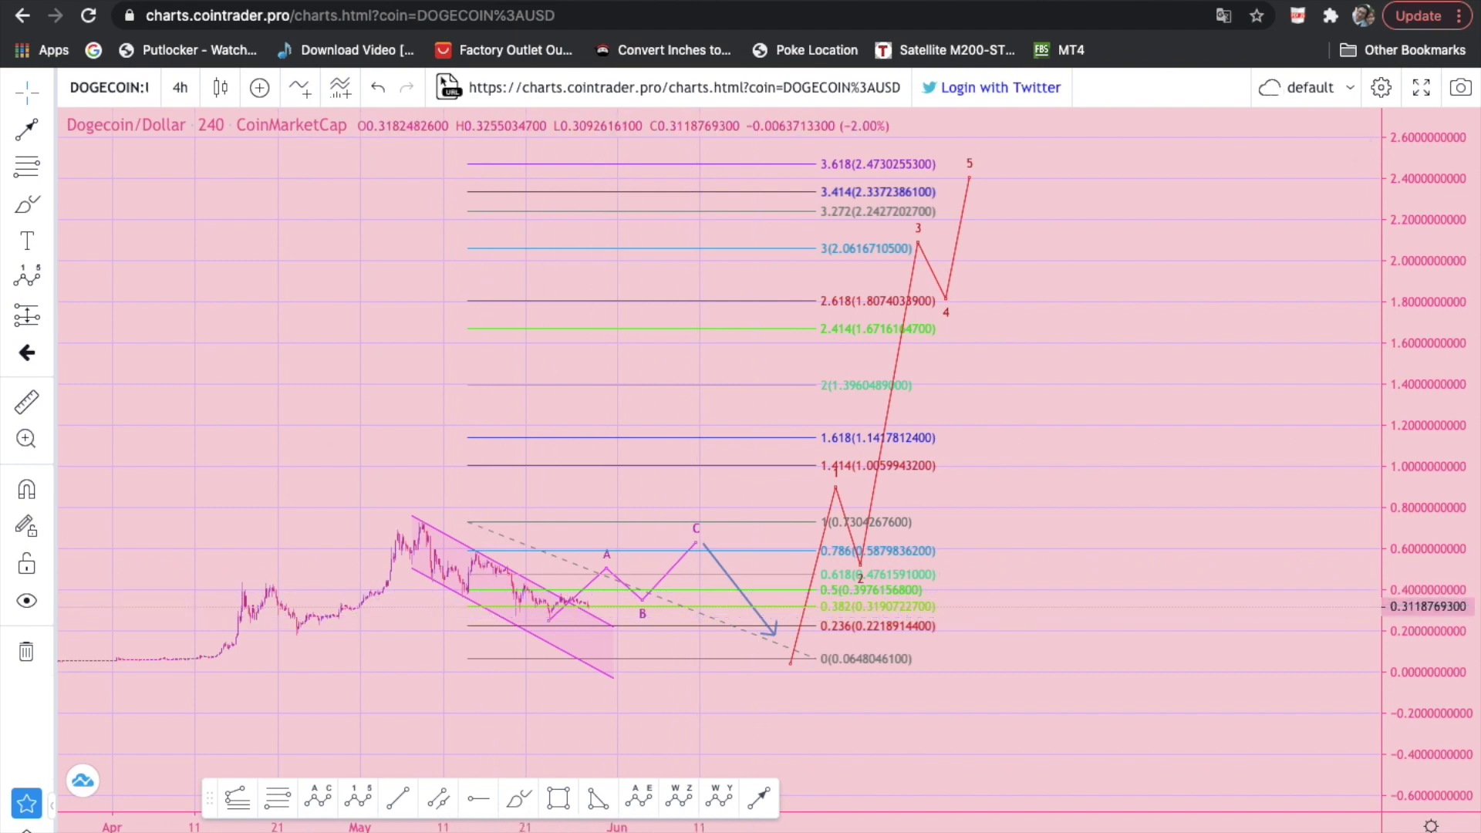
- Switch to TradingView and try a descending parallel channel on the DOGEPERP 1h chart from about 0.749 at 8 May to 0.277 at 9 June, and delete it
{"action": "scroll", "coordinate": [756, 517], "scroll_direction": "down", "scroll_amount": 1}
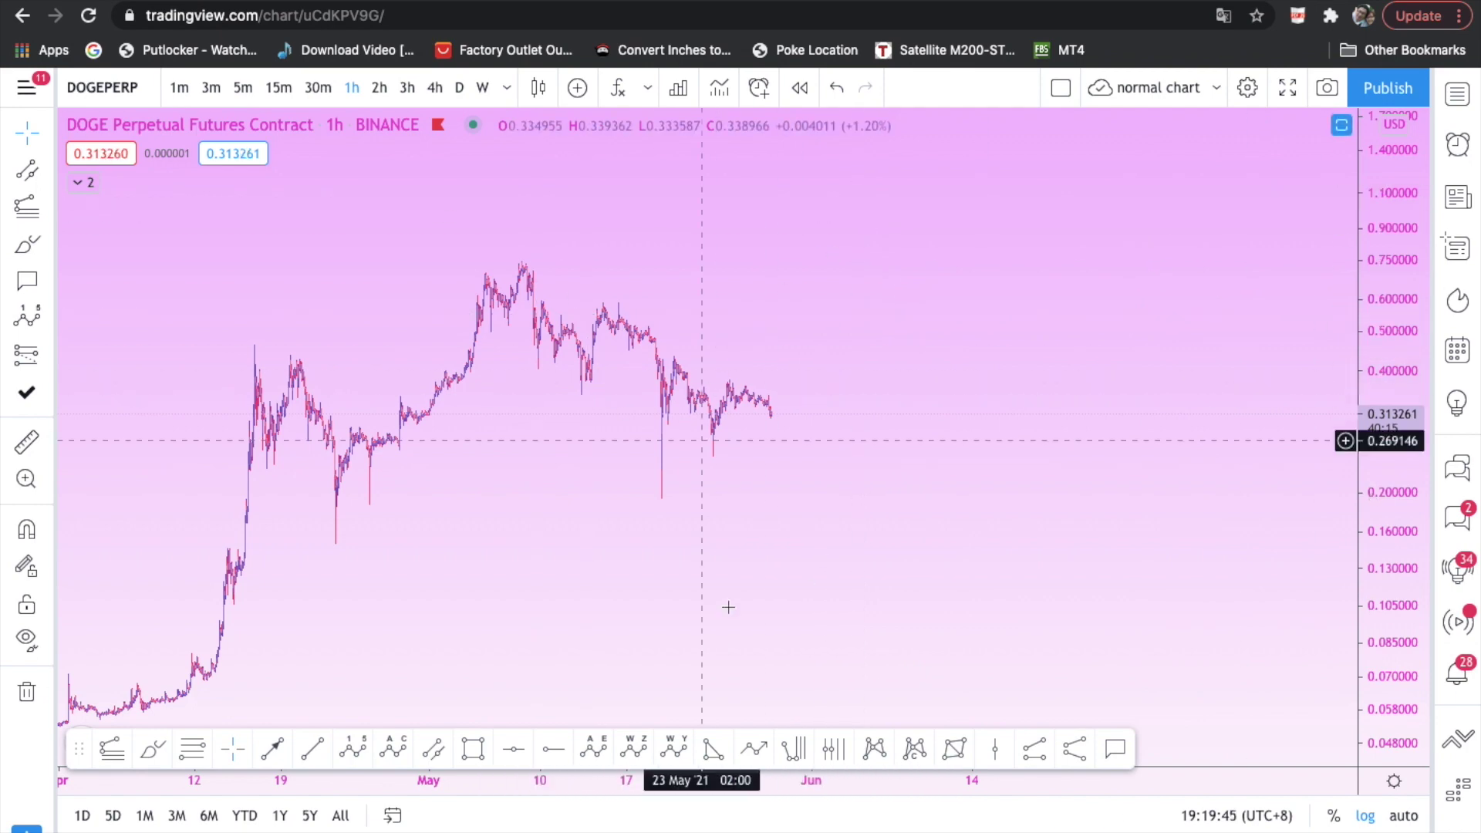
{"action": "left_click", "coordinate": [436, 751]}
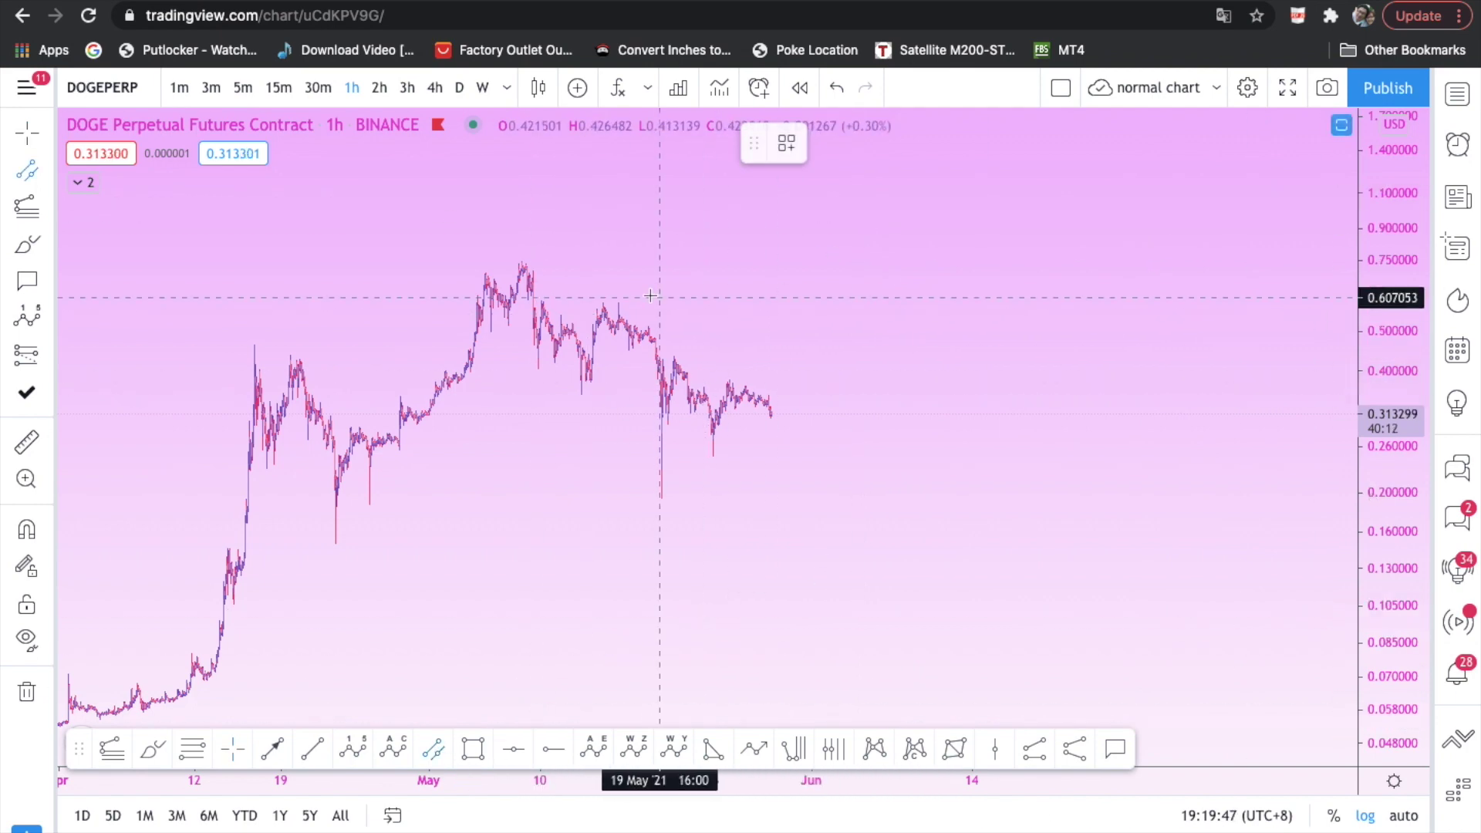
{"action": "left_click", "coordinate": [521, 262]}
{"action": "left_click", "coordinate": [911, 436]}
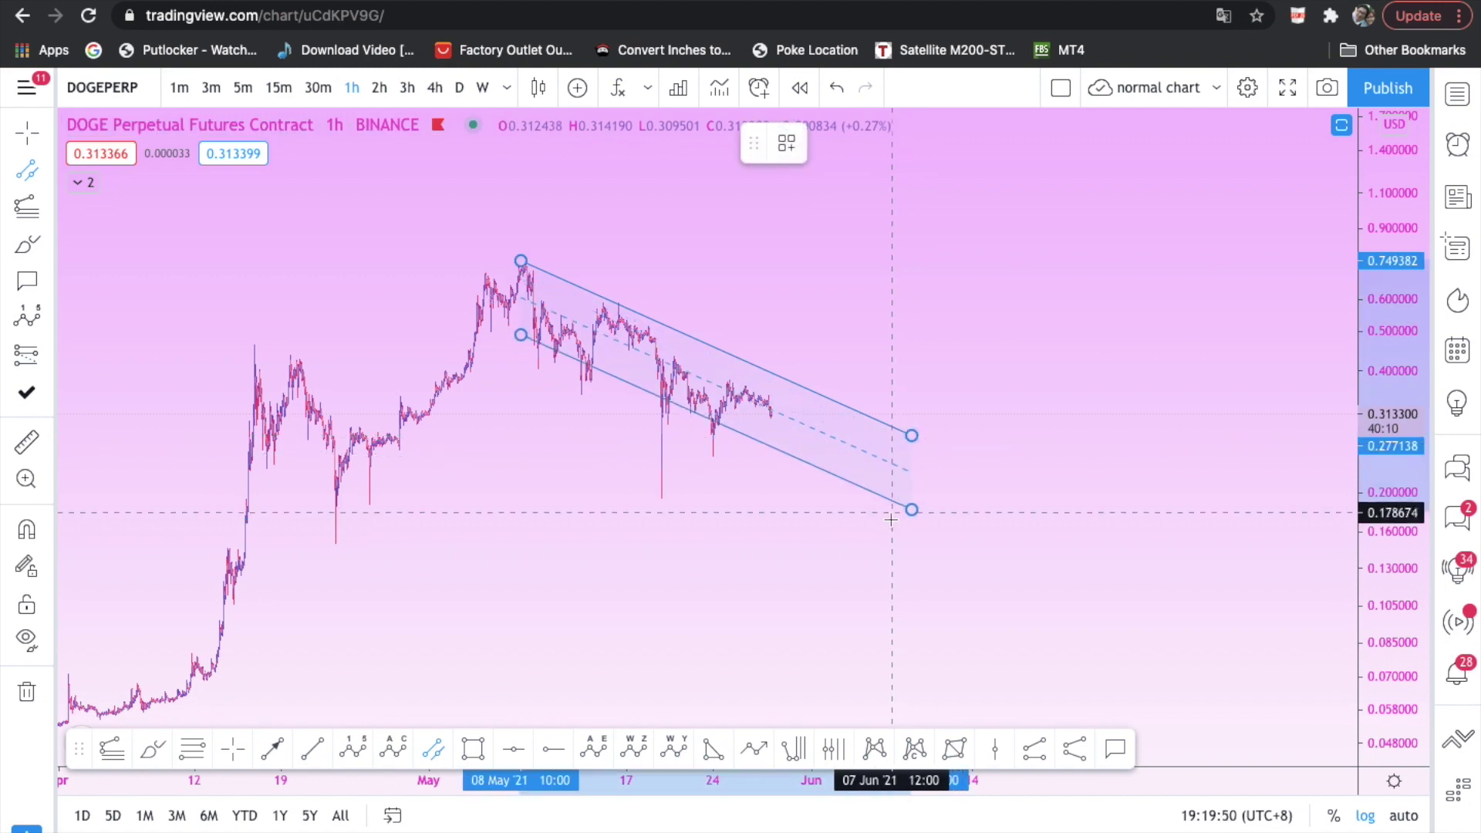
{"action": "left_click", "coordinate": [883, 544]}
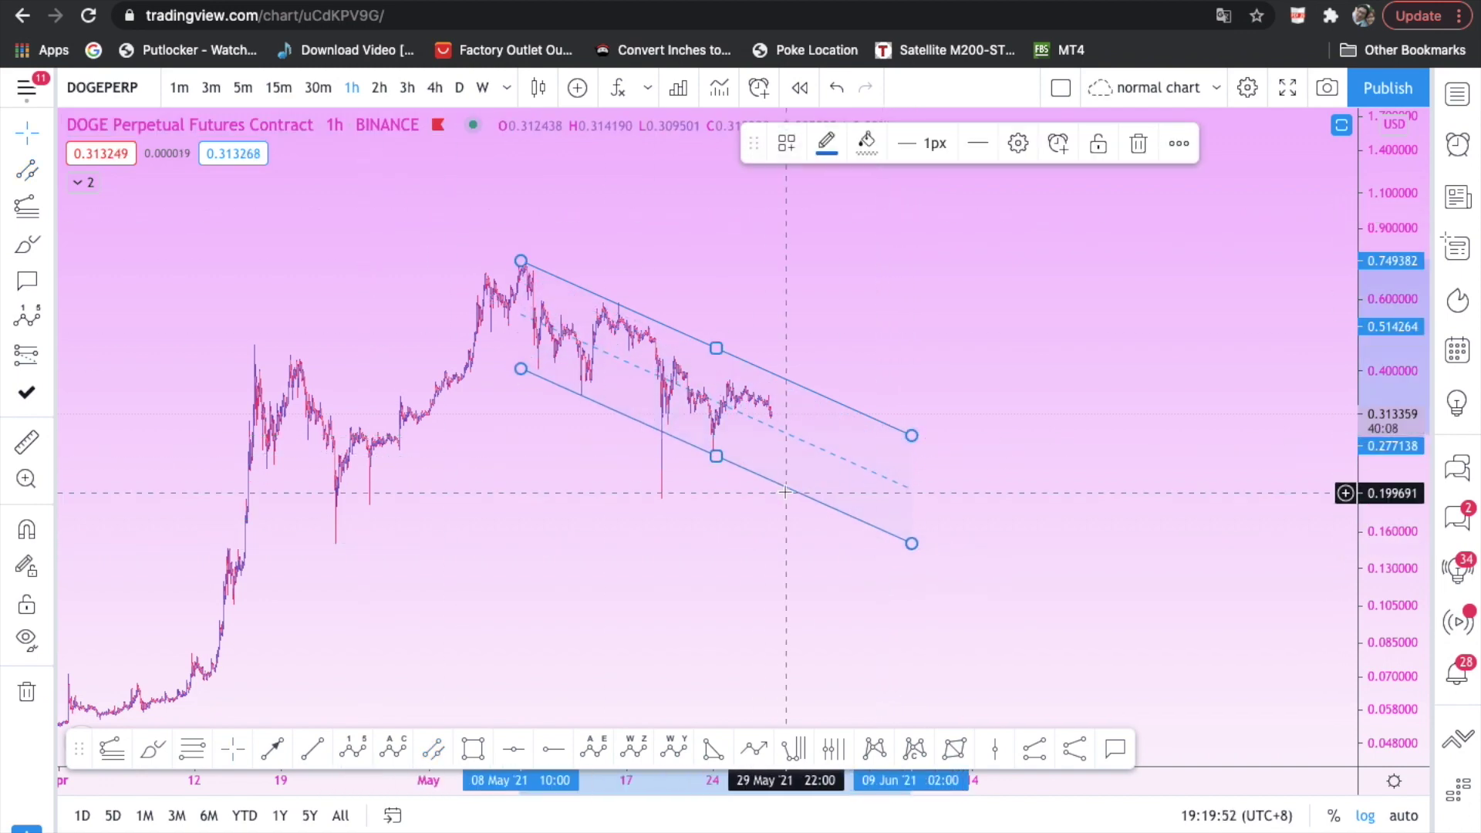
{"action": "key", "text": "Delete"}
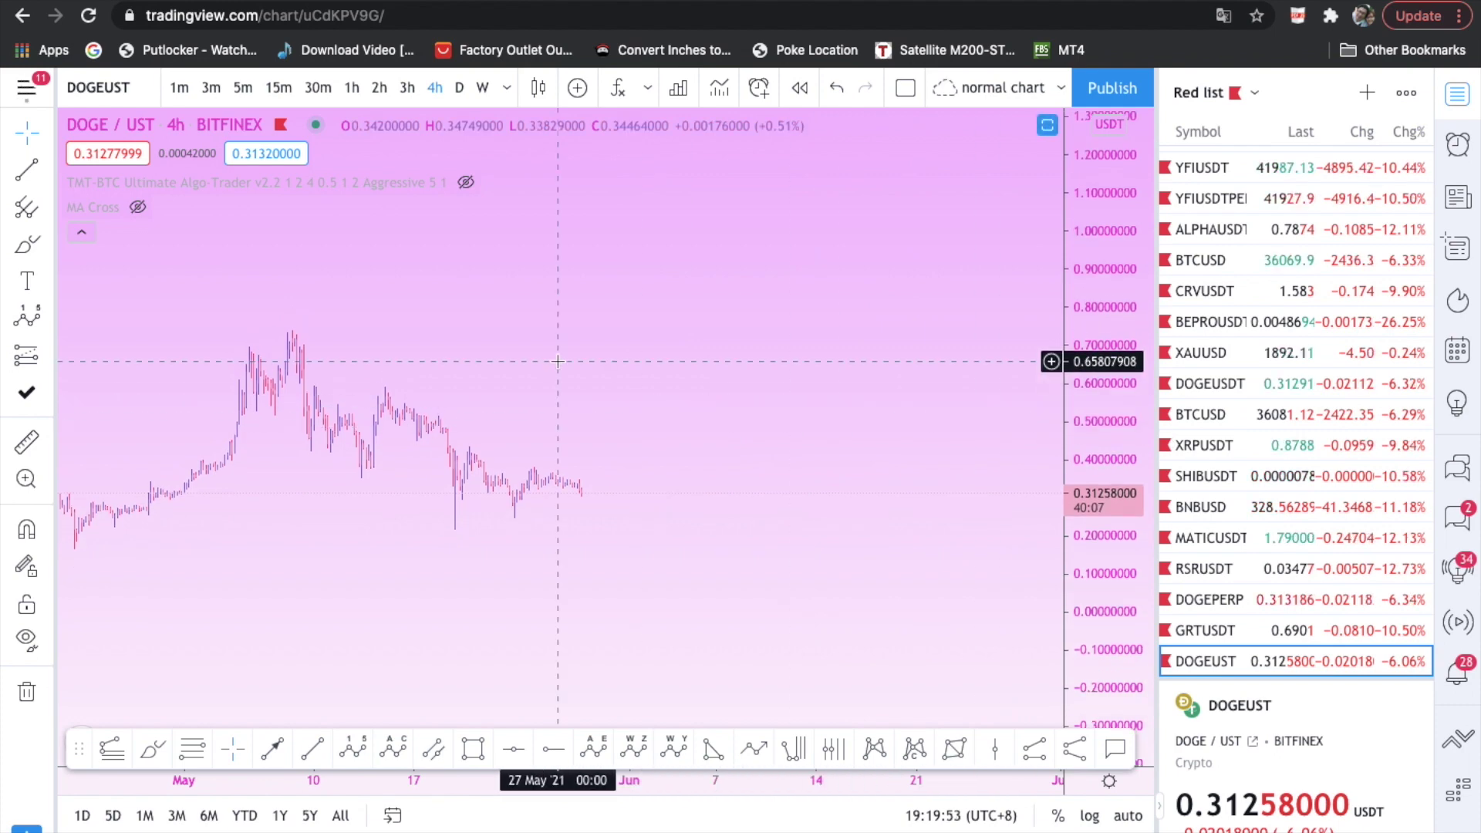
{"action": "scroll", "coordinate": [222, 289], "scroll_direction": "down", "scroll_amount": 1}
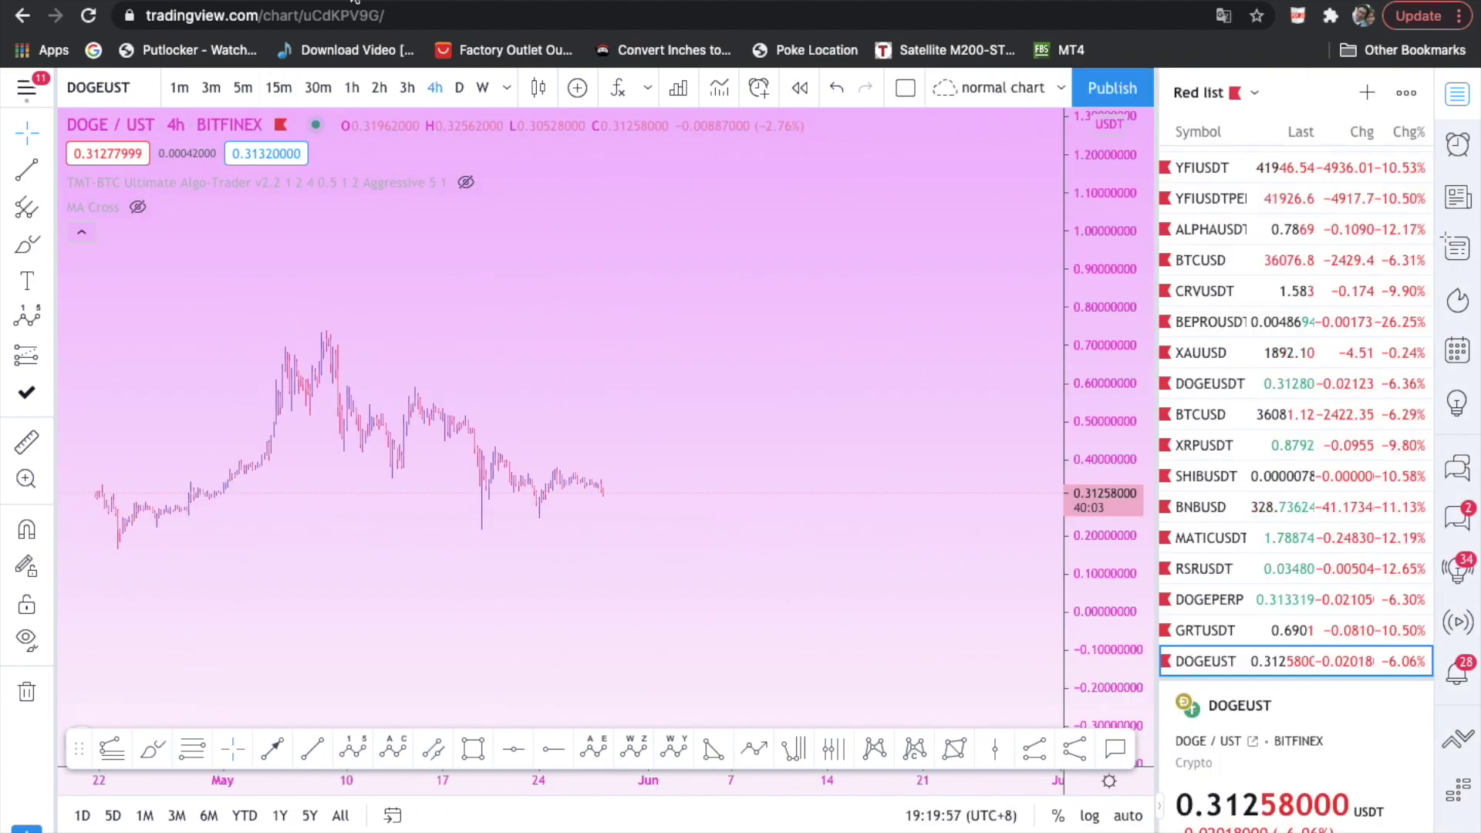
{"action": "scroll", "coordinate": [266, 515], "scroll_direction": "up", "scroll_amount": 1}
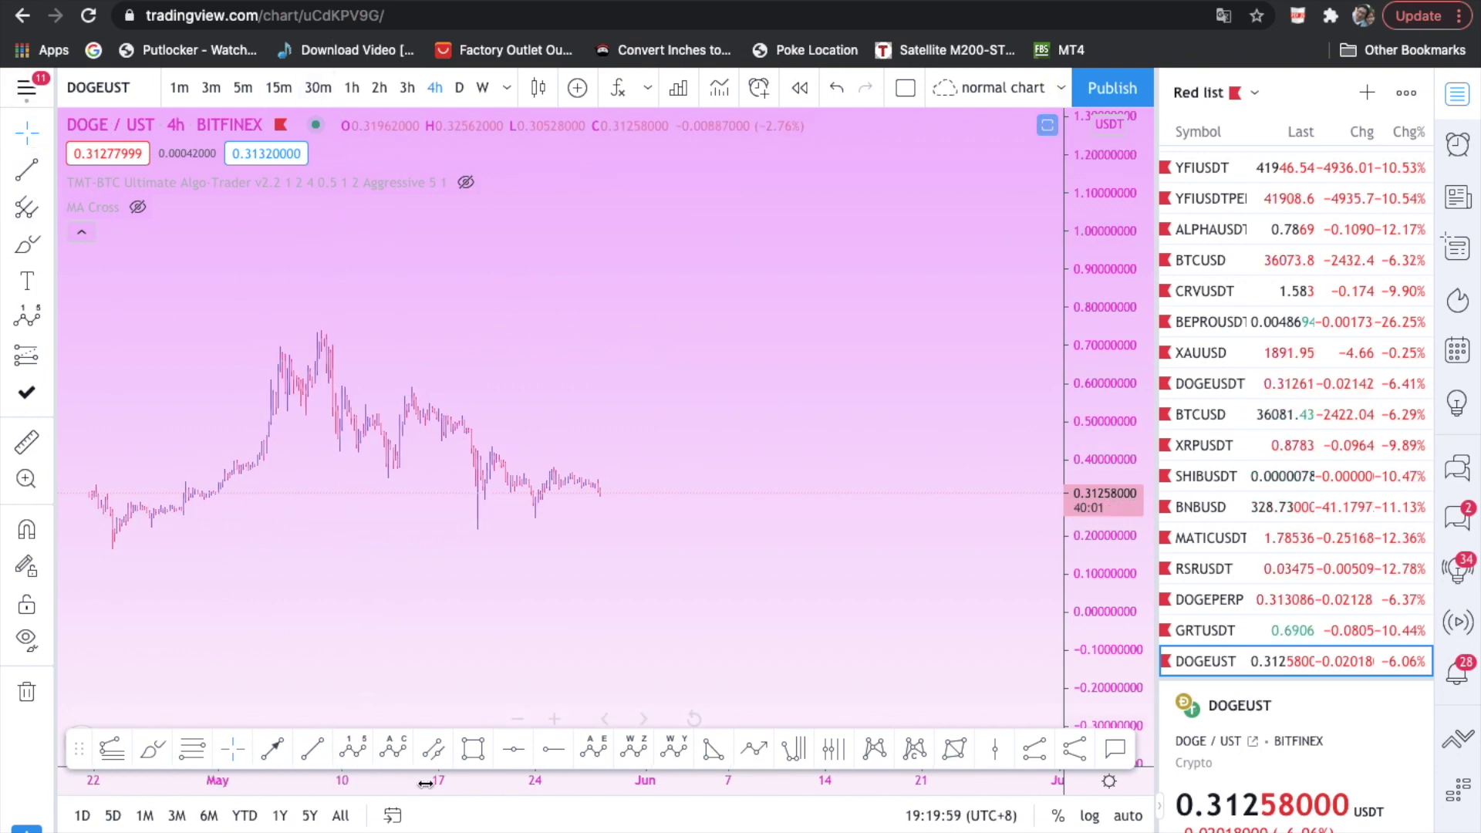
- Draw a descending parallel channel on the DOGEUST 4h chart from about 0.734 at 8 May to 0.129 at 5 June, lower edge starting near 0.458
{"action": "left_click", "coordinate": [434, 752]}
{"action": "left_click", "coordinate": [325, 334]}
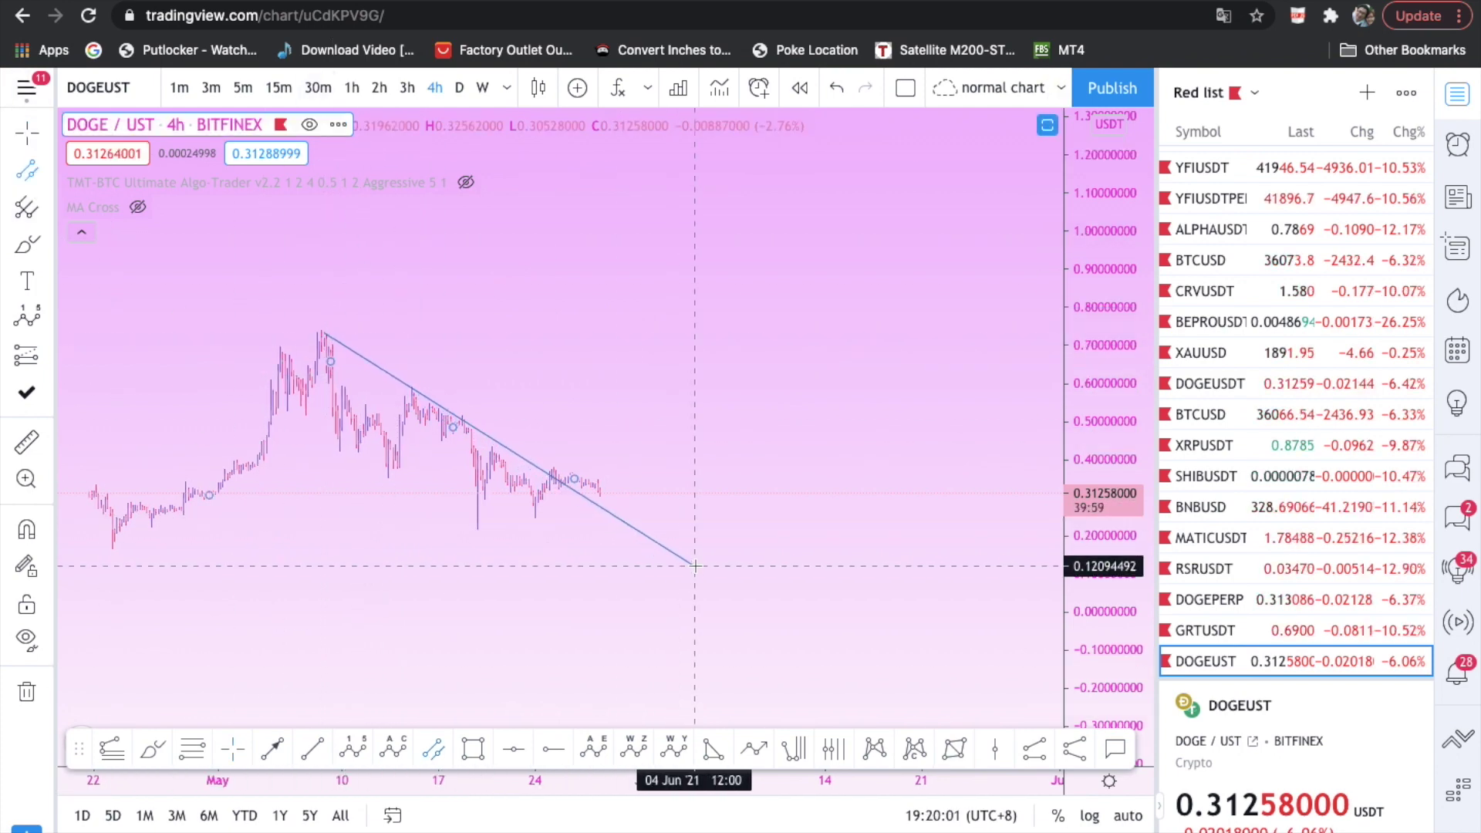
{"action": "left_click", "coordinate": [704, 563]}
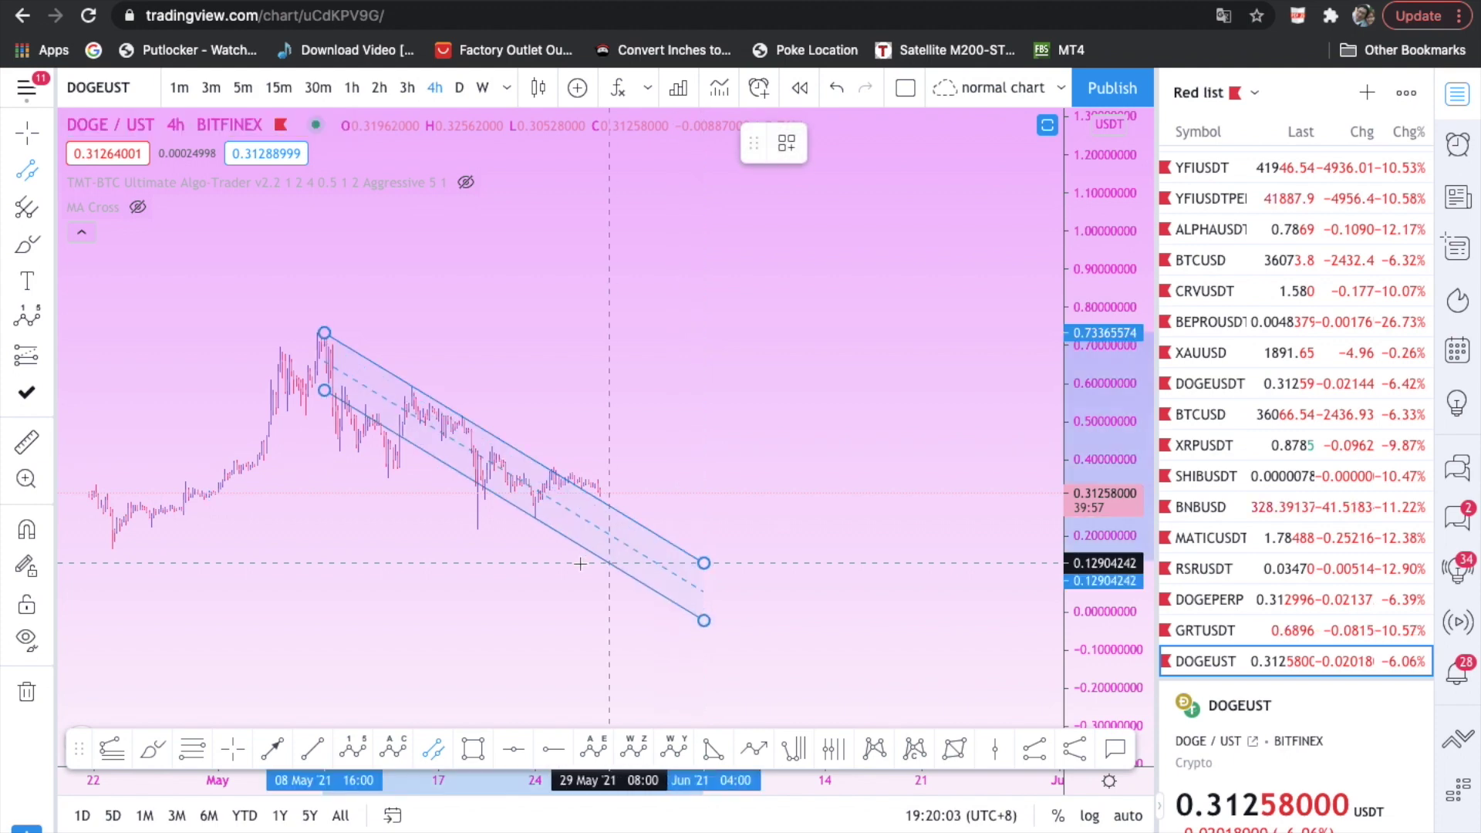
{"action": "left_click", "coordinate": [549, 574]}
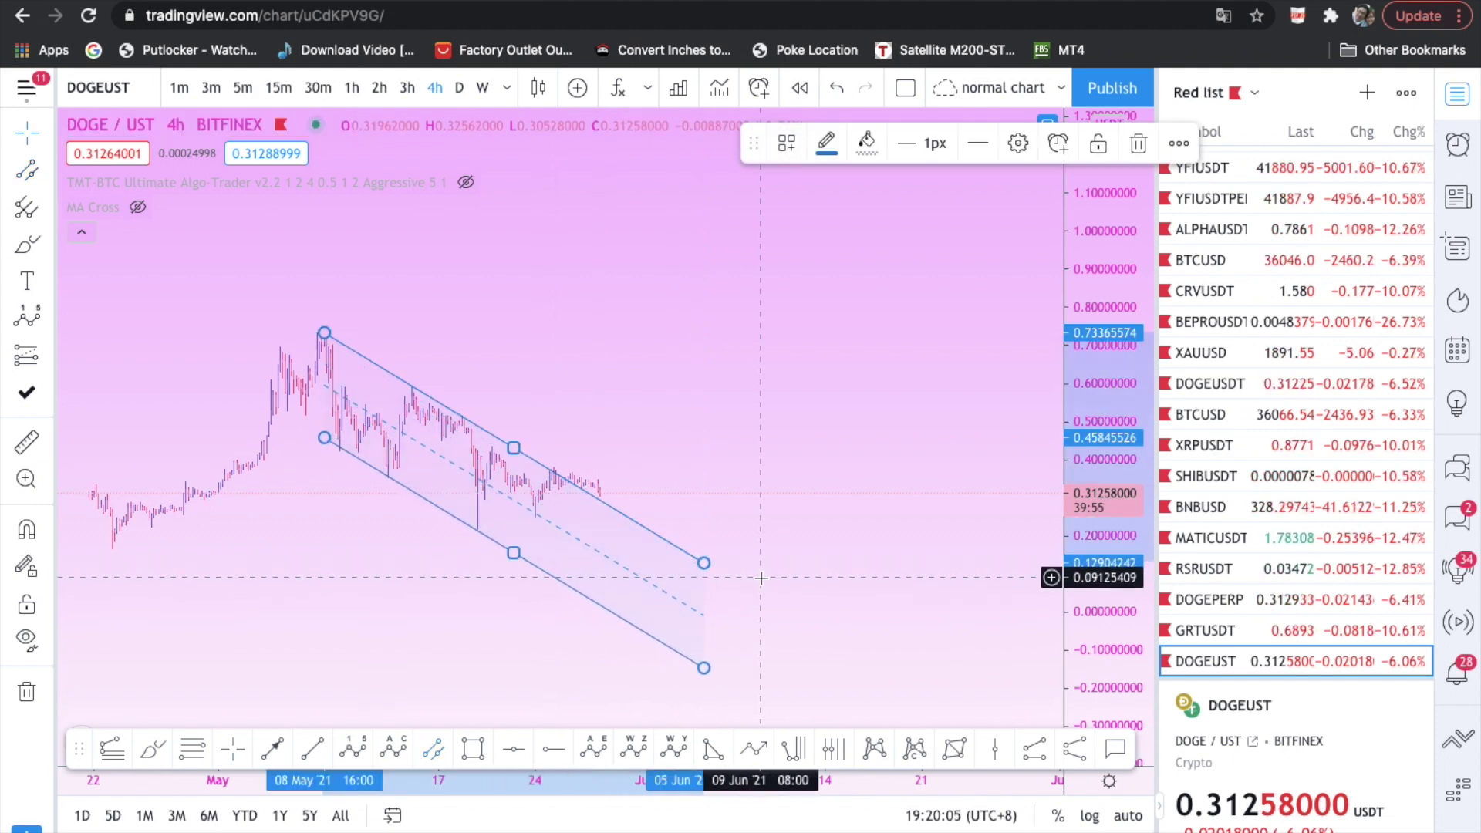
- Draw Fibonacci levels beside the channel, with the trend line falling from about 0.74 at mid-May to about 0.22 in mid-June
{"action": "left_click_drag", "start_coordinate": [733, 479], "coordinate": [832, 487]}
{"action": "left_click_drag", "start_coordinate": [1082, 584], "coordinate": [1103, 406]}
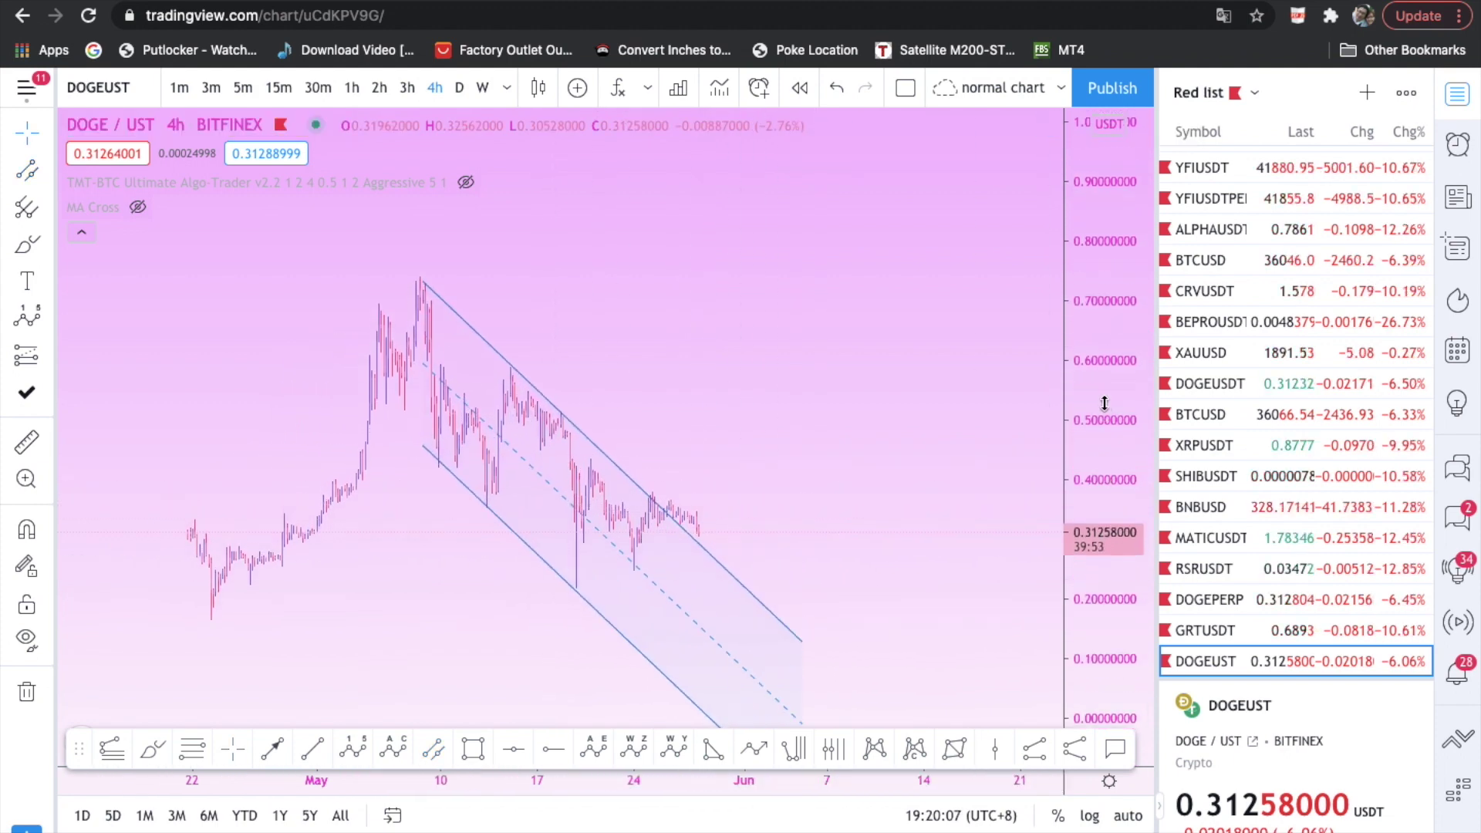
{"action": "left_click_drag", "start_coordinate": [916, 446], "coordinate": [951, 406]}
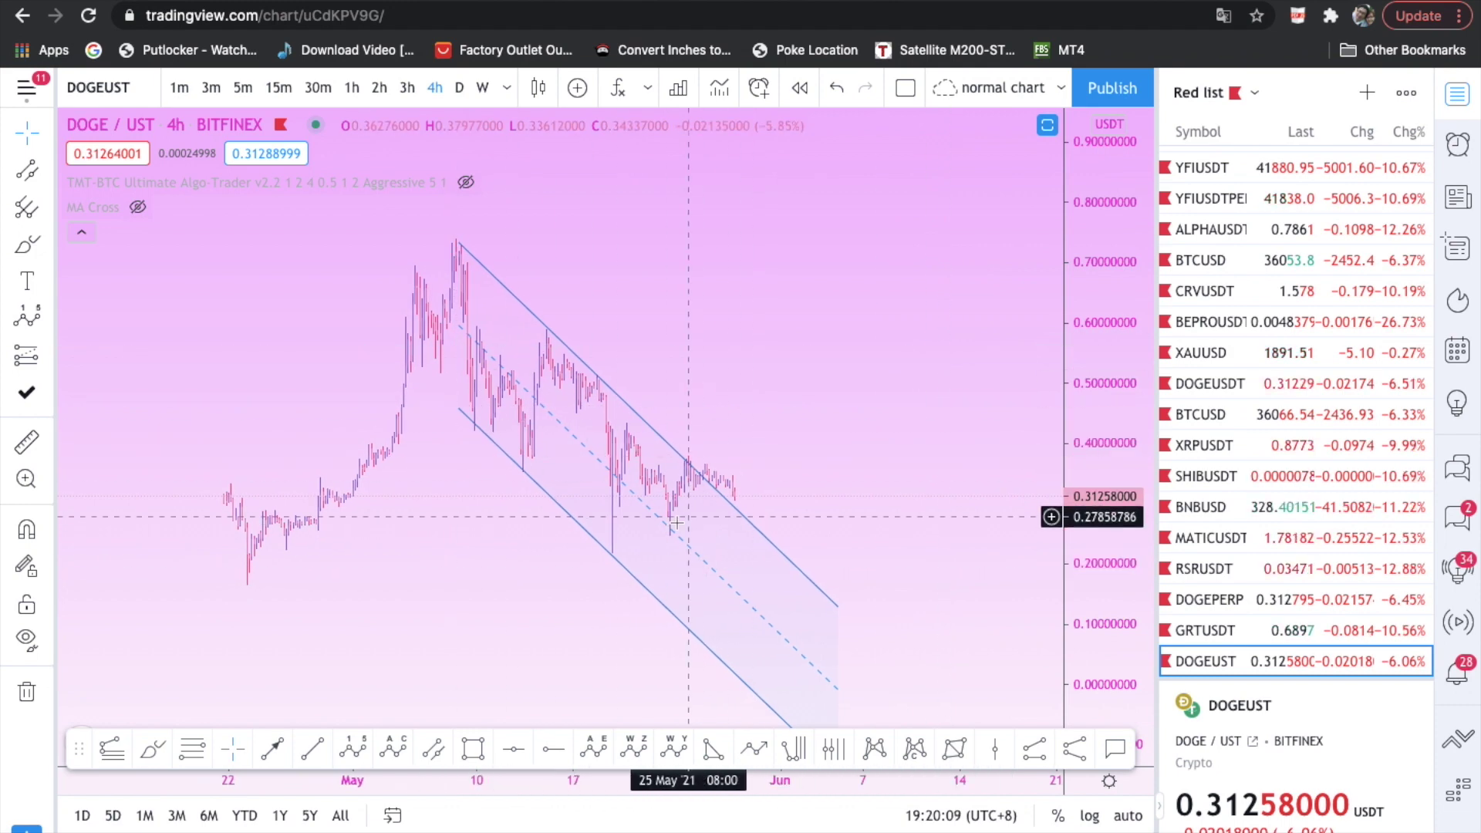
{"action": "left_click_drag", "start_coordinate": [865, 374], "coordinate": [824, 386]}
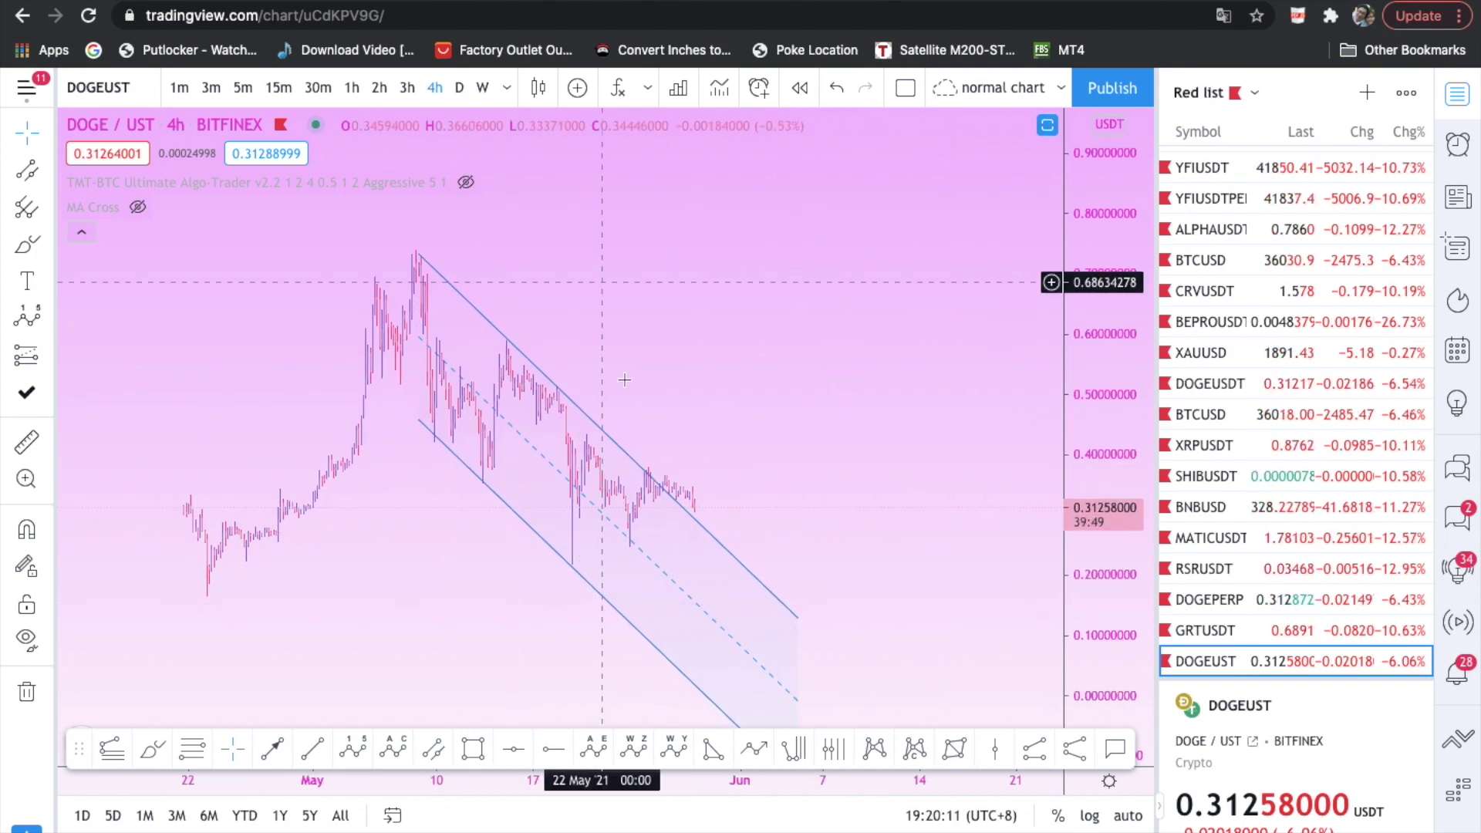
{"action": "left_click_drag", "start_coordinate": [1079, 394], "coordinate": [1083, 460]}
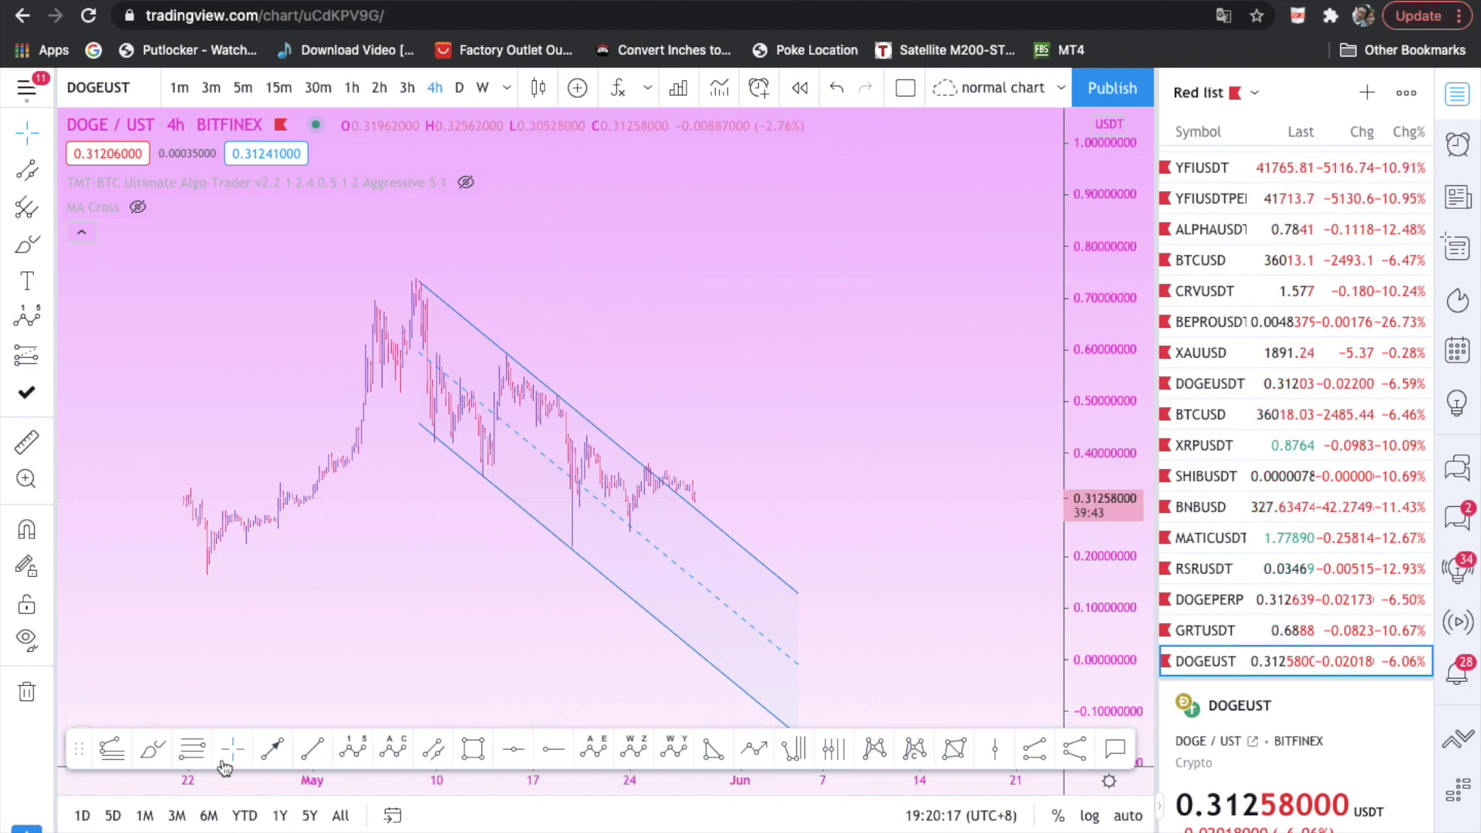
{"action": "left_click", "coordinate": [515, 278]}
{"action": "left_click", "coordinate": [919, 547]}
{"action": "left_click_drag", "start_coordinate": [1002, 611], "coordinate": [980, 617]}
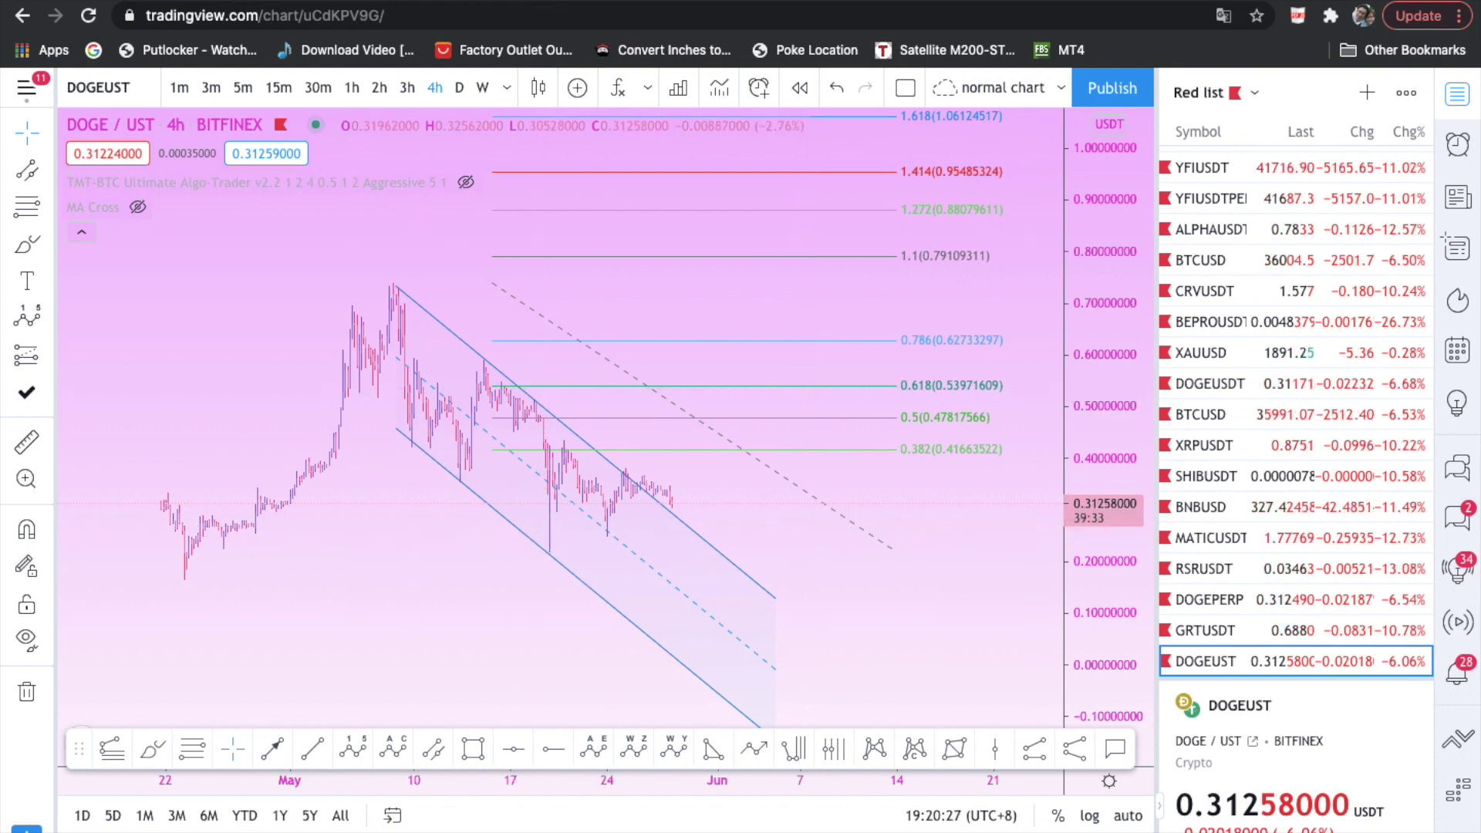
- Switch to the CoinTrader 4h chart and reshape the ABC wave with A at about 0.379, B at about 0.248 and C near 0.5
{"action": "left_click", "coordinate": [787, 1]}
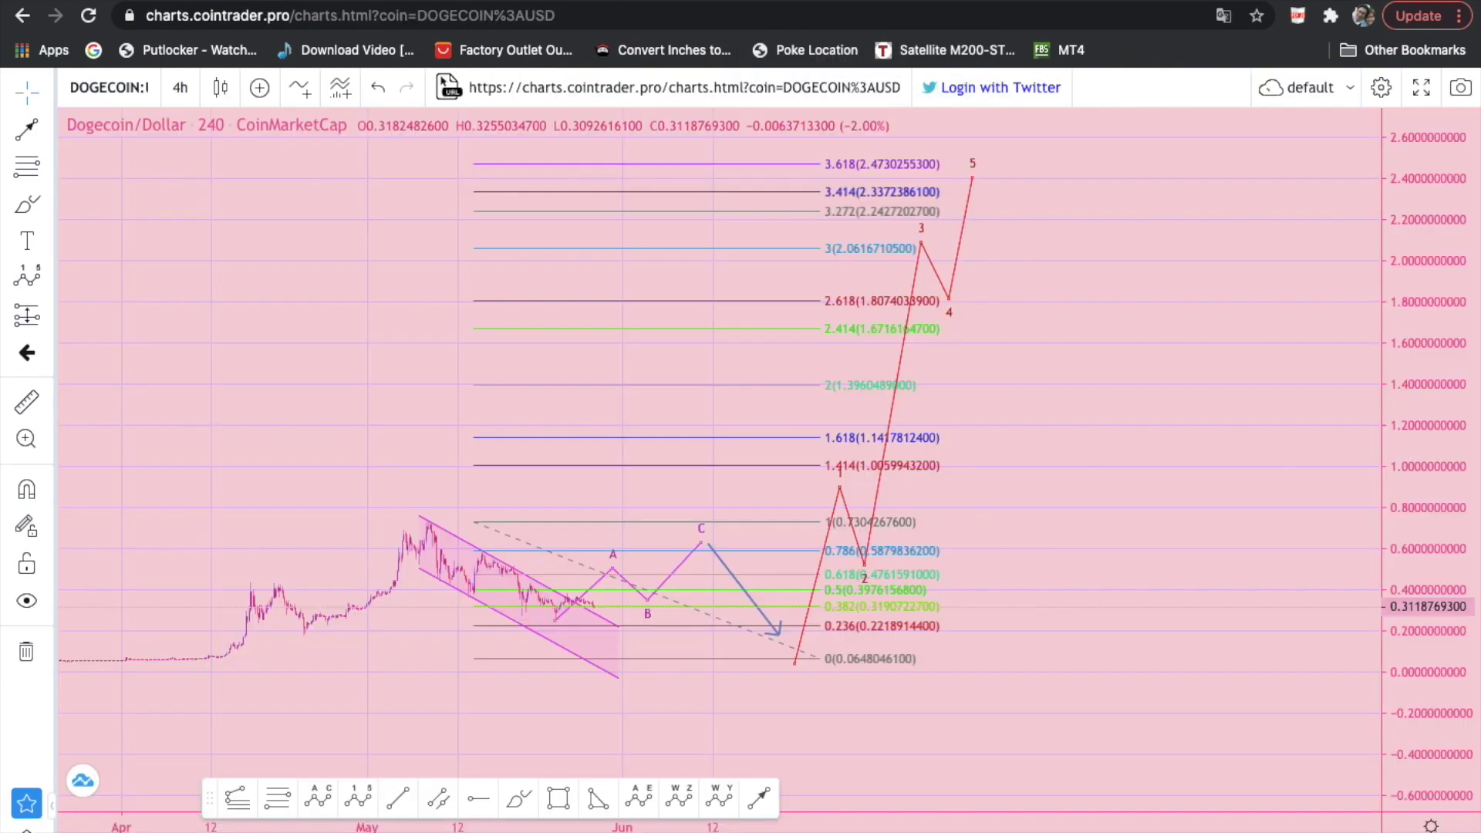
{"action": "left_click", "coordinate": [614, 572]}
{"action": "mouse_move", "coordinate": [614, 572]}
{"action": "left_mouse_down"}
{"action": "mouse_move", "coordinate": [566, 594]}
{"action": "mouse_move", "coordinate": [597, 620]}
{"action": "left_mouse_up"}
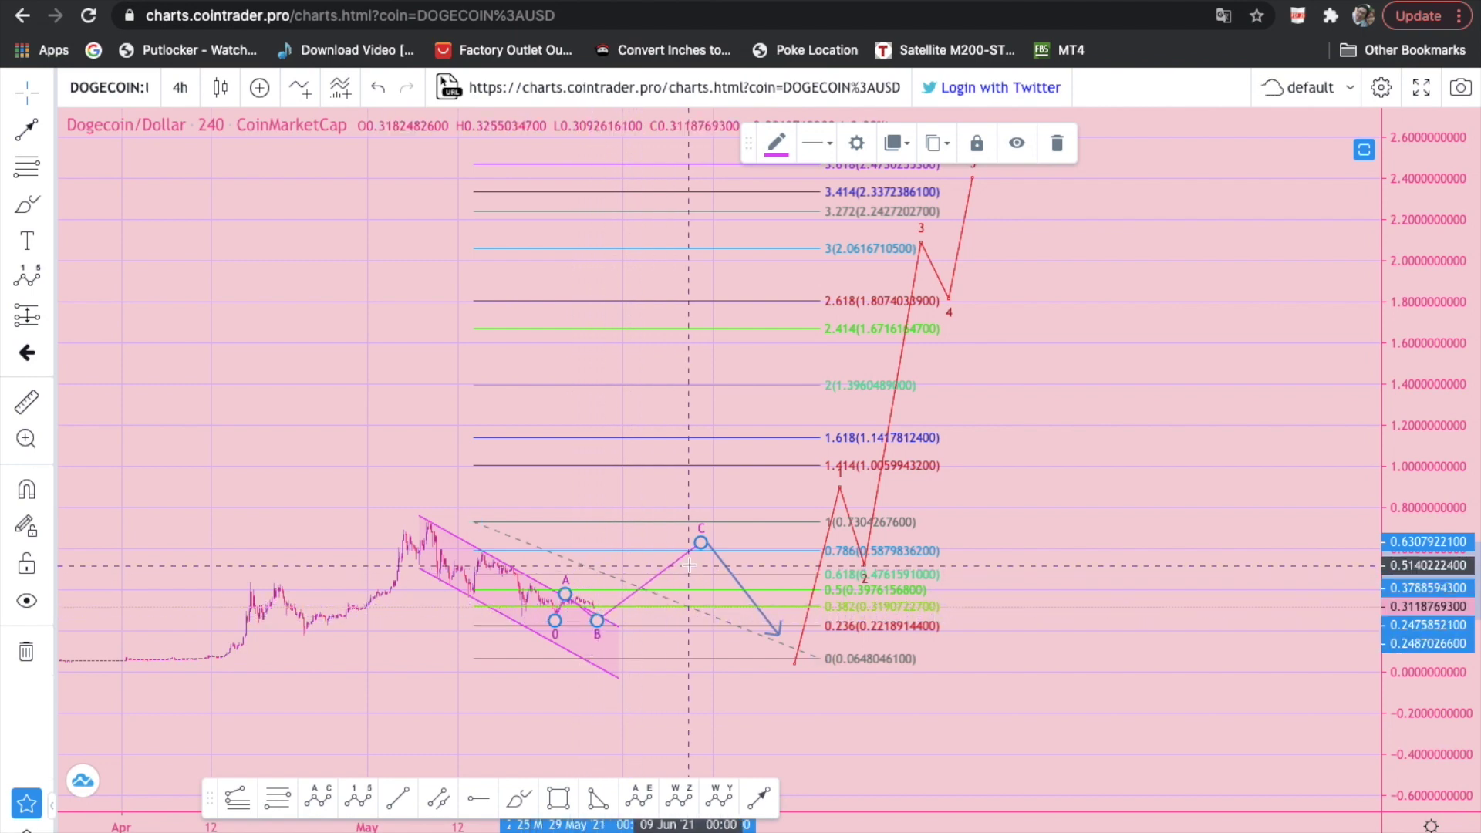
{"action": "left_click_drag", "start_coordinate": [702, 543], "coordinate": [628, 573]}
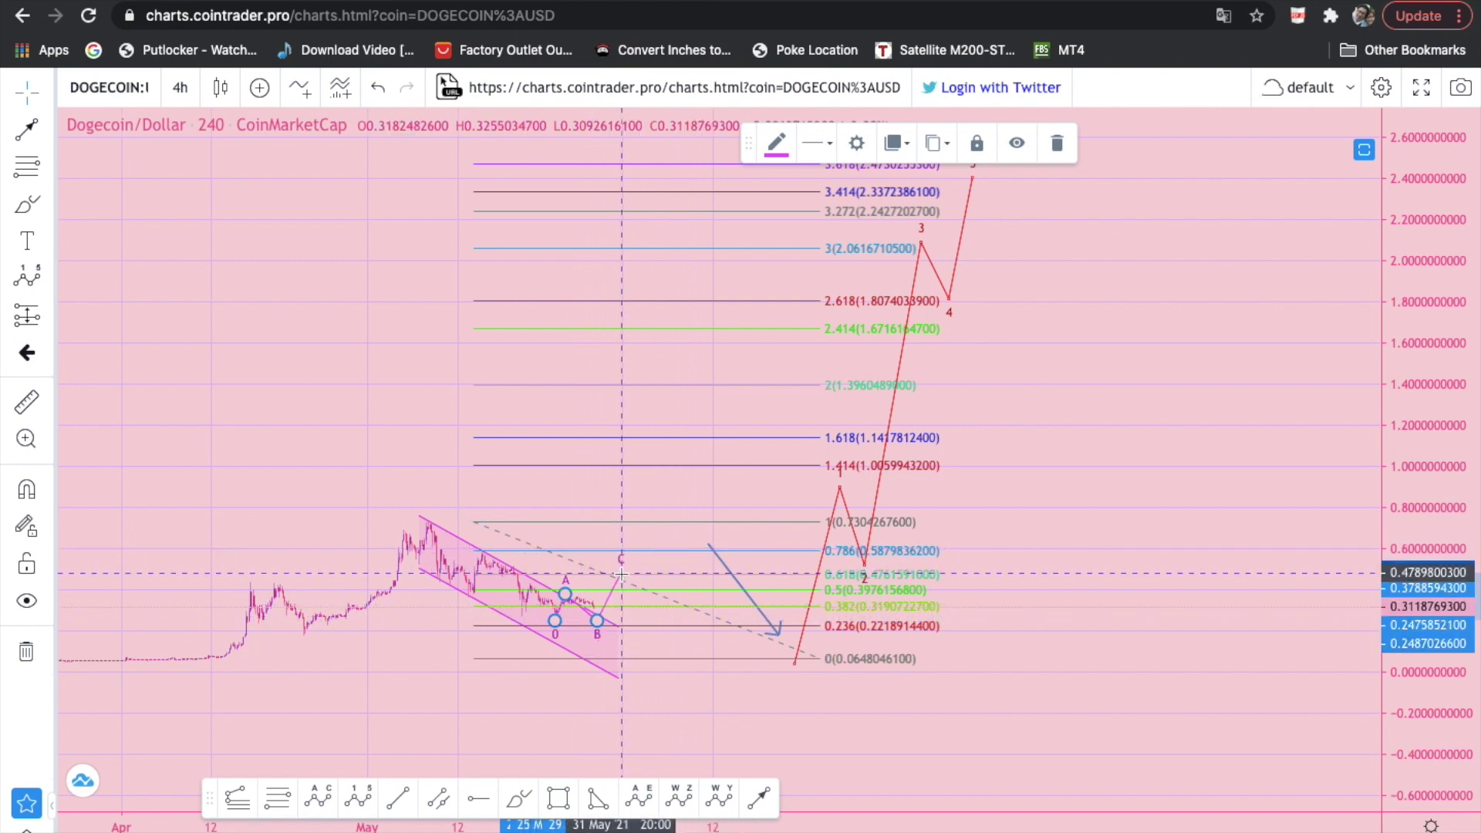
- Move the blue arrow to start beside the repositioned wave C, and shift the red five-wave projection to start at the arrow's tip
{"action": "left_click_drag", "start_coordinate": [732, 580], "coordinate": [657, 610]}
{"action": "left_click_drag", "start_coordinate": [883, 496], "coordinate": [800, 503]}
{"action": "left_click", "coordinate": [1032, 575]}
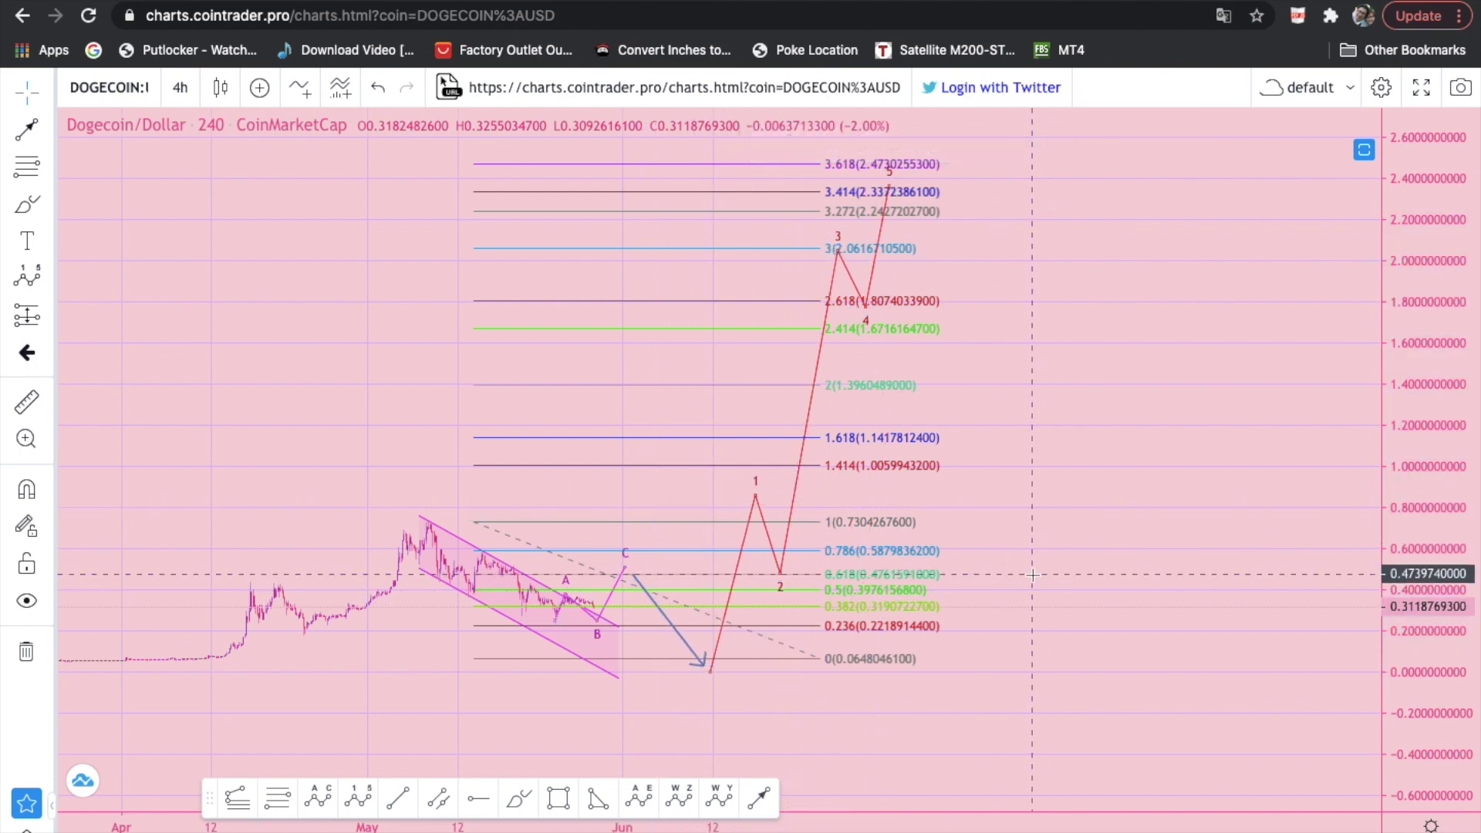
- Switch to the long-term 3D chart and examine the sketched 2017 correction against the current projection
{"action": "left_click_drag", "start_coordinate": [1033, 575], "coordinate": [1160, 479]}
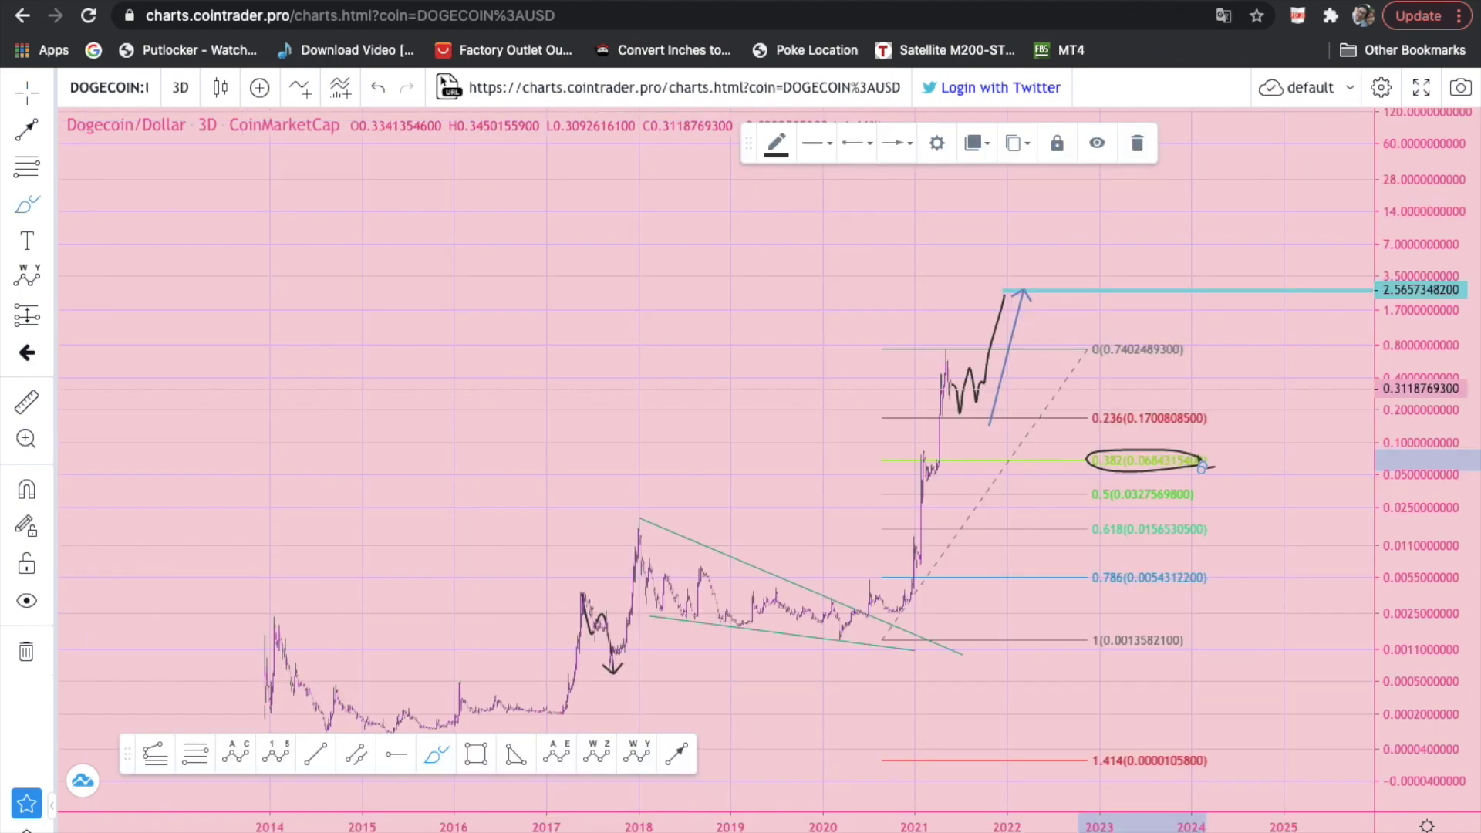
{"action": "left_click", "coordinate": [604, 617]}
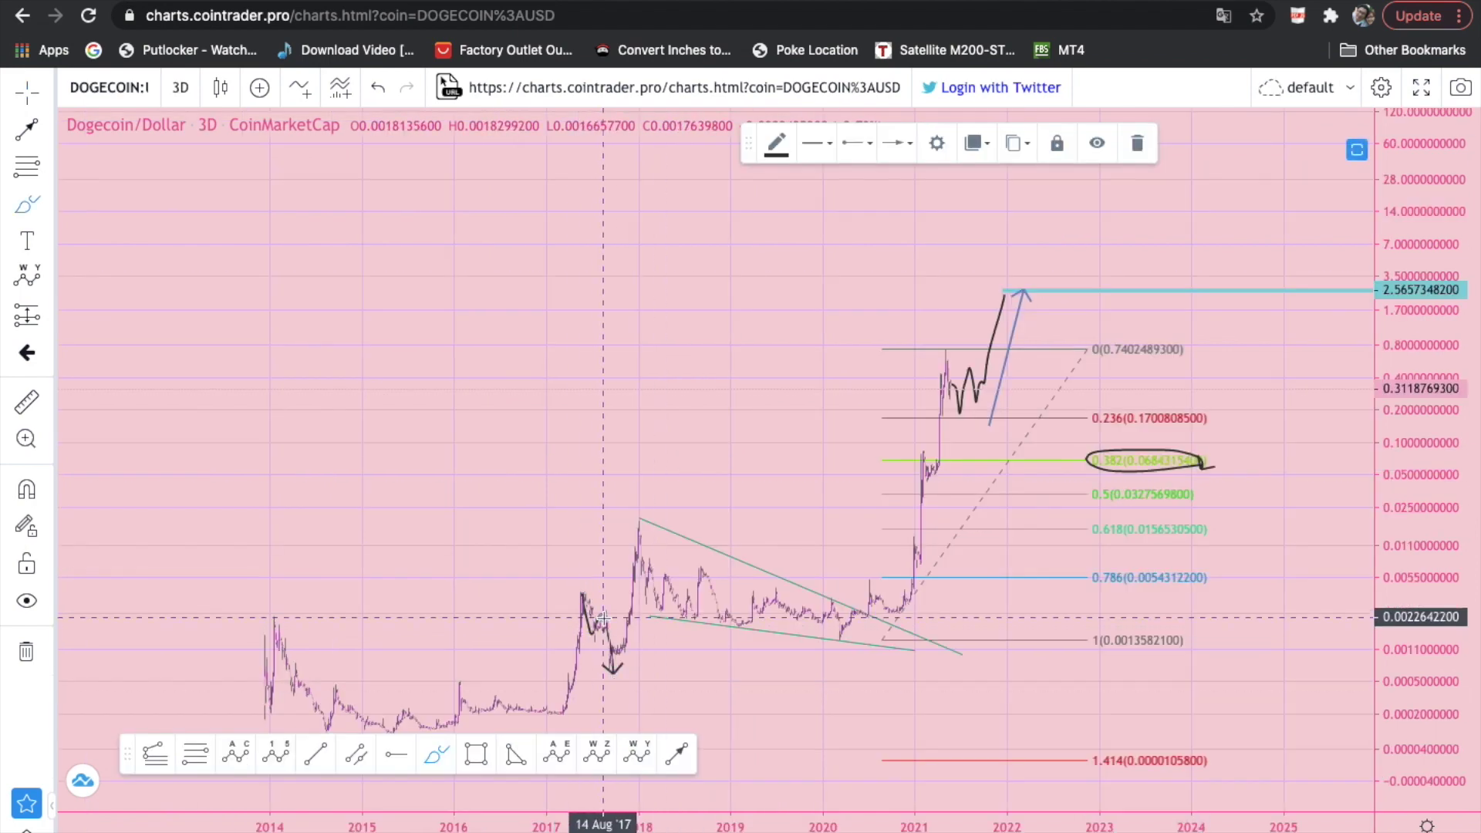
{"action": "left_click", "coordinate": [30, 95]}
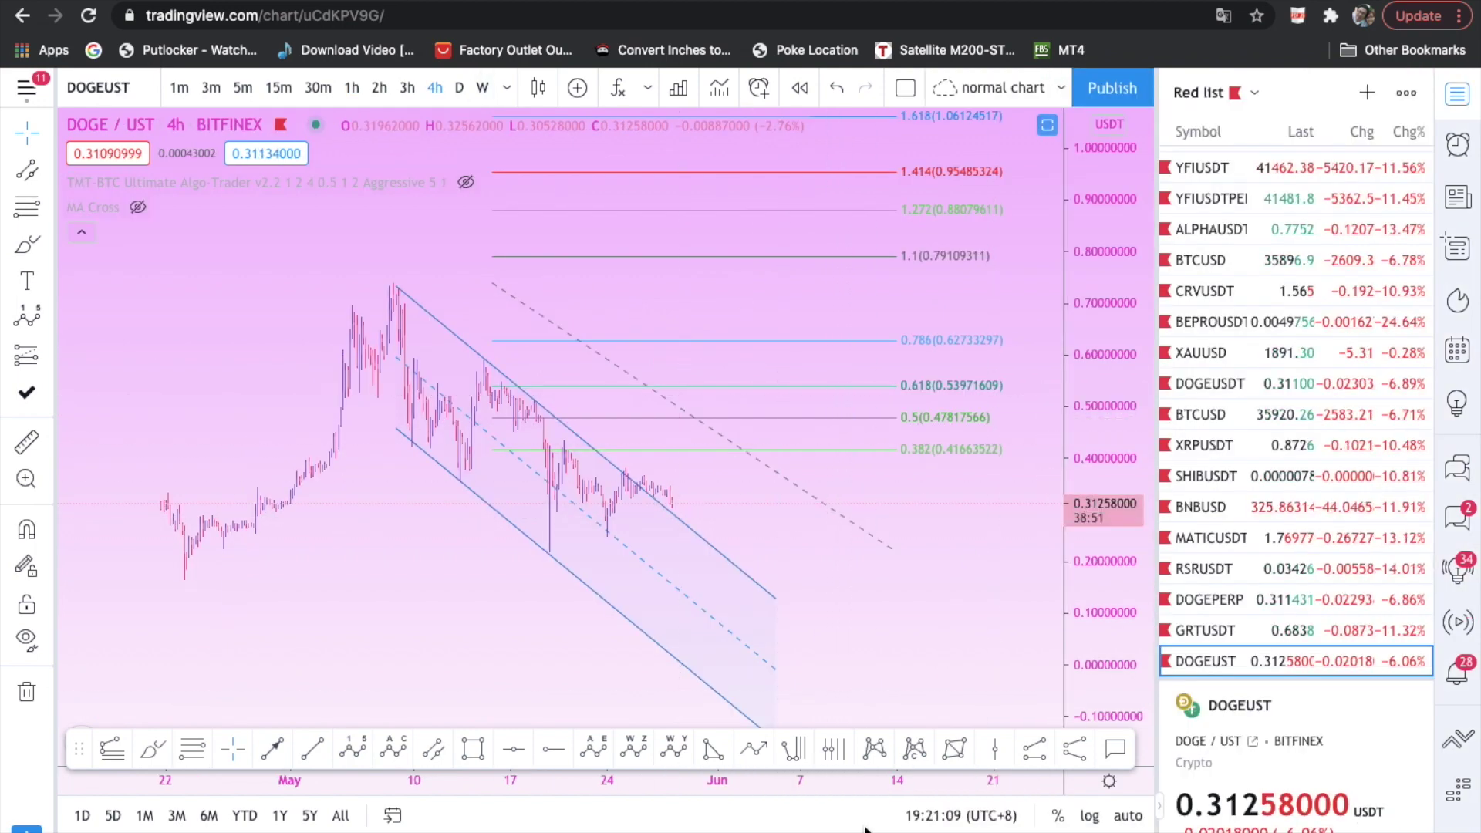
{"action": "left_click_drag", "start_coordinate": [840, 787], "coordinate": [903, 785]}
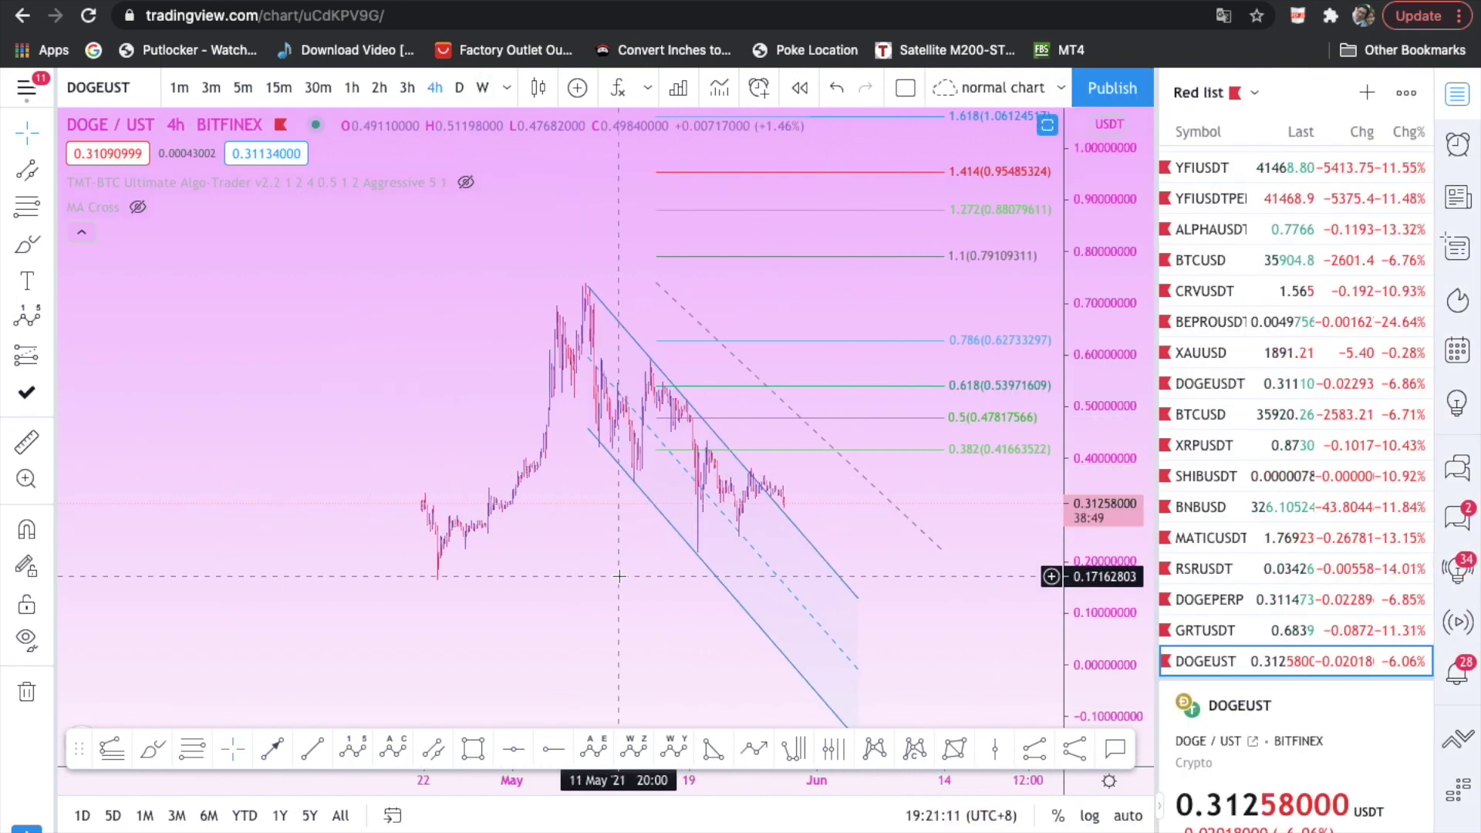
{"action": "left_click_drag", "start_coordinate": [617, 576], "coordinate": [488, 577]}
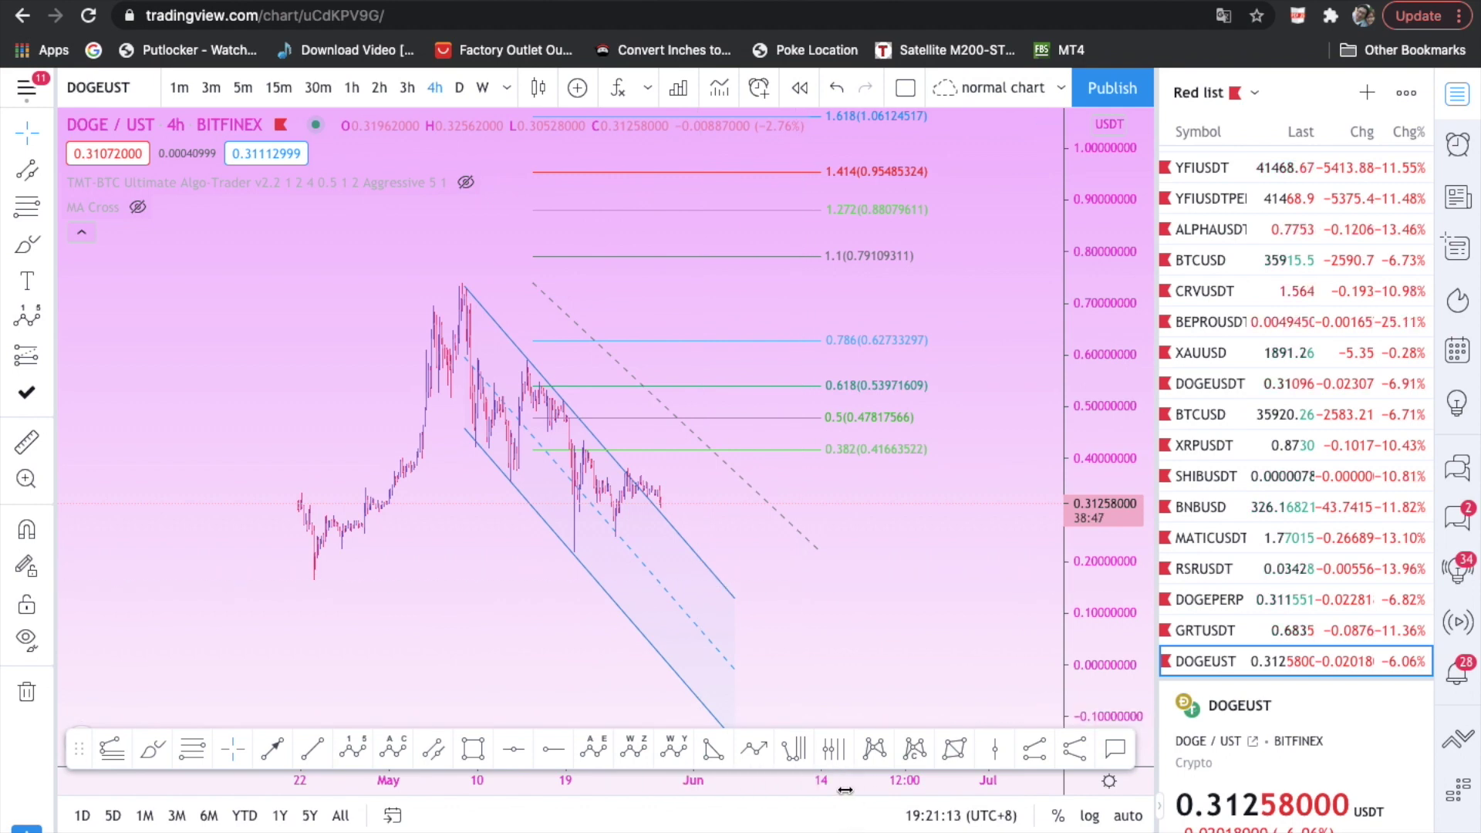
{"action": "scroll", "coordinate": [850, 790], "scroll_direction": "up", "scroll_amount": 3}
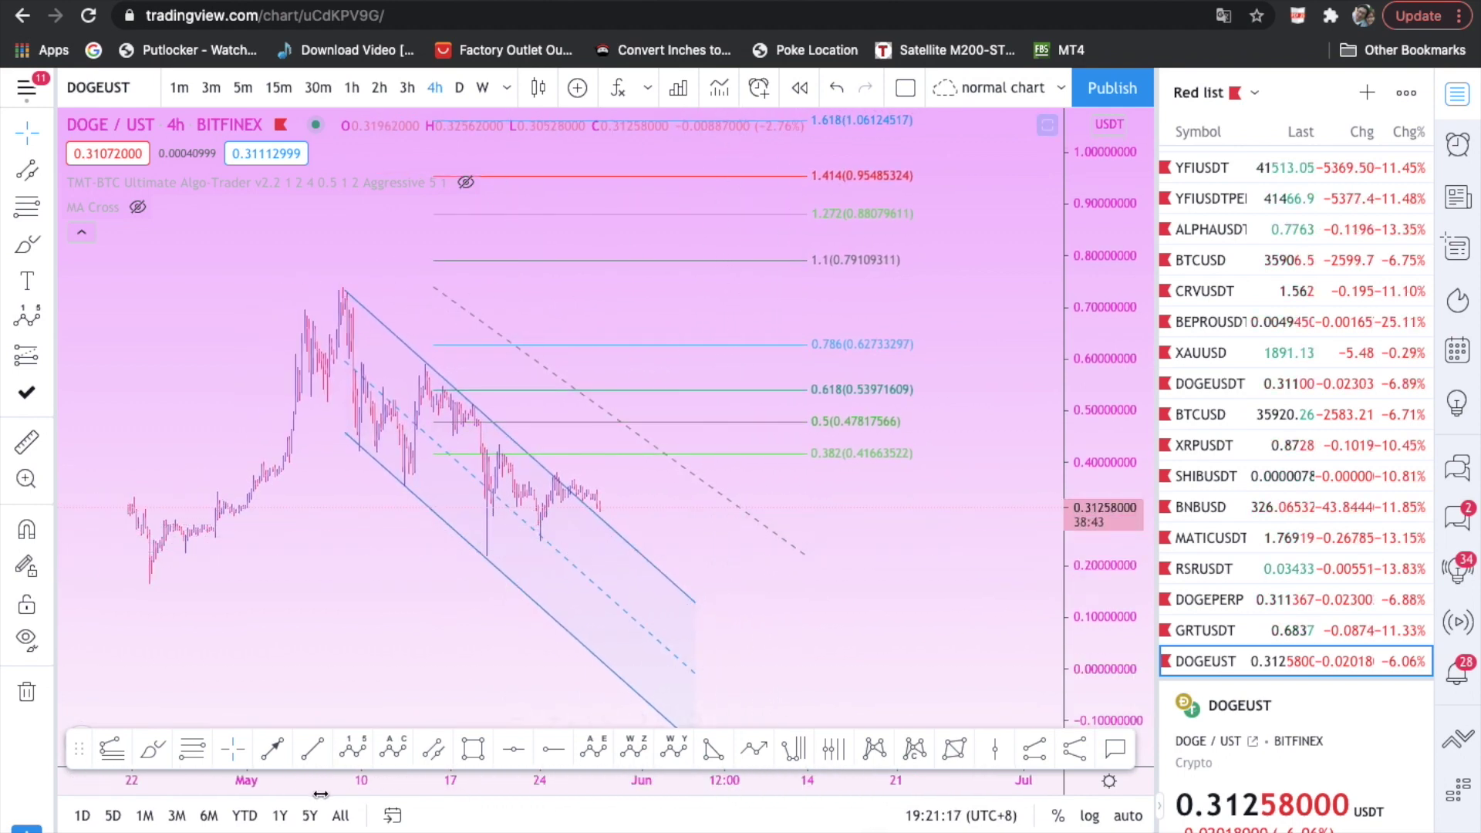
{"action": "left_click", "coordinate": [390, 752]}
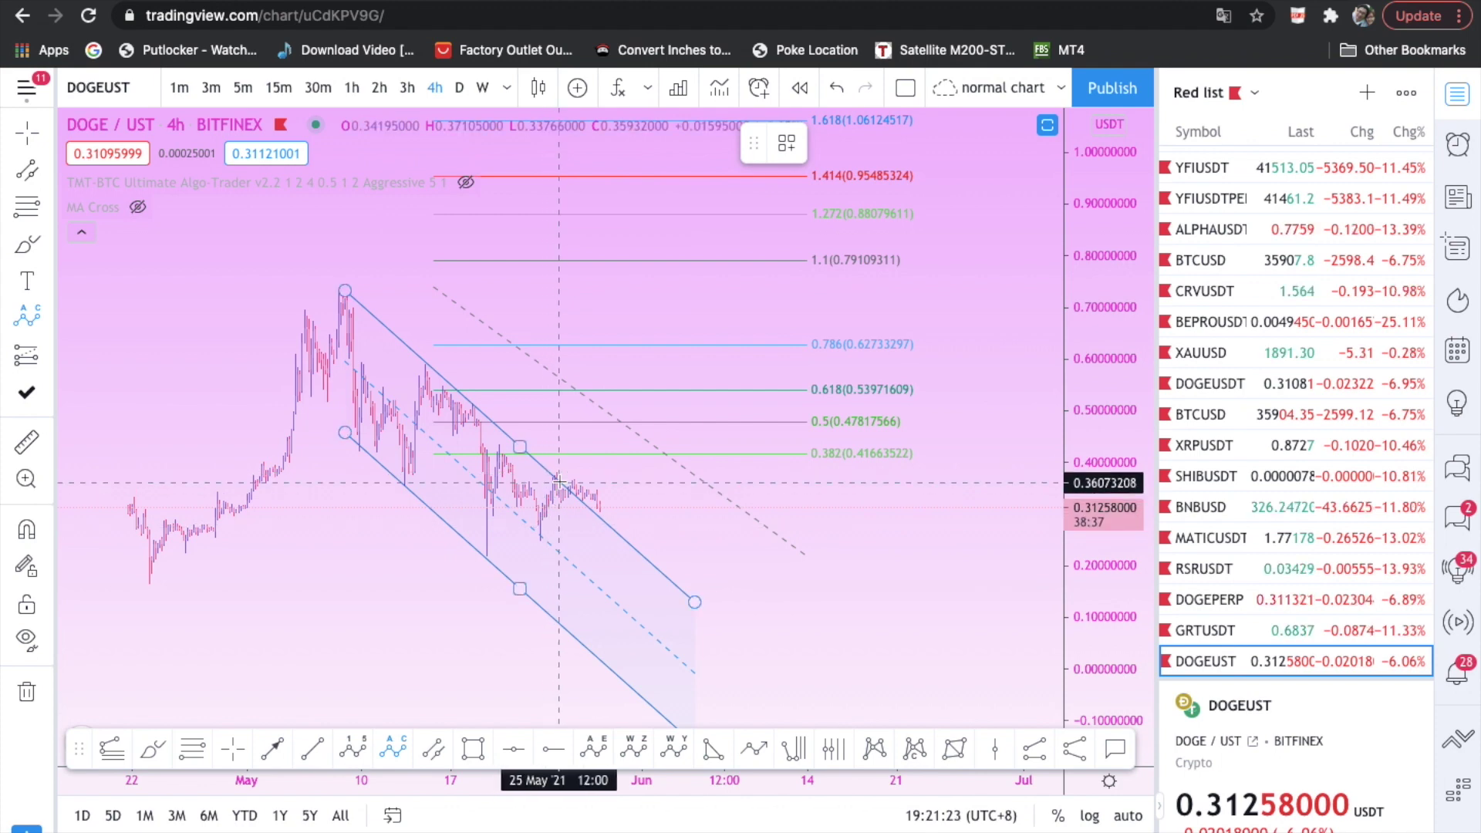
{"action": "scroll", "coordinate": [544, 482], "scroll_direction": "left", "scroll_amount": 3}
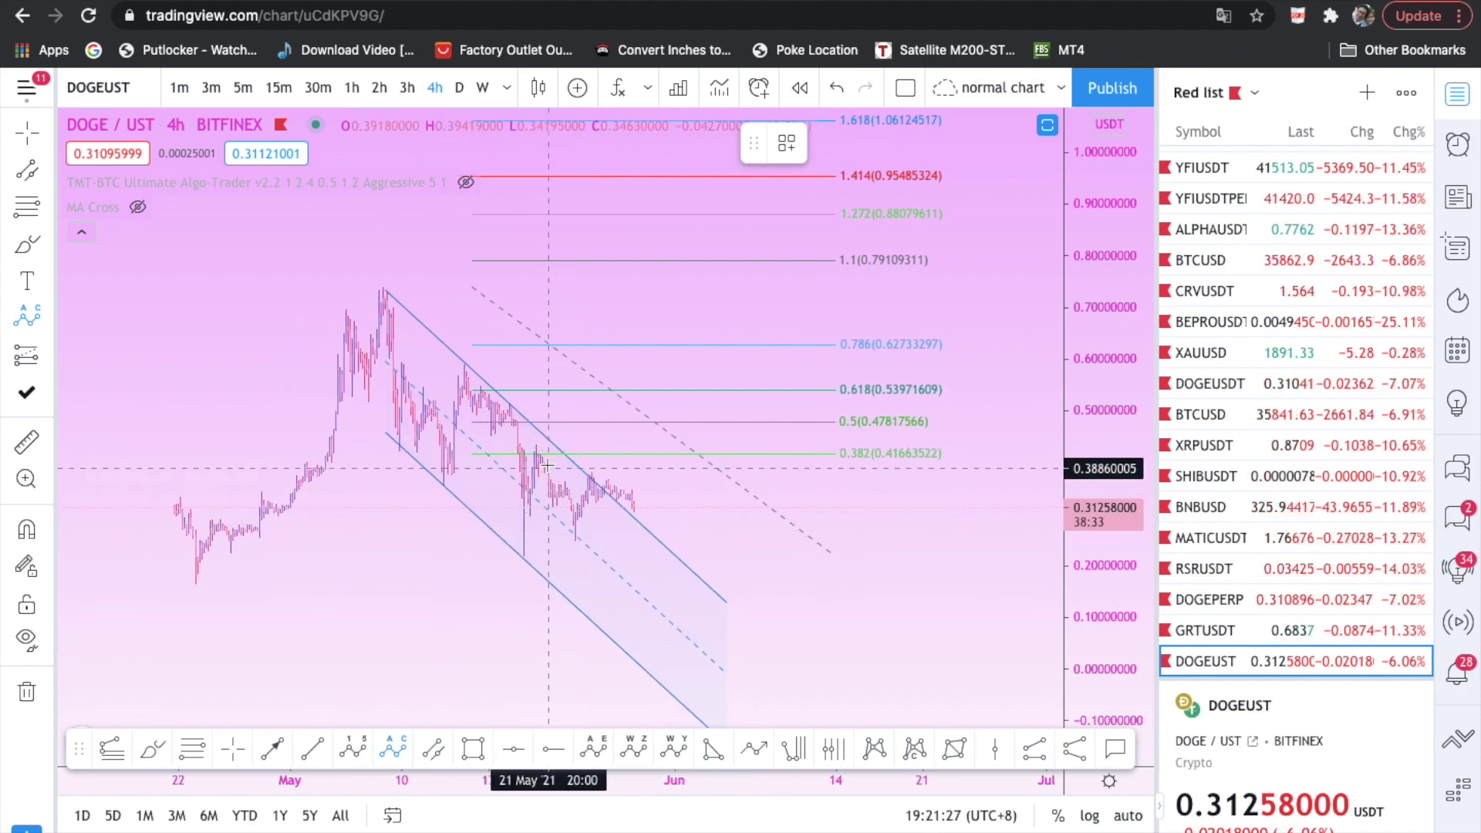
{"action": "left_click", "coordinate": [532, 448]}
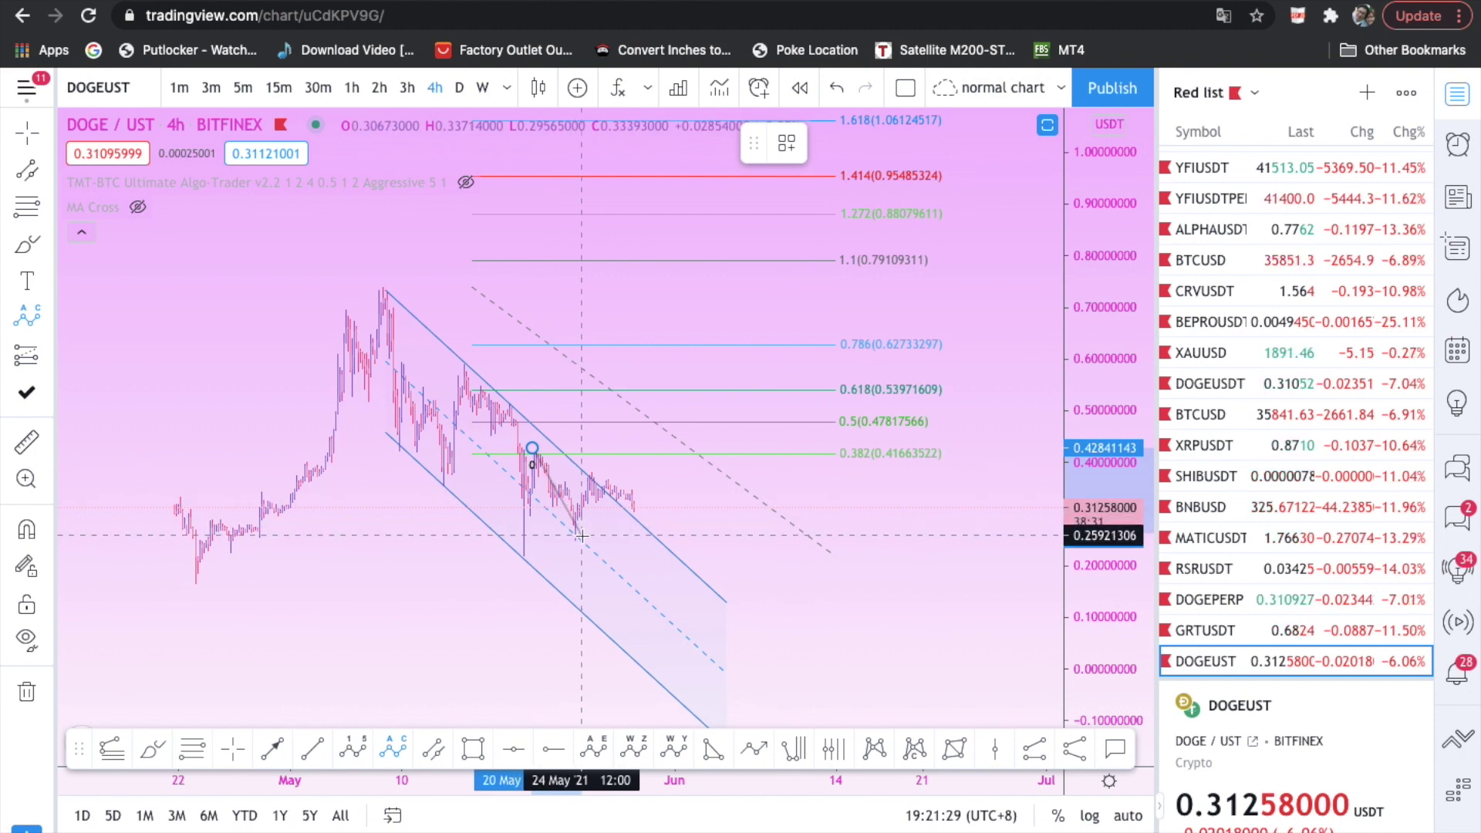
{"action": "key", "text": "Escape"}
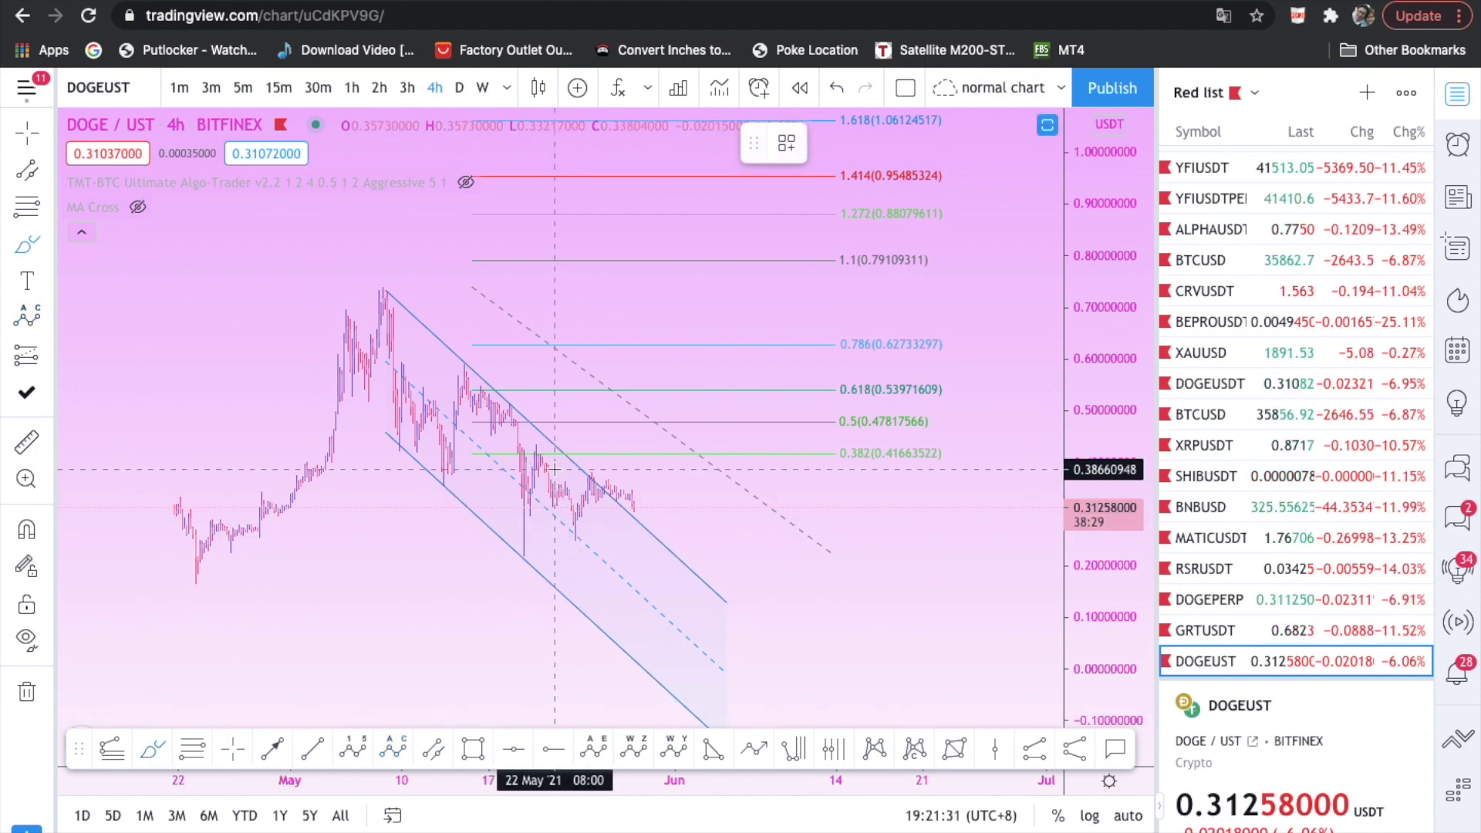
- Try brush sketches on the TradingView DOGEUST chart of a zigzag dip to about 0.2 and a rise to the 0.618 level, and undo them
{"action": "left_click", "coordinate": [571, 532]}
{"action": "left_click_drag", "start_coordinate": [534, 452], "coordinate": [572, 532]}
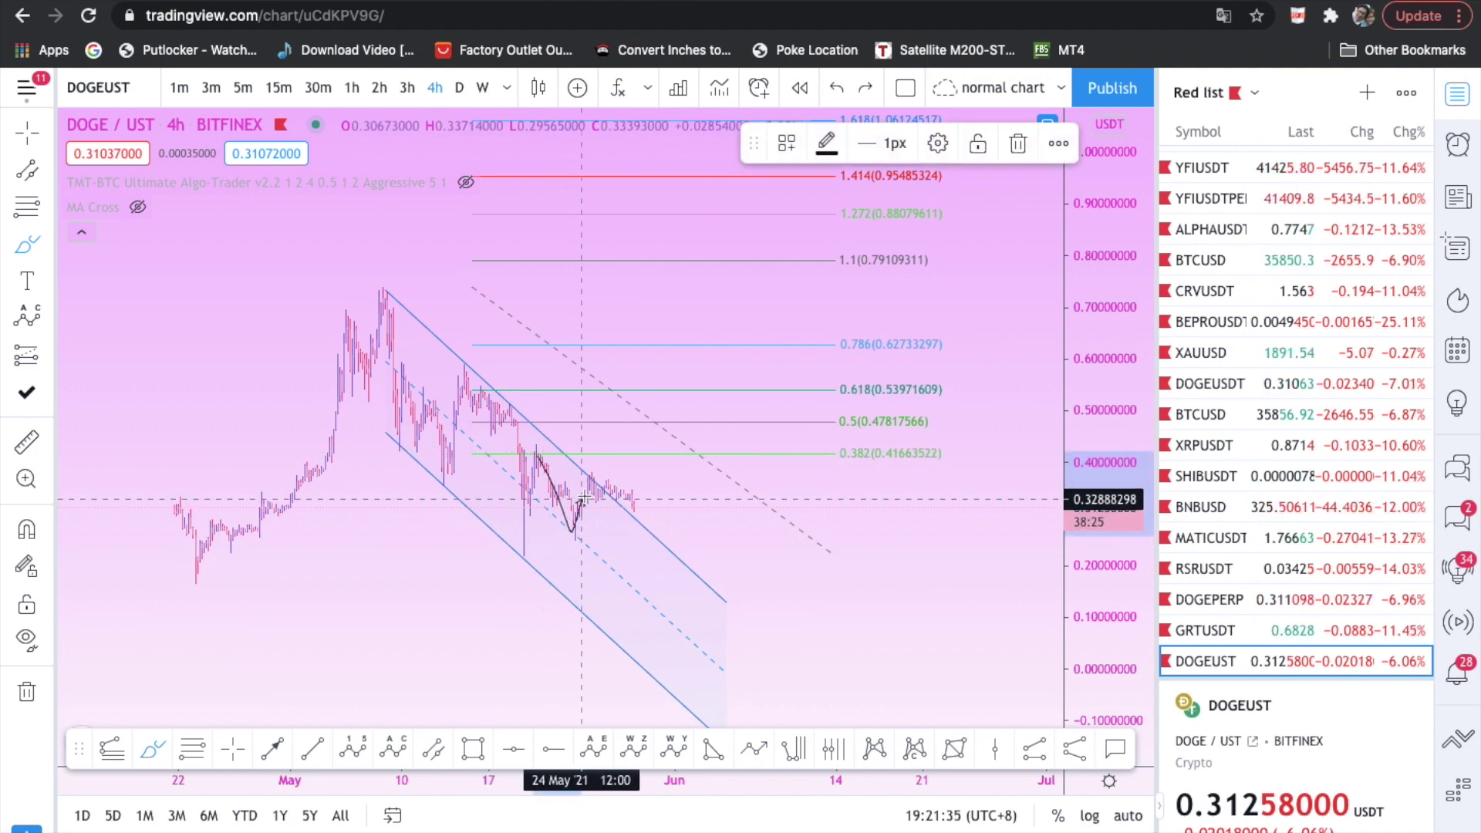
{"action": "left_click_drag", "start_coordinate": [591, 478], "coordinate": [644, 544]}
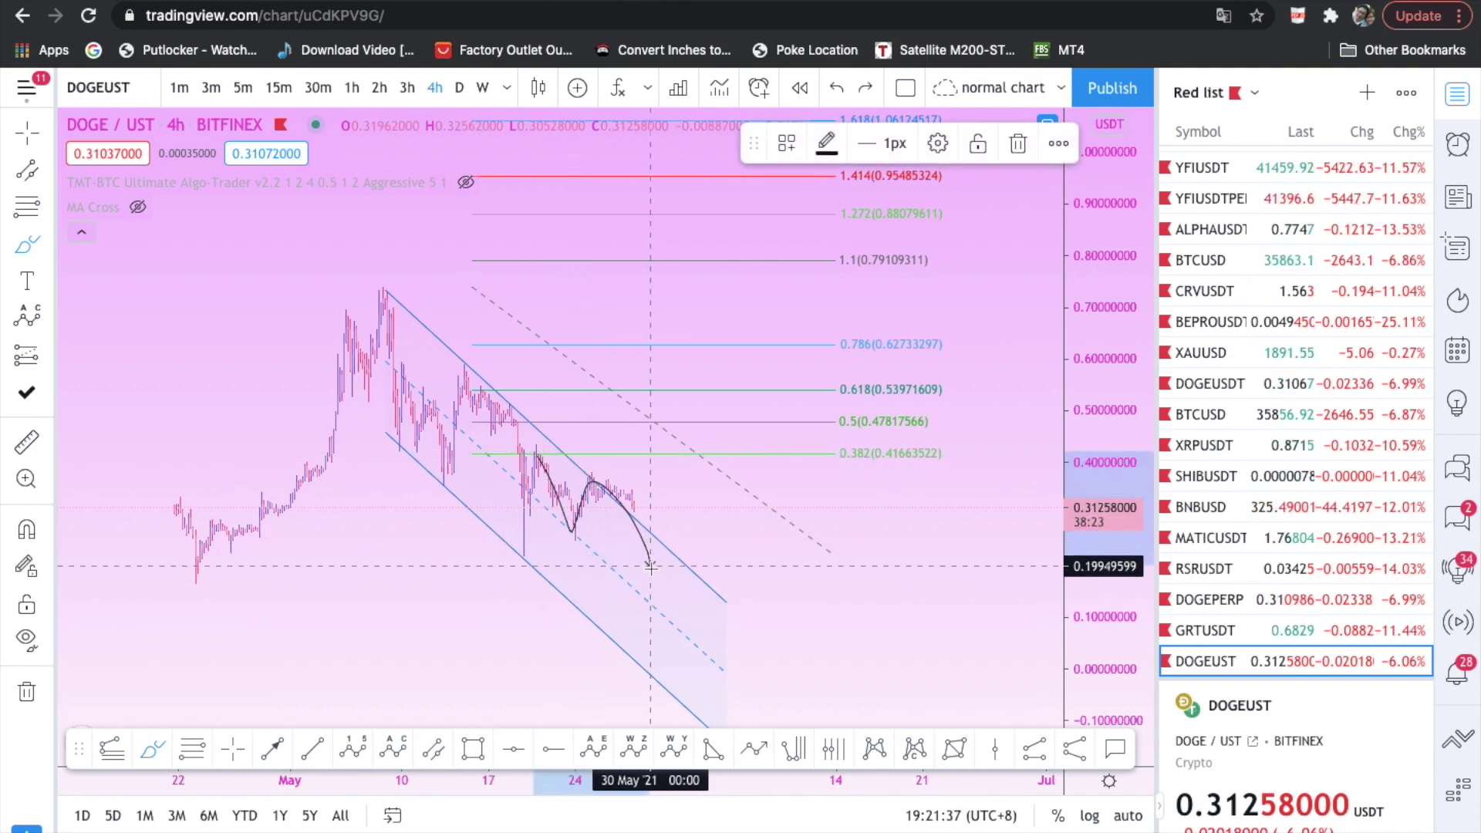
{"action": "left_click_drag", "start_coordinate": [651, 571], "coordinate": [663, 393]}
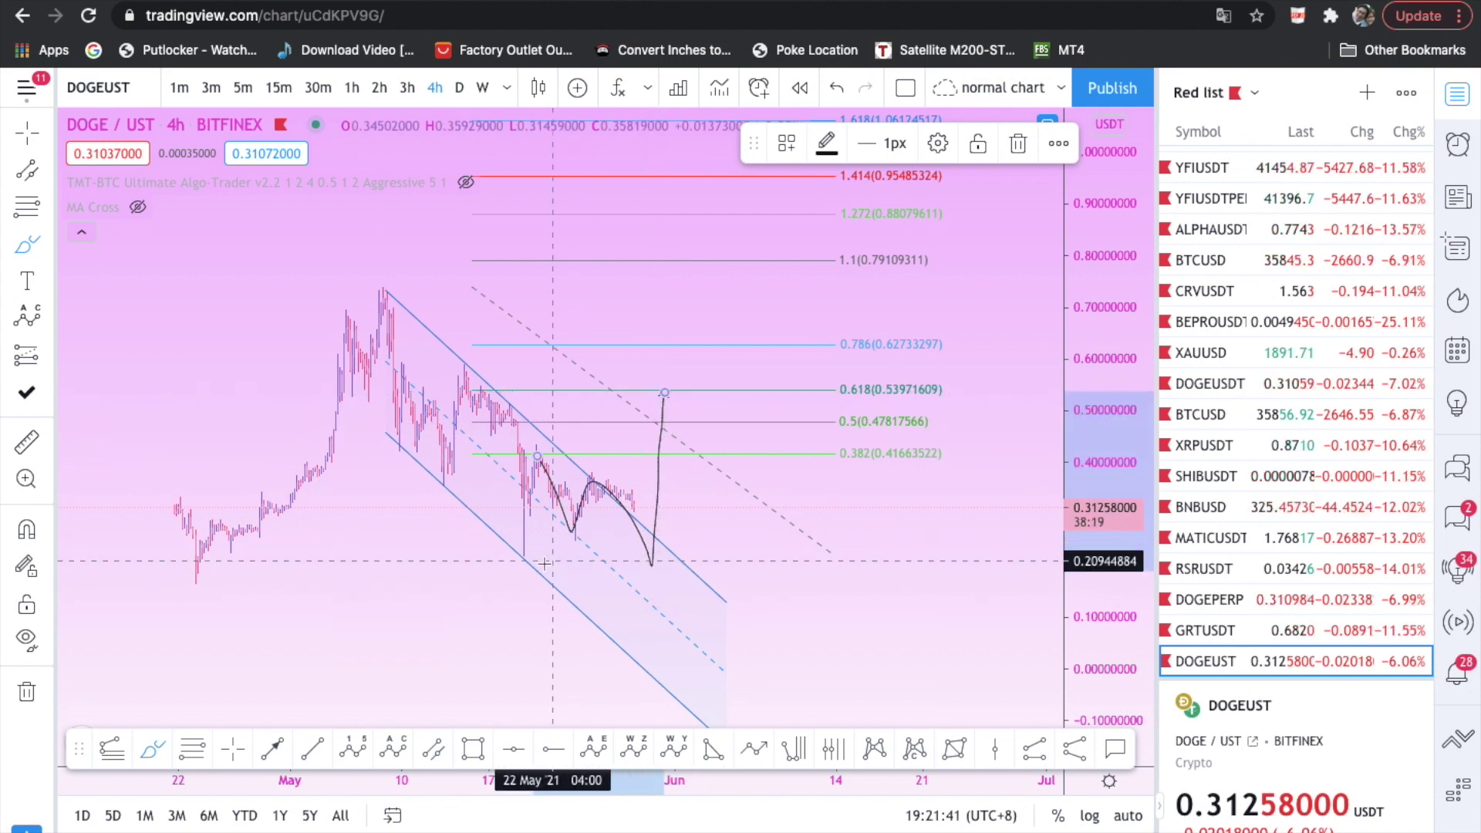
{"action": "mouse_move", "coordinate": [528, 561]}
{"action": "left_mouse_down"}
{"action": "mouse_move", "coordinate": [540, 448]}
{"action": "mouse_move", "coordinate": [627, 543]}
{"action": "mouse_move", "coordinate": [694, 473]}
{"action": "mouse_move", "coordinate": [712, 397]}
{"action": "left_mouse_up"}
{"action": "key", "text": "ctrl+z"}
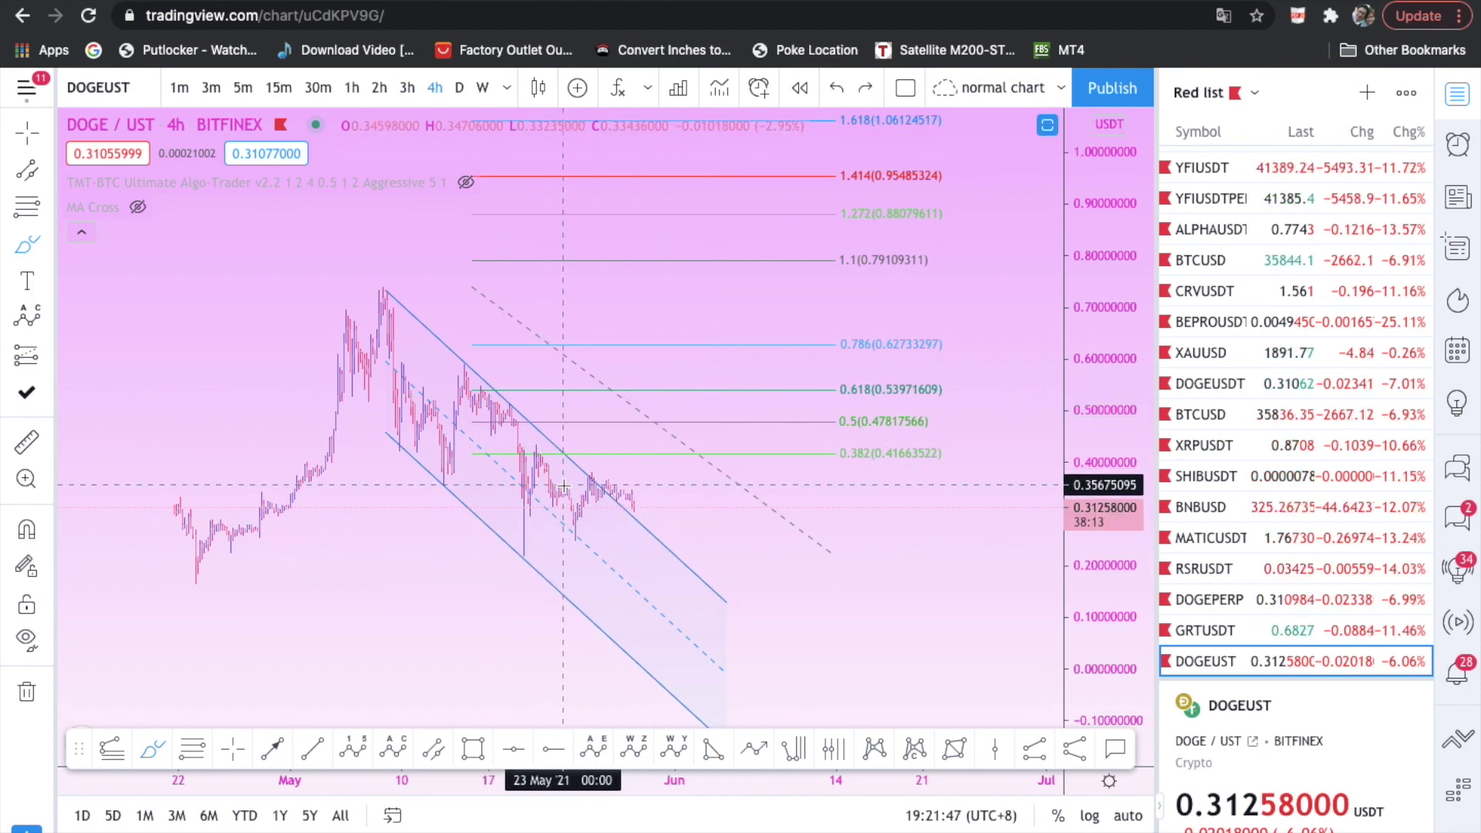
- Try a brushed double dip from about 0.42 and a larger rise, fall and rally from the channel-edge low to the 0.618 level; undo both
{"action": "mouse_move", "coordinate": [540, 445]}
{"action": "left_mouse_down"}
{"action": "mouse_move", "coordinate": [571, 510]}
{"action": "mouse_move", "coordinate": [617, 486]}
{"action": "mouse_move", "coordinate": [635, 551]}
{"action": "left_mouse_up"}
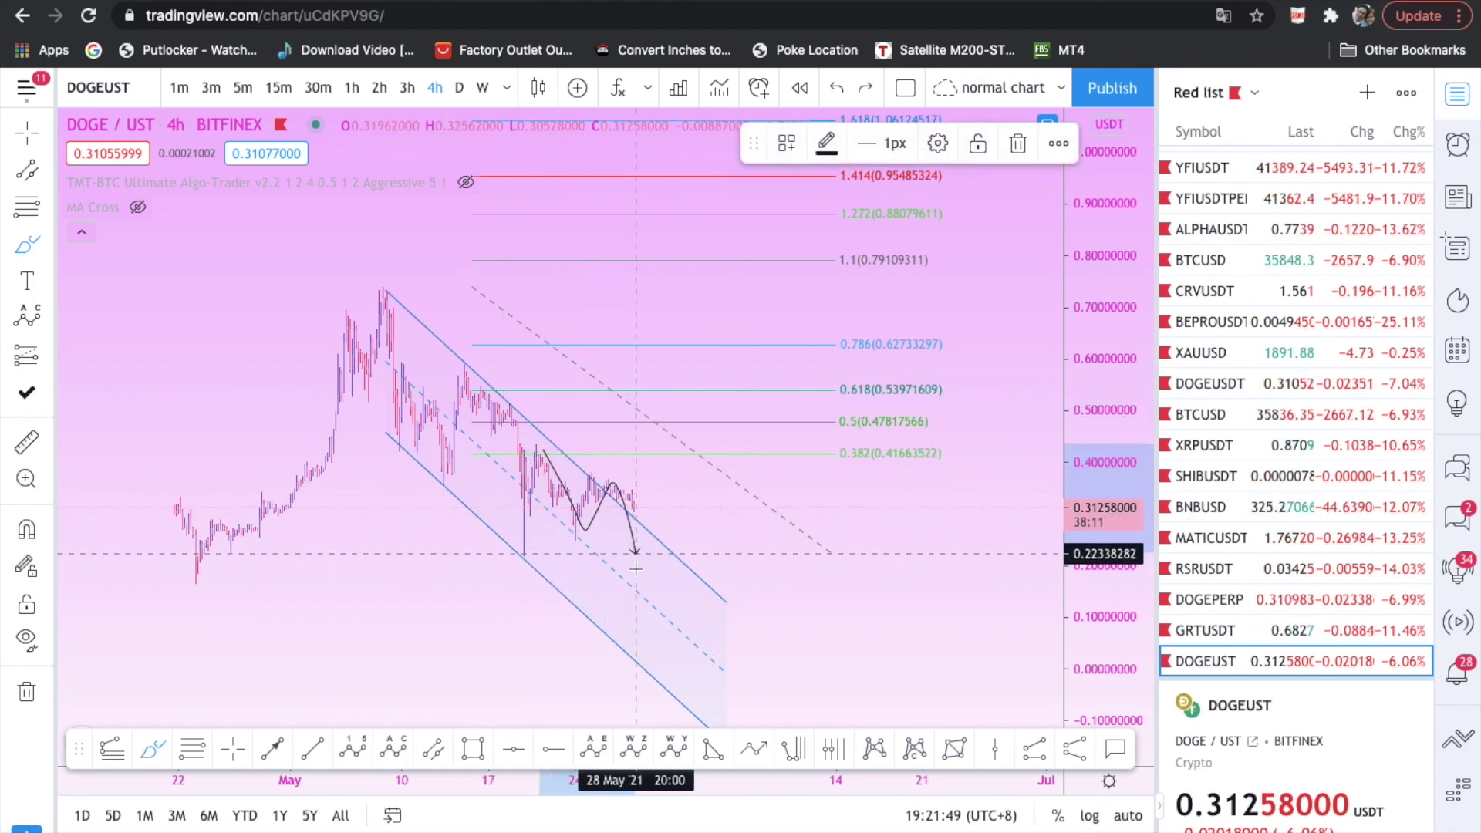
{"action": "mouse_move", "coordinate": [524, 546]}
{"action": "left_mouse_down"}
{"action": "mouse_move", "coordinate": [544, 446]}
{"action": "mouse_move", "coordinate": [634, 560]}
{"action": "mouse_move", "coordinate": [681, 387]}
{"action": "left_mouse_up"}
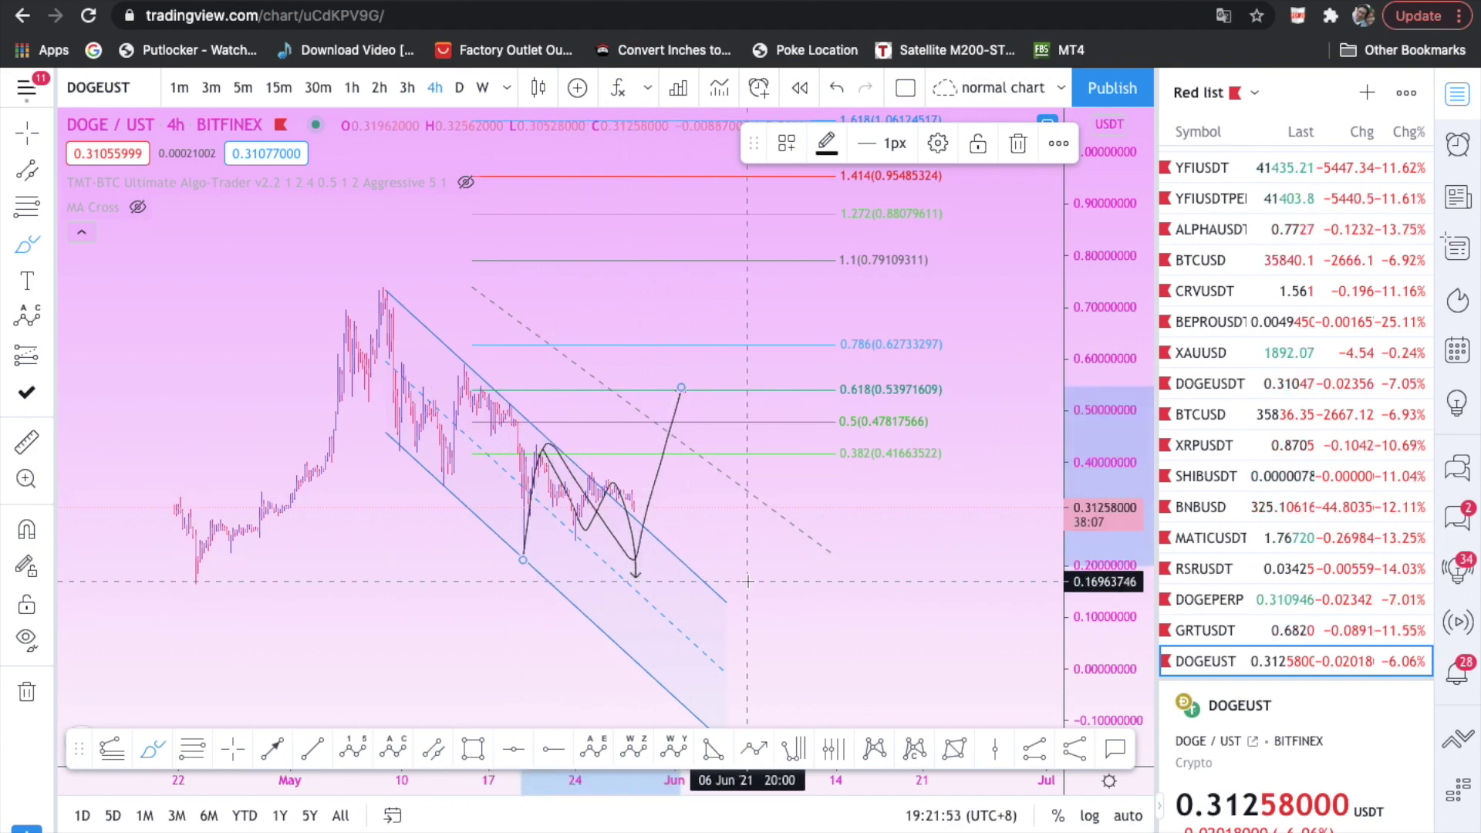
{"action": "key", "text": "ctrl+z"}
{"action": "key", "text": "ctrl+z"}
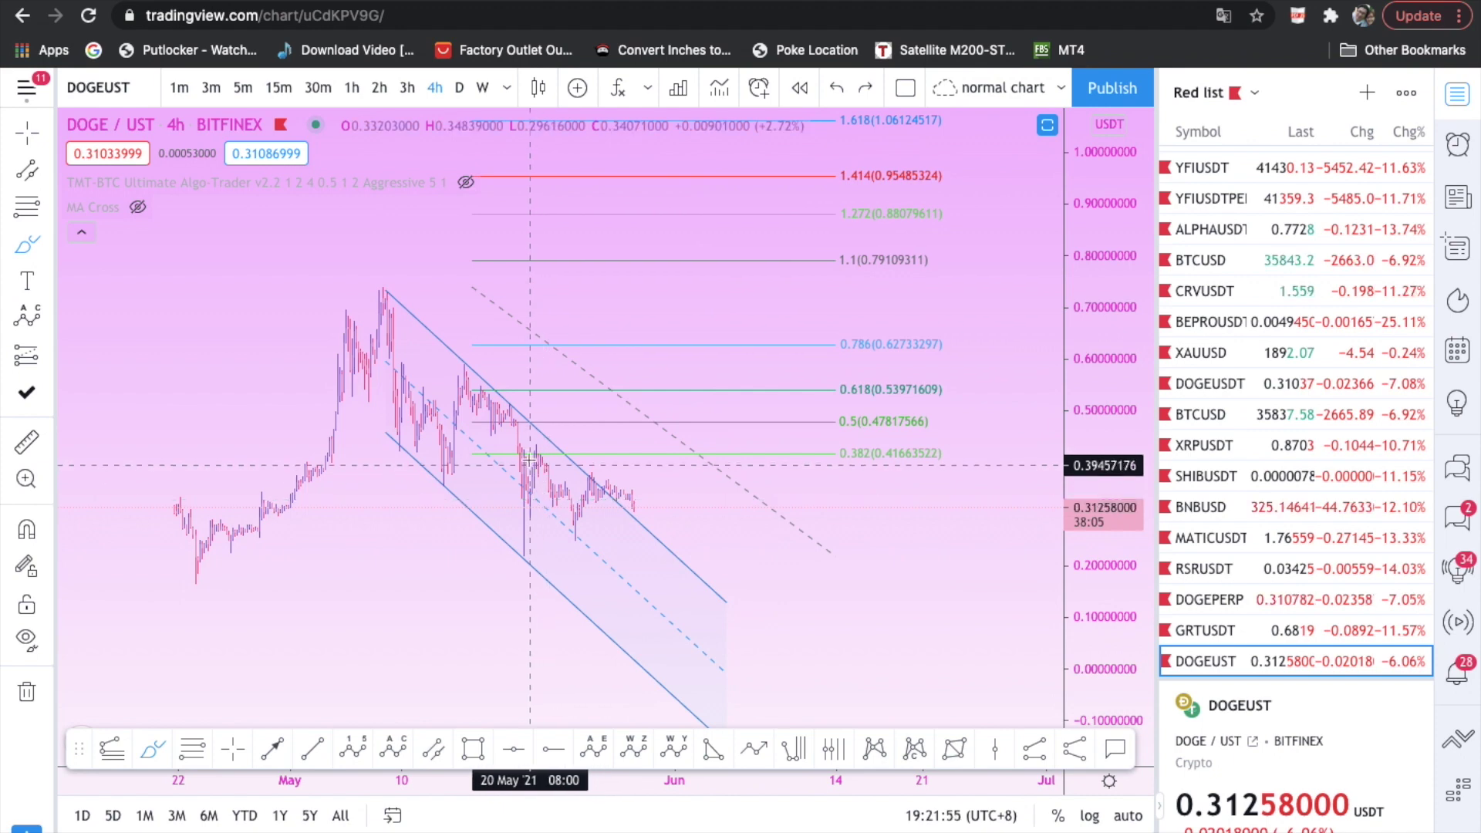
- Try brushing the bounce from the channel's lower edge and the following decline to the 24 May low, and undo the sketch
{"action": "left_click_drag", "start_coordinate": [523, 459], "coordinate": [548, 469]}
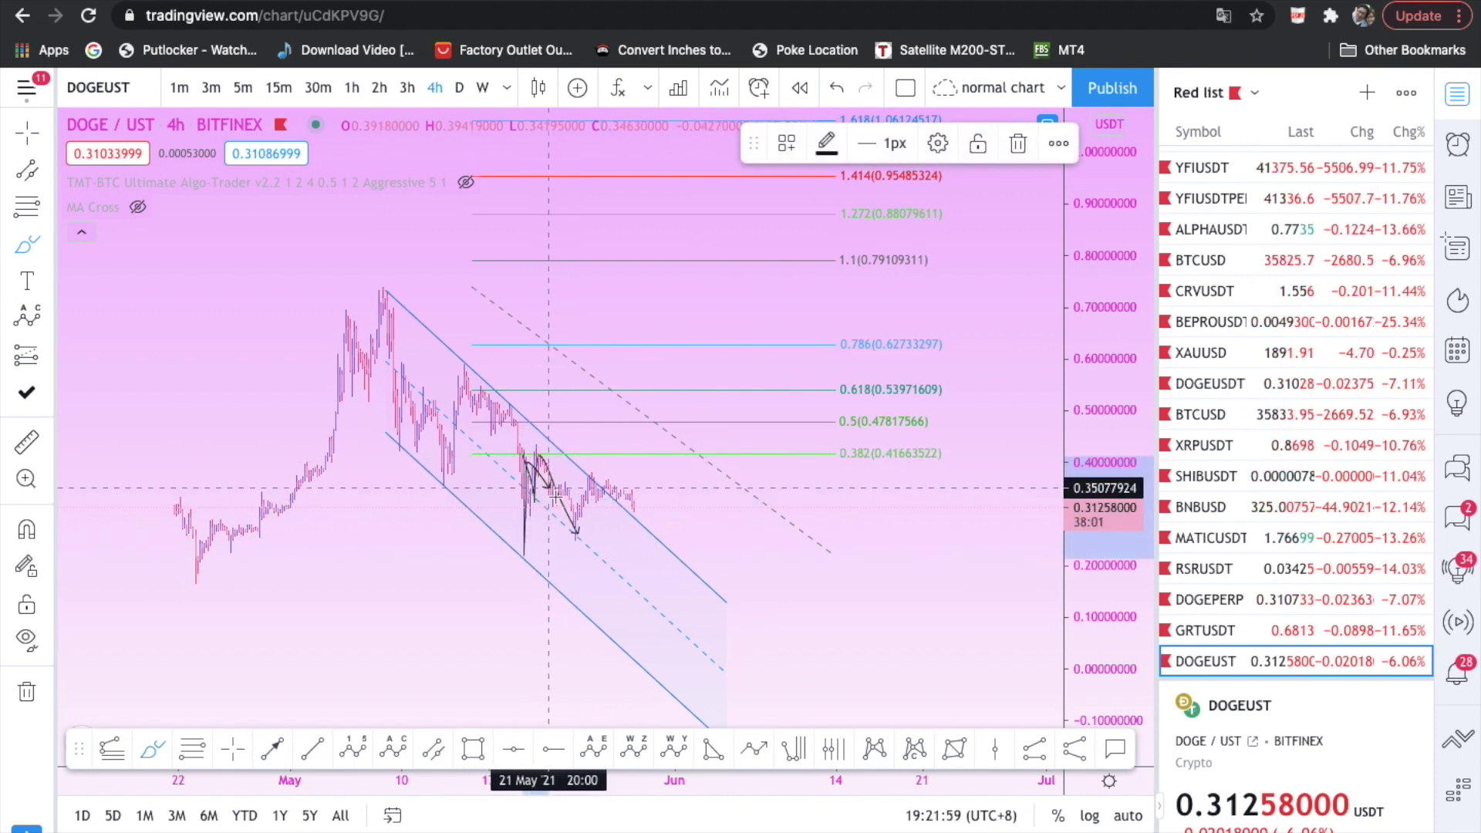
{"action": "scroll", "coordinate": [582, 549], "scroll_direction": "down", "scroll_amount": 1}
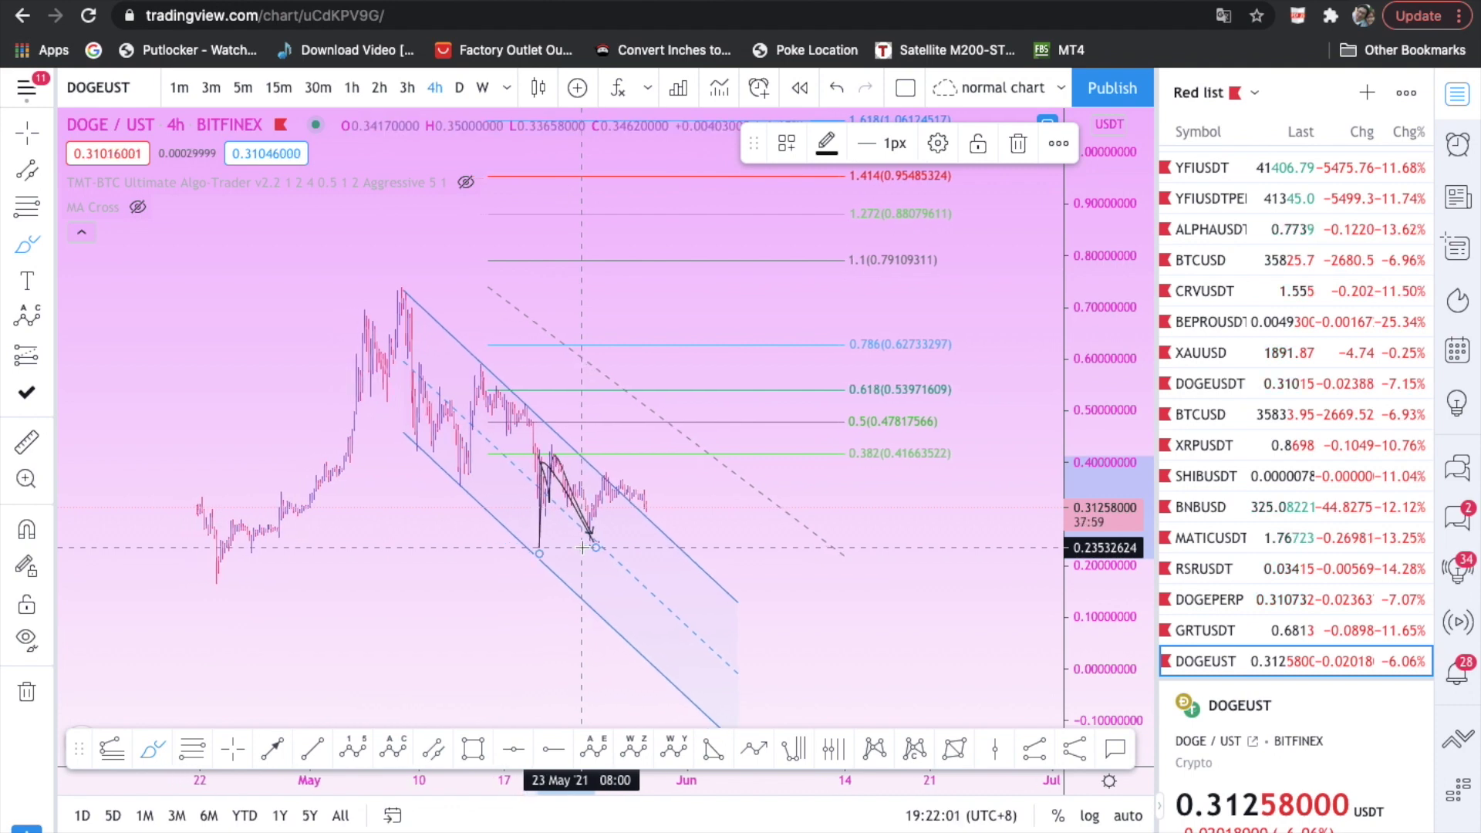
{"action": "key", "text": "ctrl+z"}
- Try brushing a stepped rise from the 24 May low, first to the 0.5 level and again to the 0.618 level, undoing each attempt
{"action": "mouse_move", "coordinate": [588, 531]}
{"action": "left_mouse_down"}
{"action": "mouse_move", "coordinate": [592, 501]}
{"action": "mouse_move", "coordinate": [641, 487]}
{"action": "mouse_move", "coordinate": [653, 414]}
{"action": "left_mouse_up"}
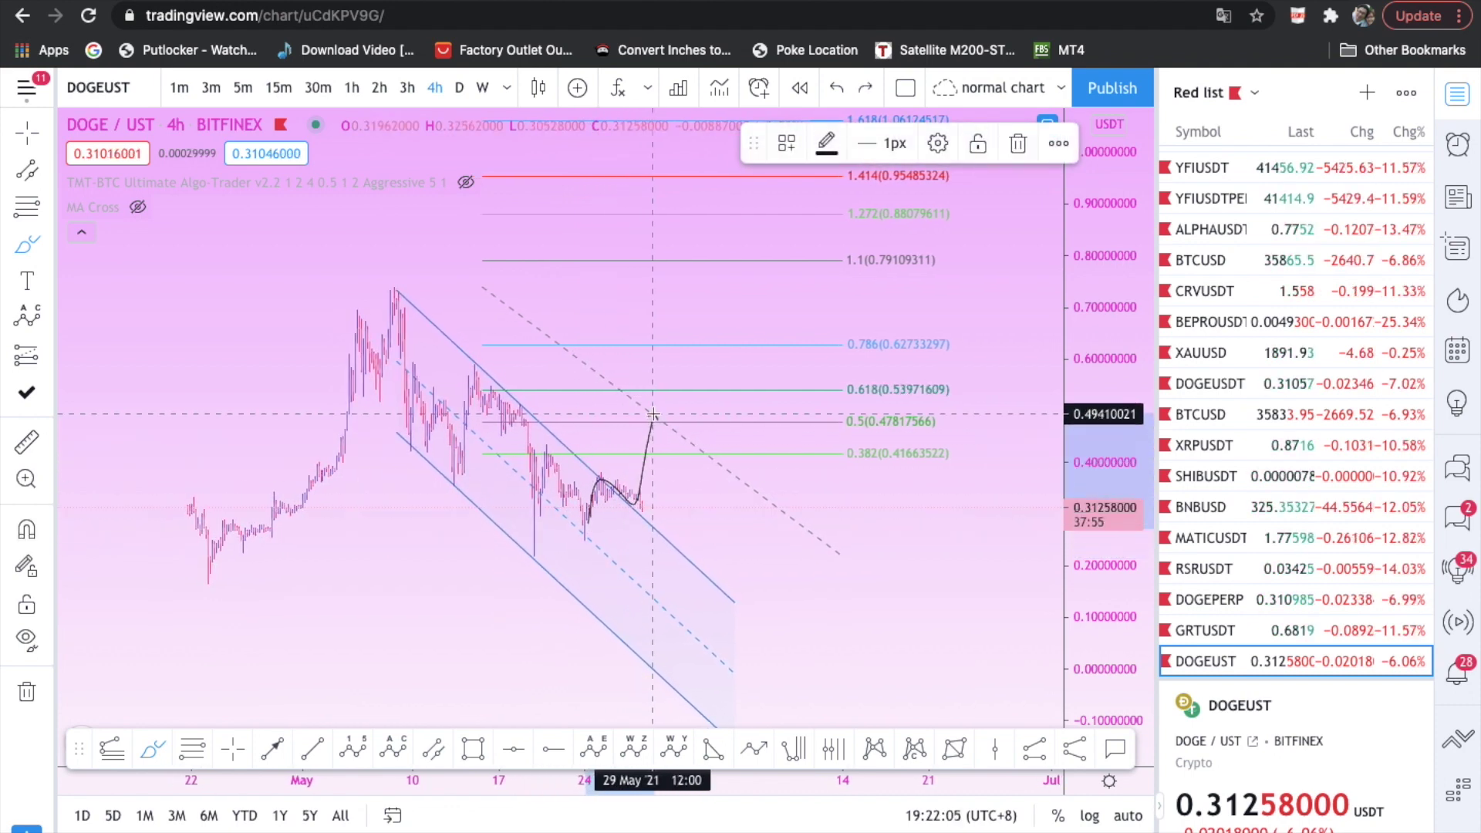
{"action": "key", "text": "ctrl+z"}
{"action": "mouse_move", "coordinate": [584, 533]}
{"action": "left_mouse_down"}
{"action": "mouse_move", "coordinate": [594, 485]}
{"action": "mouse_move", "coordinate": [641, 512]}
{"action": "mouse_move", "coordinate": [663, 391]}
{"action": "mouse_move", "coordinate": [679, 428]}
{"action": "mouse_move", "coordinate": [708, 383]}
{"action": "left_mouse_up"}
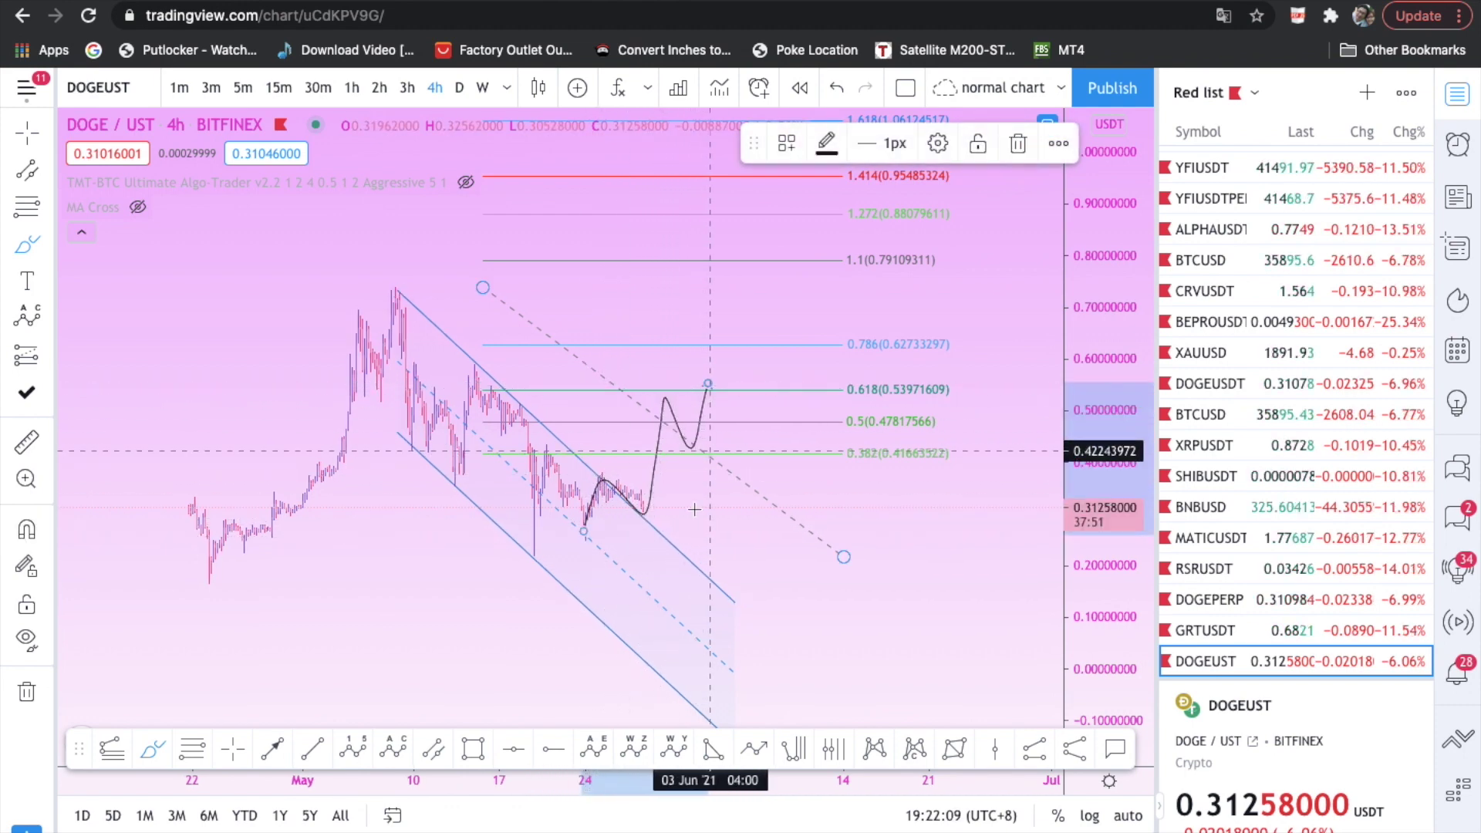
{"action": "key", "text": "ctrl+z"}
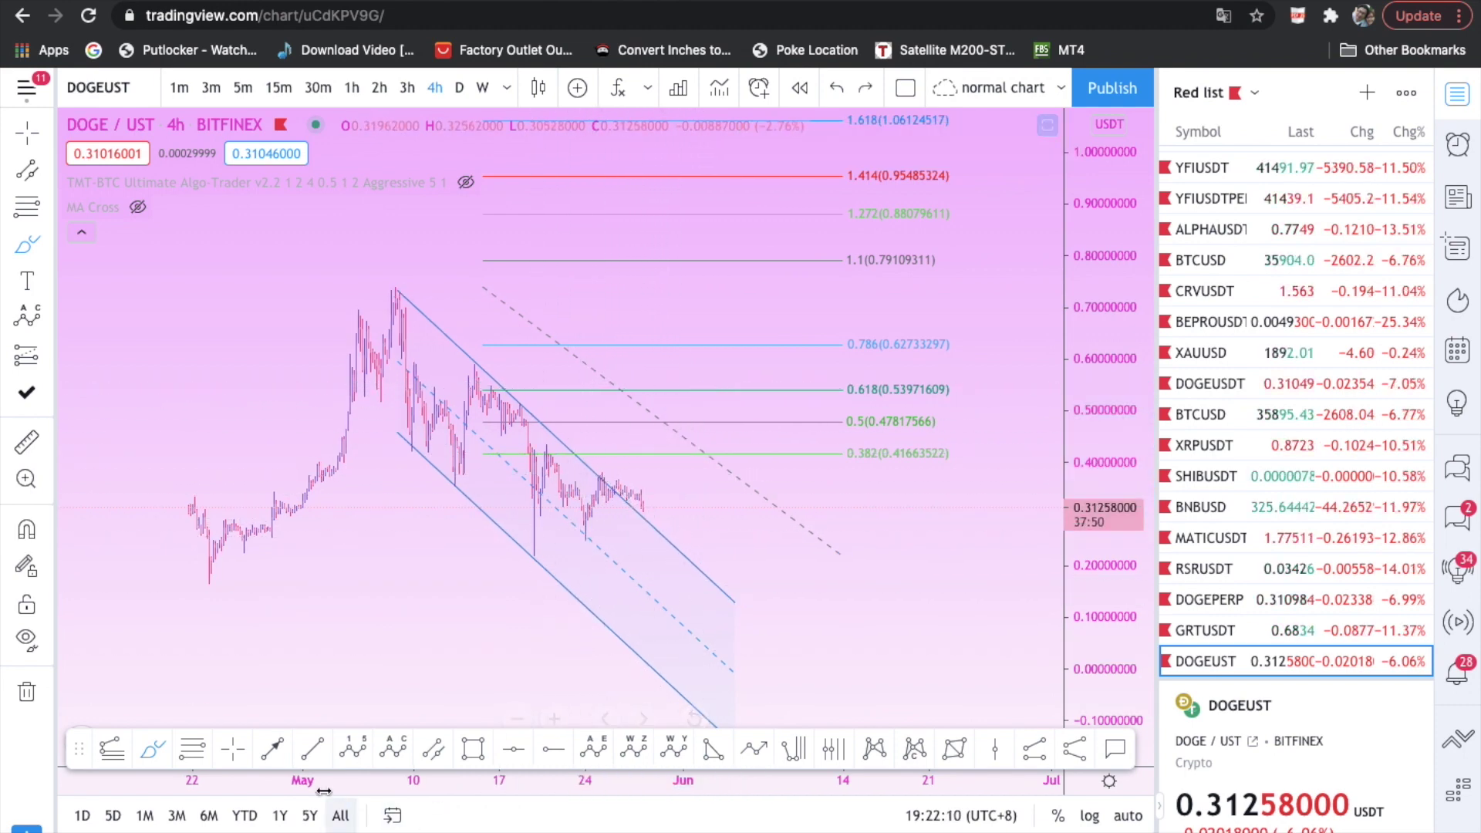
- Draw an ABC correction wave from about 0.22 at the channel's lower edge, with A about 0.43, B at the 24 May low and C at the 0.618 level
{"action": "left_click", "coordinate": [395, 750]}
{"action": "left_click", "coordinate": [526, 554]}
{"action": "left_click", "coordinate": [536, 447]}
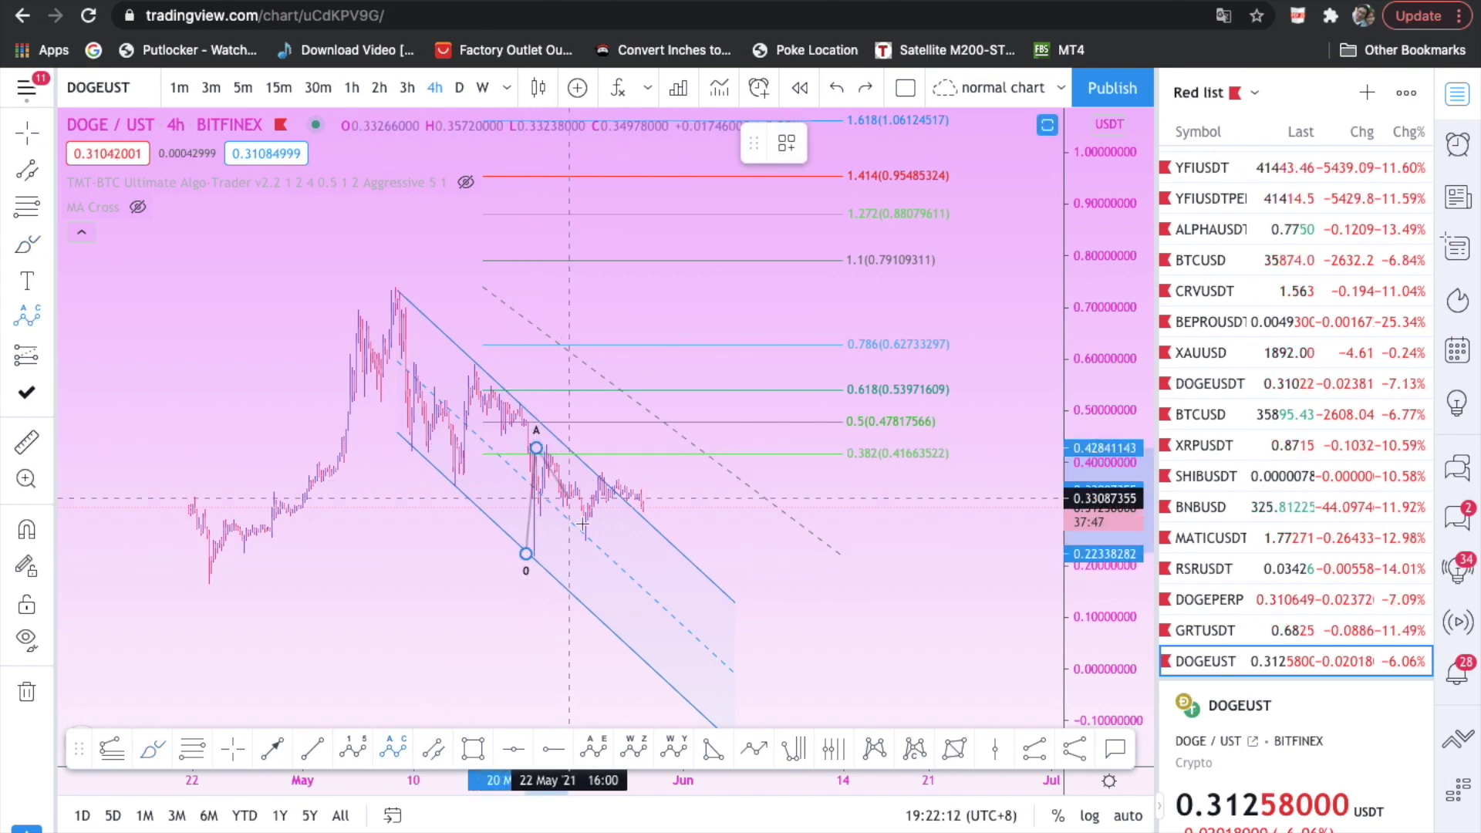
{"action": "left_click", "coordinate": [594, 538]}
{"action": "left_click", "coordinate": [694, 392]}
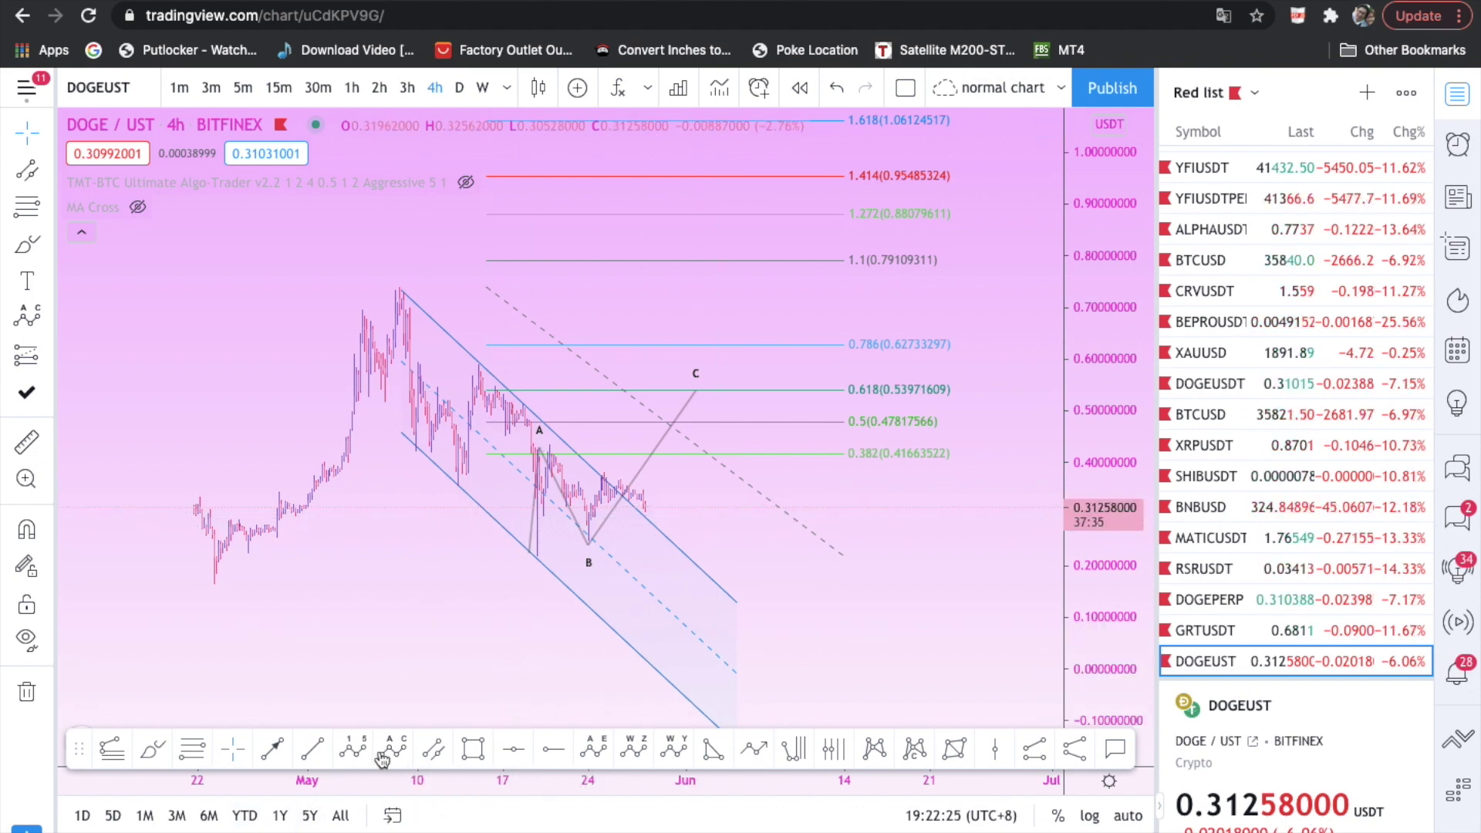
- Draw a small descending parallel channel around the latest candles, its upper line running from about 0.38 on 25 May to about 0.31 on 1 June
{"action": "left_click", "coordinate": [442, 755]}
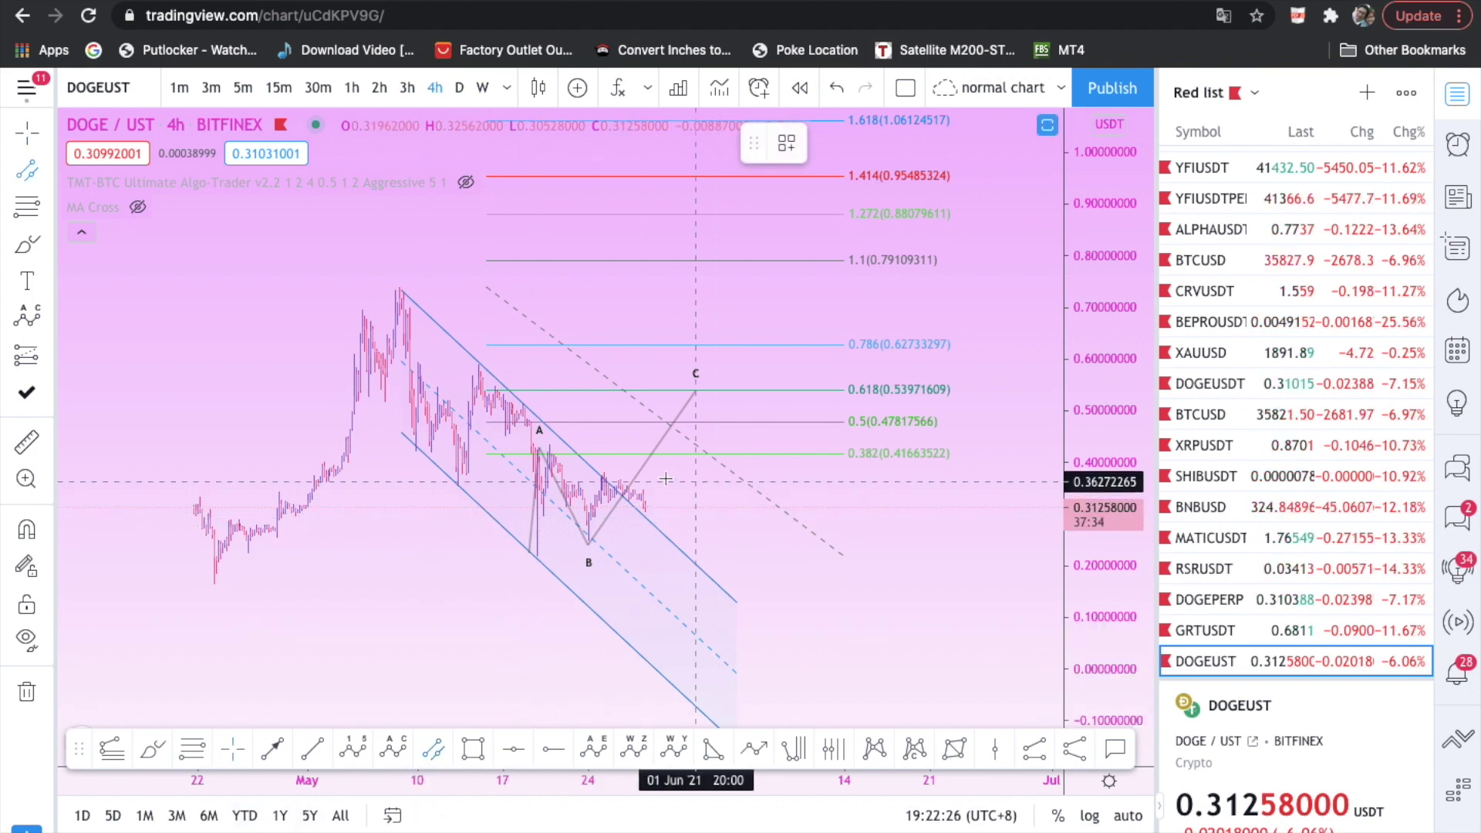
{"action": "left_click", "coordinate": [601, 472]}
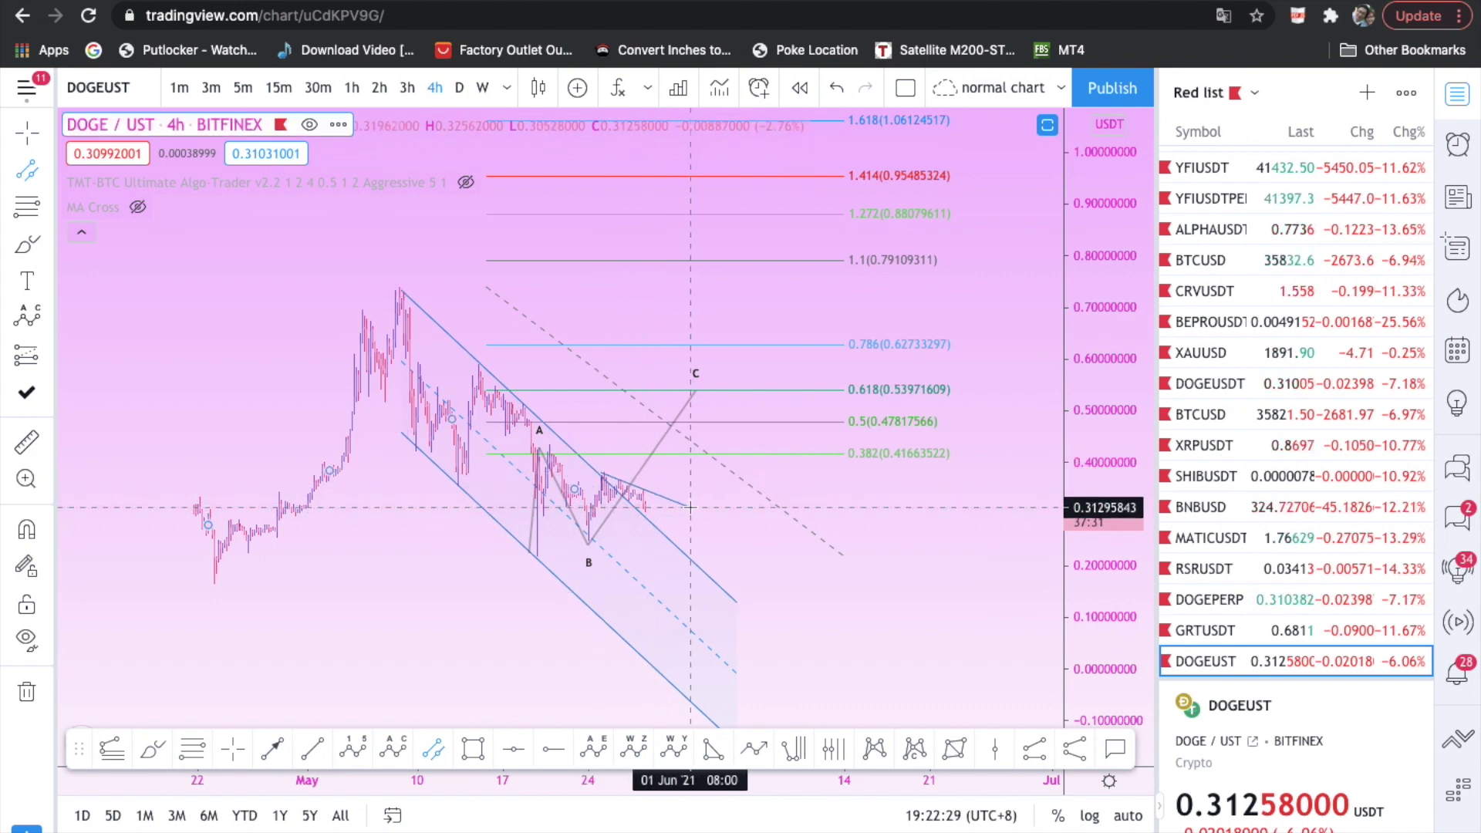
{"action": "left_click", "coordinate": [690, 506]}
{"action": "left_click", "coordinate": [684, 532]}
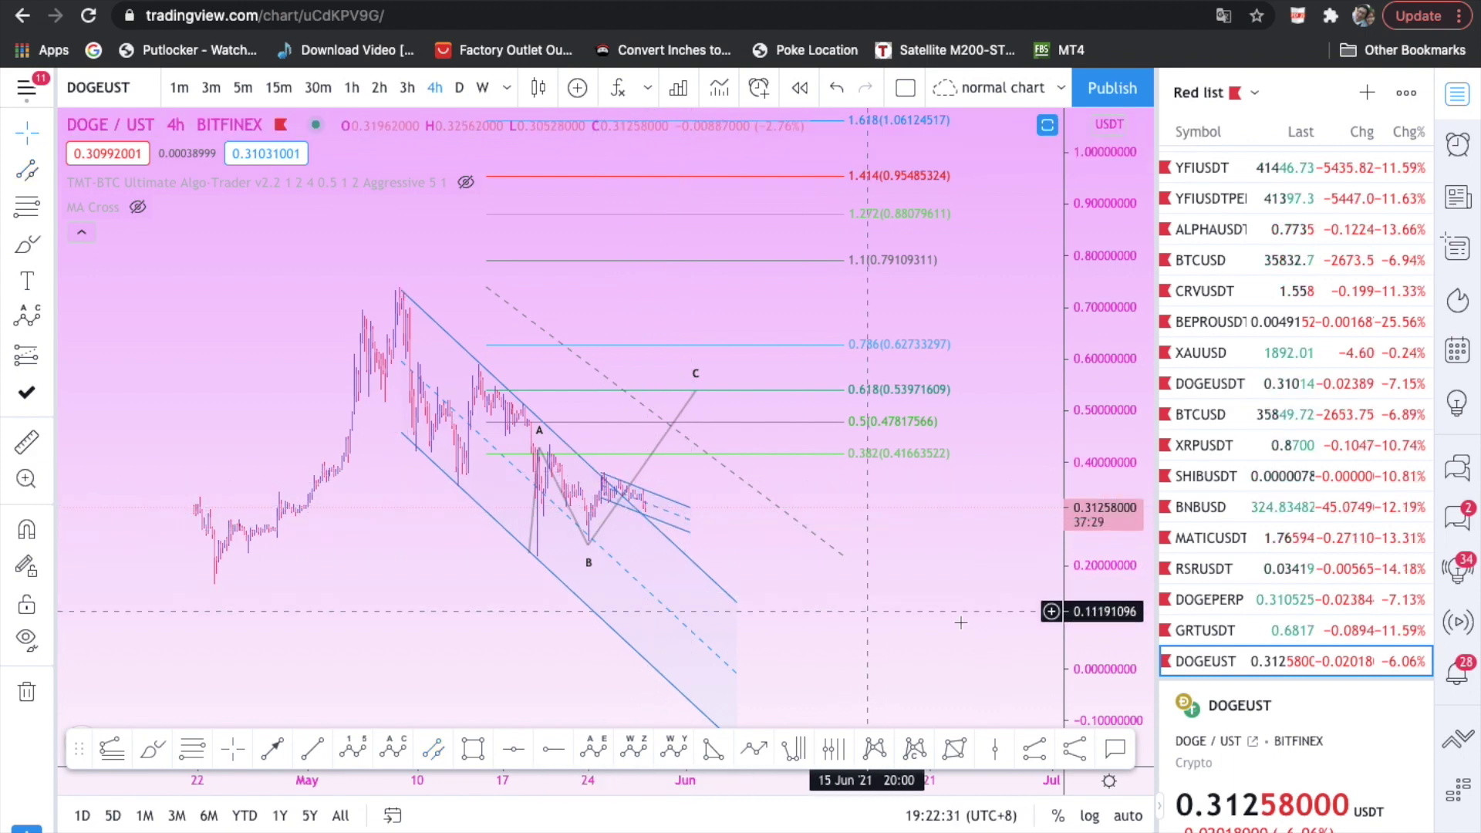
- Try brushing a dip to the small channel's lower edge followed by rises to the 0.5 level and towards the 0.618 level, and undo the sketches
{"action": "double_click", "coordinate": [1103, 617]}
{"action": "left_click_drag", "start_coordinate": [858, 623], "coordinate": [936, 513]}
{"action": "left_click_drag", "start_coordinate": [861, 783], "coordinate": [713, 782]}
{"action": "left_click_drag", "start_coordinate": [621, 506], "coordinate": [668, 519]}
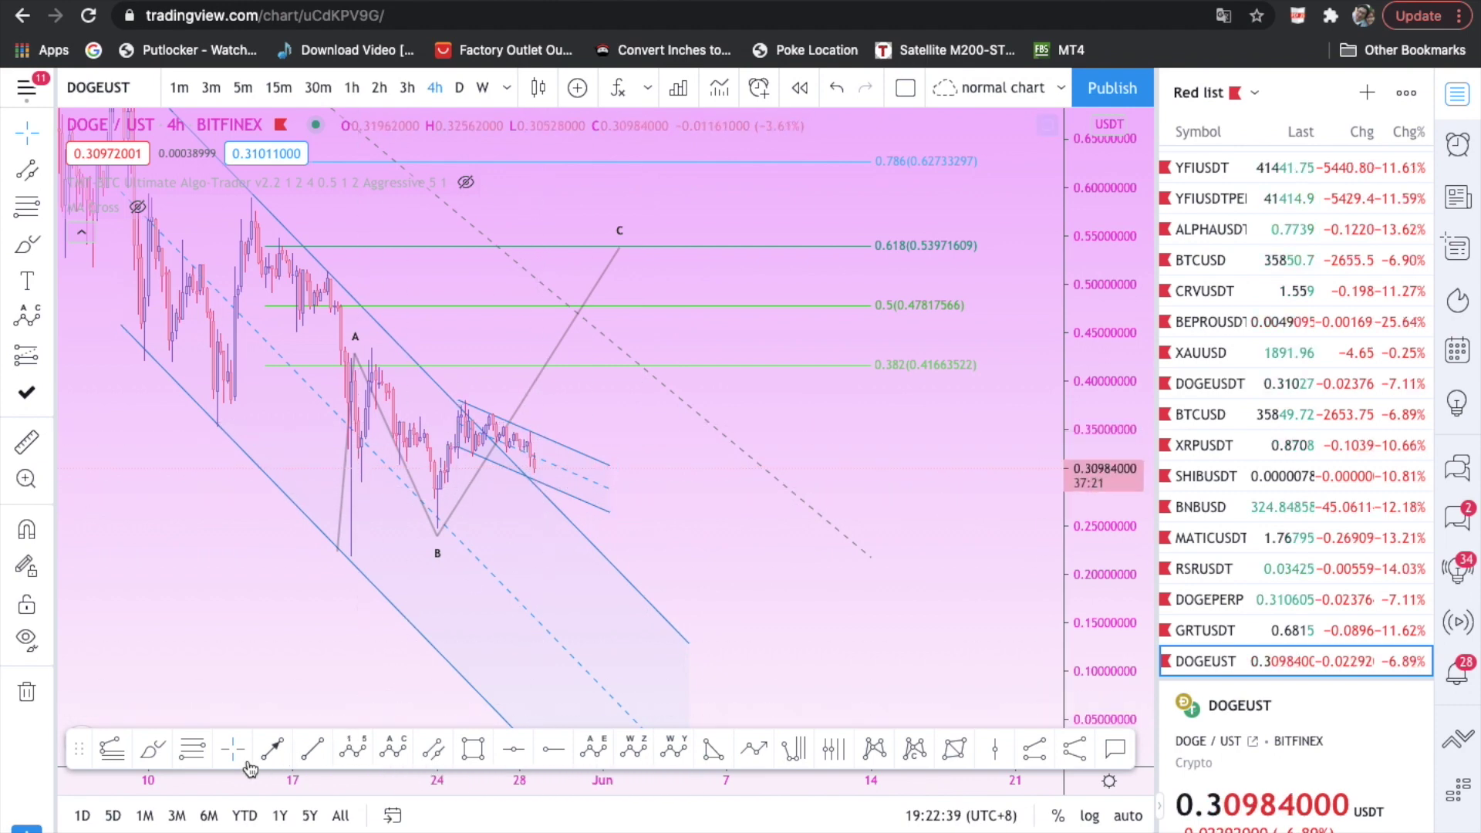
{"action": "left_click", "coordinate": [539, 478]}
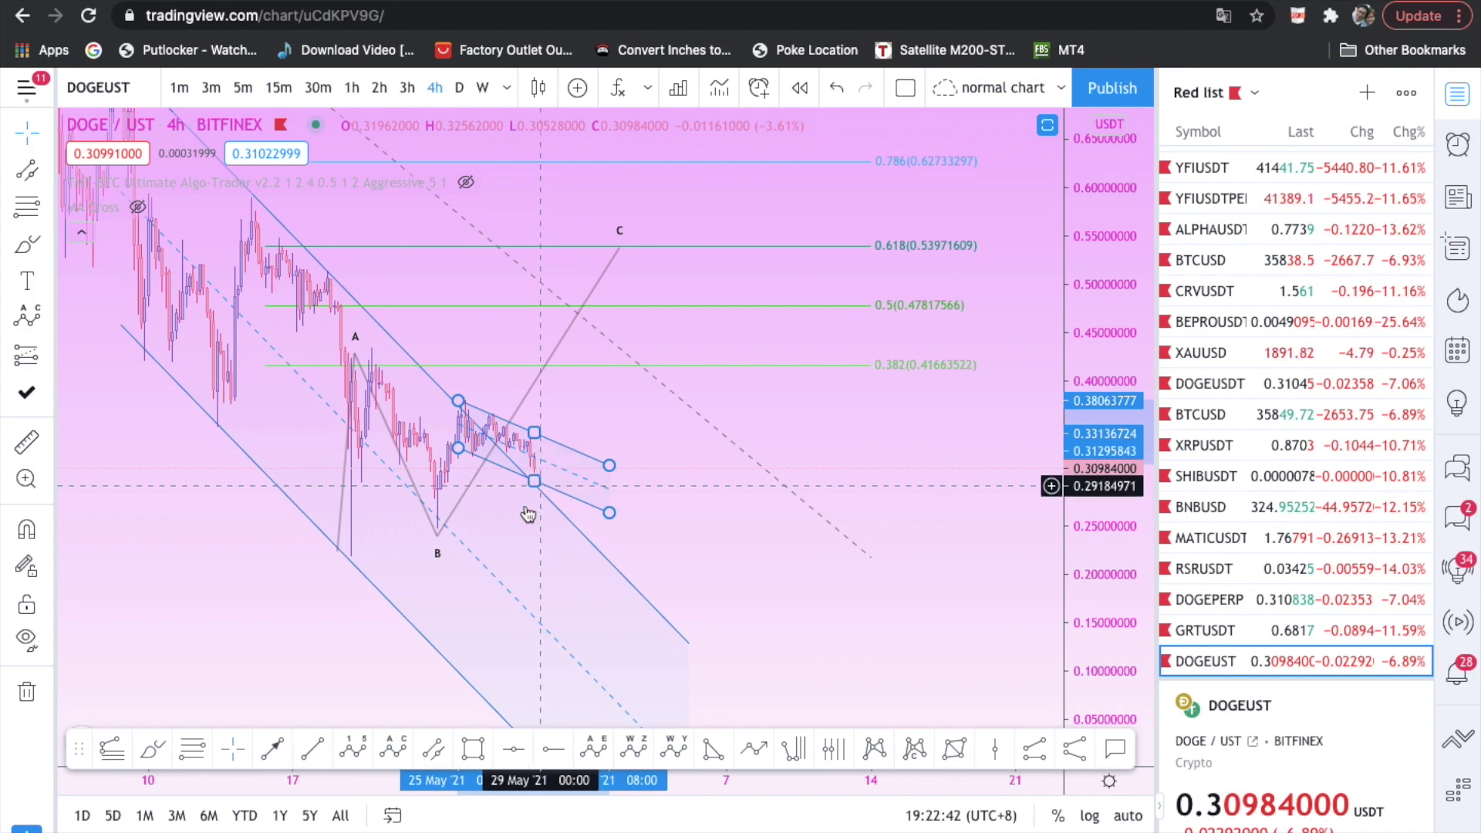
{"action": "left_click", "coordinate": [186, 749]}
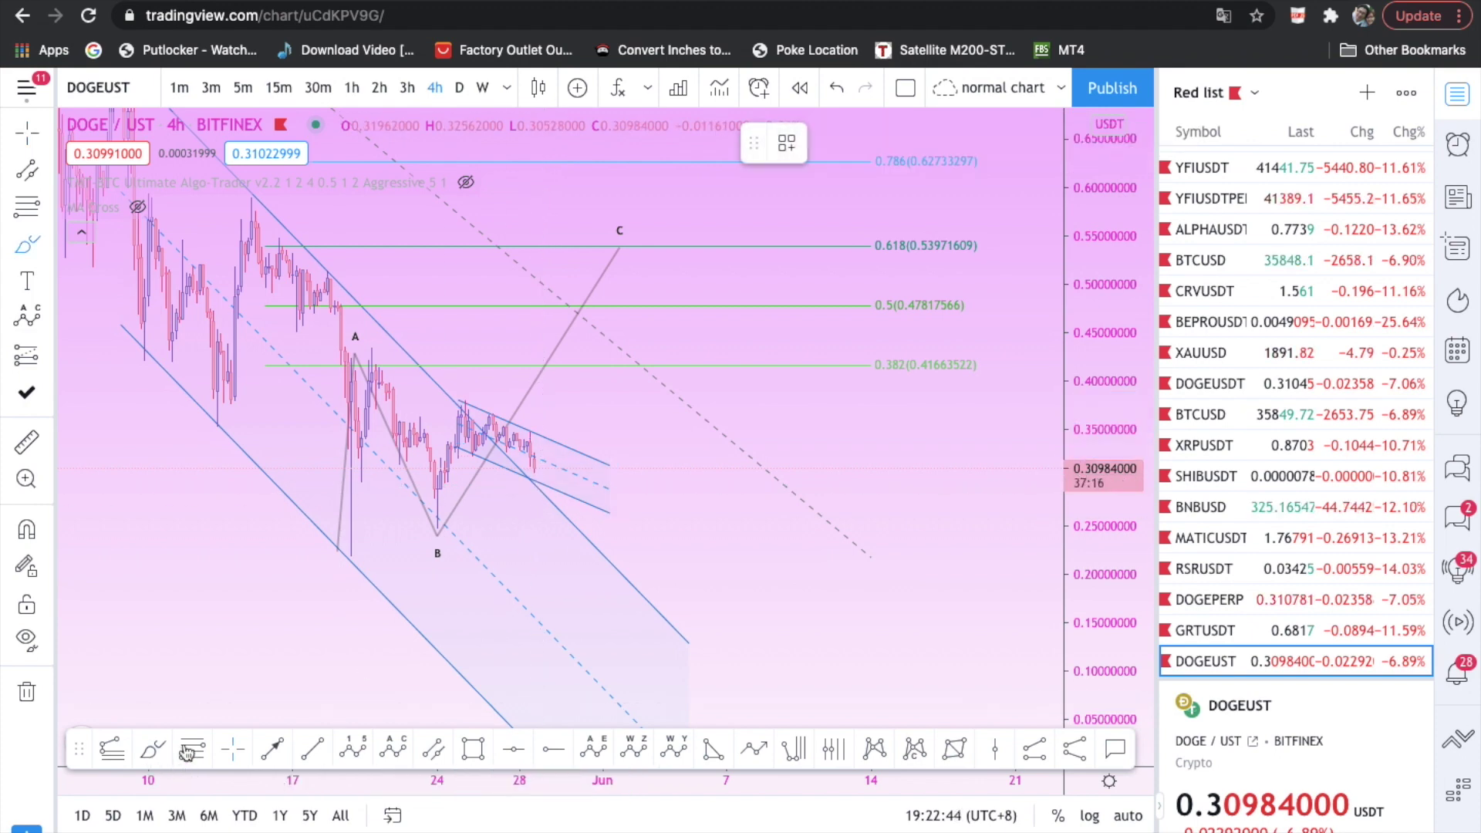
{"action": "left_click", "coordinate": [538, 477]}
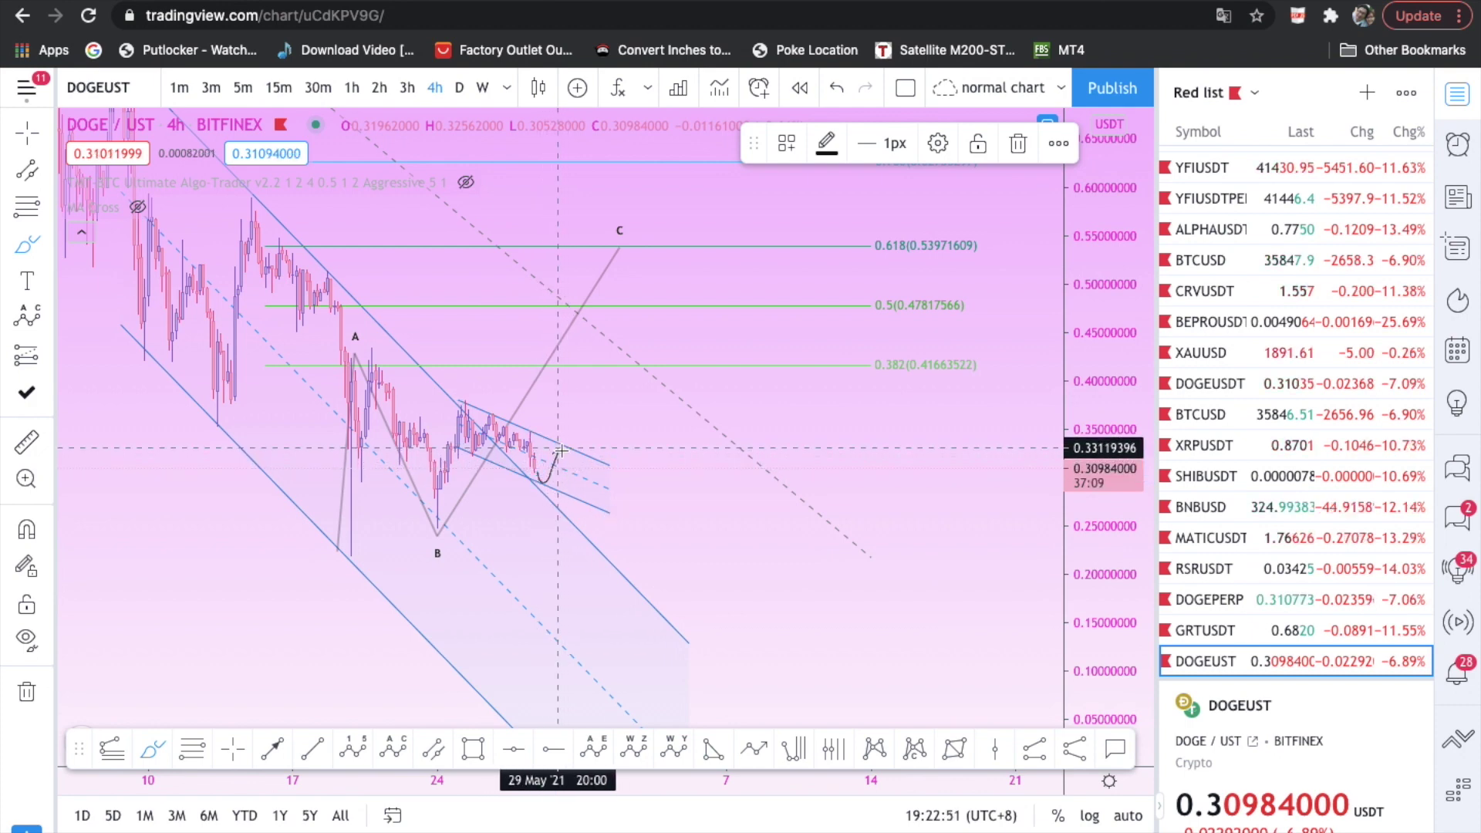
{"action": "left_click_drag", "start_coordinate": [568, 461], "coordinate": [599, 314]}
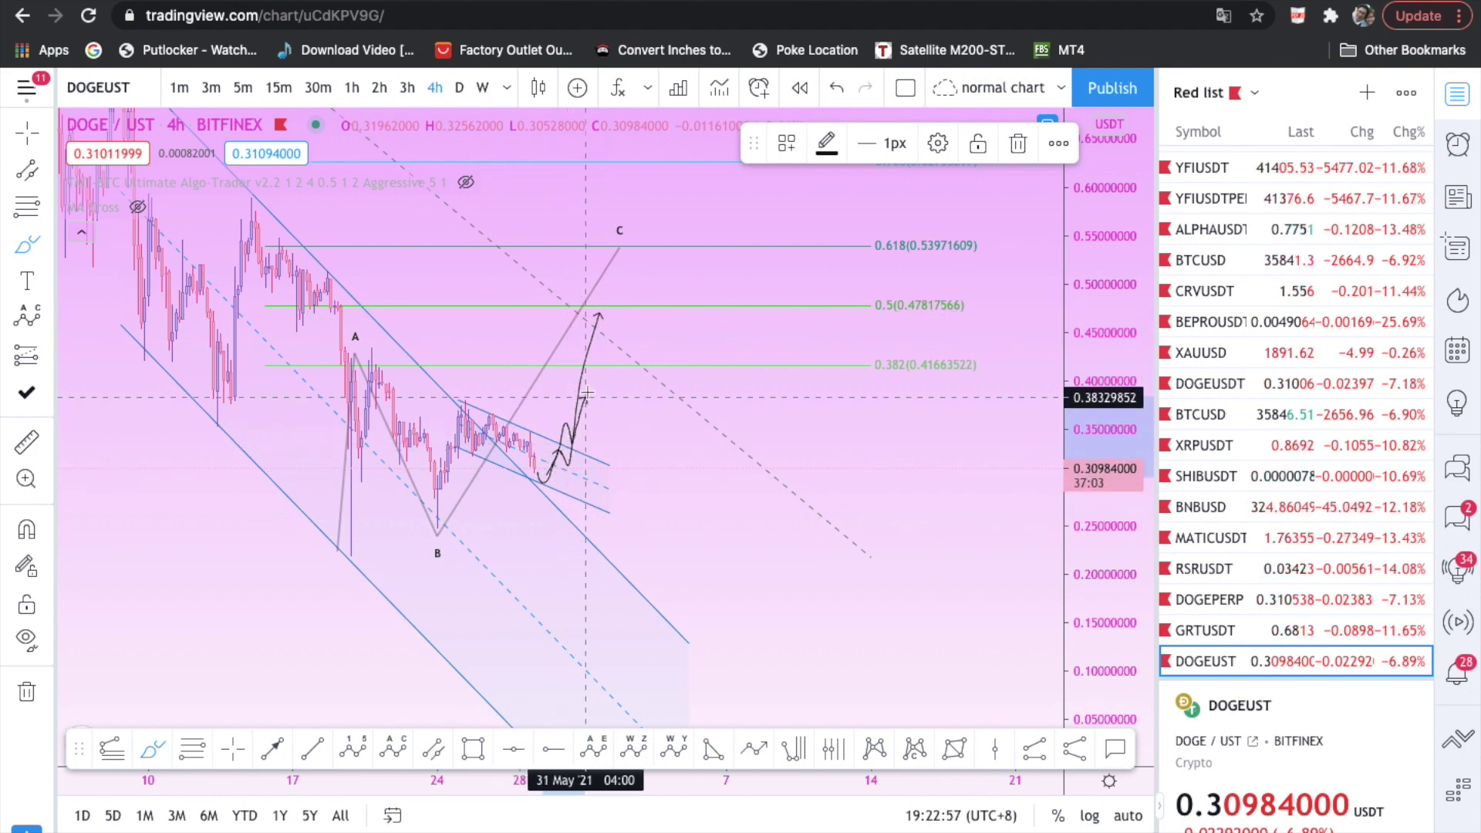
{"action": "left_click_drag", "start_coordinate": [584, 397], "coordinate": [637, 259]}
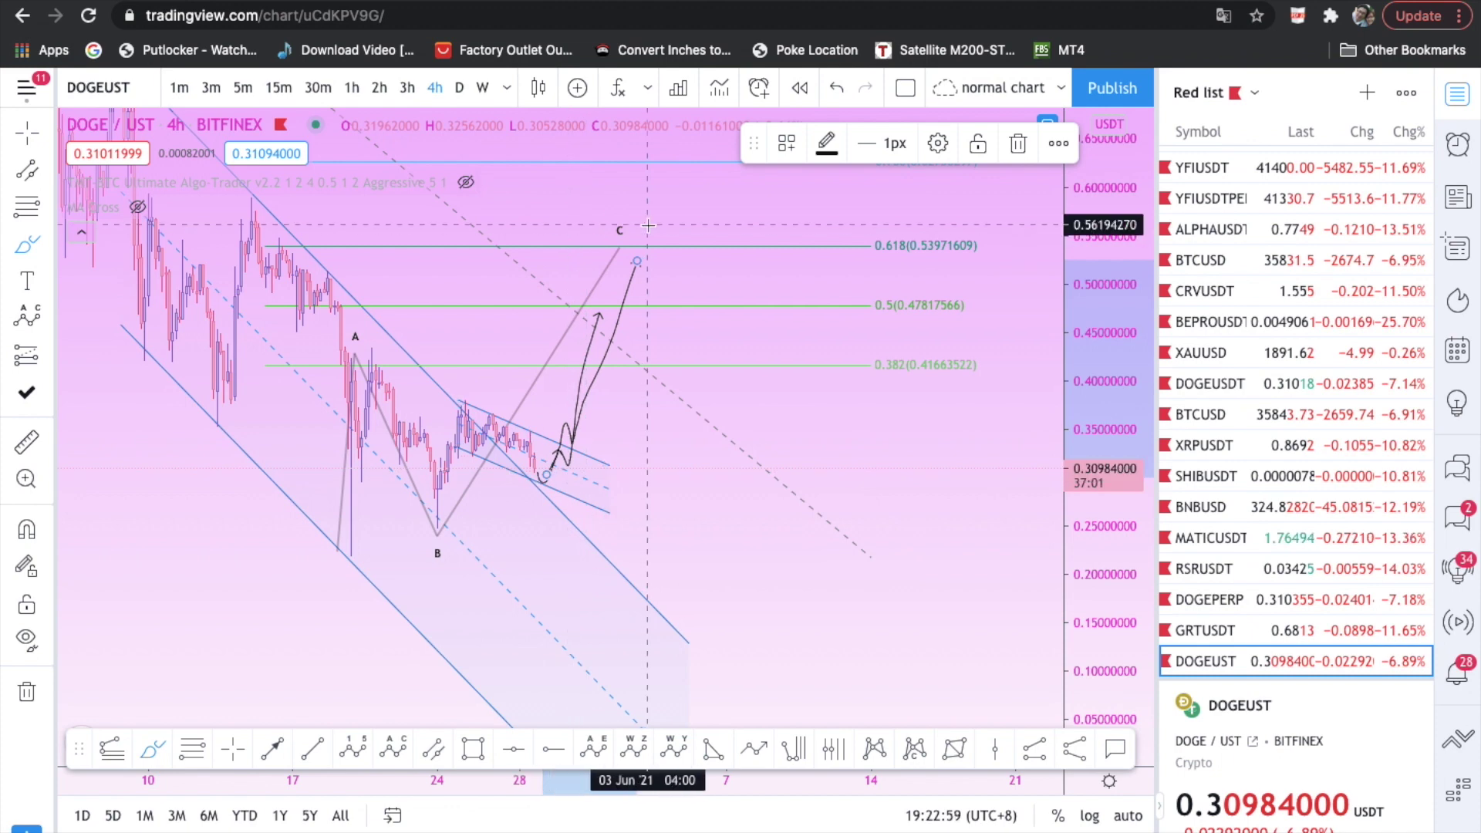
{"action": "key", "text": "ctrl+z"}
{"action": "key", "text": "ctrl+z"}
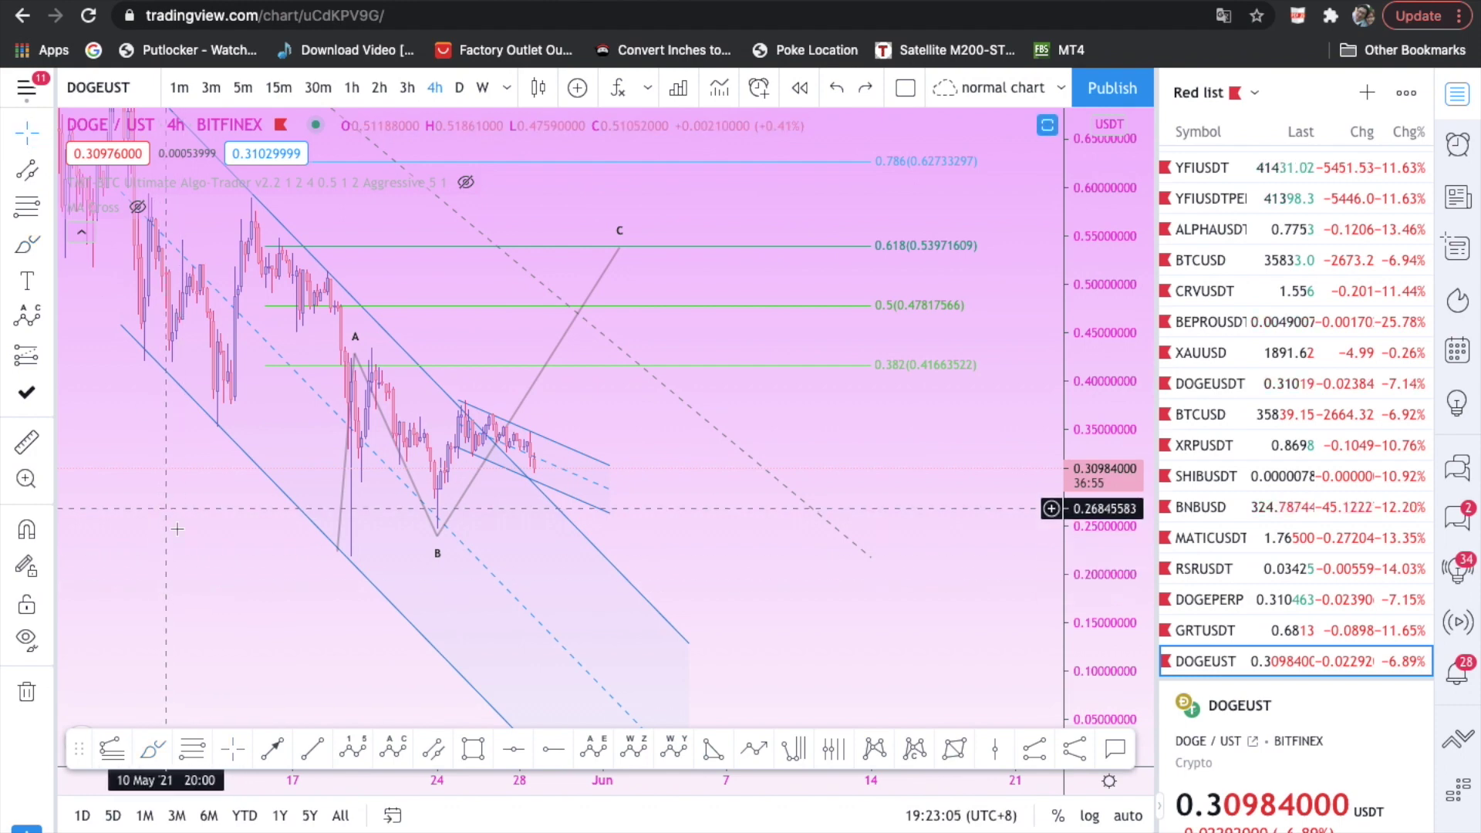
- Draw a Fibonacci retracement from about 0.247 on 25 May to about 0.380 on 8 June
{"action": "left_click_drag", "start_coordinate": [154, 550], "coordinate": [184, 585]}
{"action": "left_click_drag", "start_coordinate": [1119, 575], "coordinate": [1120, 546]}
{"action": "left_click_drag", "start_coordinate": [795, 571], "coordinate": [810, 559]}
{"action": "left_click", "coordinate": [192, 749]}
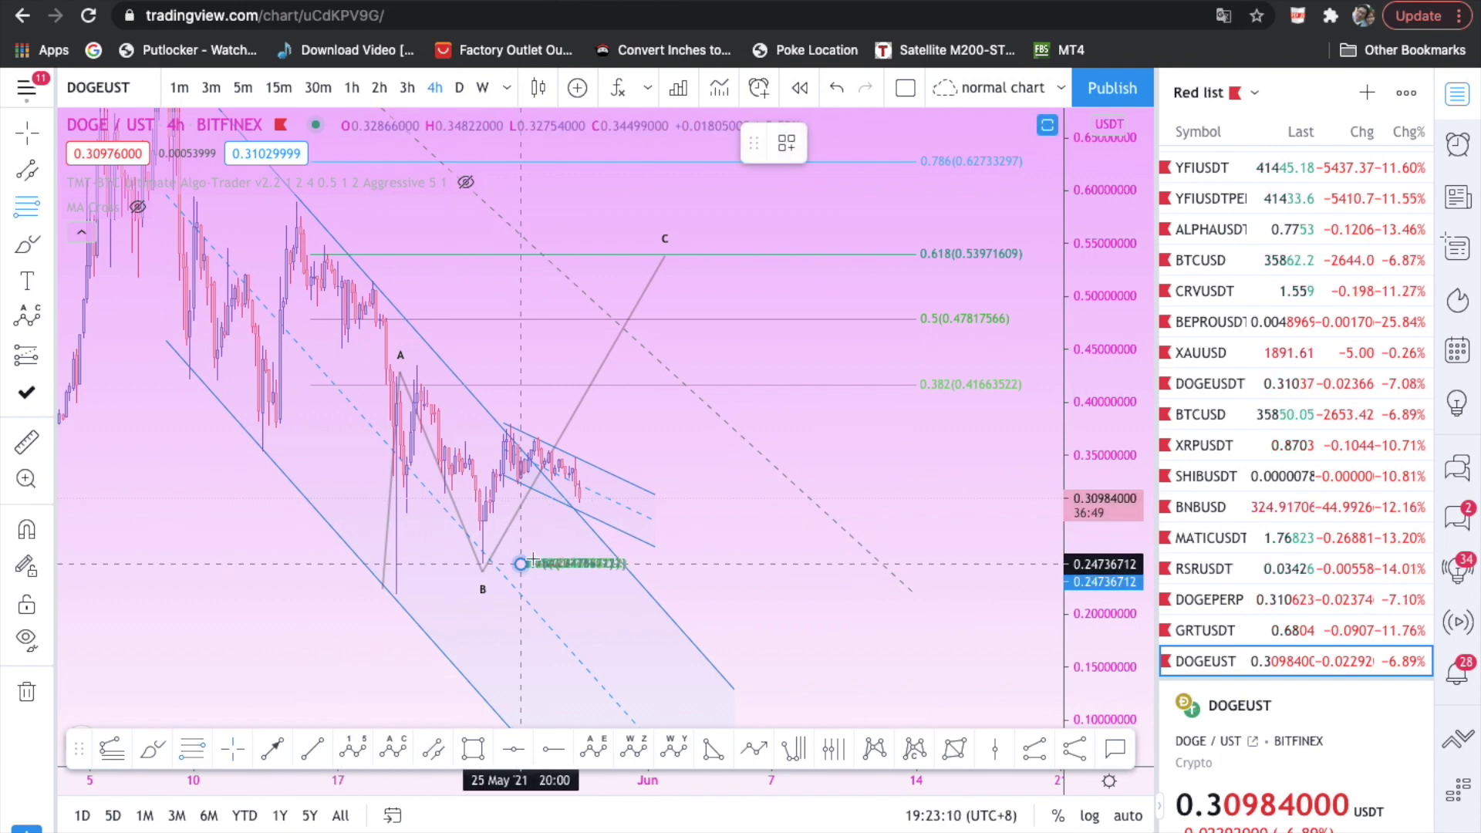
{"action": "left_click", "coordinate": [792, 422]}
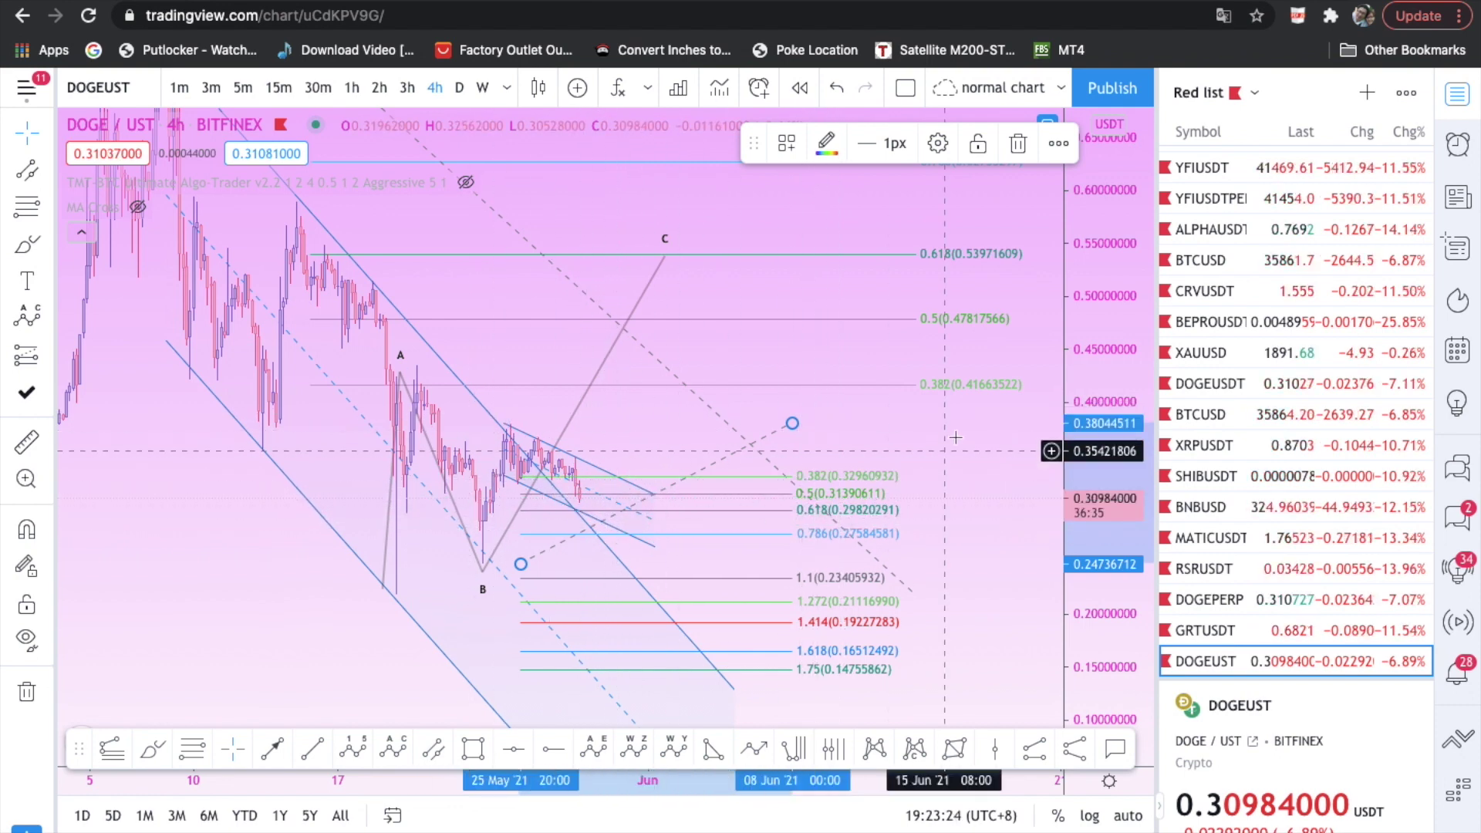
- Brush a decline from the current price to the new retracement's 1.414 level near 0.19, followed by a rally to about 0.5
{"action": "left_click_drag", "start_coordinate": [1075, 327], "coordinate": [1090, 419]}
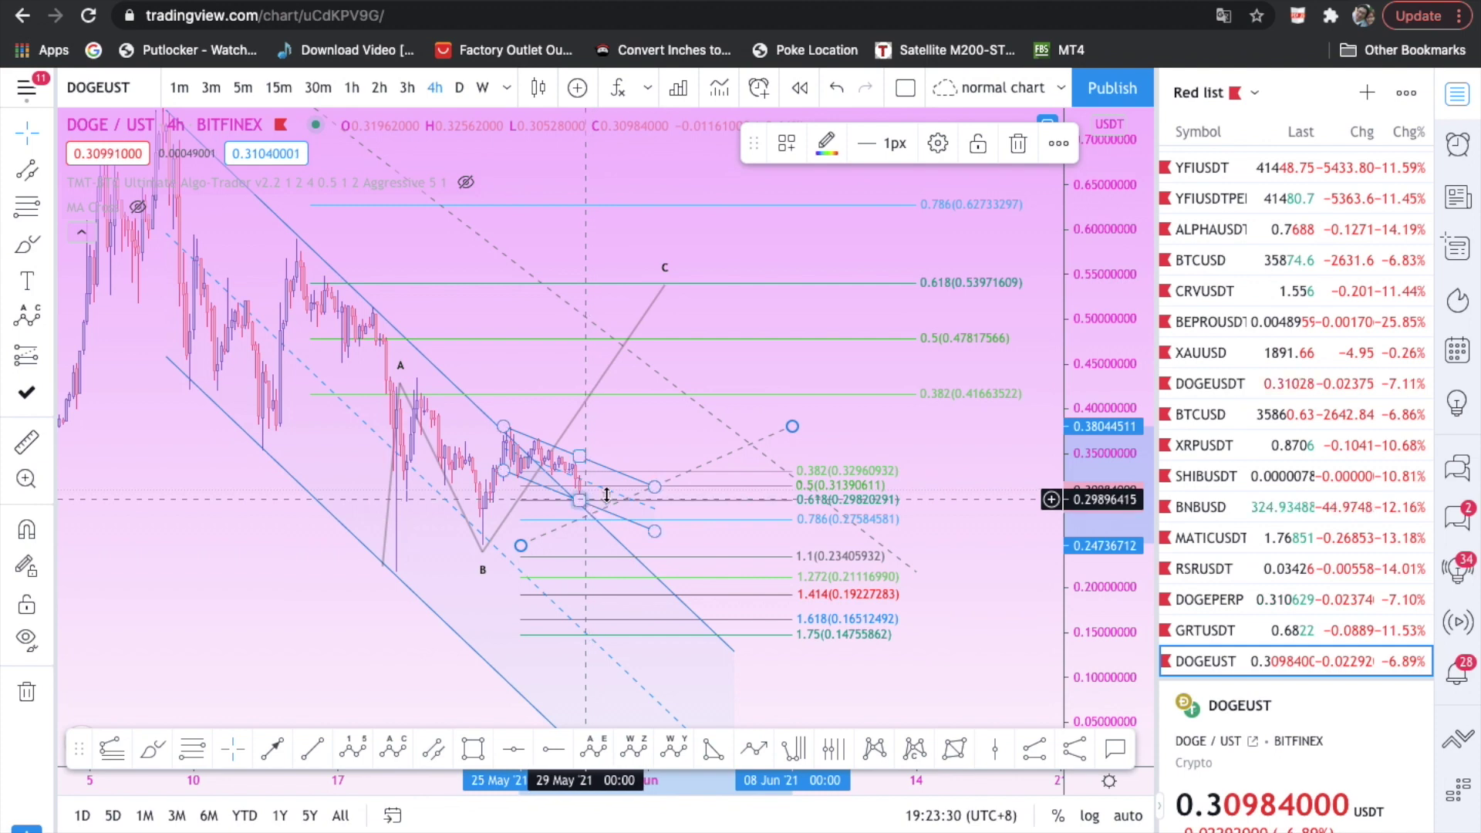
{"action": "left_click_drag", "start_coordinate": [1083, 379], "coordinate": [1085, 413]}
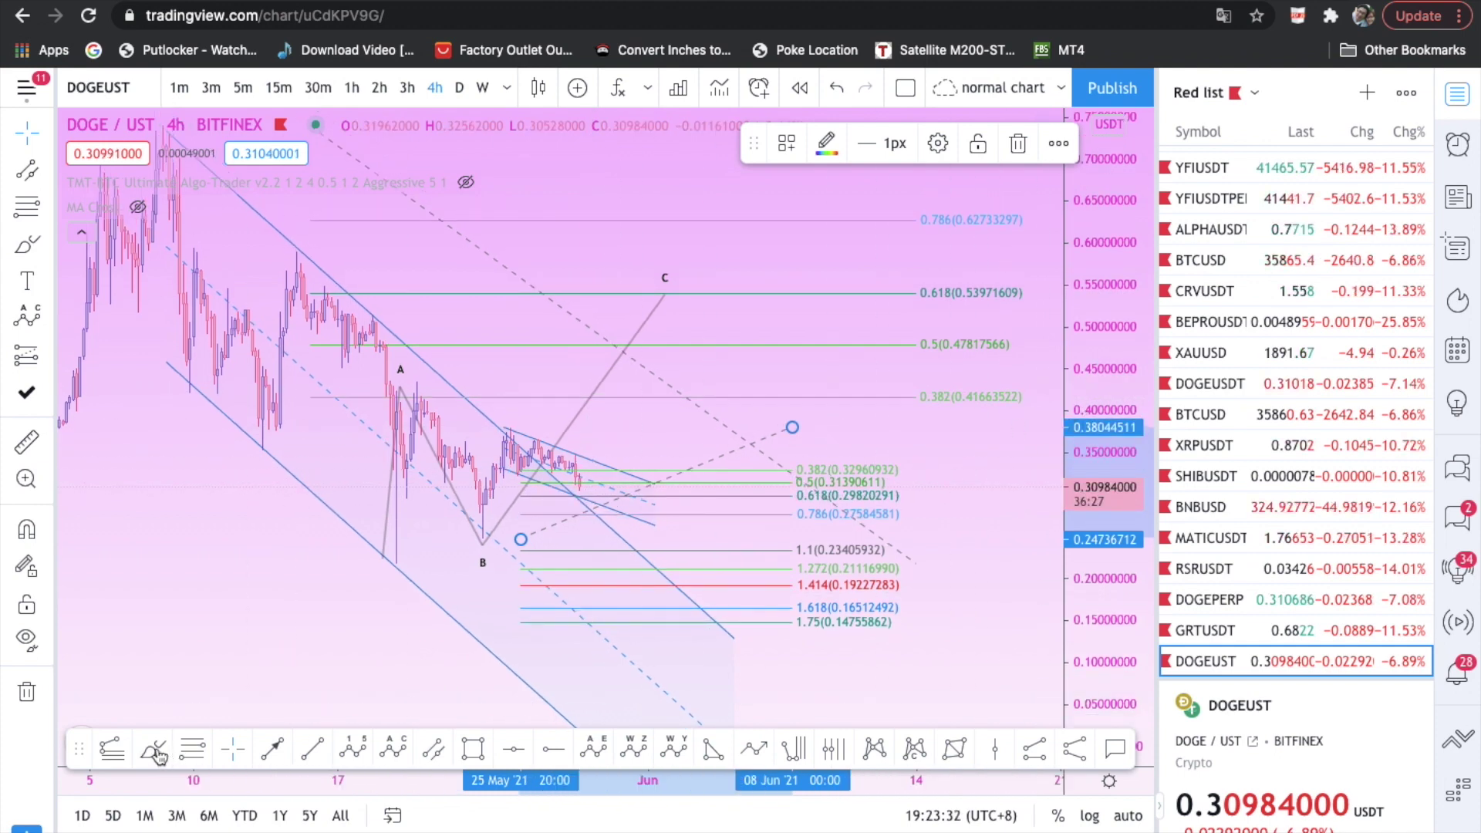
{"action": "left_click_drag", "start_coordinate": [577, 486], "coordinate": [594, 492]}
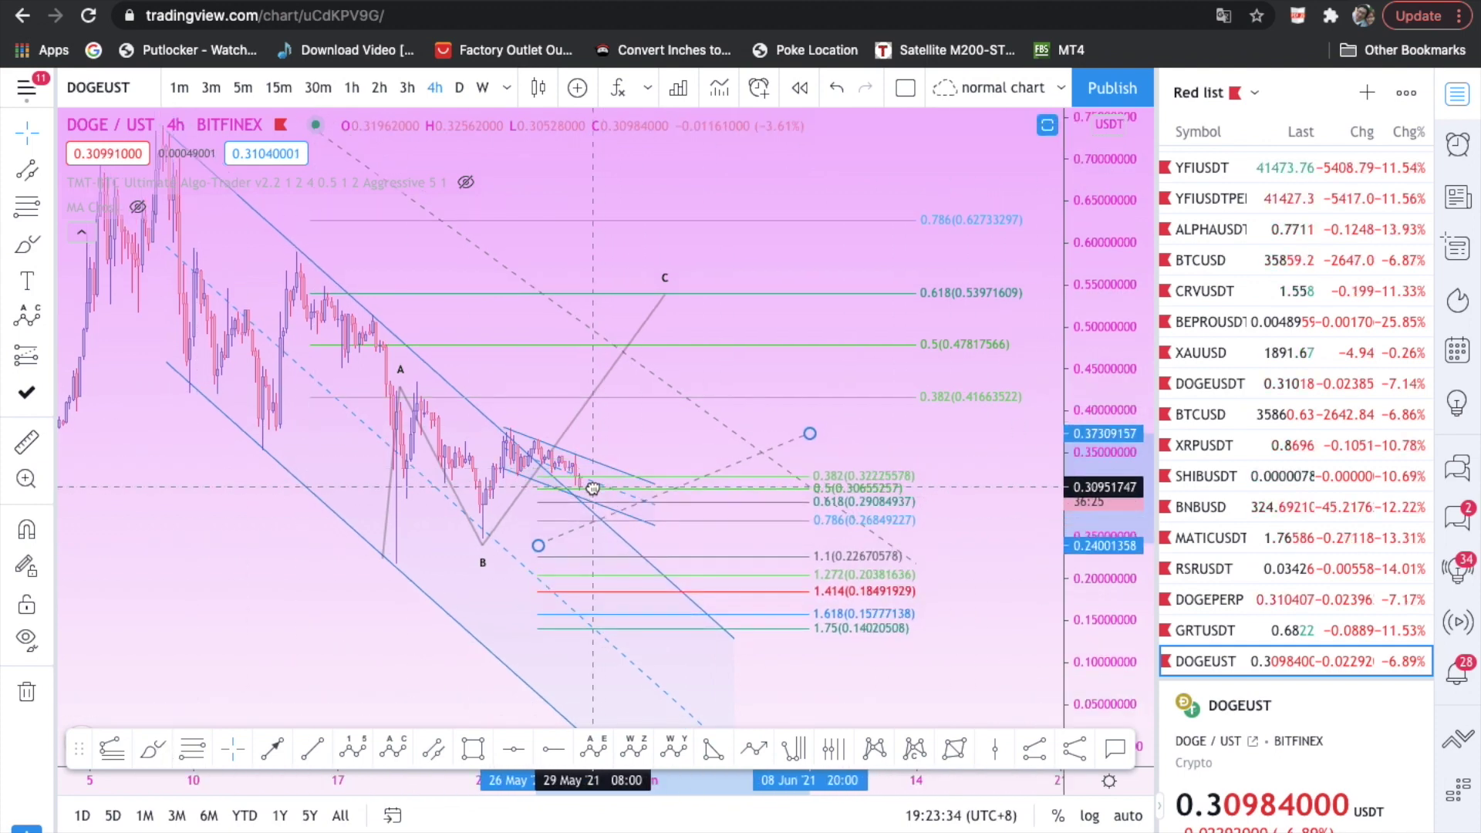
{"action": "key", "text": "ctrl+z"}
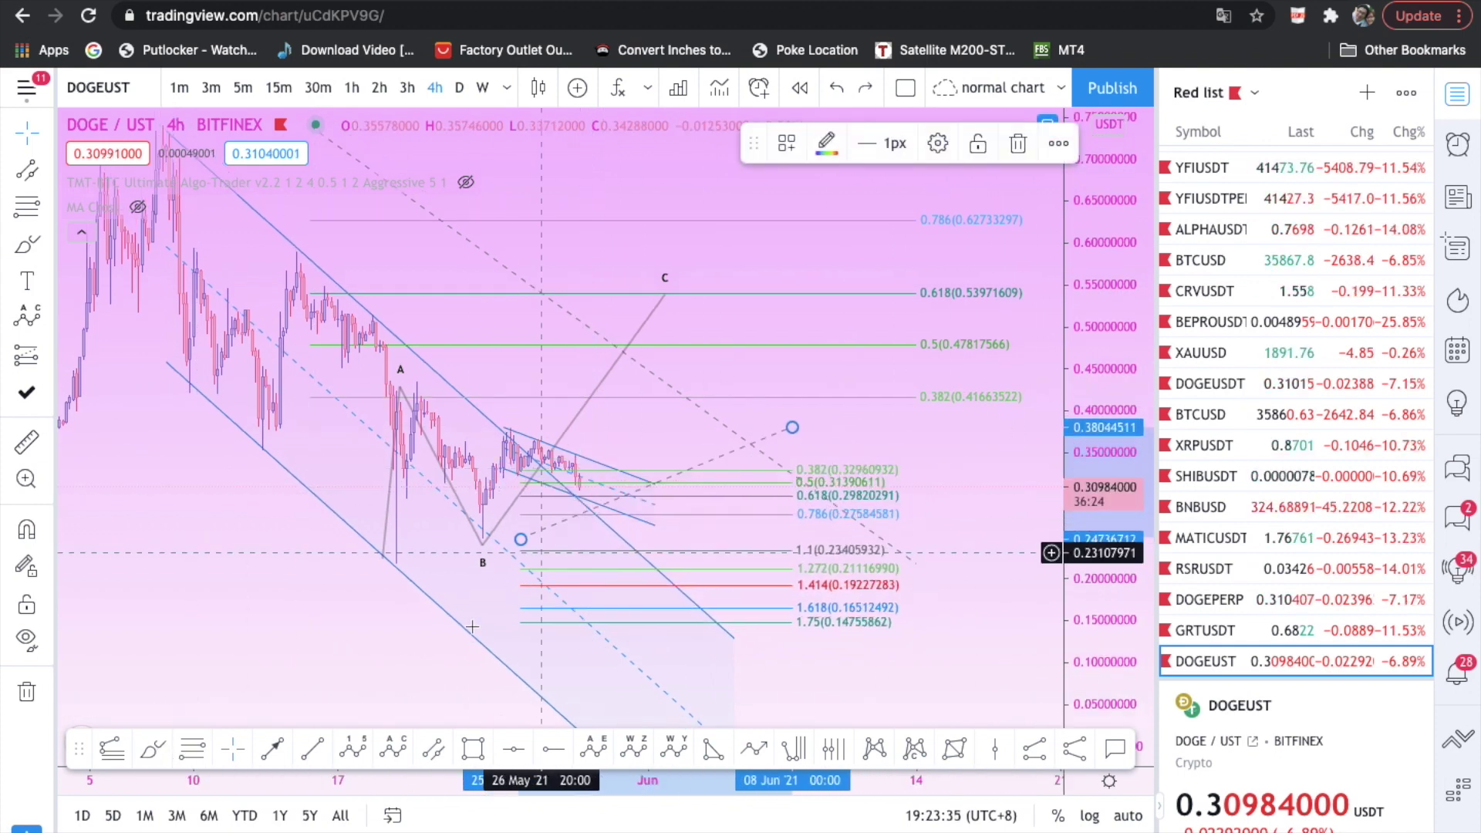
{"action": "left_click", "coordinate": [147, 756]}
{"action": "left_click_drag", "start_coordinate": [590, 491], "coordinate": [616, 561]}
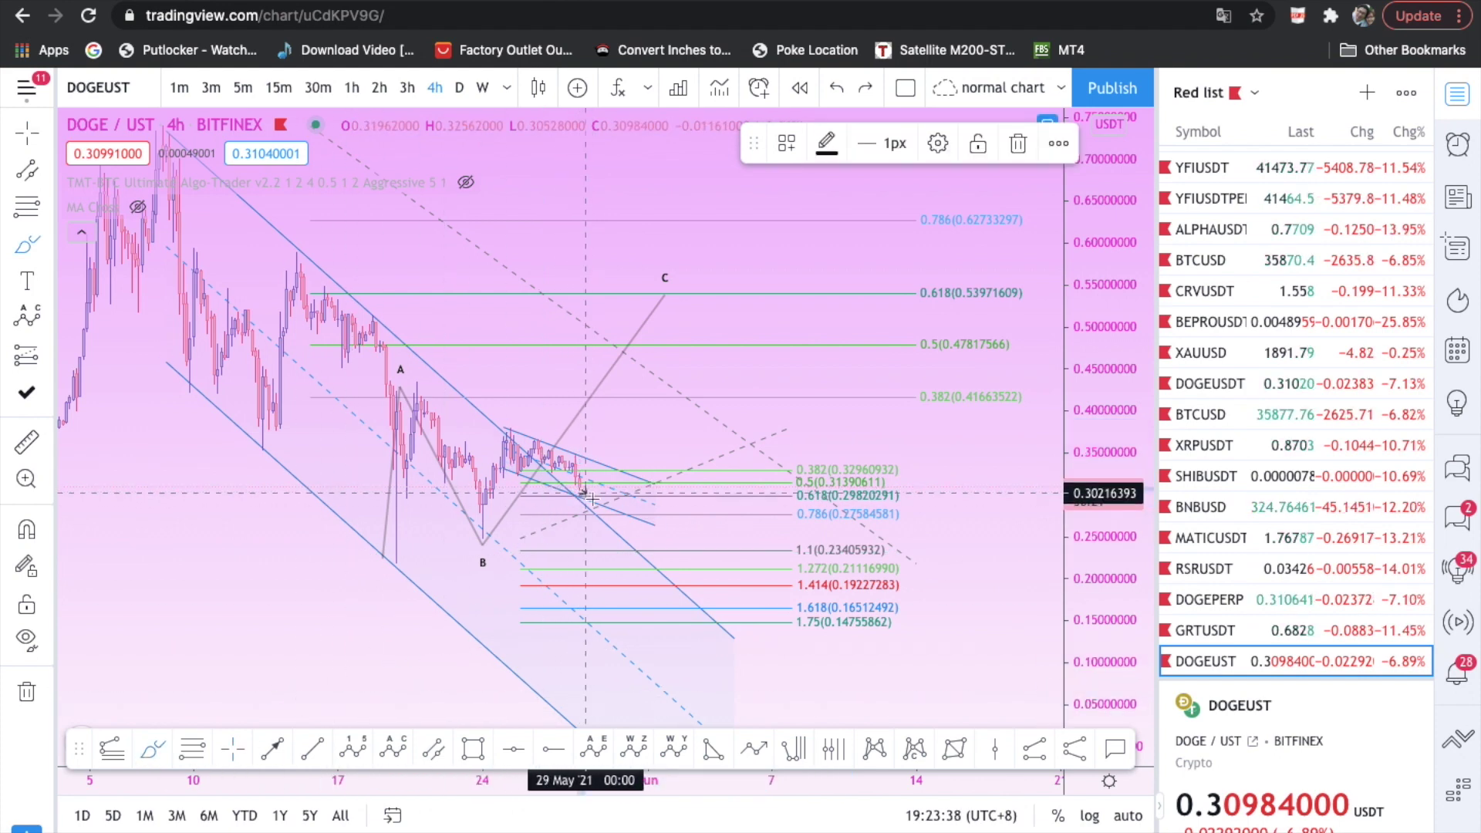
{"action": "left_click_drag", "start_coordinate": [623, 592], "coordinate": [683, 323]}
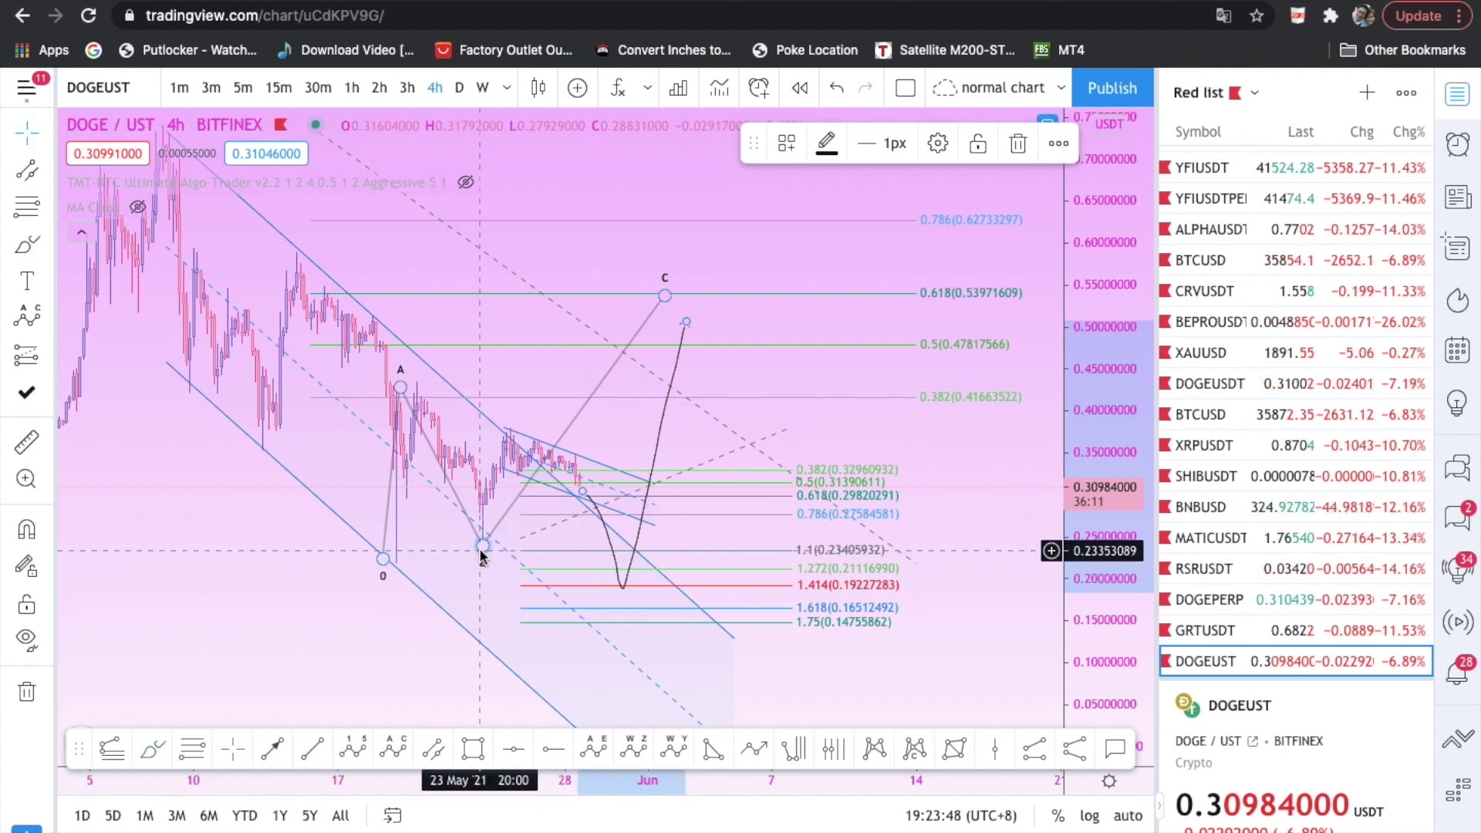
- Try moving wave point B to about 0.16 and brushing a direct rise from the current price to about 0.46, and revert both
{"action": "mouse_move", "coordinate": [481, 544]}
{"action": "left_mouse_down"}
{"action": "mouse_move", "coordinate": [617, 584]}
{"action": "mouse_move", "coordinate": [623, 610]}
{"action": "left_mouse_up"}
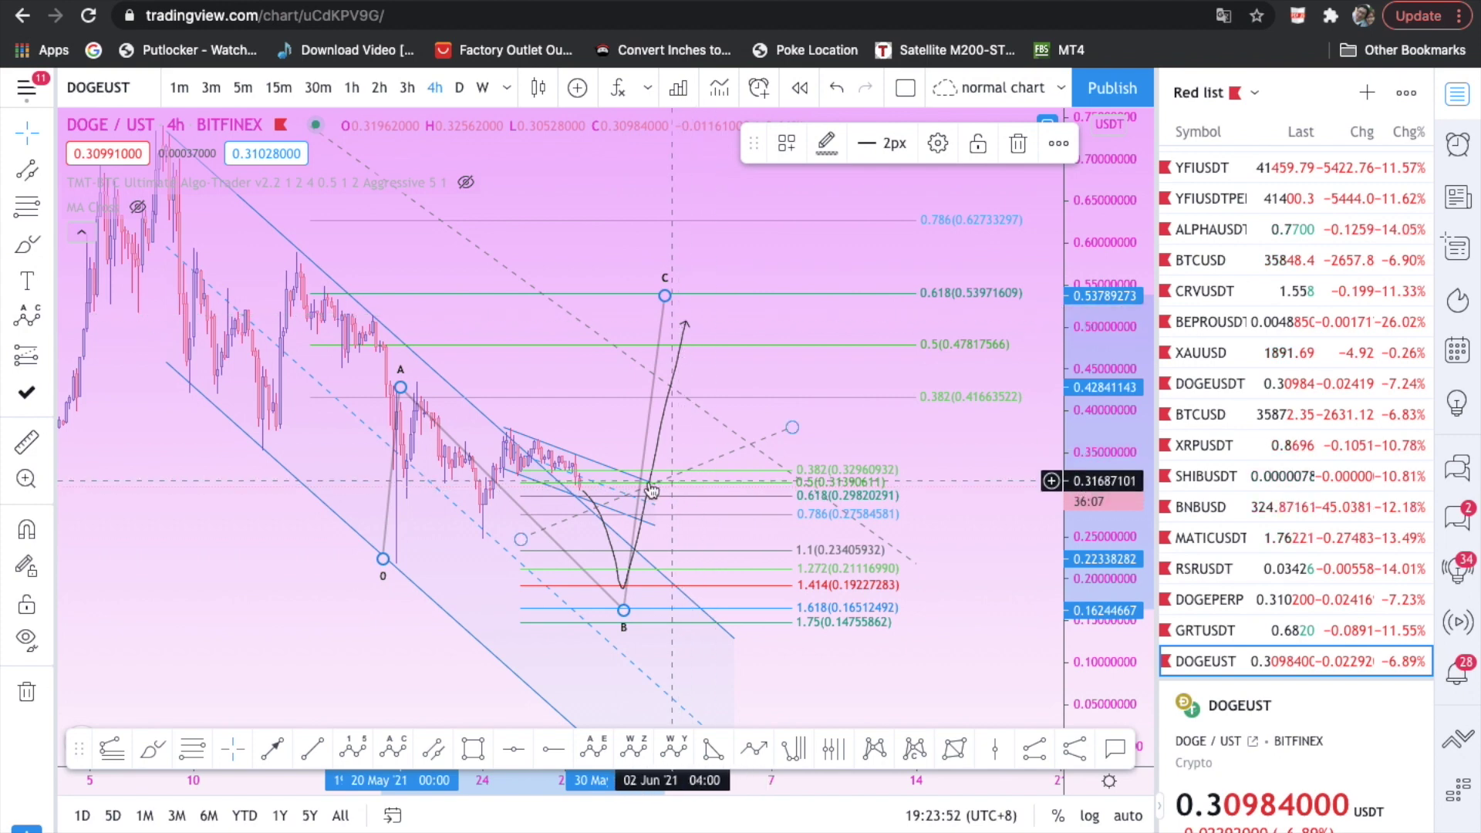
{"action": "mouse_move", "coordinate": [623, 610]}
{"action": "left_mouse_down"}
{"action": "mouse_move", "coordinate": [607, 584]}
{"action": "mouse_move", "coordinate": [482, 544]}
{"action": "left_mouse_up"}
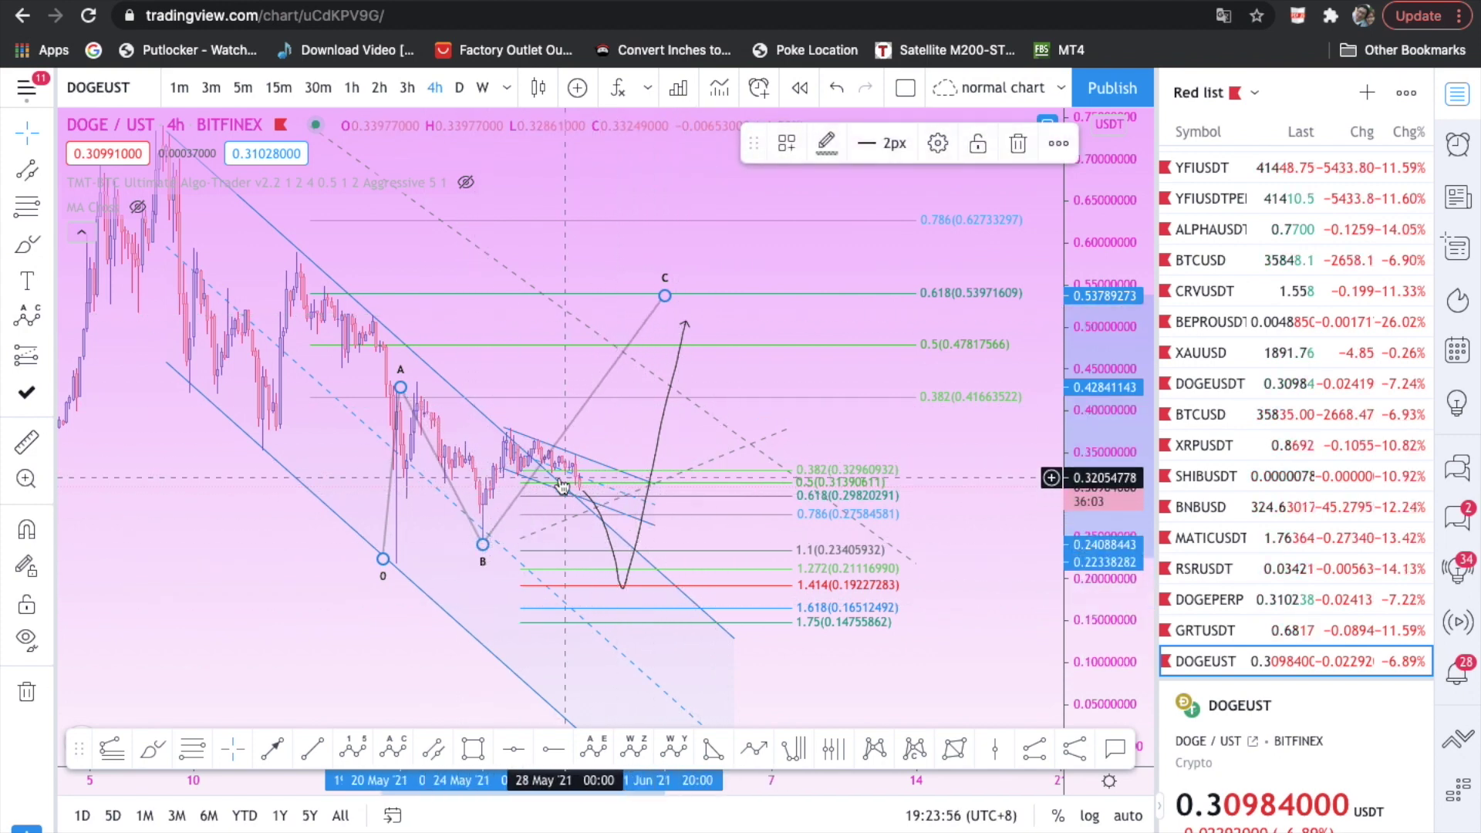
{"action": "left_click", "coordinate": [27, 246]}
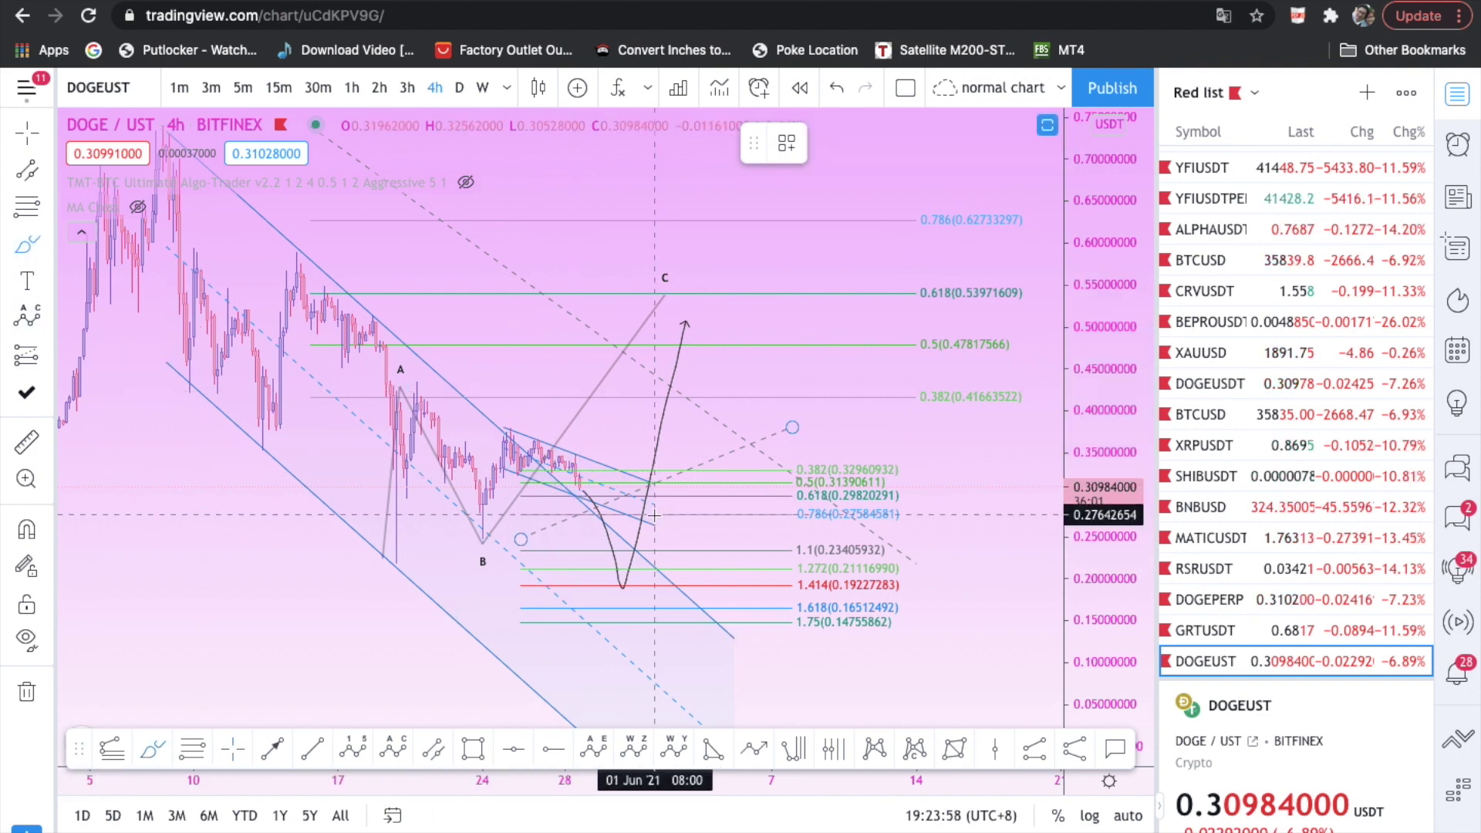
{"action": "scroll", "coordinate": [655, 513], "scroll_direction": "right", "scroll_amount": 3}
{"action": "left_click", "coordinate": [568, 487]}
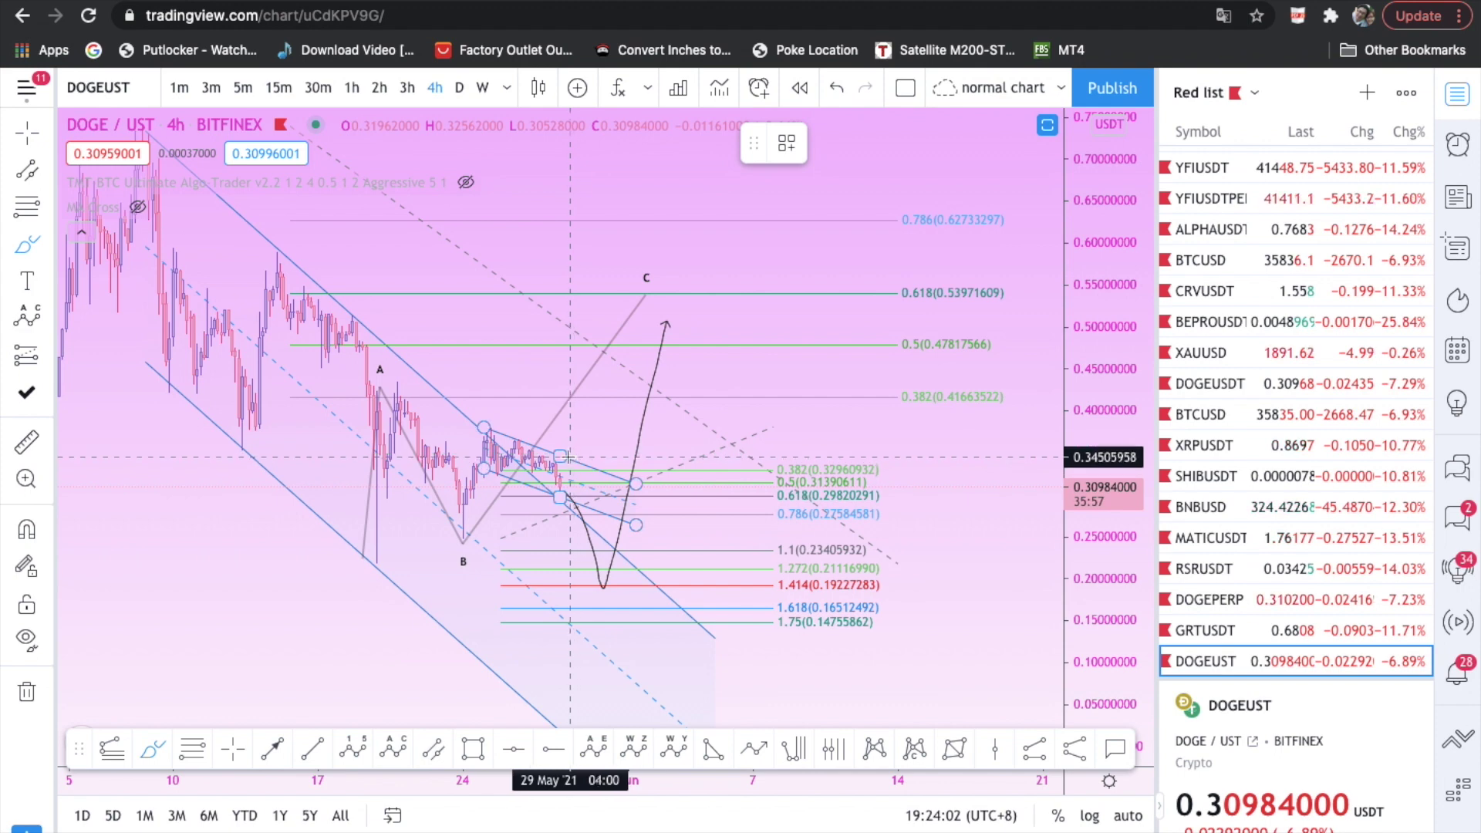
{"action": "scroll", "coordinate": [567, 510], "scroll_direction": "down", "scroll_amount": 1}
{"action": "left_click_drag", "start_coordinate": [569, 507], "coordinate": [616, 362]}
{"action": "scroll", "coordinate": [617, 362], "scroll_direction": "right", "scroll_amount": 1}
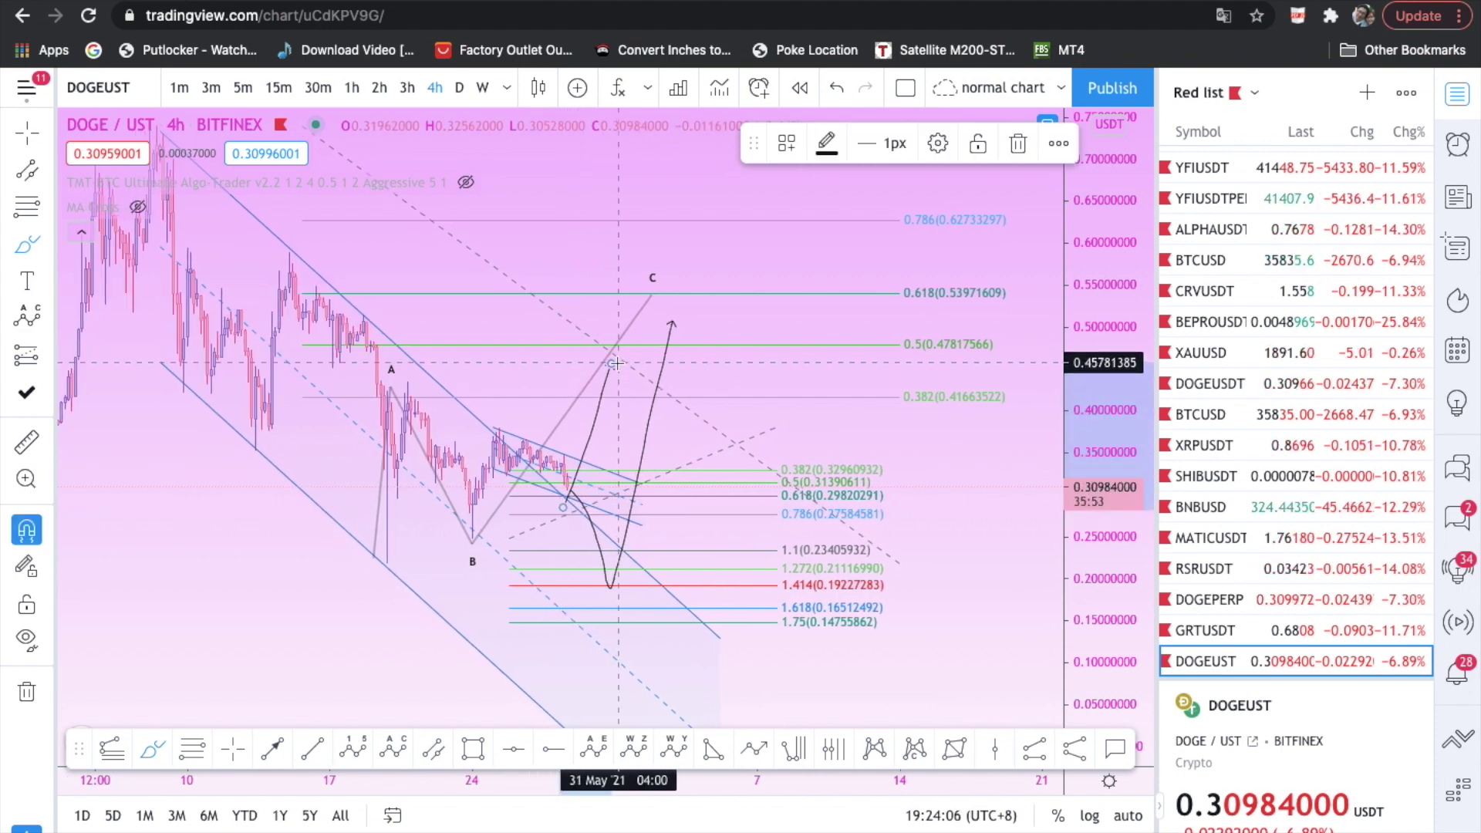
{"action": "key", "text": "super+z"}
- Brush a stepped rise to wave C at the 0.618 level, and the bounce from wave B's low leading into it
{"action": "mouse_move", "coordinate": [580, 460]}
{"action": "left_mouse_down"}
{"action": "mouse_move", "coordinate": [611, 358]}
{"action": "mouse_move", "coordinate": [649, 327]}
{"action": "mouse_move", "coordinate": [658, 297]}
{"action": "left_mouse_up"}
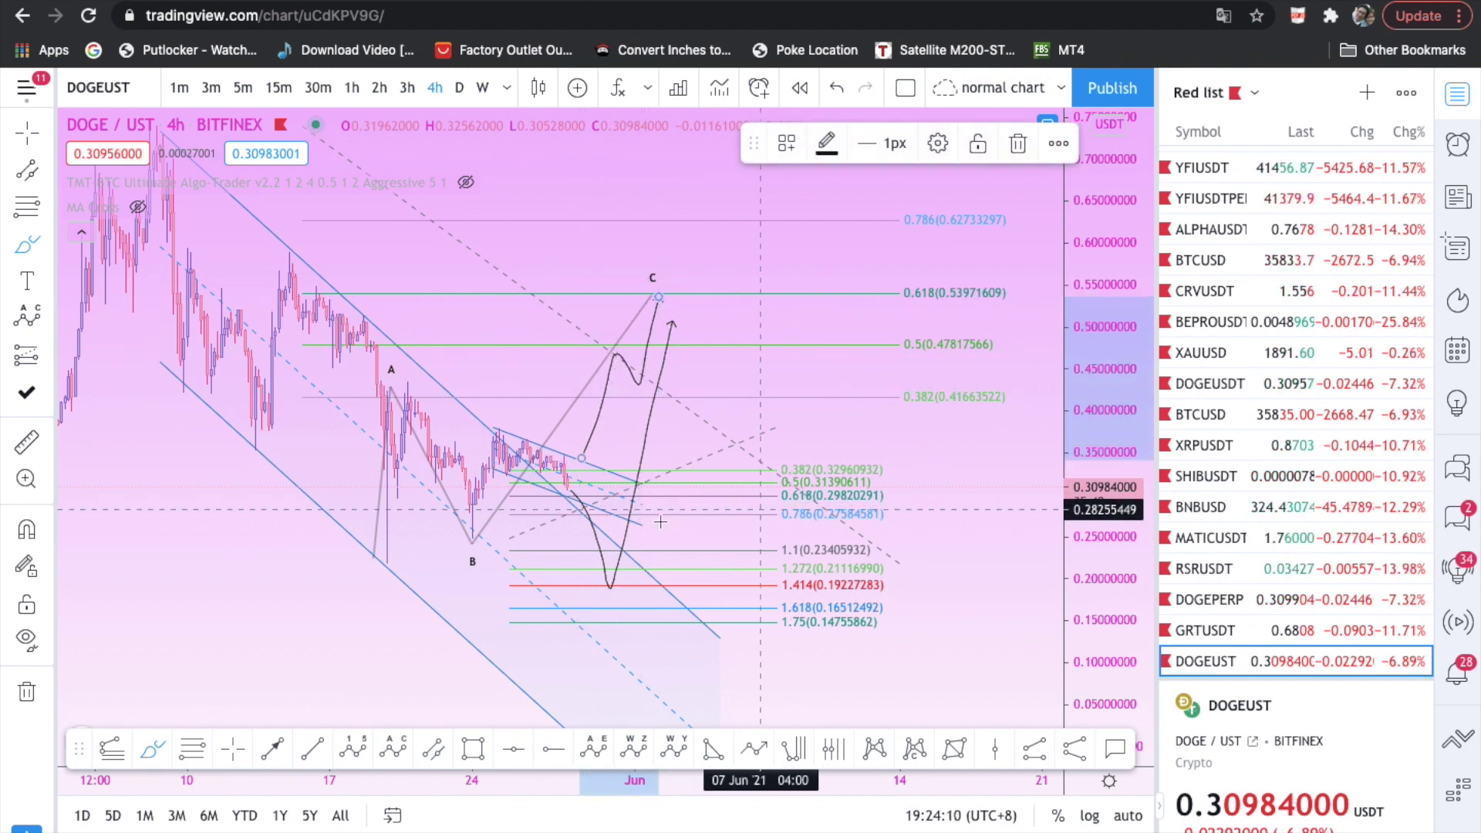
{"action": "mouse_move", "coordinate": [470, 544]}
{"action": "left_mouse_down"}
{"action": "mouse_move", "coordinate": [498, 455]}
{"action": "mouse_move", "coordinate": [549, 474]}
{"action": "mouse_move", "coordinate": [611, 372]}
{"action": "left_mouse_up"}
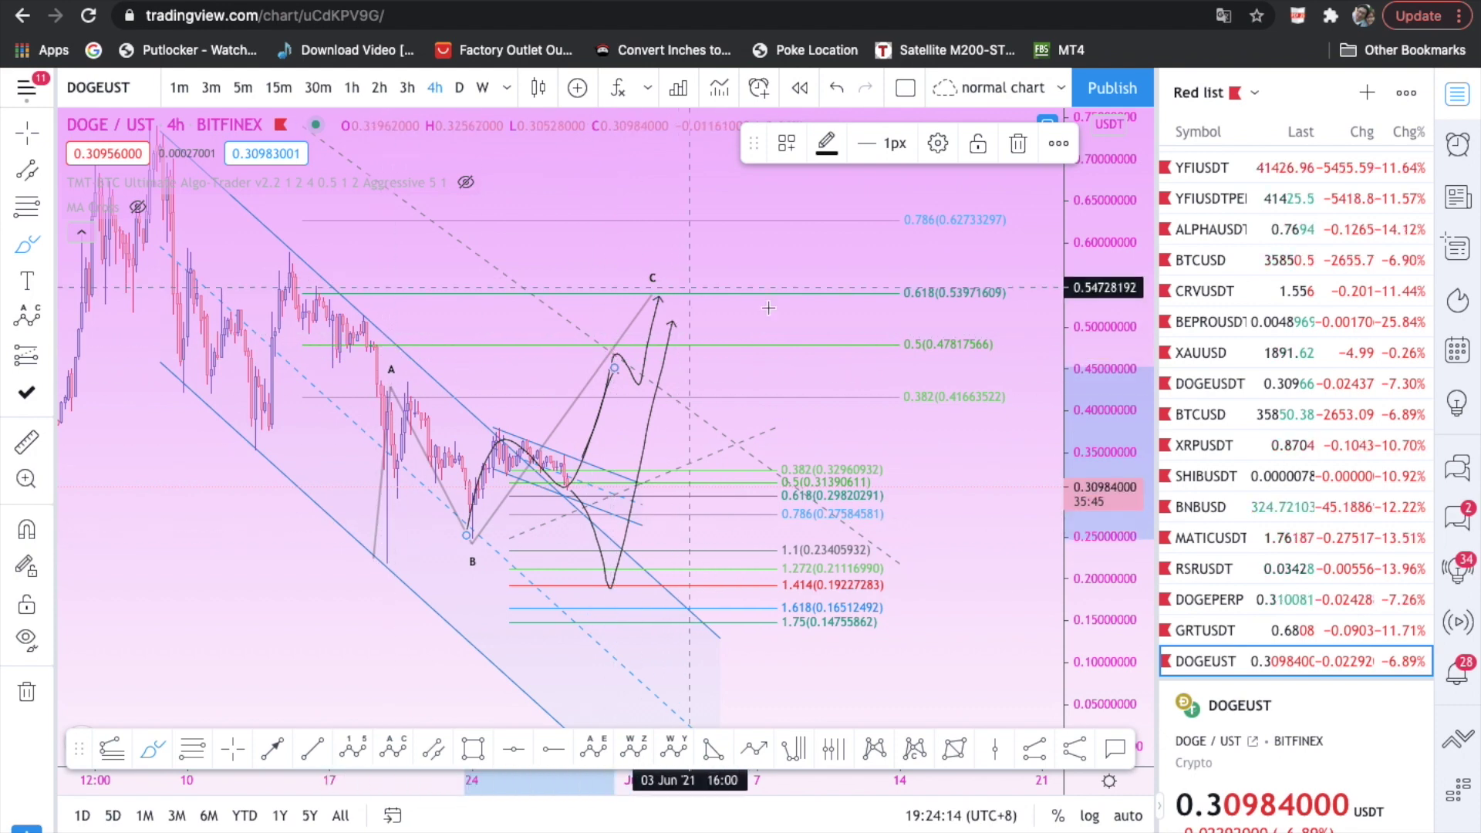
{"action": "left_click_drag", "start_coordinate": [1121, 324], "coordinate": [1119, 524]}
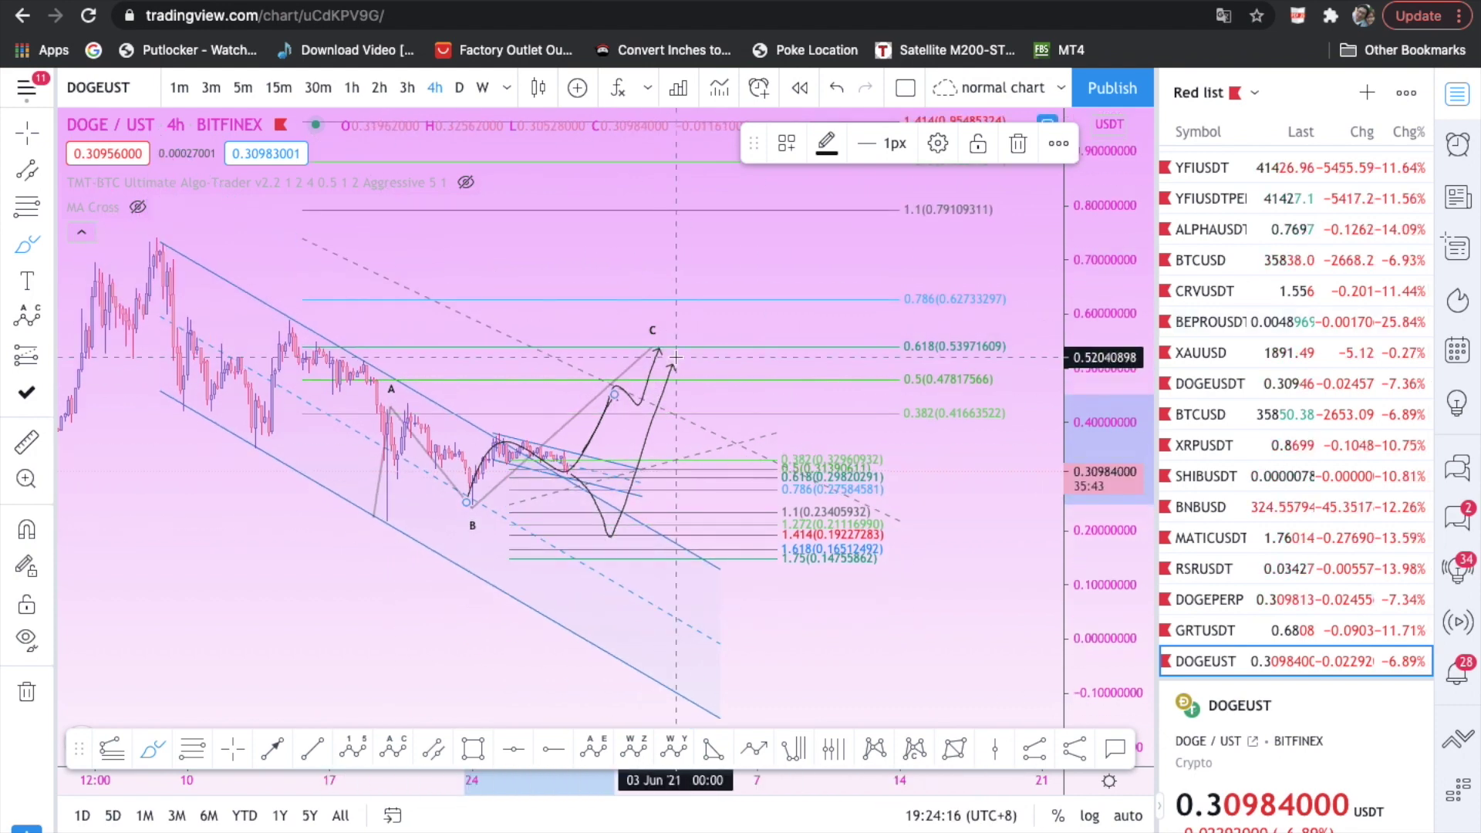
{"action": "left_click_drag", "start_coordinate": [676, 358], "coordinate": [841, 666]}
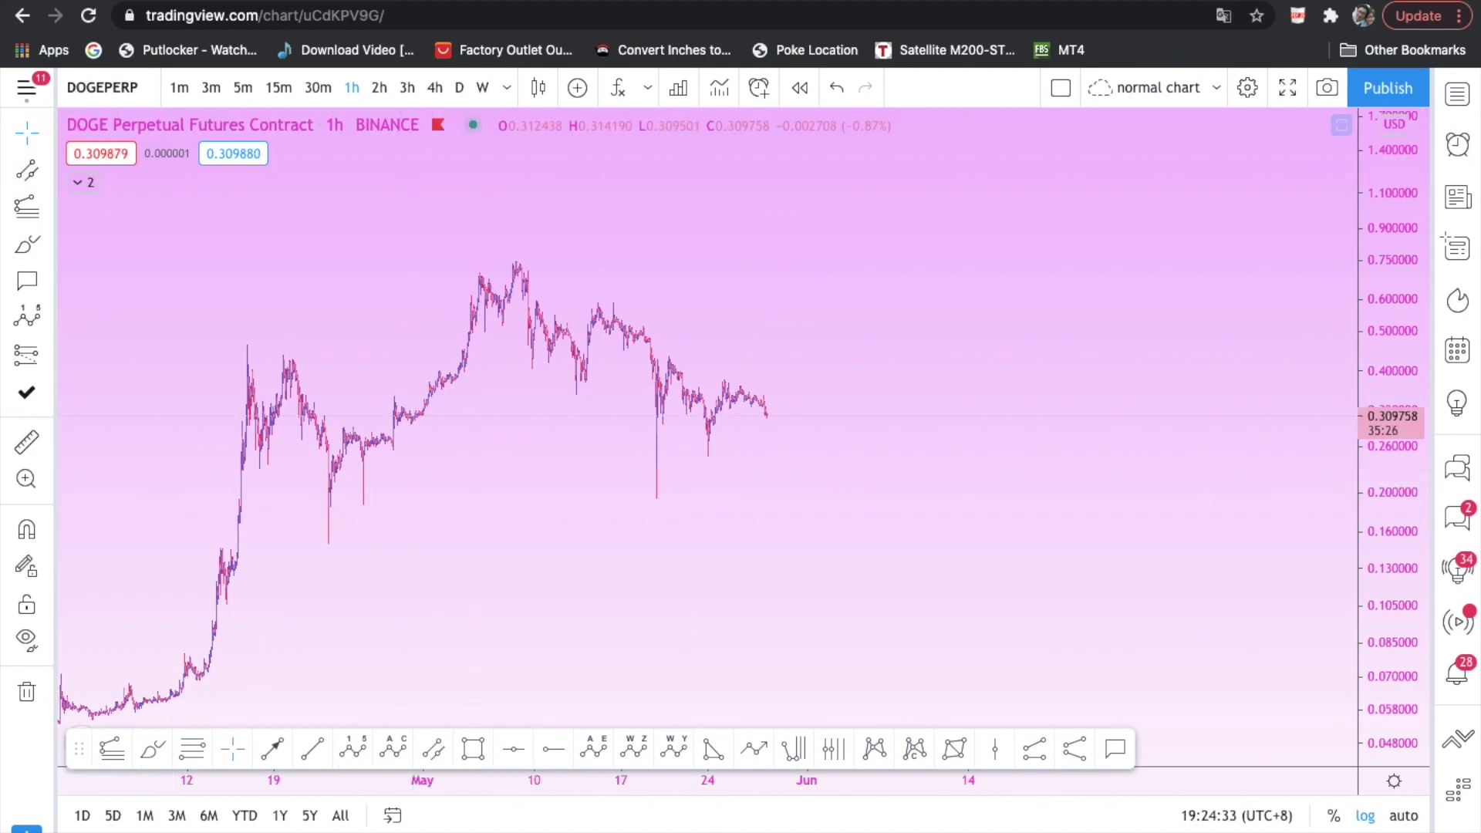
- On the DOGEPERP 1h chart, brush a fall from about 0.41 to the 24 May low, a rebound, a dip to about 0.24 and a rally to 0.5
{"action": "scroll", "coordinate": [751, 426], "scroll_direction": "down", "scroll_amount": 1}
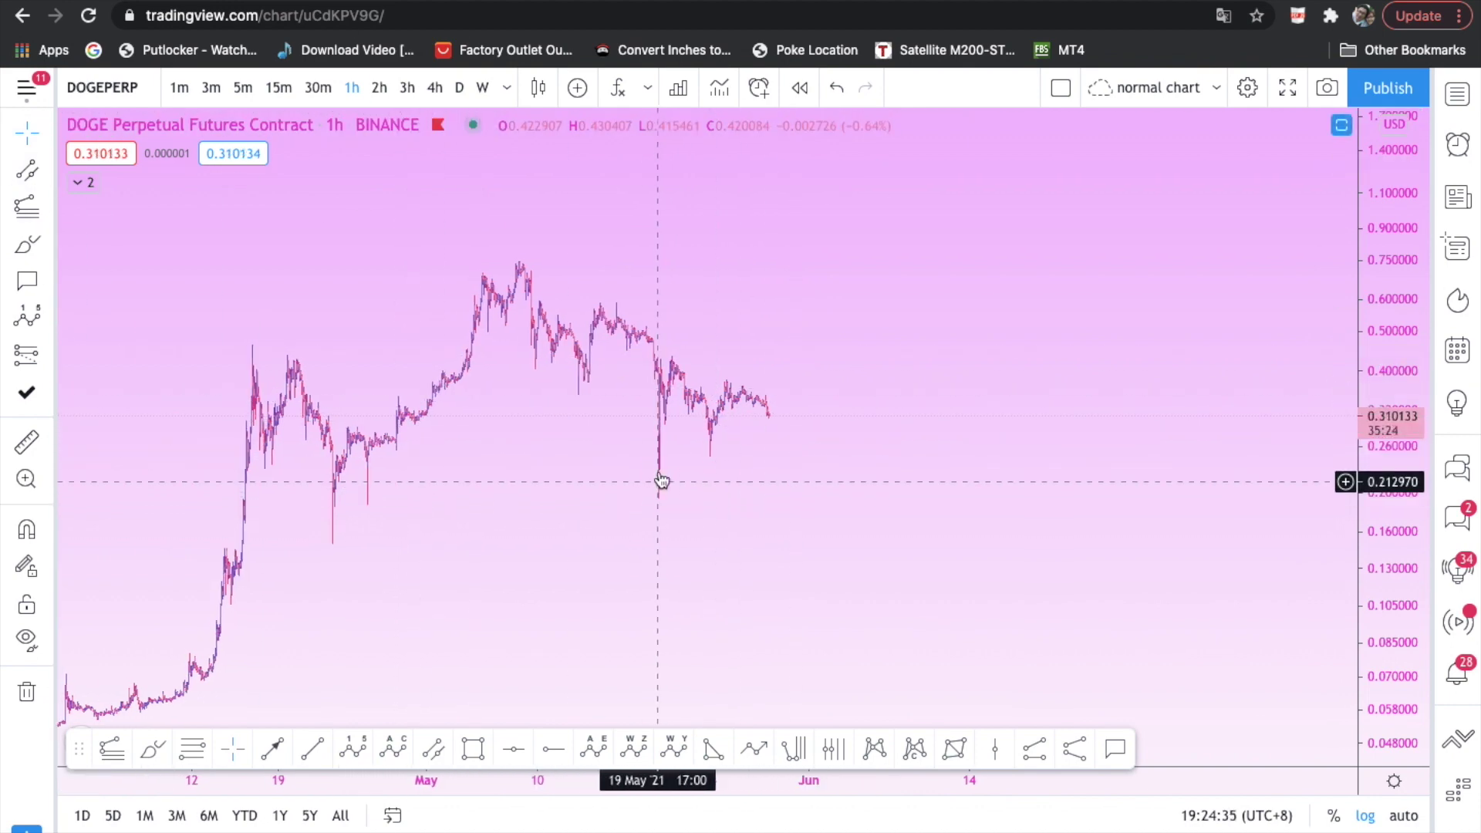
{"action": "left_click", "coordinate": [163, 749]}
{"action": "left_click_drag", "start_coordinate": [671, 361], "coordinate": [709, 454]}
{"action": "left_click_drag", "start_coordinate": [731, 386], "coordinate": [780, 428]}
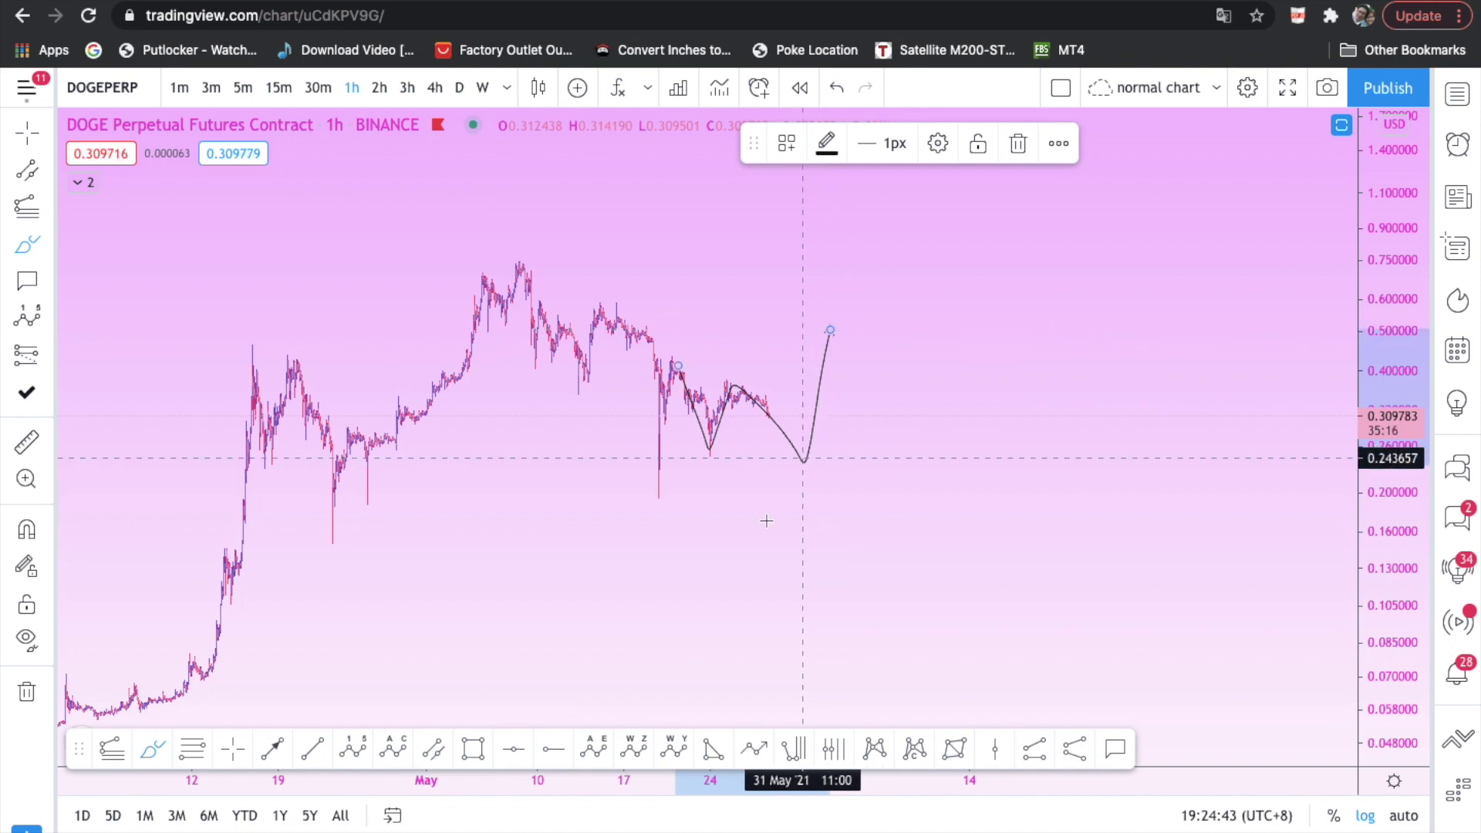
- Remove all drawings from the DOGEUST 4h chart and set its price scale to logarithmic
{"action": "scroll", "coordinate": [660, 494], "scroll_direction": "up", "scroll_amount": 1}
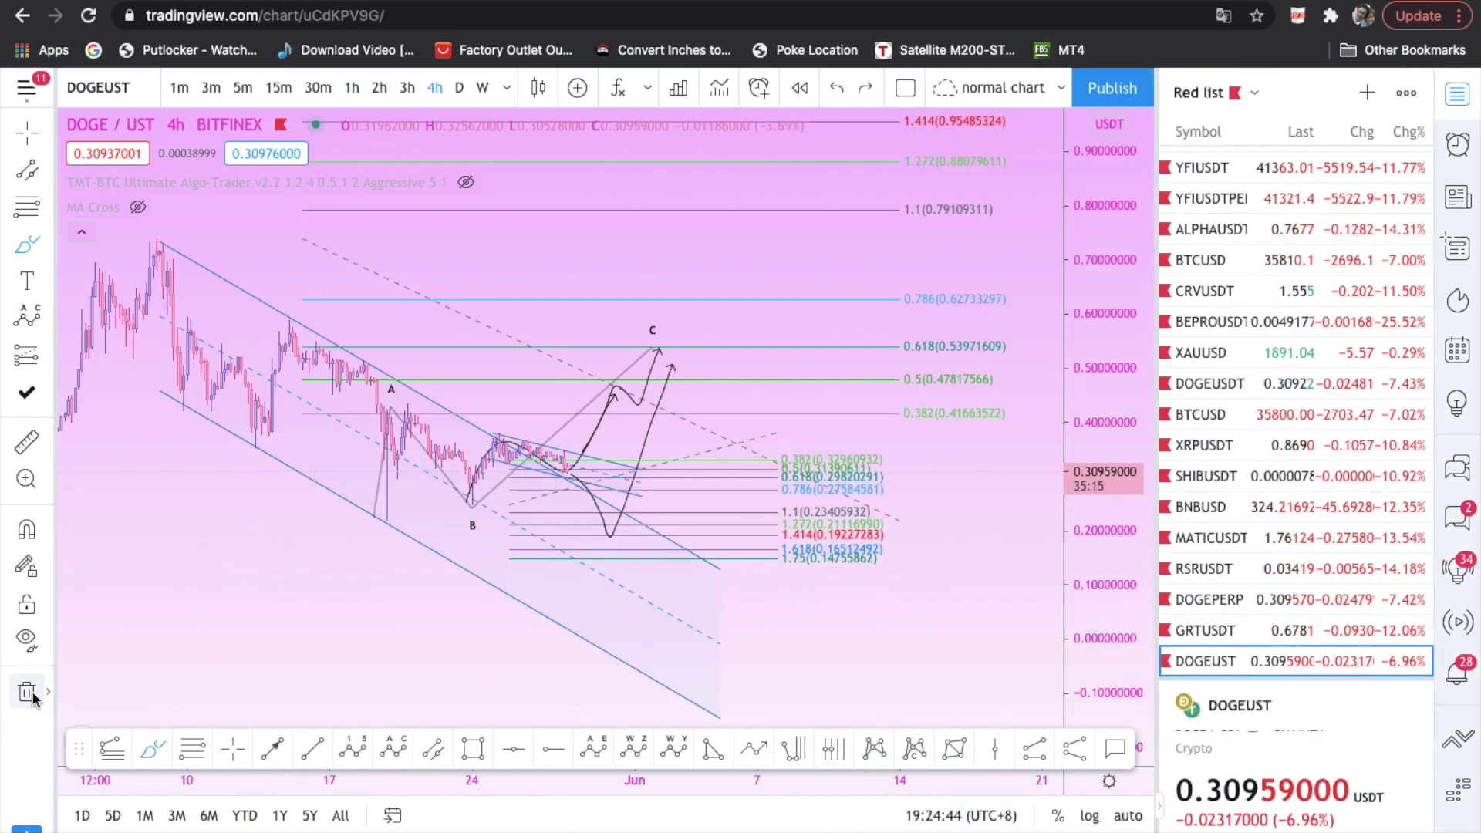
{"action": "left_click", "coordinate": [36, 698]}
{"action": "left_click", "coordinate": [1089, 818]}
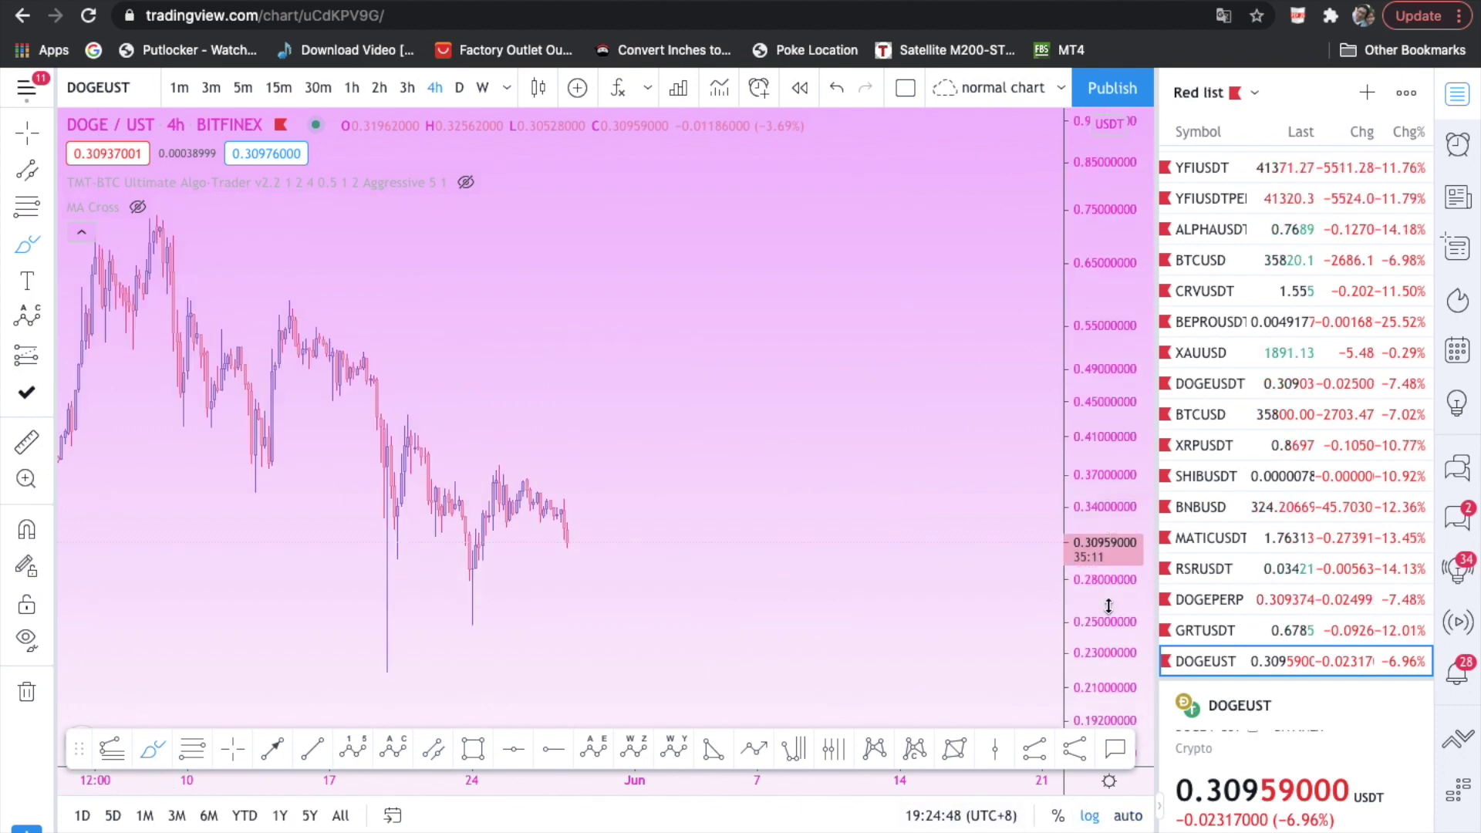
- Brush a decline from the latest DOGEUST candle to about 0.24, followed by a rally to about 0.53
{"action": "left_click", "coordinate": [160, 752]}
{"action": "left_click", "coordinate": [570, 511]}
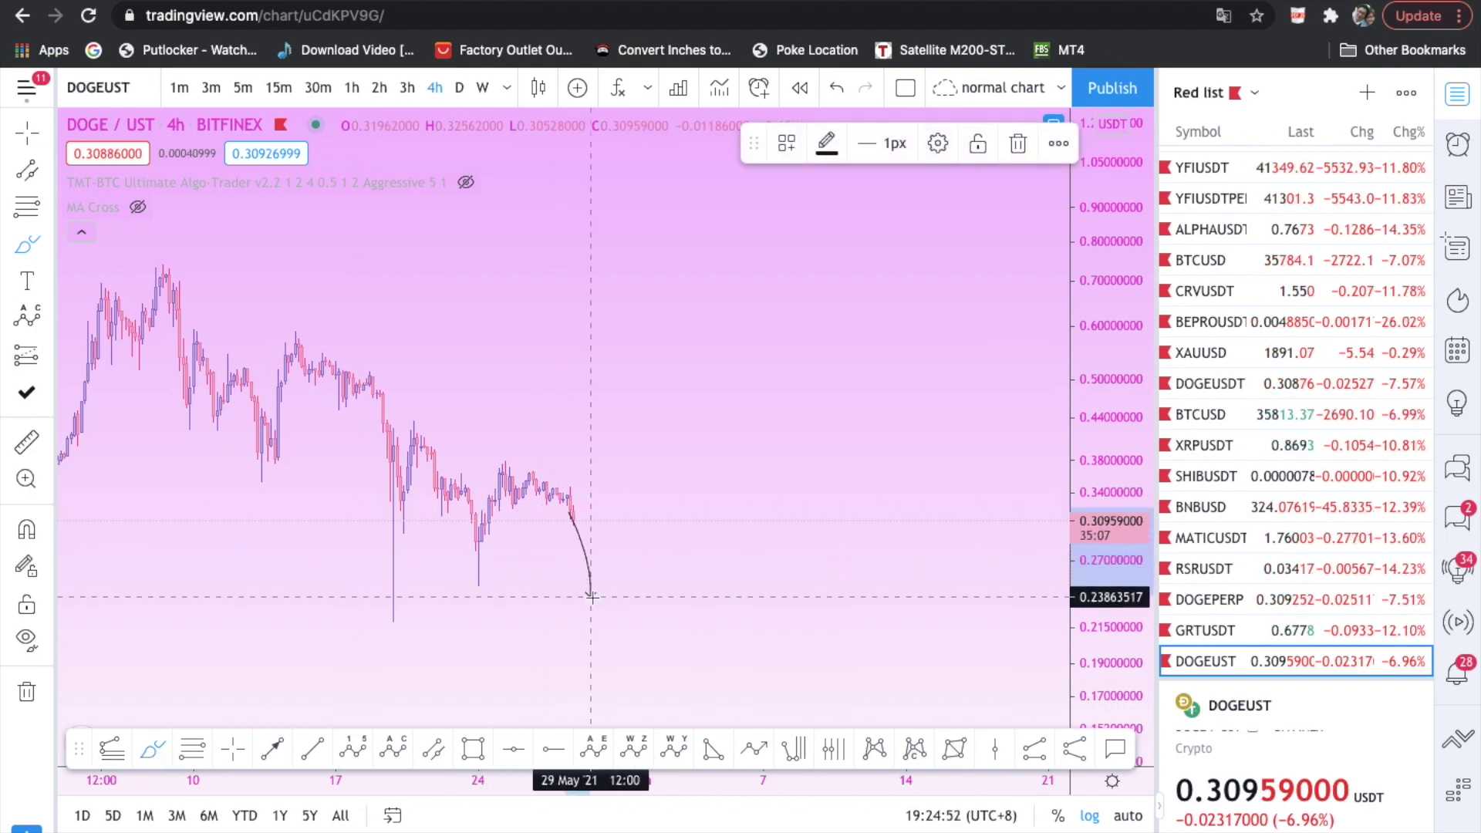
{"action": "left_click_drag", "start_coordinate": [606, 571], "coordinate": [689, 362]}
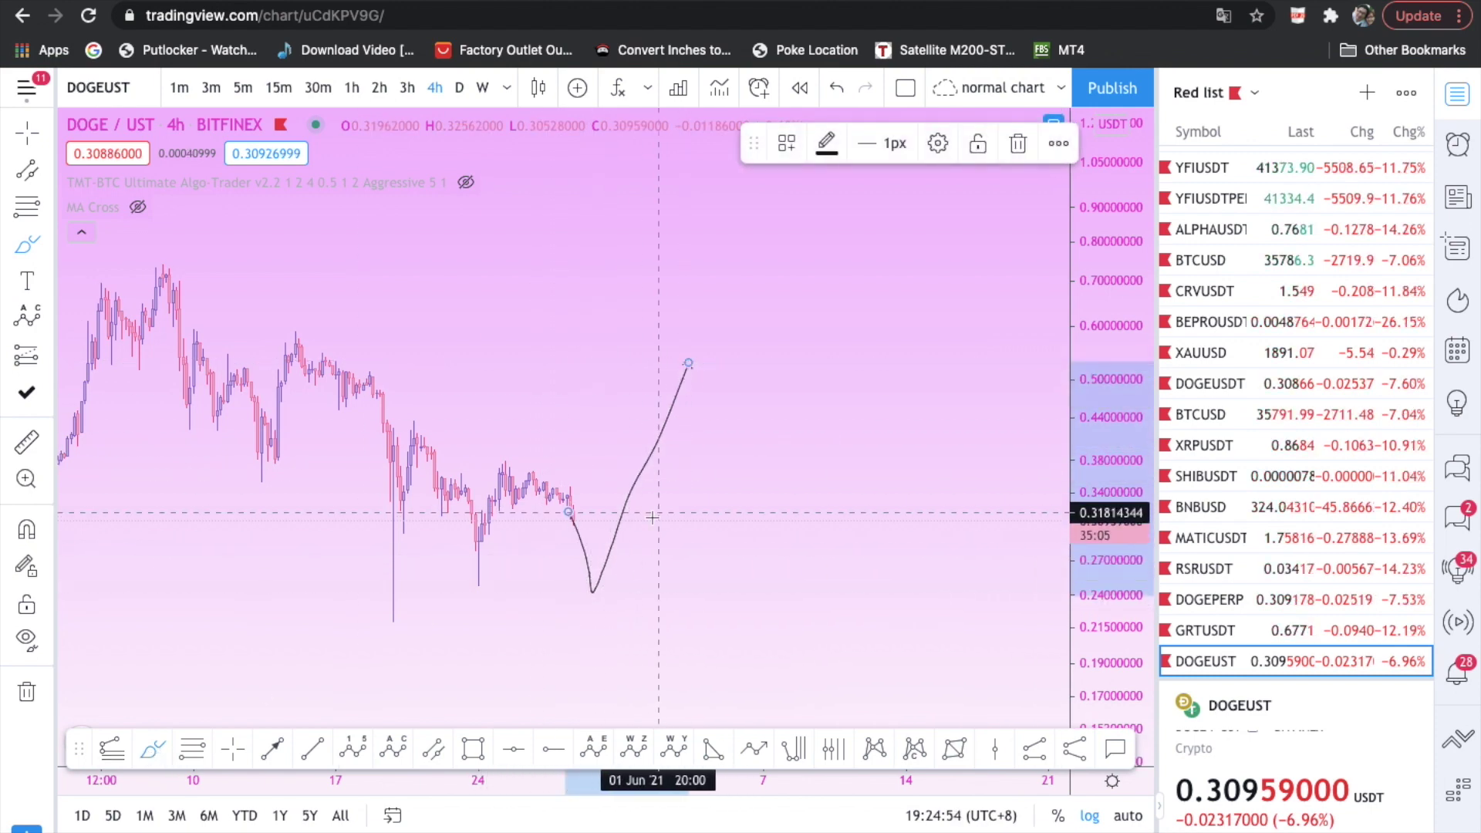
- Brush four more DOGEUST projections from the latest candle, the 20 May low and the 24 May low, ending in rallies to about 0.5
{"action": "mouse_move", "coordinate": [584, 507]}
{"action": "left_mouse_down"}
{"action": "mouse_move", "coordinate": [614, 637]}
{"action": "mouse_move", "coordinate": [709, 364]}
{"action": "left_mouse_up"}
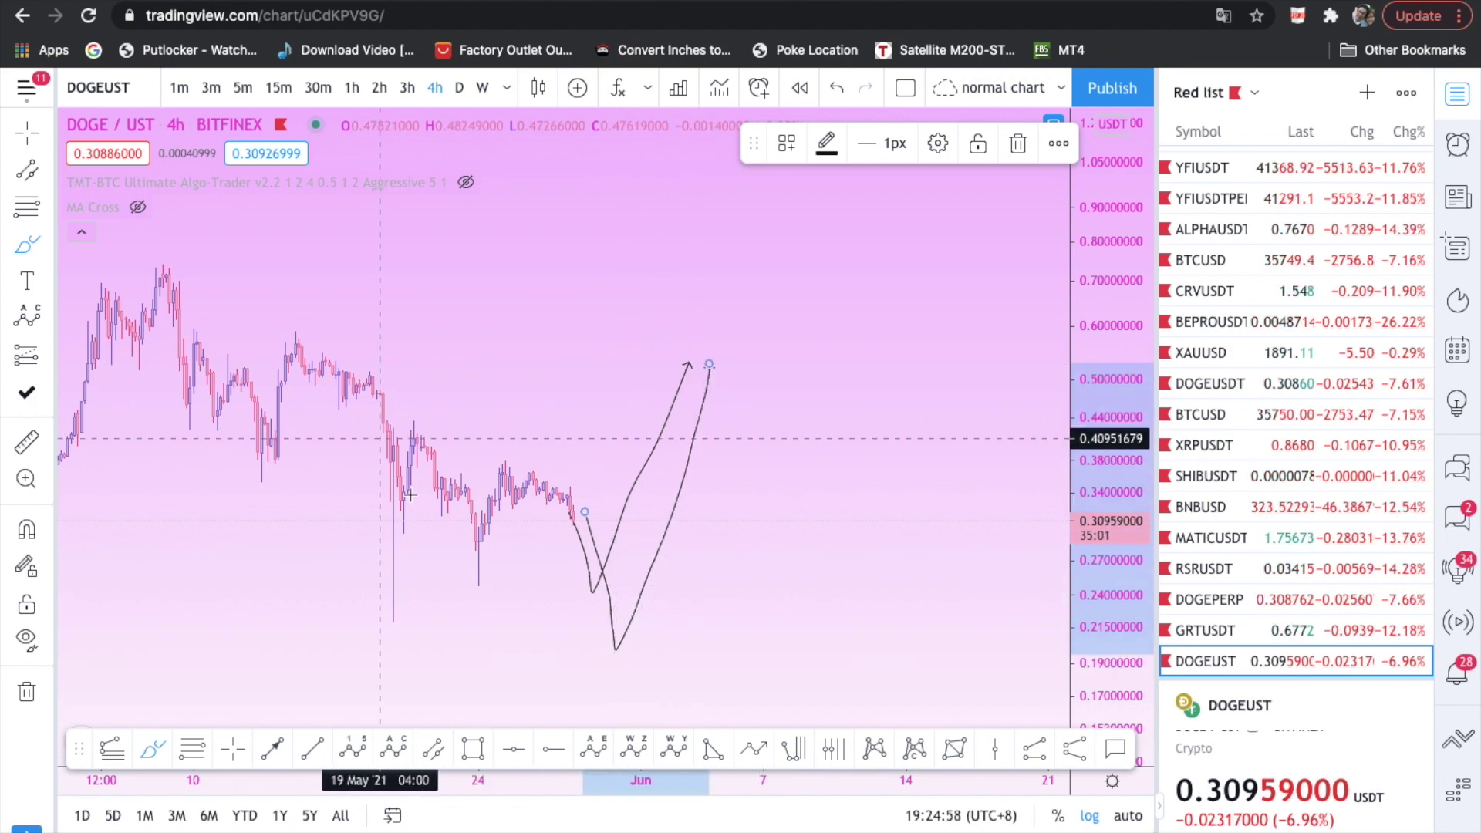
{"action": "mouse_move", "coordinate": [393, 617]}
{"action": "left_mouse_down"}
{"action": "mouse_move", "coordinate": [423, 455]}
{"action": "mouse_move", "coordinate": [601, 641]}
{"action": "mouse_move", "coordinate": [726, 389]}
{"action": "left_mouse_up"}
{"action": "left_click_drag", "start_coordinate": [522, 780], "coordinate": [641, 782]}
{"action": "left_click_drag", "start_coordinate": [1107, 352], "coordinate": [1129, 499]}
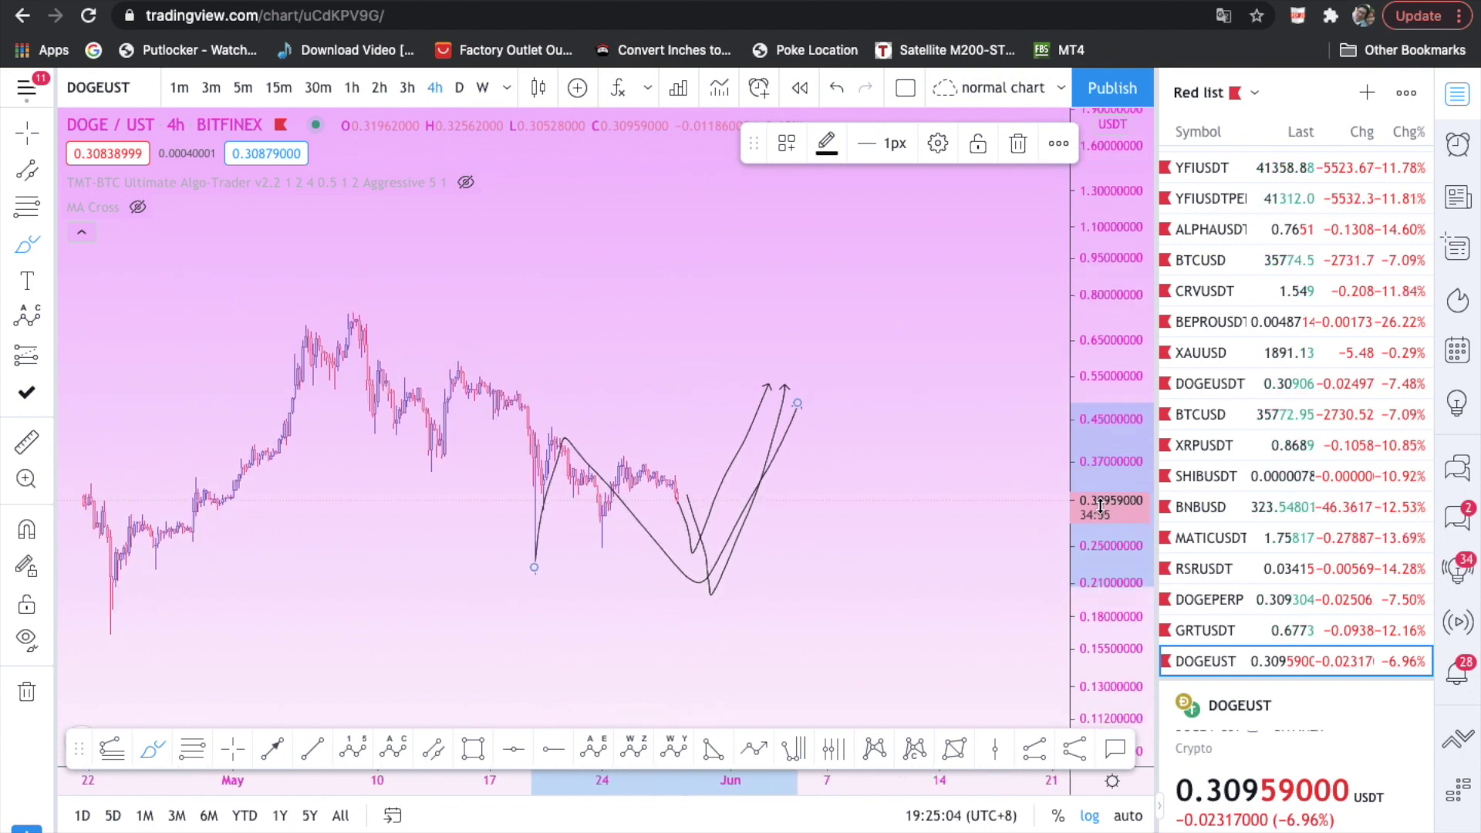
{"action": "mouse_move", "coordinate": [537, 532]}
{"action": "left_mouse_down"}
{"action": "mouse_move", "coordinate": [568, 432]}
{"action": "mouse_move", "coordinate": [597, 509]}
{"action": "mouse_move", "coordinate": [750, 377]}
{"action": "left_mouse_up"}
{"action": "mouse_move", "coordinate": [608, 529]}
{"action": "left_mouse_down"}
{"action": "mouse_move", "coordinate": [684, 496]}
{"action": "mouse_move", "coordinate": [744, 406]}
{"action": "left_mouse_up"}
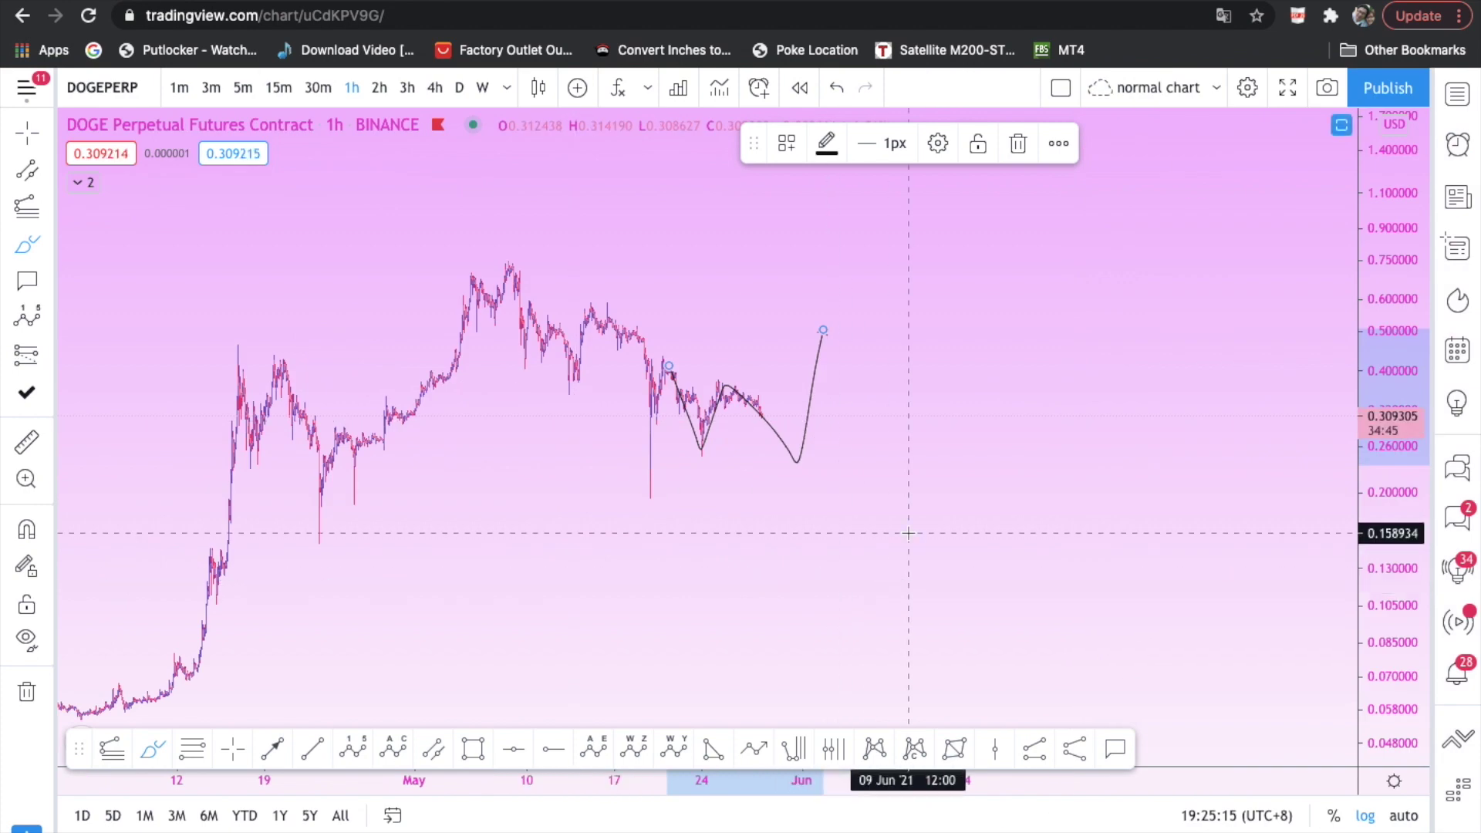
- Remove all drawings from the DOGEPERP and DOGEUST charts and switch the DOGEUST price scale from logarithmic to linear
{"action": "left_click", "coordinate": [25, 690]}
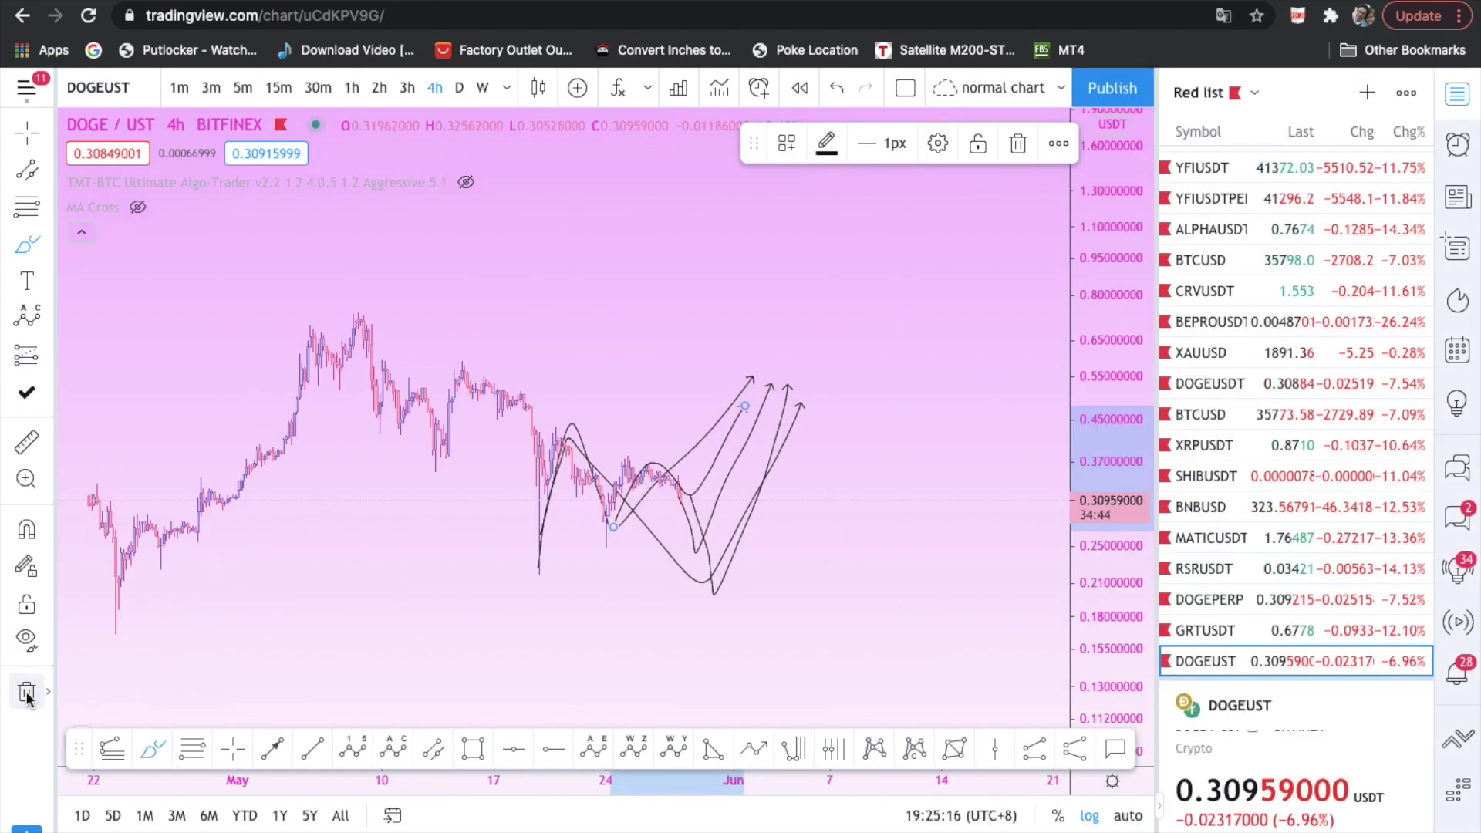
{"action": "left_click", "coordinate": [27, 692]}
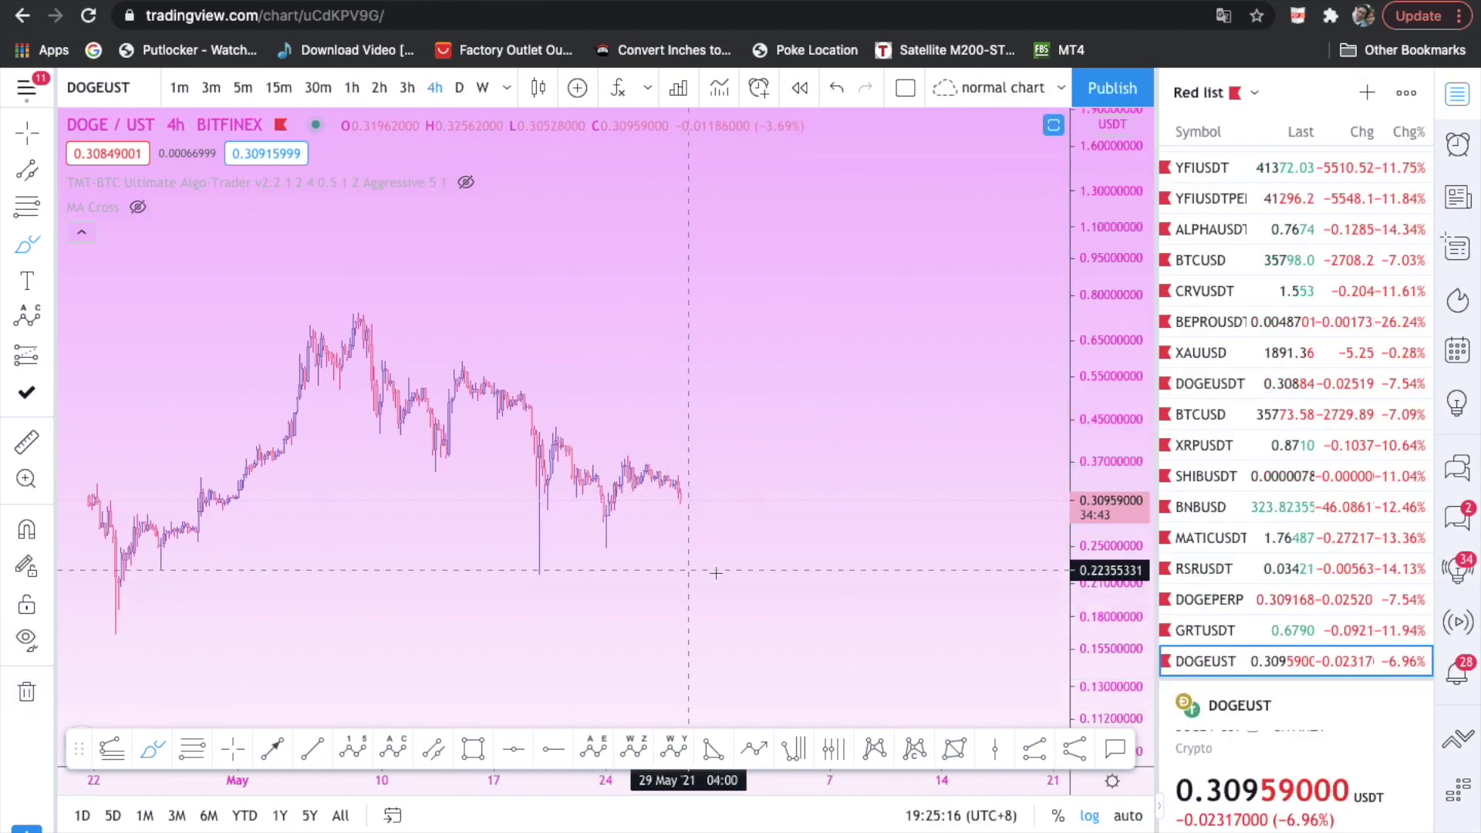
{"action": "left_click", "coordinate": [1089, 816]}
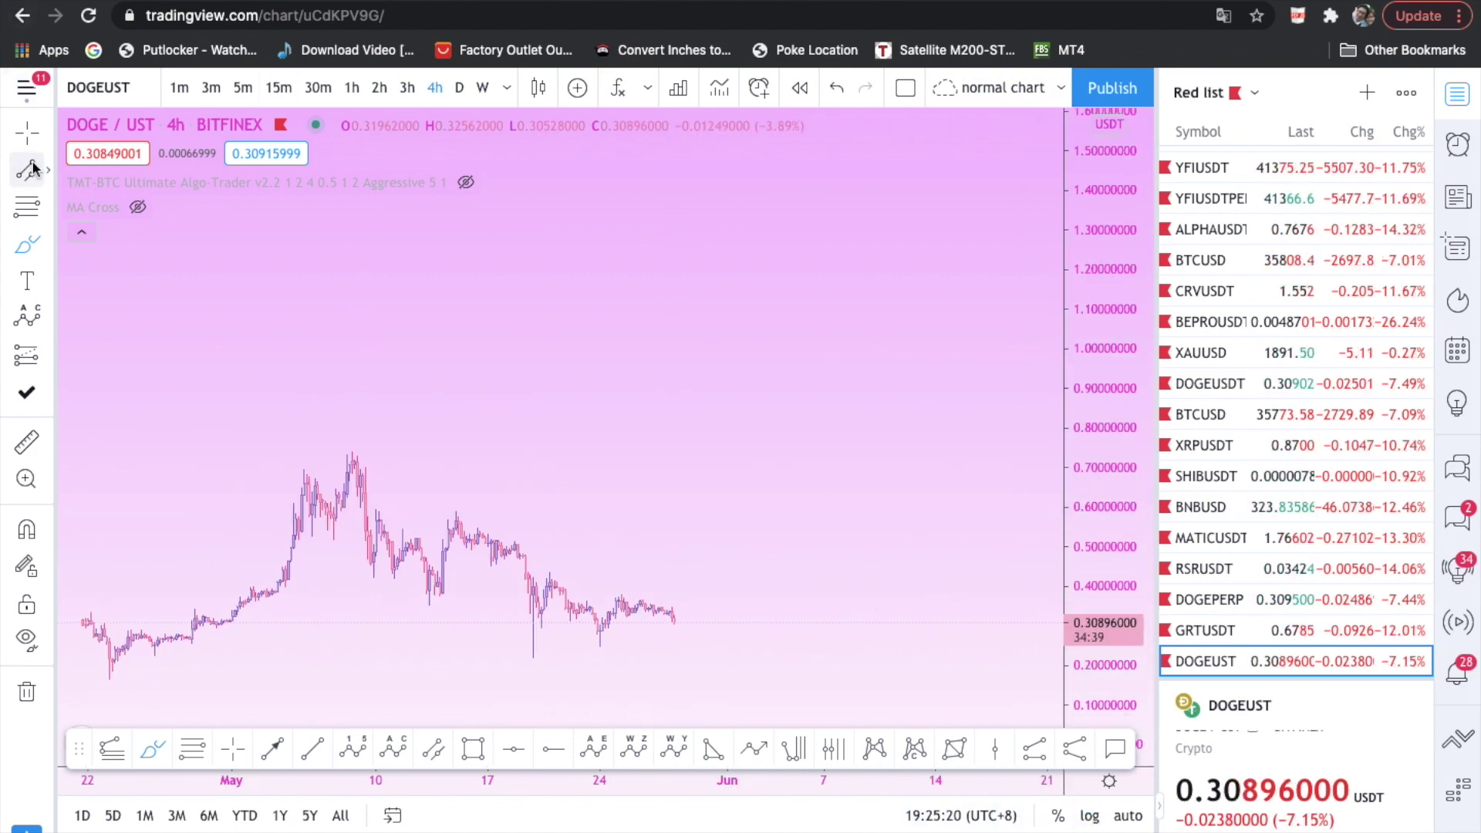
- Draw a descending parallel channel on DOGEUST from the 8 May high to about 0.17 in early June, its lower line through the 20 May low
{"action": "left_click", "coordinate": [26, 133]}
{"action": "left_click_drag", "start_coordinate": [714, 393], "coordinate": [713, 283]}
{"action": "left_click_drag", "start_coordinate": [1101, 539], "coordinate": [1106, 246]}
{"action": "scroll", "coordinate": [656, 609], "scroll_direction": "up", "scroll_amount": 1}
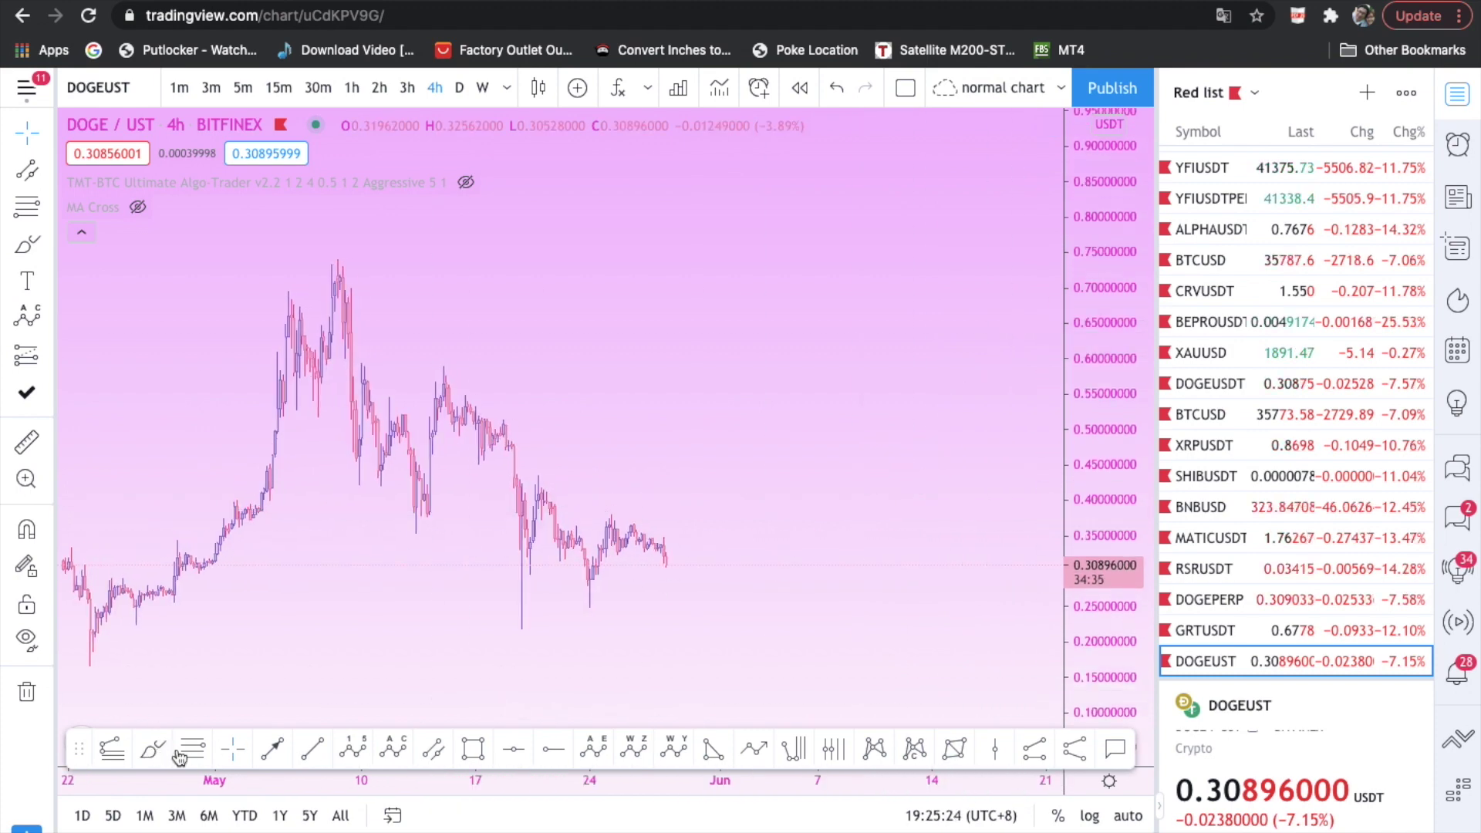
{"action": "left_click", "coordinate": [433, 749]}
{"action": "left_click", "coordinate": [339, 261]}
{"action": "left_click", "coordinate": [754, 662]}
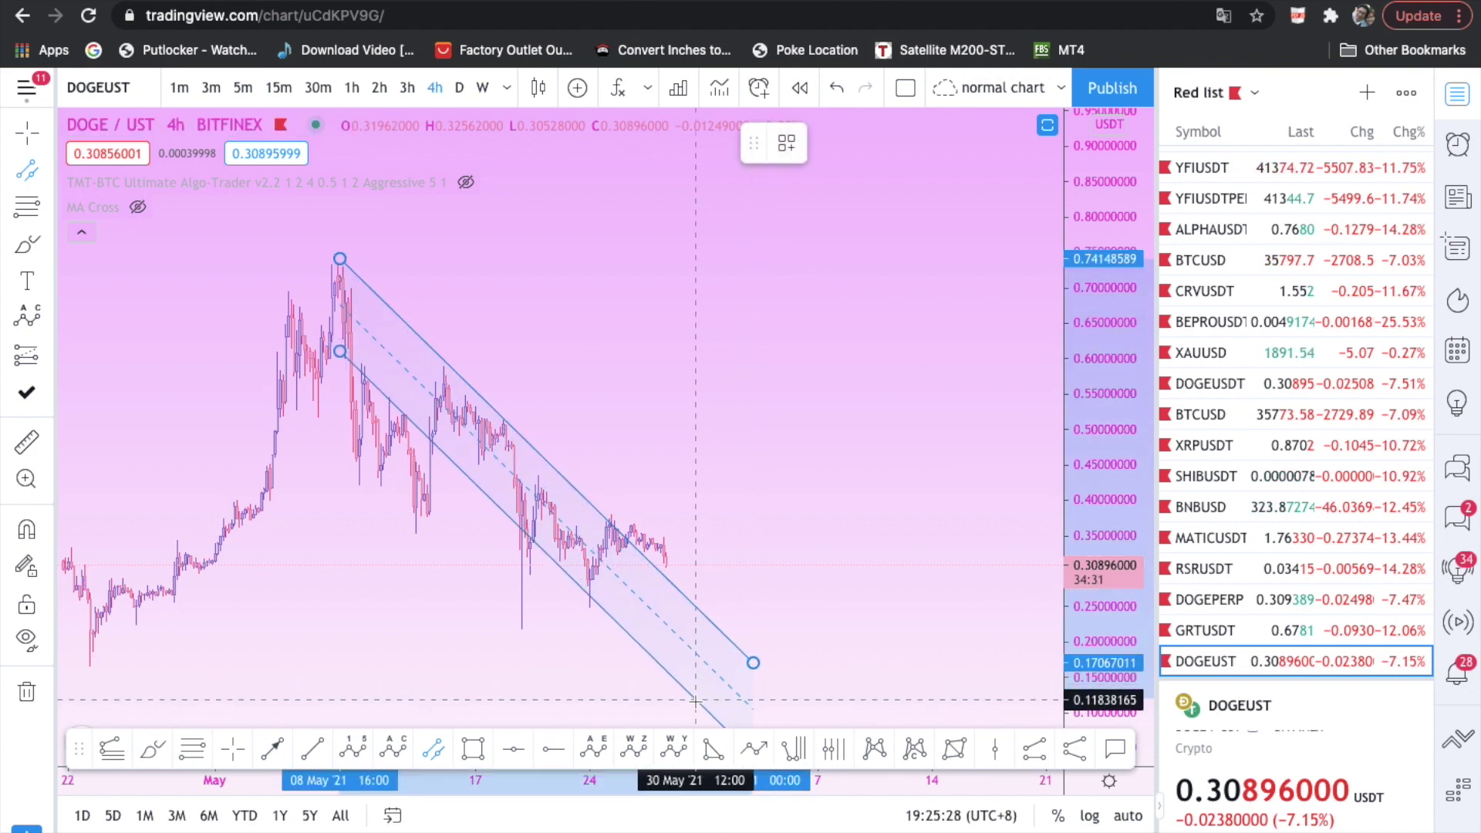
{"action": "left_click", "coordinate": [519, 635]}
{"action": "left_click", "coordinate": [846, 553]}
{"action": "left_click_drag", "start_coordinate": [797, 551], "coordinate": [722, 488]}
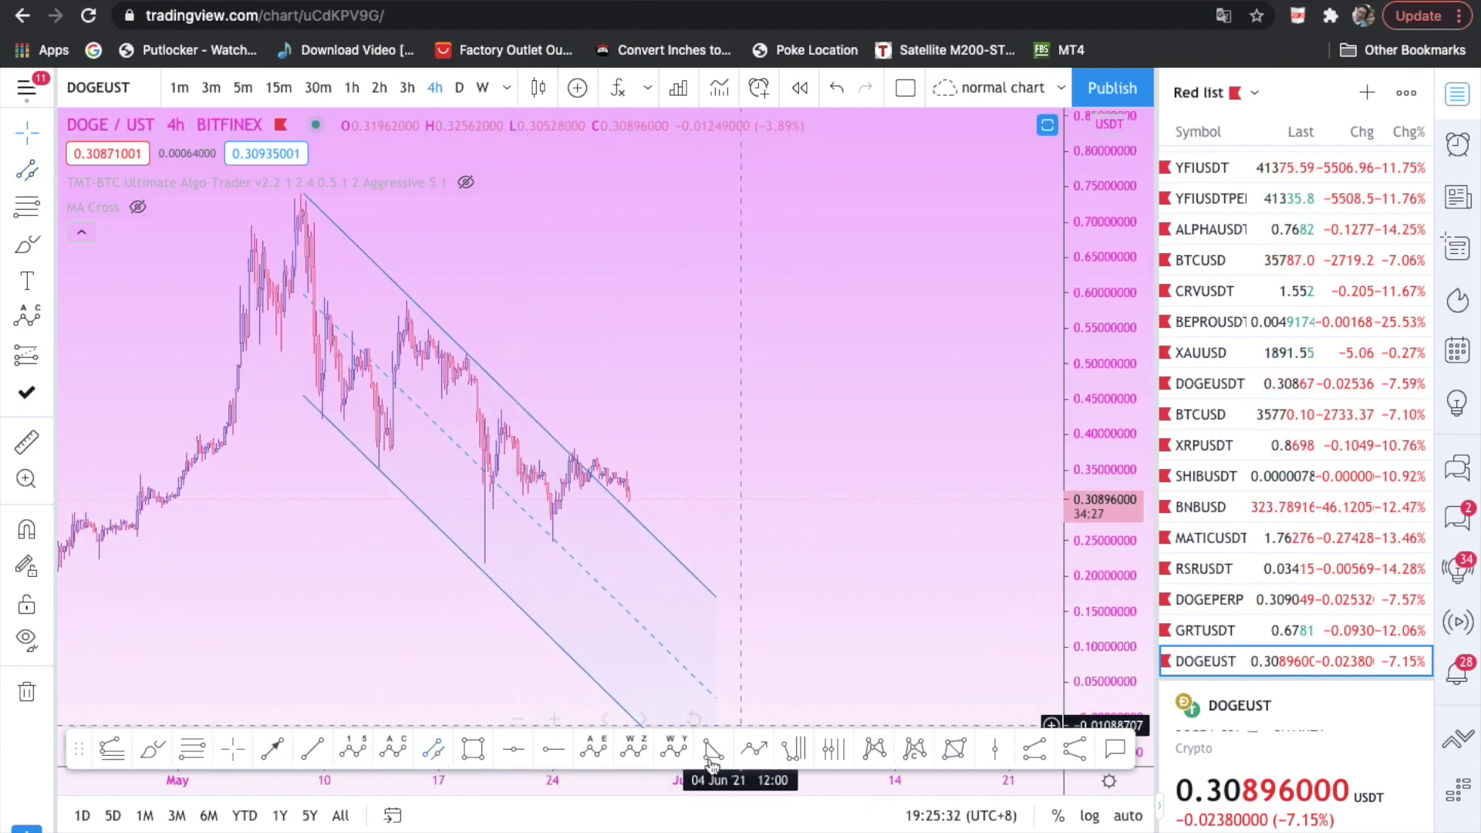
- Draw a Fibonacci retracement on DOGEUST from the 24 May low at about 0.25 to the rebound high at about 0.38
{"action": "left_click", "coordinate": [191, 749]}
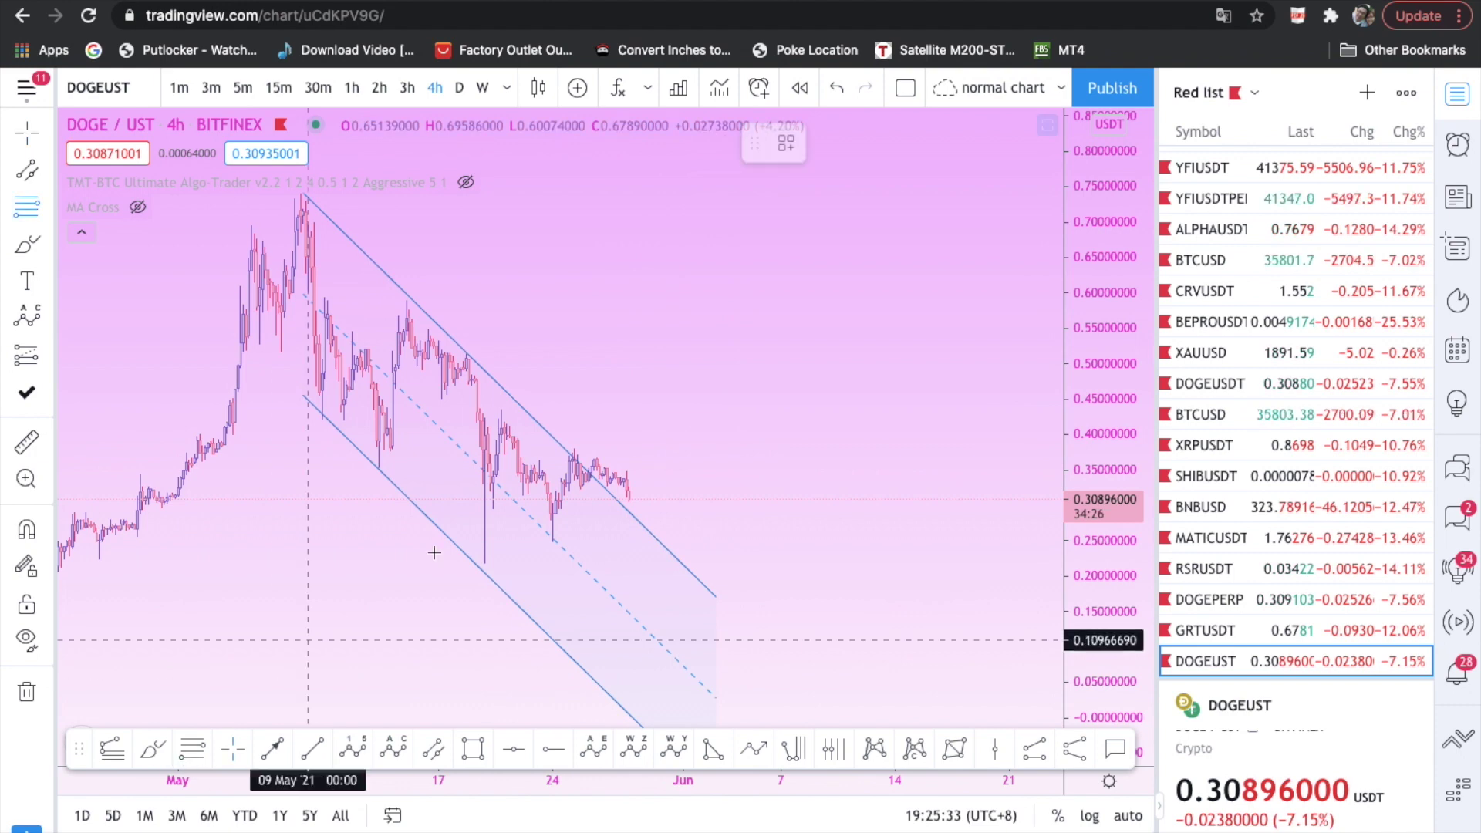
{"action": "left_click", "coordinate": [566, 542]}
{"action": "left_click", "coordinate": [792, 450]}
{"action": "left_click", "coordinate": [939, 611]}
{"action": "left_click_drag", "start_coordinate": [1087, 593], "coordinate": [1080, 243]}
{"action": "left_click_drag", "start_coordinate": [849, 371], "coordinate": [872, 308]}
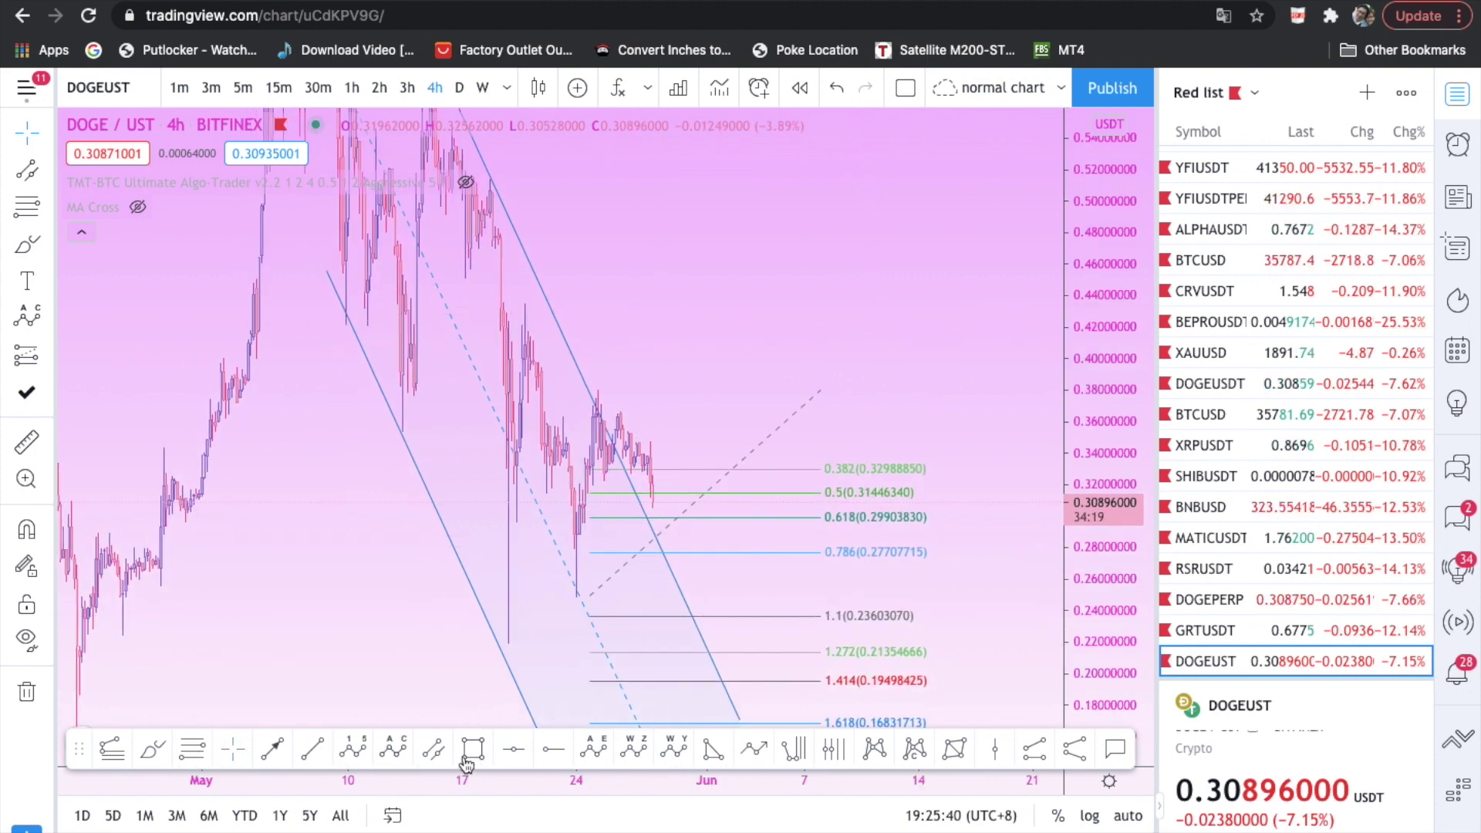
- Draw a small descending parallel channel from the 25 May high at about 0.38 to about 0.315 on 31 May, enclosing the latest candles
{"action": "left_click", "coordinate": [599, 397]}
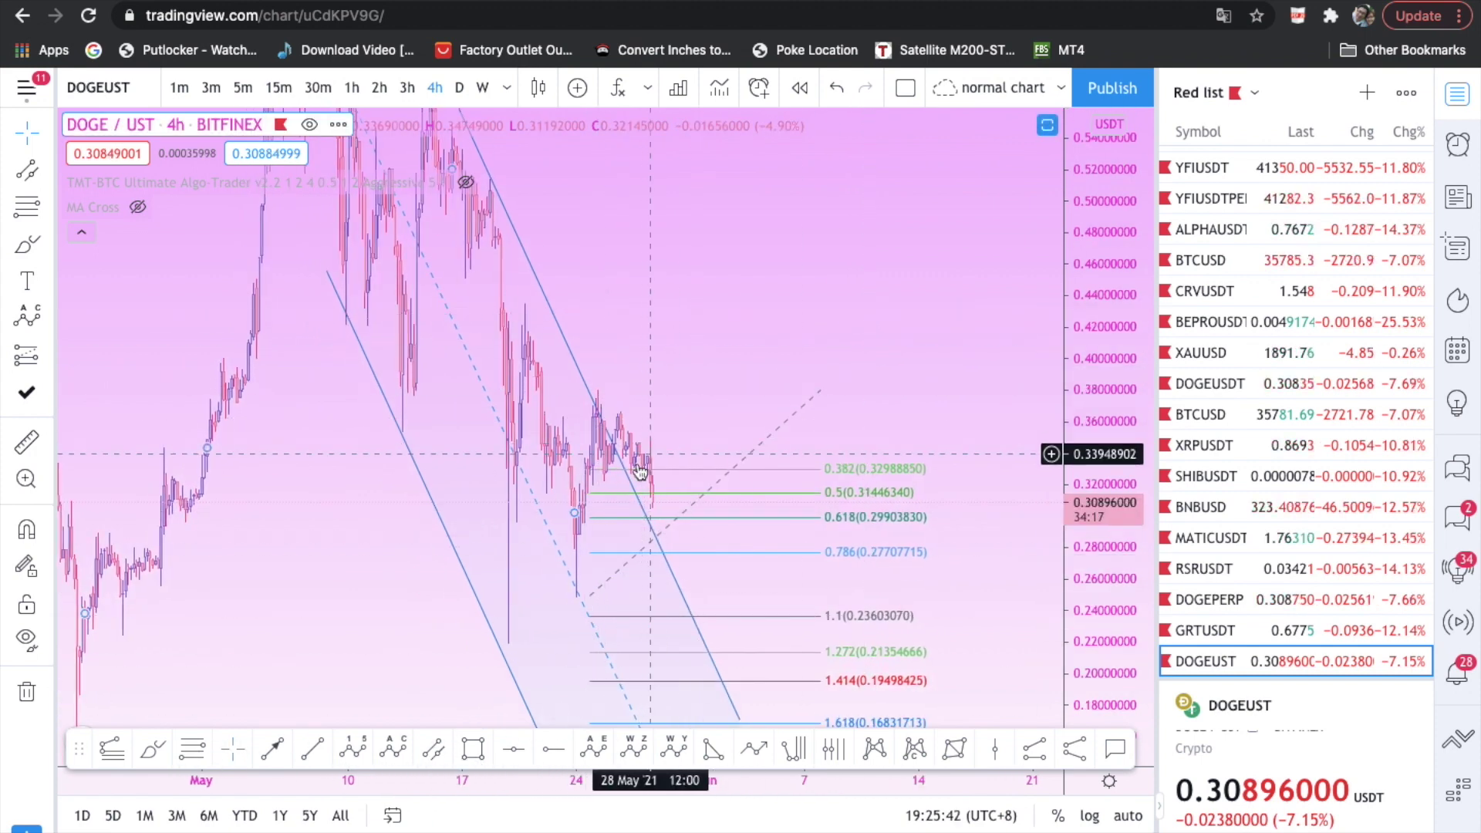
{"action": "left_click", "coordinate": [436, 749]}
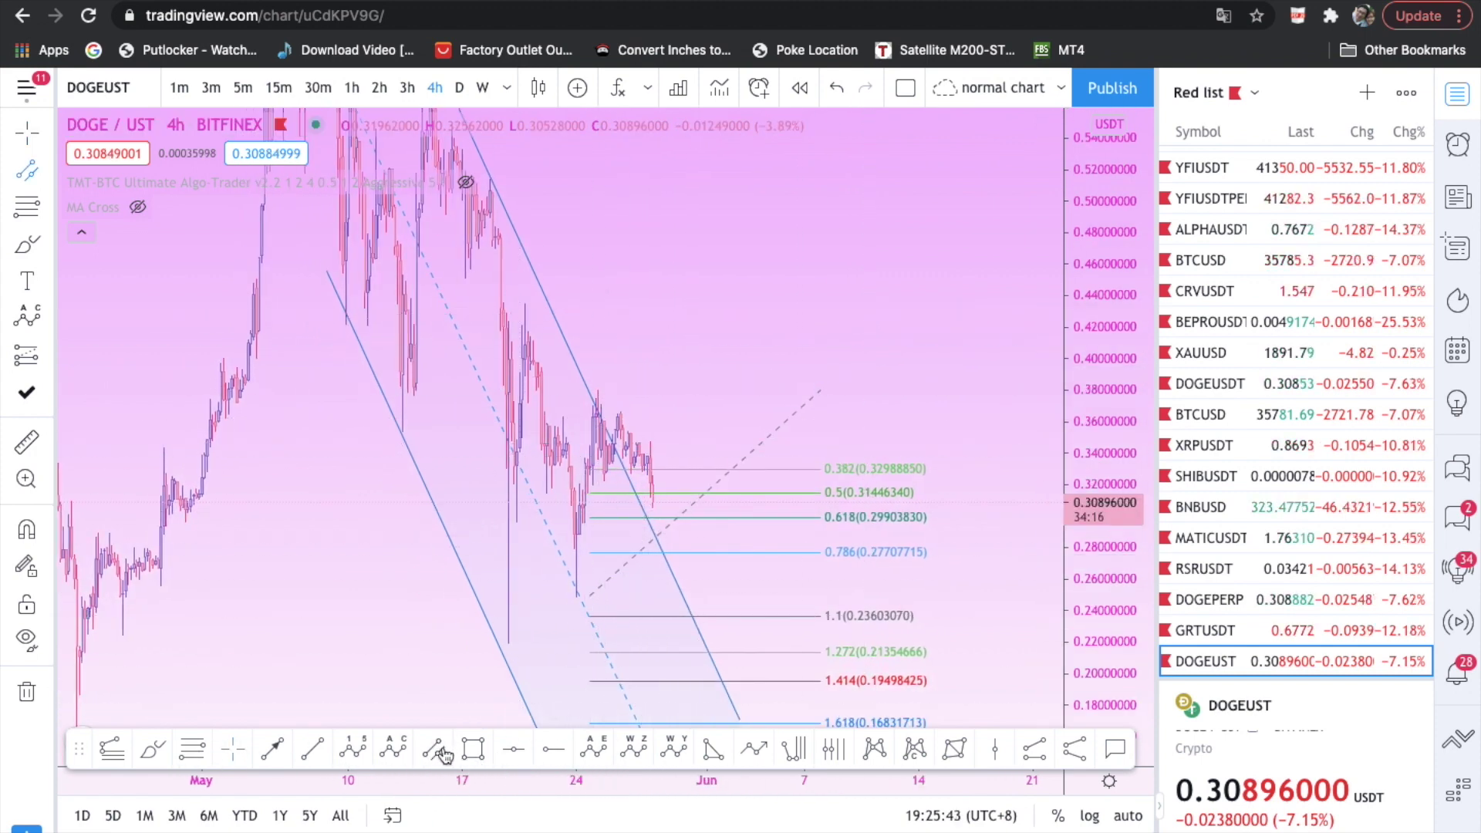
{"action": "left_click", "coordinate": [597, 390]}
{"action": "left_click", "coordinate": [698, 492]}
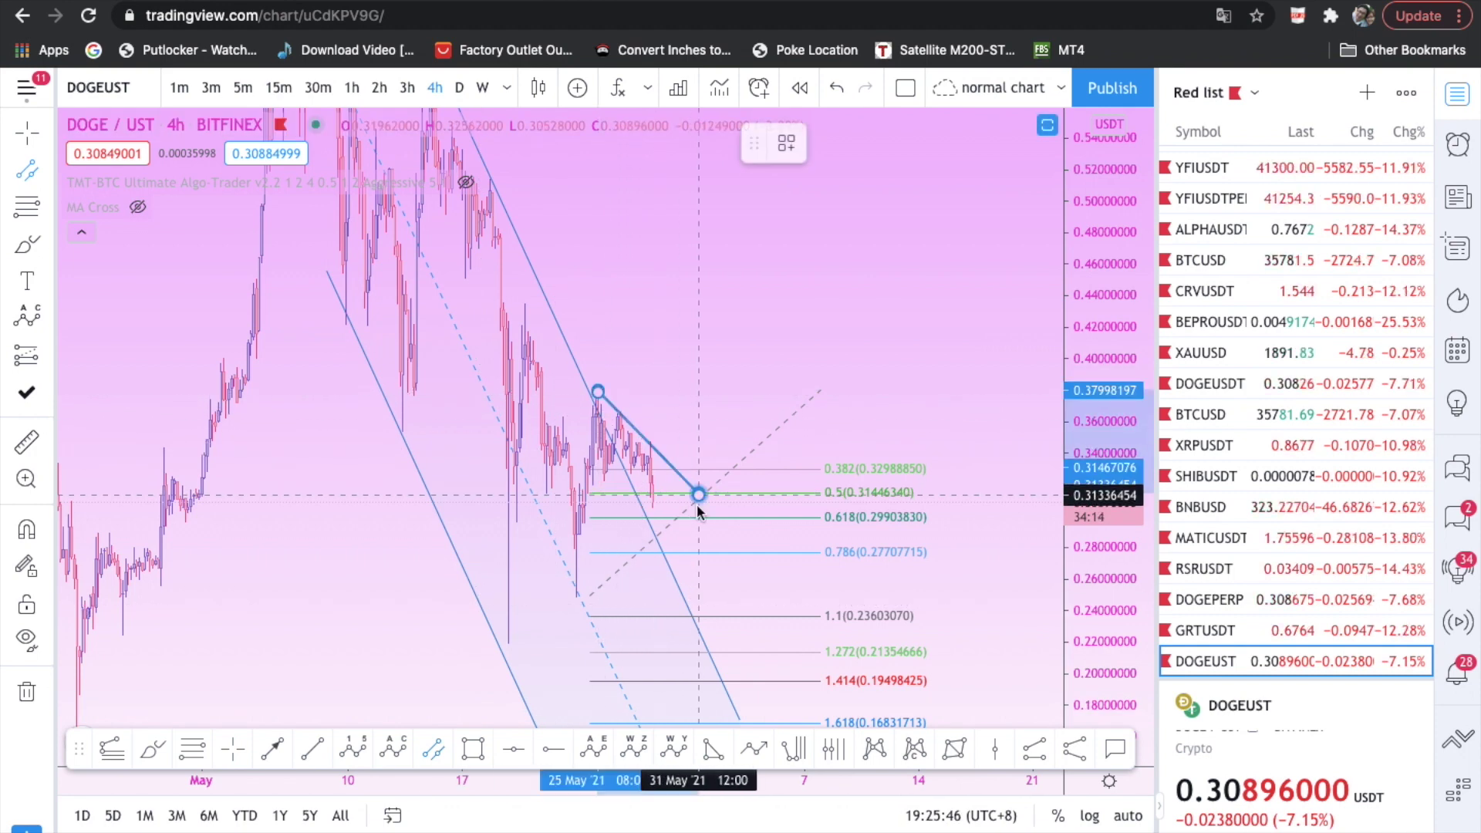
{"action": "left_click", "coordinate": [688, 567]}
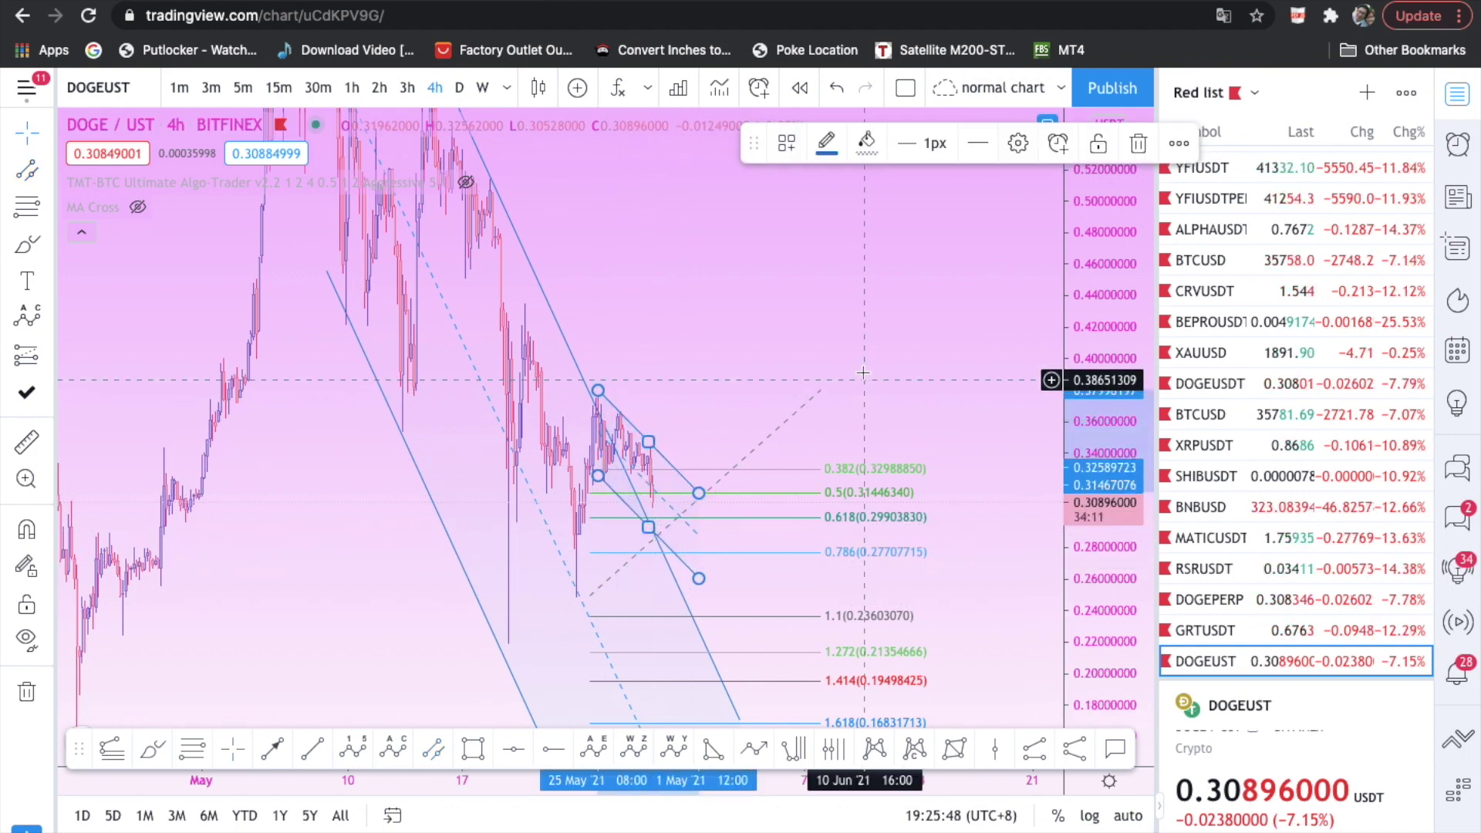
{"action": "left_click_drag", "start_coordinate": [861, 415], "coordinate": [945, 402]}
{"action": "left_click_drag", "start_coordinate": [864, 782], "coordinate": [631, 780]}
{"action": "left_click_drag", "start_coordinate": [619, 332], "coordinate": [779, 337]}
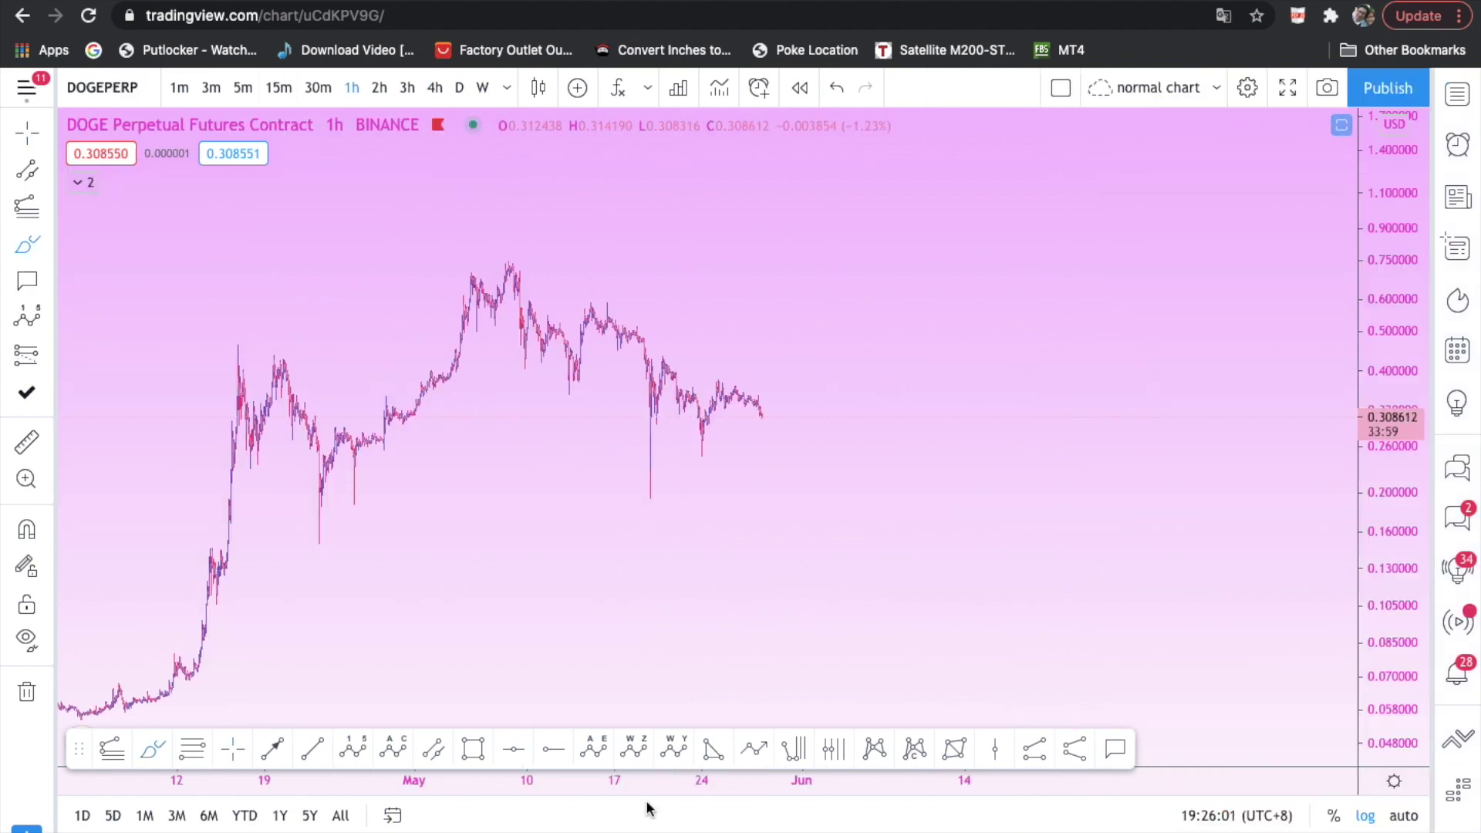
- On the DOGEPERP 1h chart, draw a rising parallel channel from the 24 May low at about 0.248 to about 0.372 along the rebound
{"action": "double_click", "coordinate": [652, 787]}
{"action": "left_click_drag", "start_coordinate": [652, 788], "coordinate": [1145, 785]}
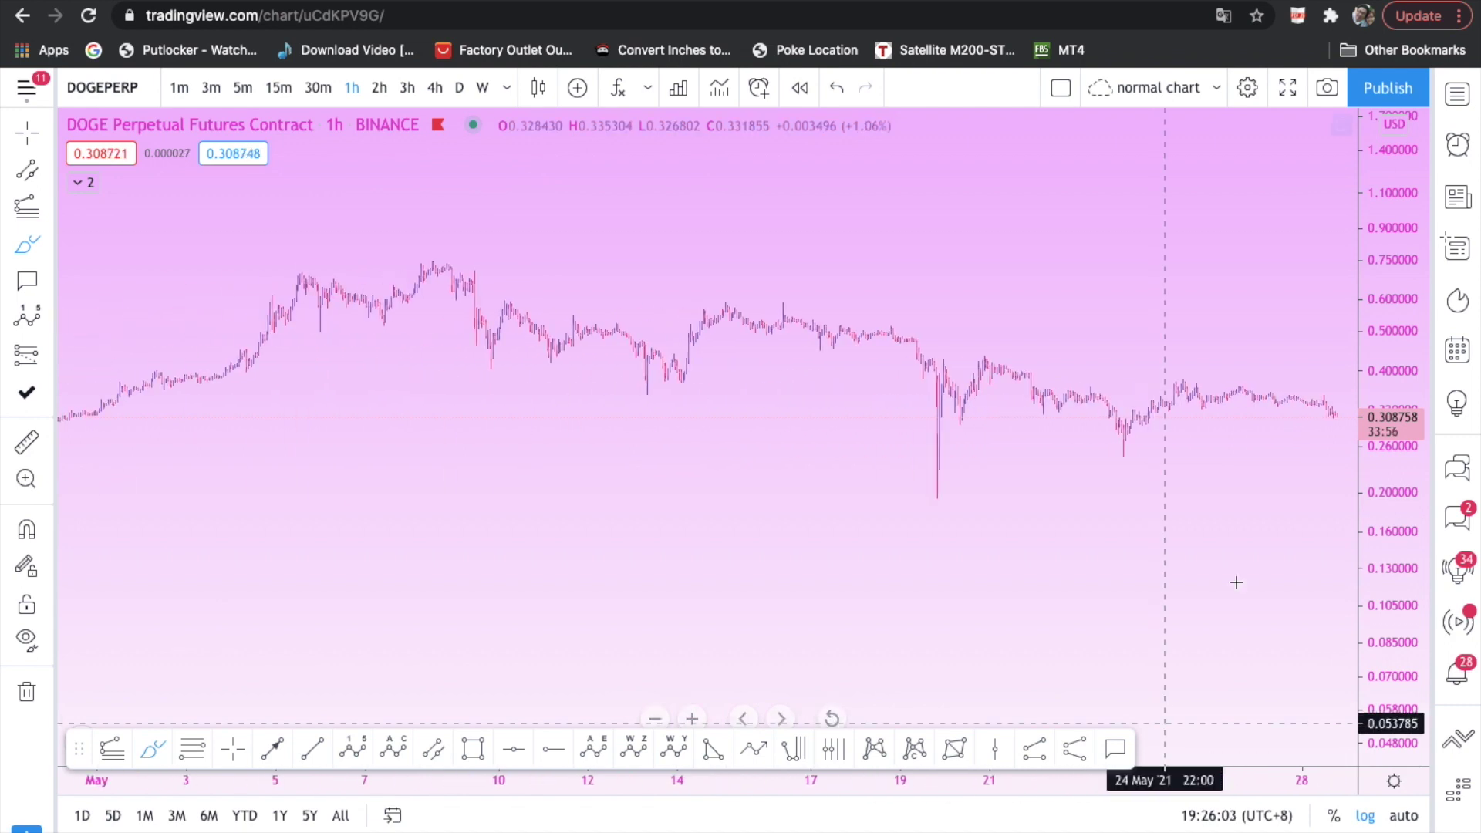
{"action": "left_click_drag", "start_coordinate": [1242, 569], "coordinate": [976, 576]}
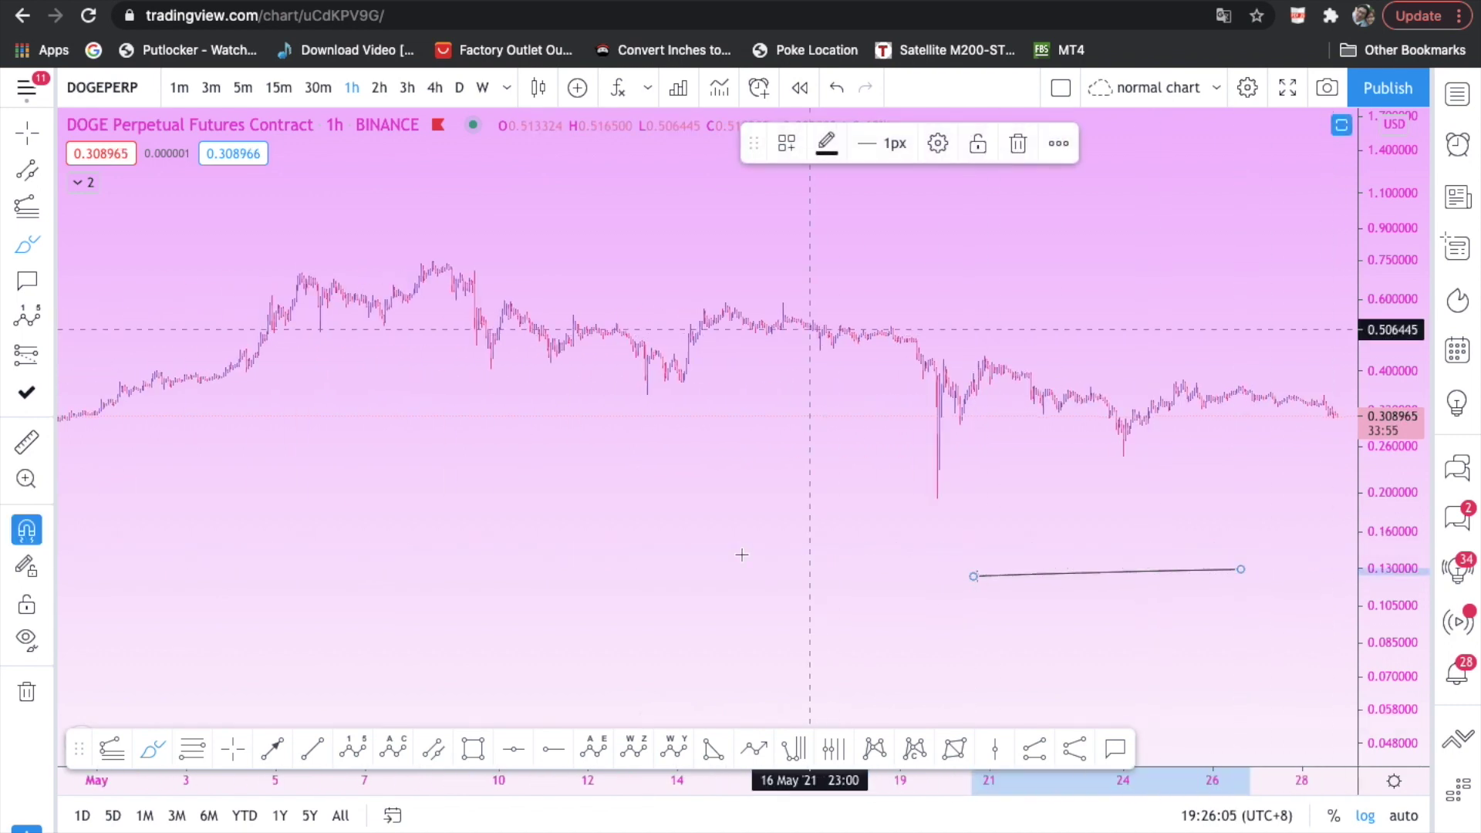
{"action": "key", "text": "ctrl+z"}
{"action": "left_click", "coordinate": [27, 138]}
{"action": "scroll", "coordinate": [1003, 536], "scroll_direction": "right", "scroll_amount": 5}
{"action": "left_click_drag", "start_coordinate": [1365, 569], "coordinate": [1367, 284]}
{"action": "left_click_drag", "start_coordinate": [1300, 391], "coordinate": [1253, 437]}
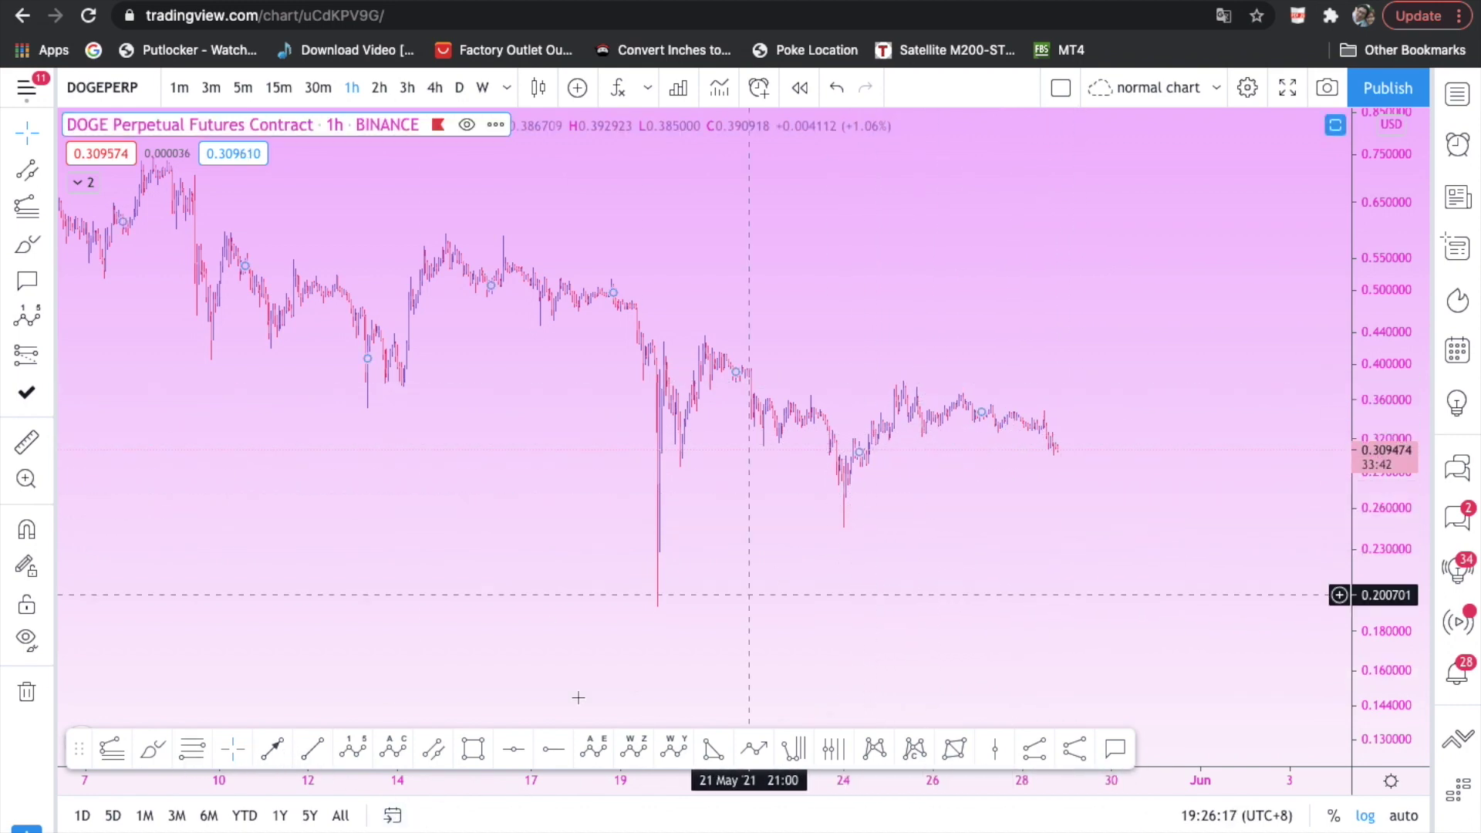
{"action": "left_click", "coordinate": [433, 749]}
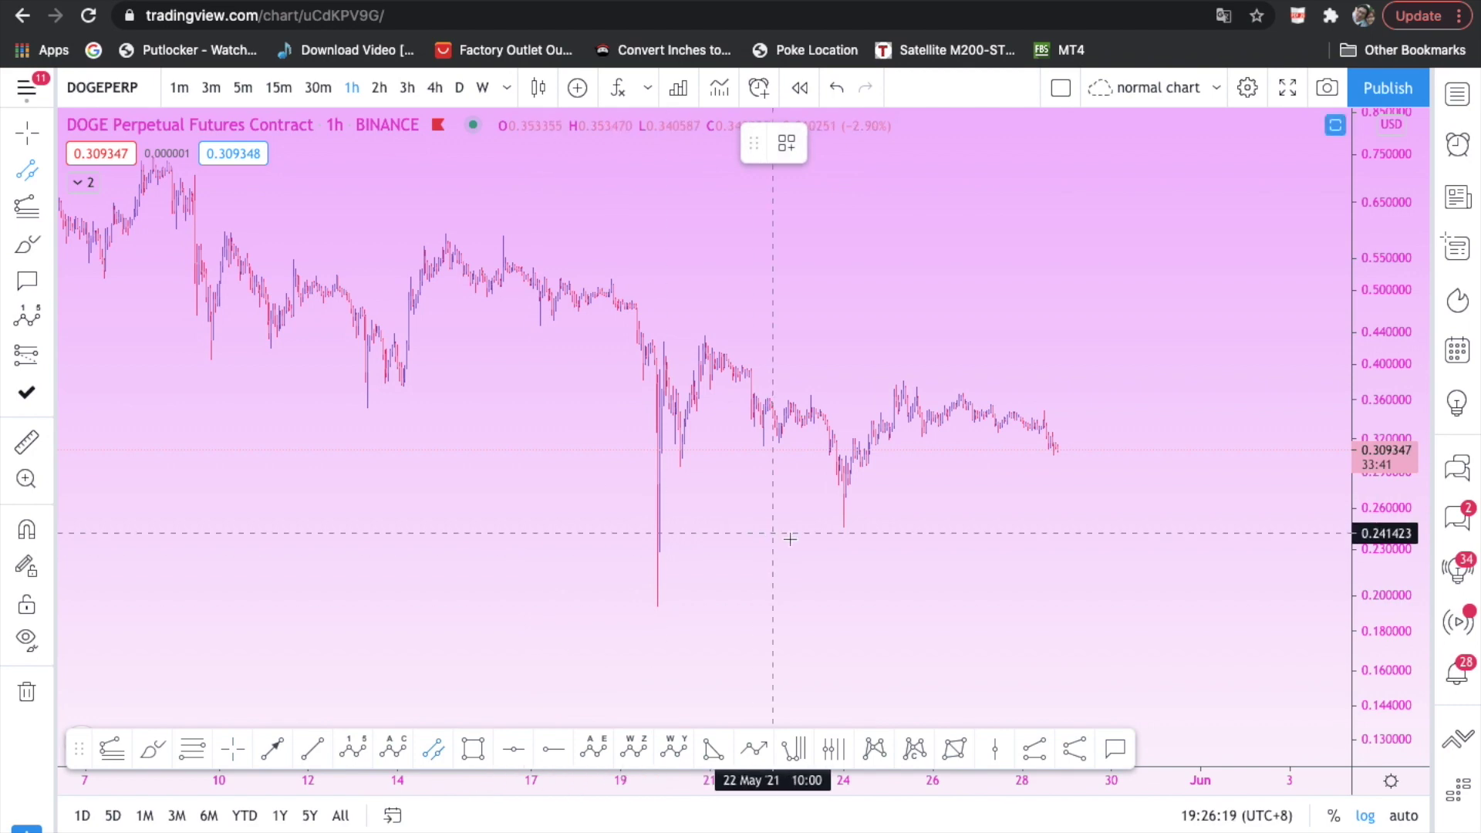
{"action": "left_click", "coordinate": [842, 524]}
{"action": "left_click", "coordinate": [926, 390]}
{"action": "left_click", "coordinate": [904, 361]}
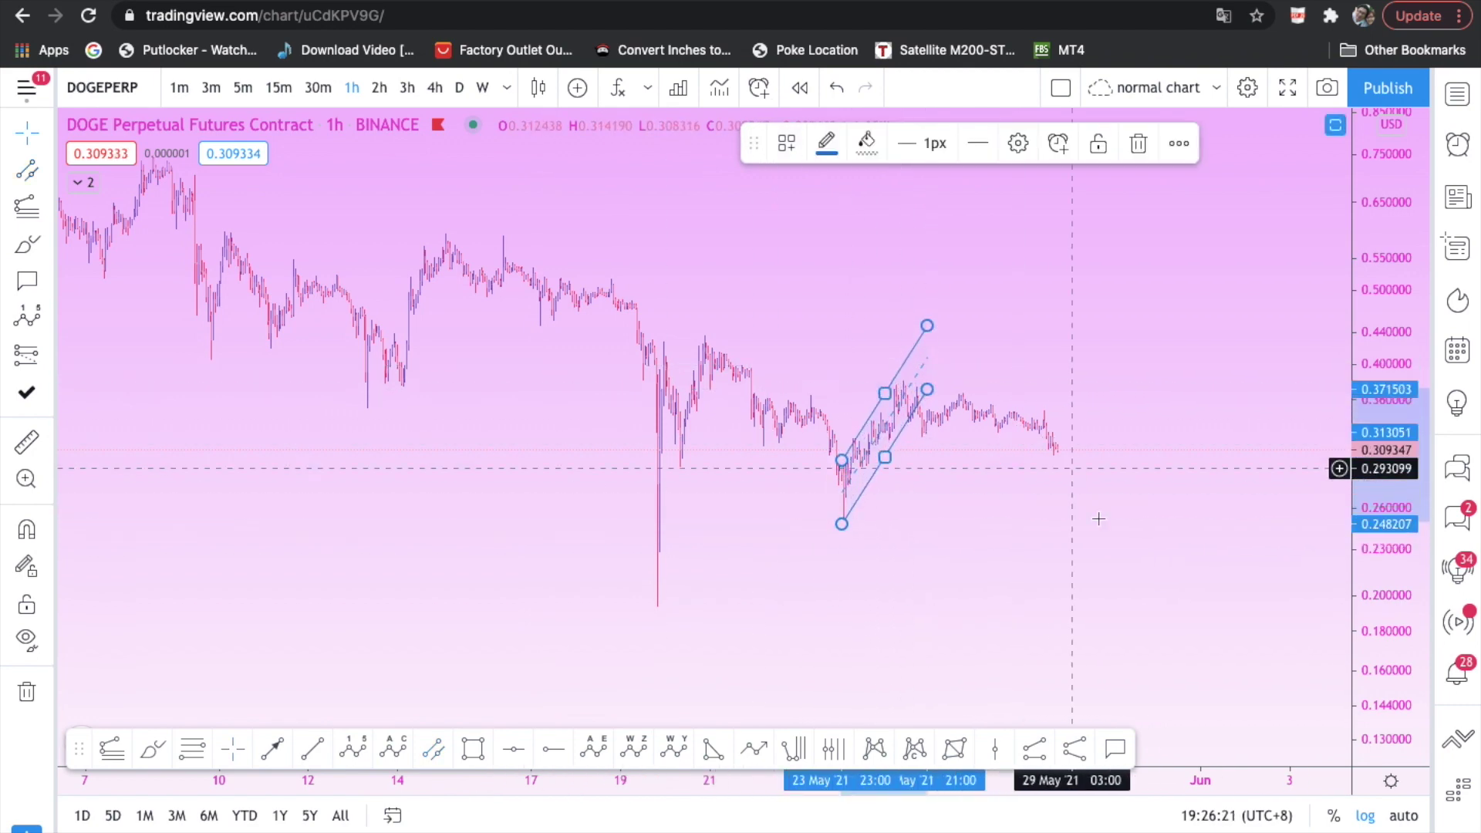
- Draw a descending parallel channel on DOGEPERP from the 20 May high at about 0.428 to 30 May, its lower line through the 24 May low
{"action": "left_click", "coordinate": [432, 749]}
{"action": "left_click", "coordinate": [694, 342]}
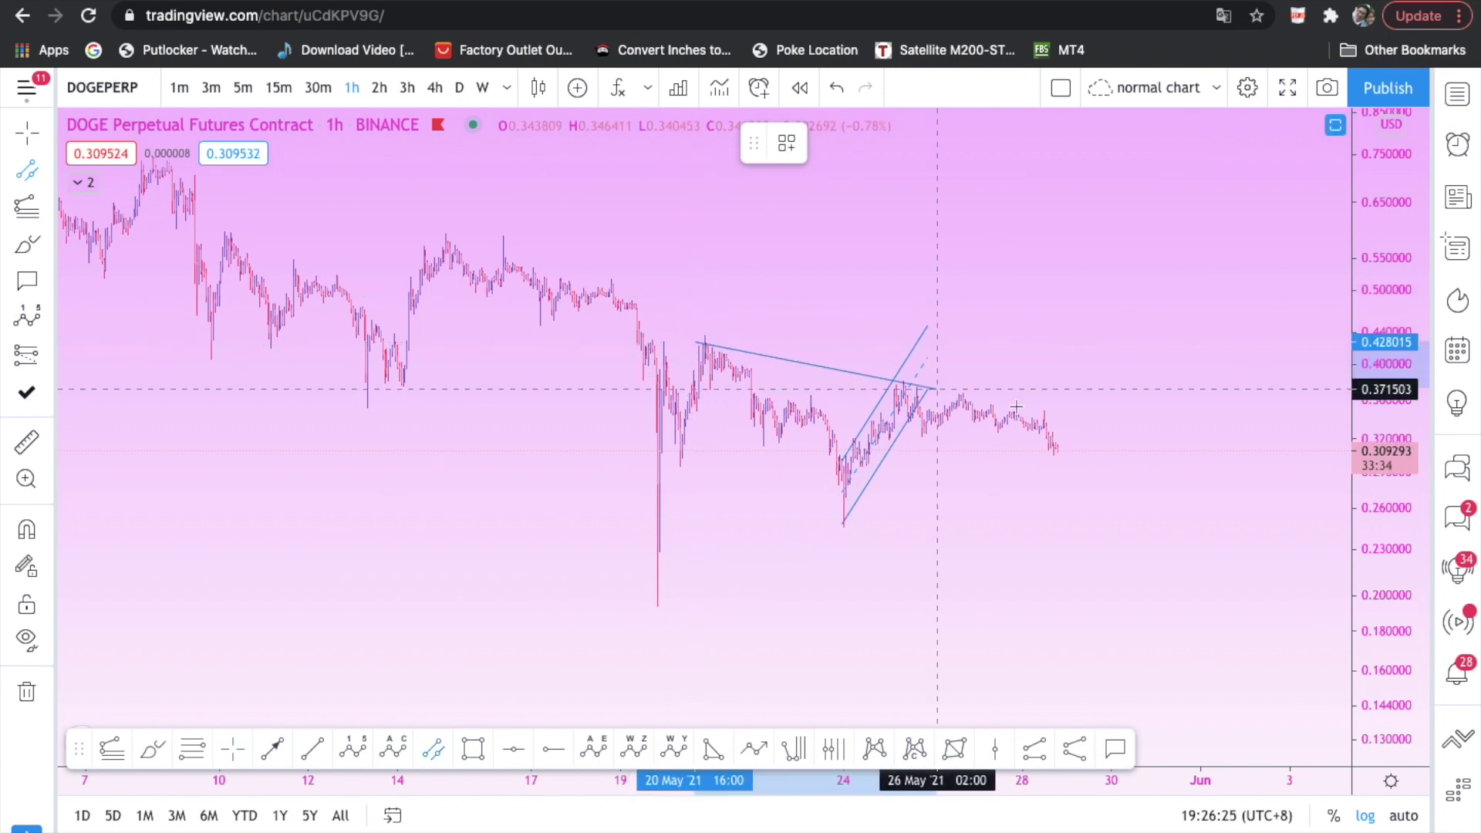
{"action": "left_click", "coordinate": [1142, 434]}
{"action": "left_click", "coordinate": [1142, 587]}
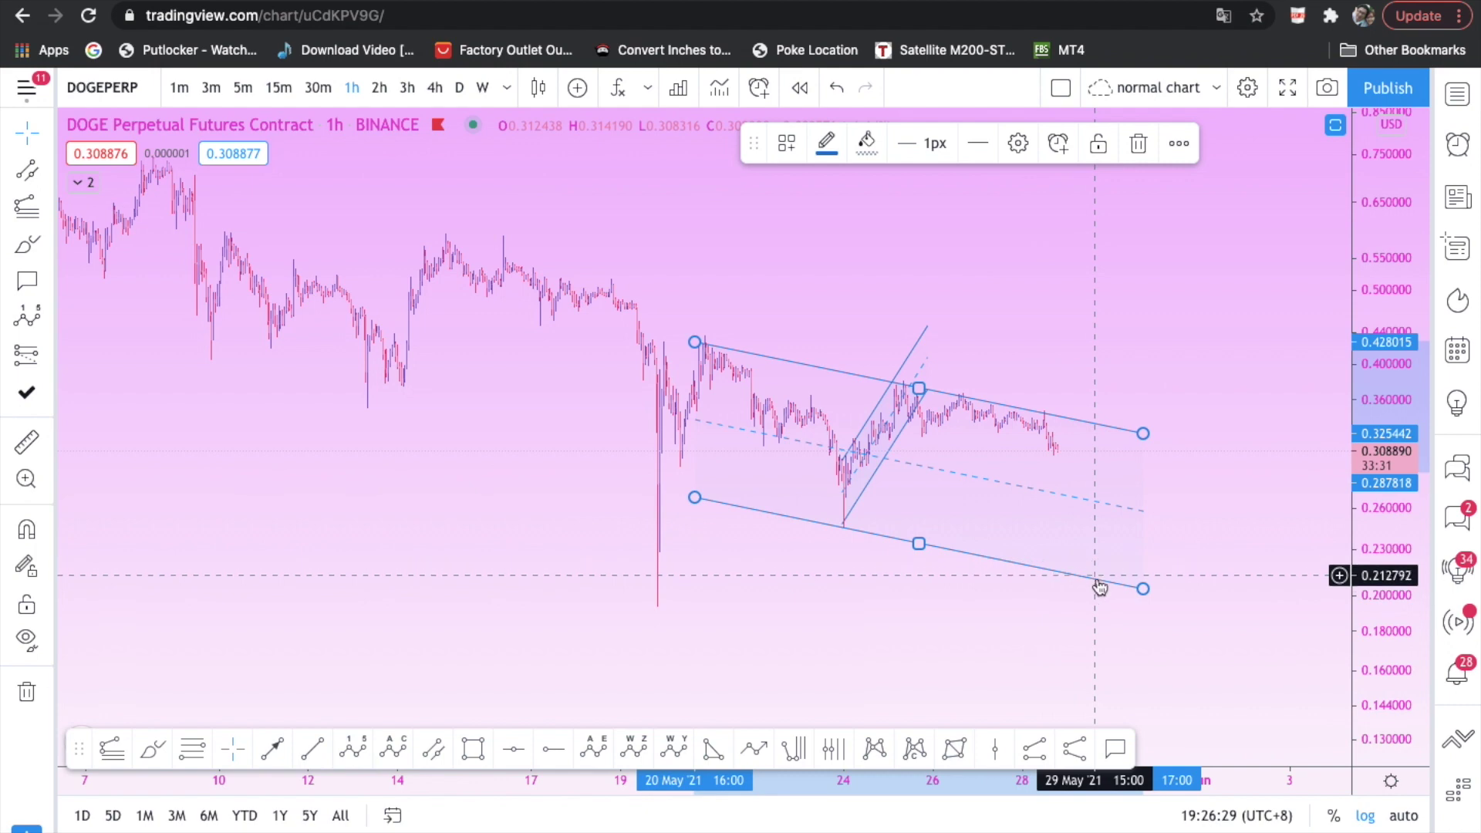
- Examine the DOGEPERP channels and the DOGEUST channels with their Fibonacci levels against the whole May decline
{"action": "scroll", "coordinate": [1098, 582], "scroll_direction": "down", "scroll_amount": 1}
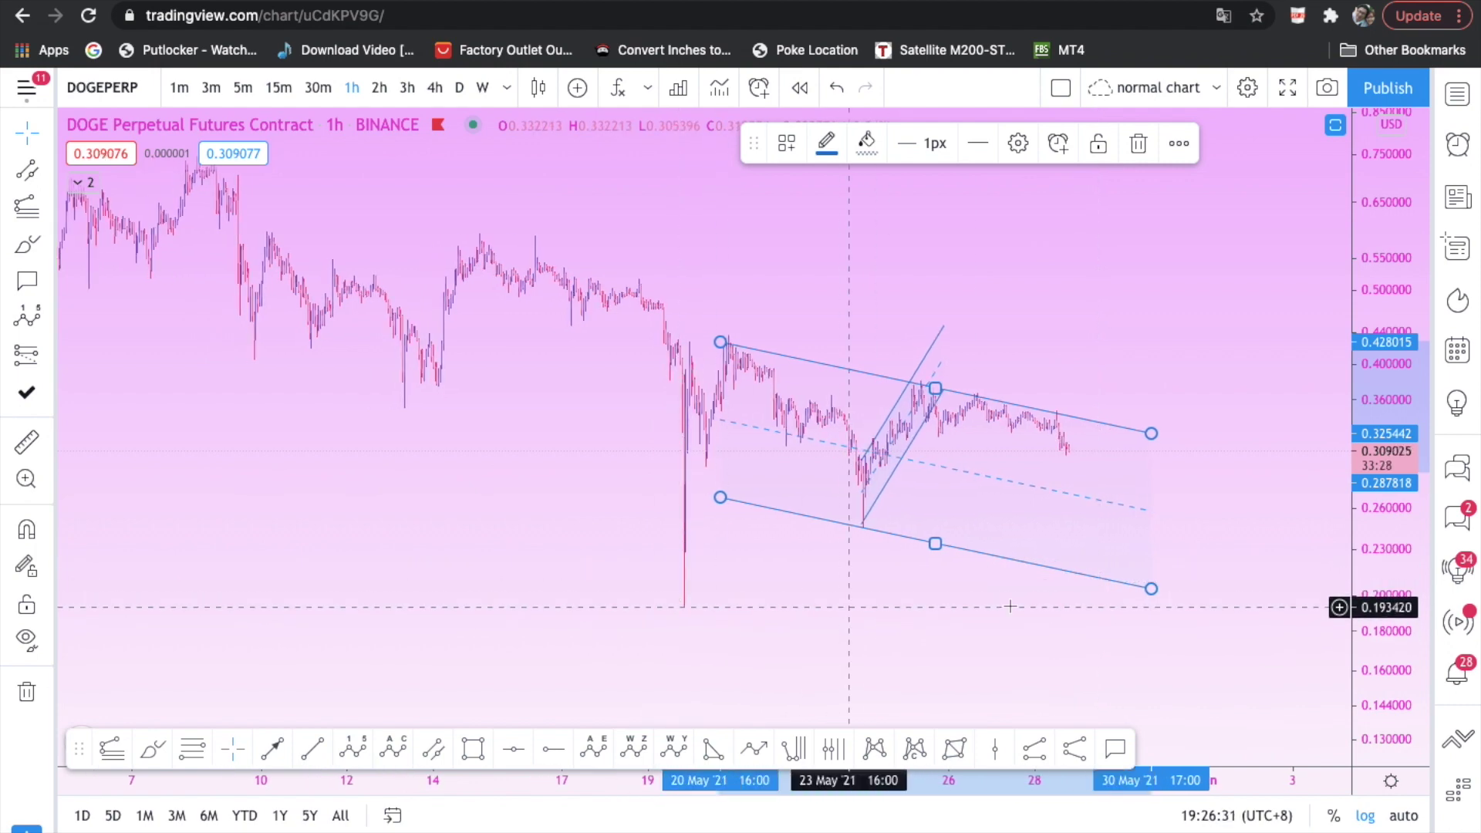
{"action": "left_click_drag", "start_coordinate": [1037, 588], "coordinate": [874, 546]}
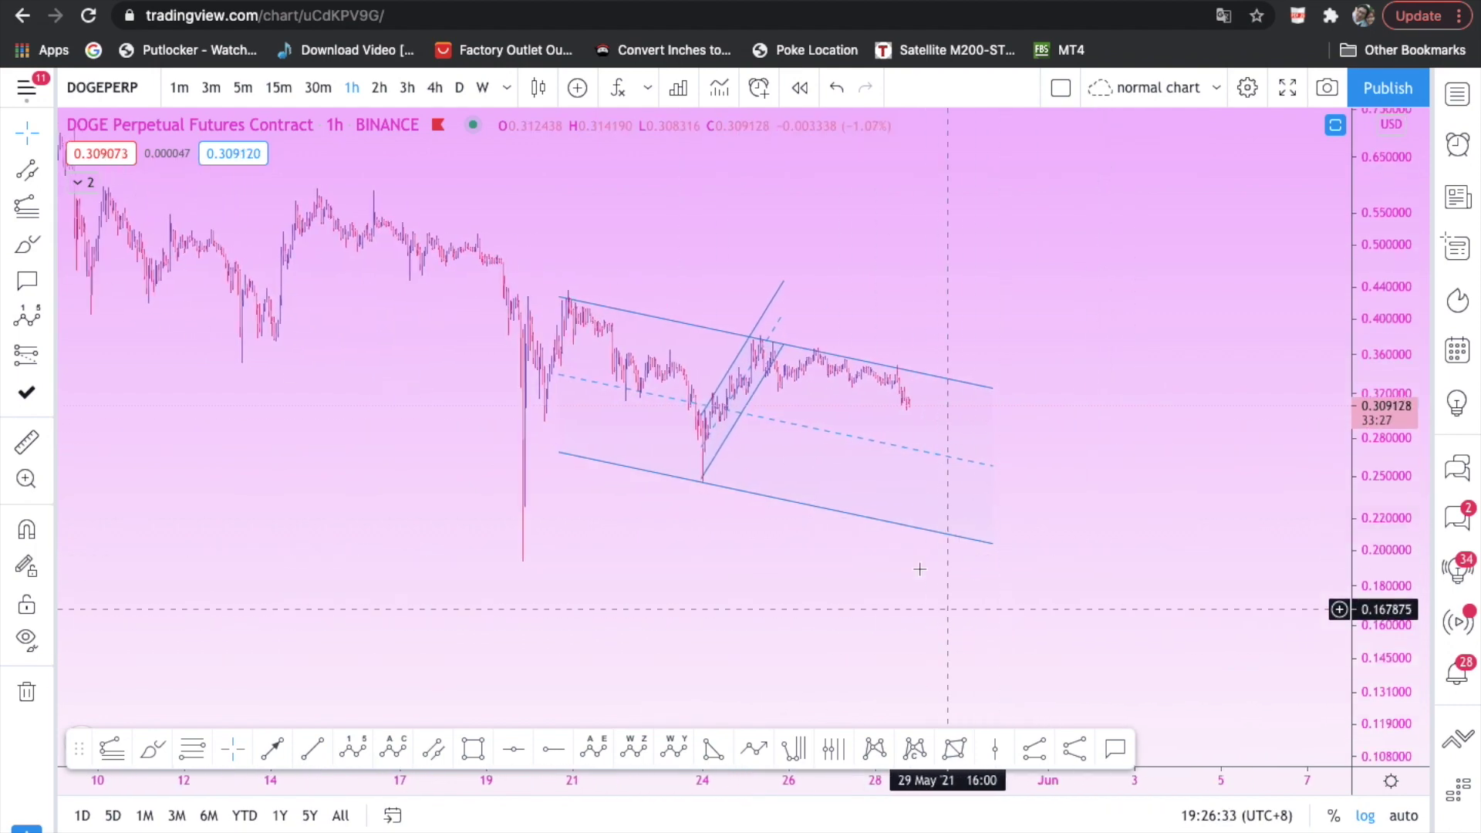
{"action": "scroll", "coordinate": [1006, 563], "scroll_direction": "left", "scroll_amount": 1}
{"action": "scroll", "coordinate": [1107, 307], "scroll_direction": "down", "scroll_amount": 1}
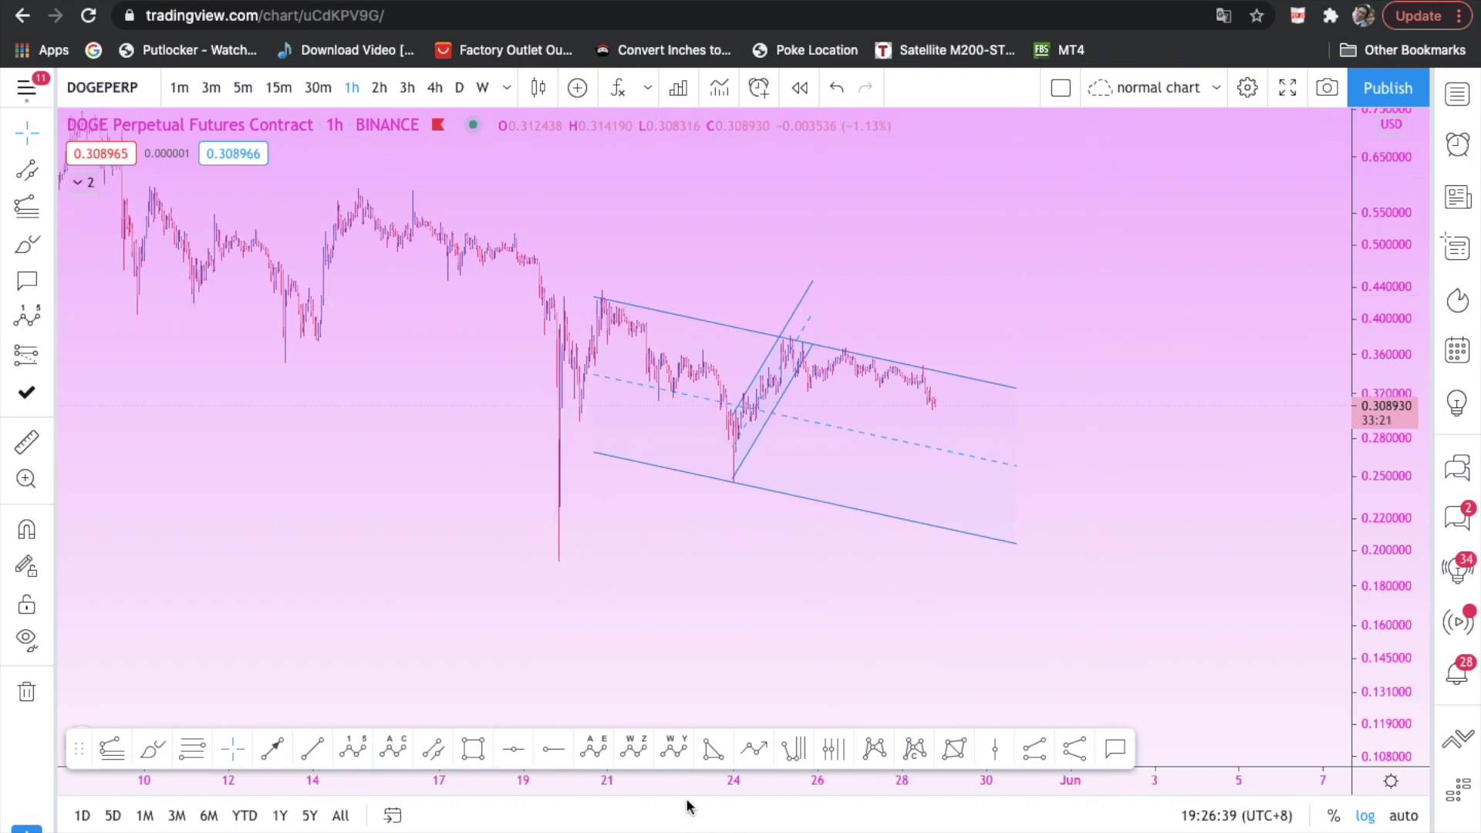
{"action": "scroll", "coordinate": [888, 687], "scroll_direction": "down", "scroll_amount": 2}
{"action": "scroll", "coordinate": [888, 687], "scroll_direction": "right", "scroll_amount": 3}
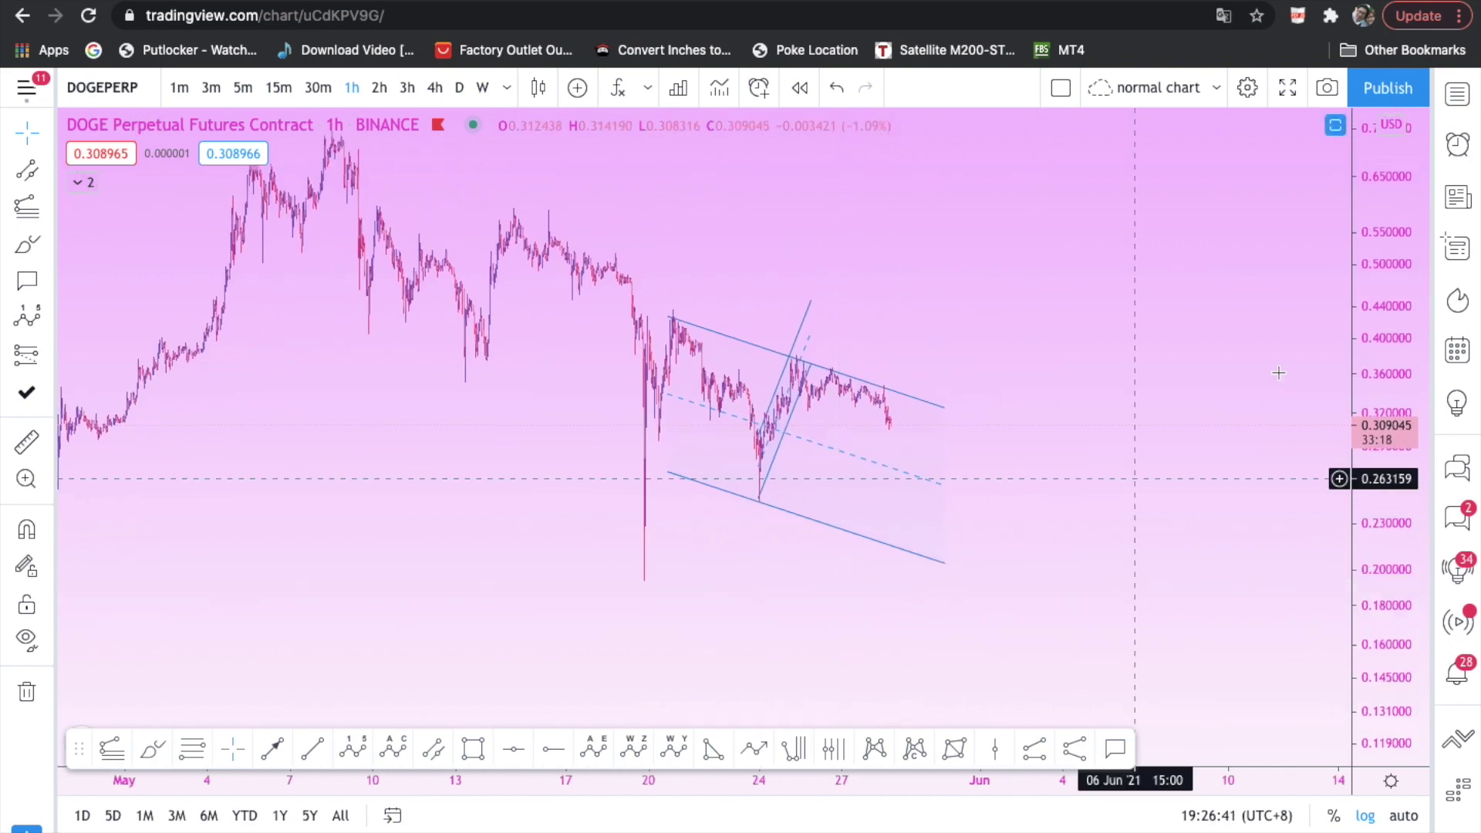
{"action": "left_click_drag", "start_coordinate": [993, 261], "coordinate": [996, 326]}
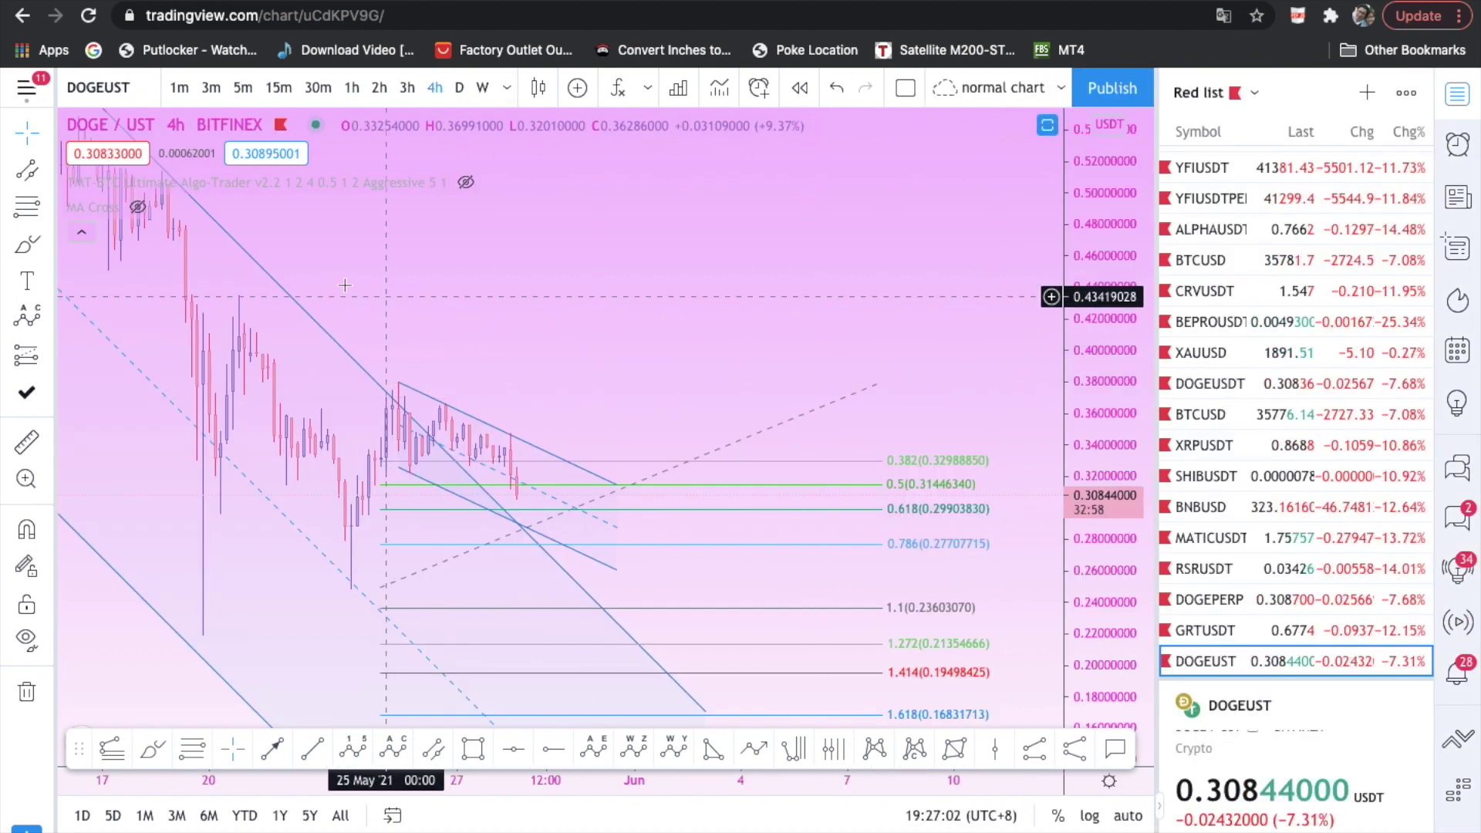
{"action": "left_click_drag", "start_coordinate": [425, 312], "coordinate": [684, 311]}
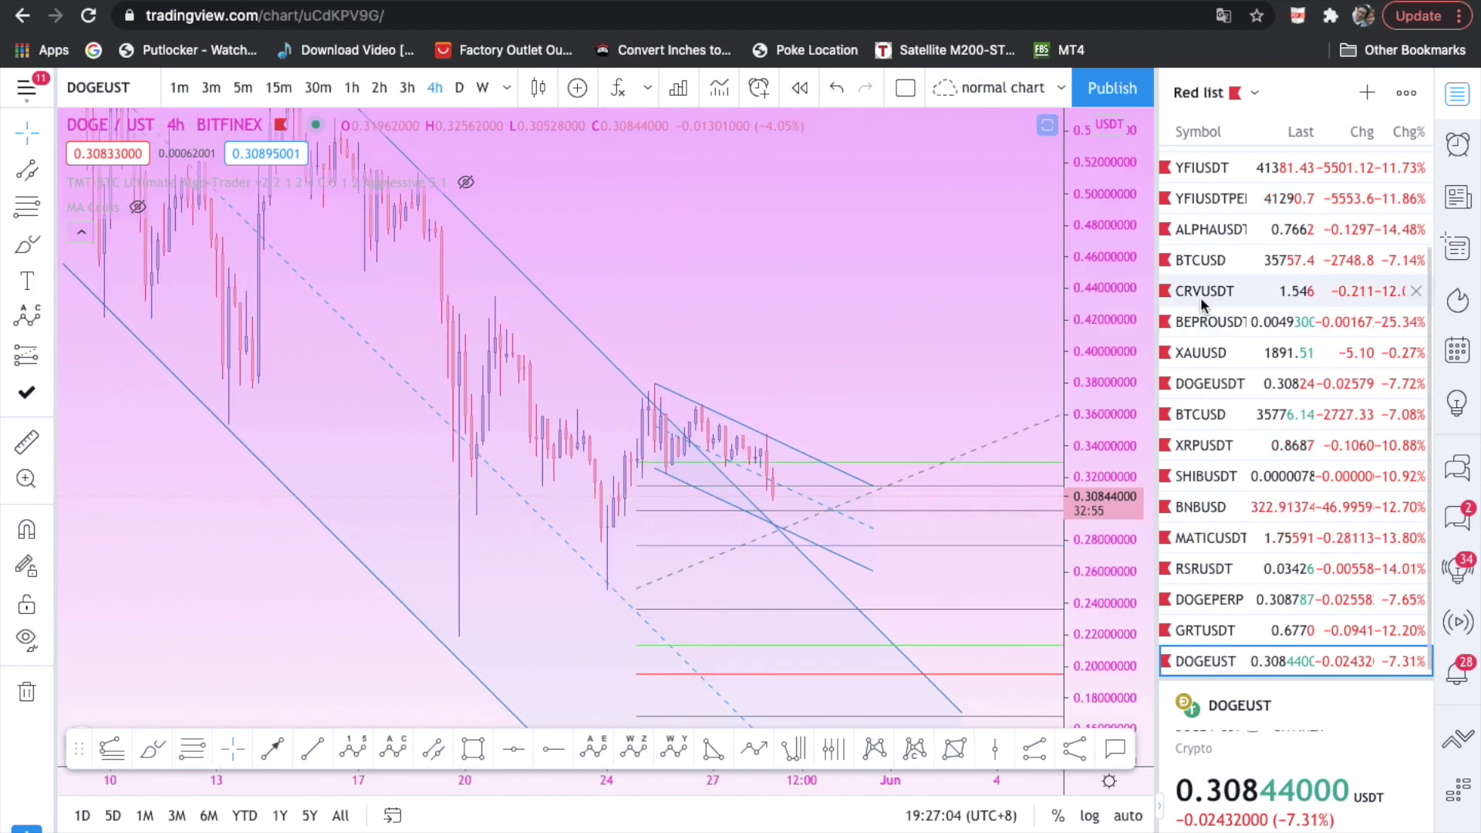
{"action": "left_click_drag", "start_coordinate": [1111, 245], "coordinate": [1126, 505]}
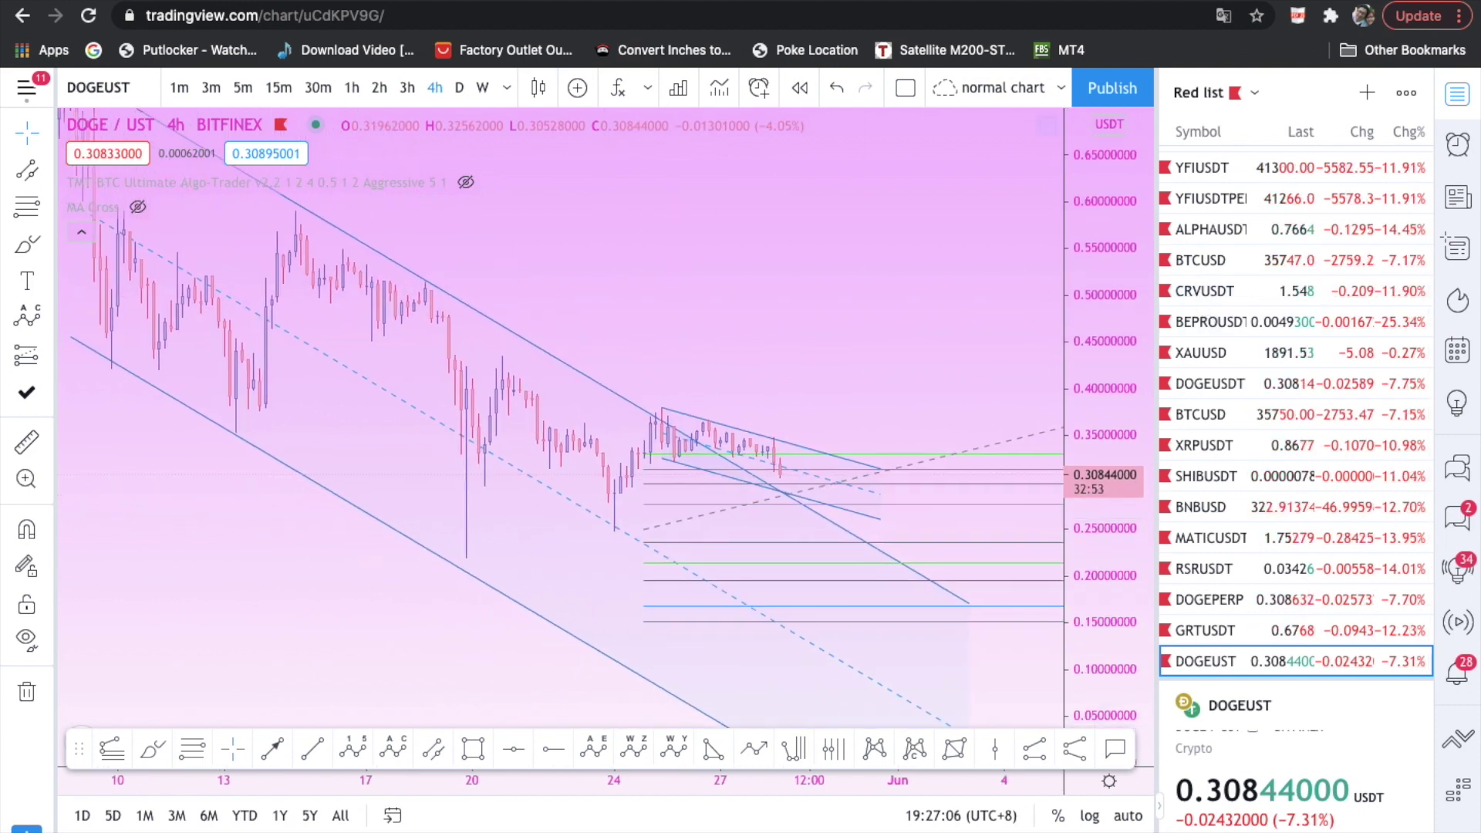
{"action": "left_click_drag", "start_coordinate": [631, 786], "coordinate": [894, 788]}
{"action": "left_click_drag", "start_coordinate": [607, 547], "coordinate": [503, 615]}
{"action": "left_click_drag", "start_coordinate": [1108, 296], "coordinate": [1111, 359]}
{"action": "left_click_drag", "start_coordinate": [887, 305], "coordinate": [738, 322]}
{"action": "left_click_drag", "start_coordinate": [1089, 324], "coordinate": [1090, 343]}
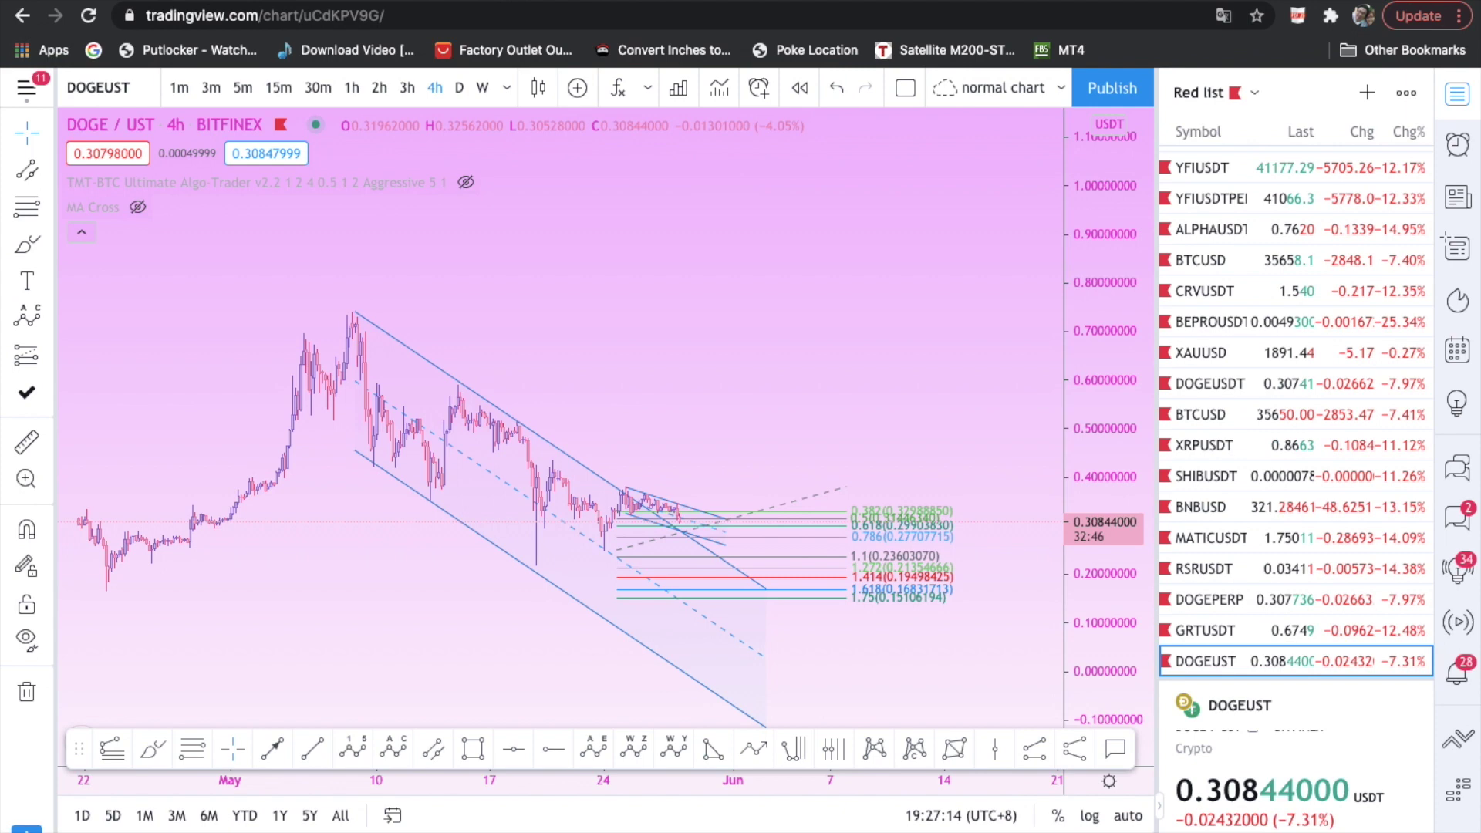
- Switch to the CoinTrader Dogecoin 3D chart and examine the Fibonacci levels, the projected path and the upside target line
{"action": "key", "text": "ctrl+Tab"}
{"action": "left_click_drag", "start_coordinate": [746, 375], "coordinate": [600, 341]}
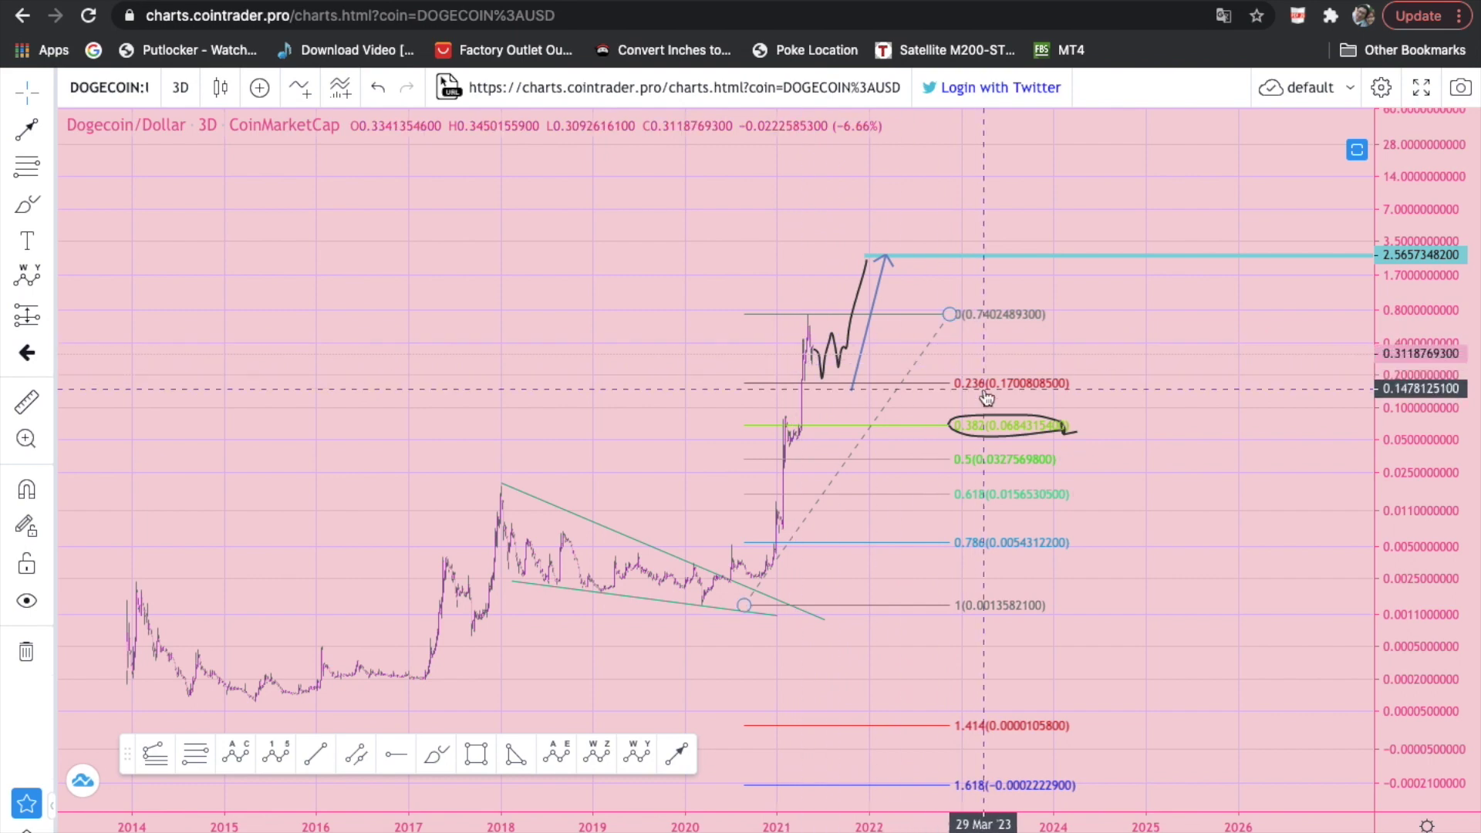
{"action": "scroll", "coordinate": [985, 397], "scroll_direction": "down", "scroll_amount": 1}
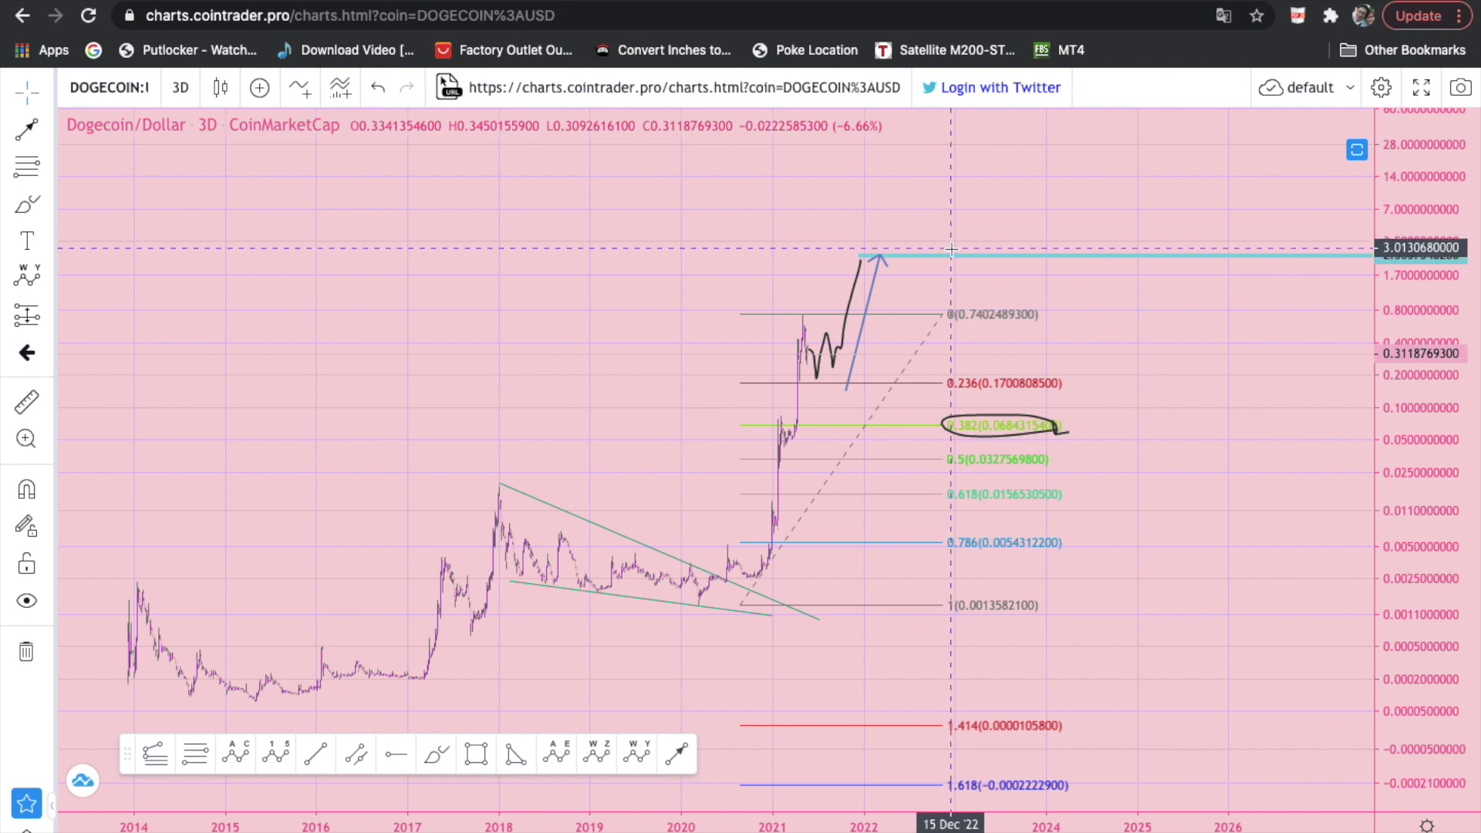
{"action": "left_click_drag", "start_coordinate": [1405, 304], "coordinate": [1388, 438]}
{"action": "left_click_drag", "start_coordinate": [1306, 390], "coordinate": [1285, 413]}
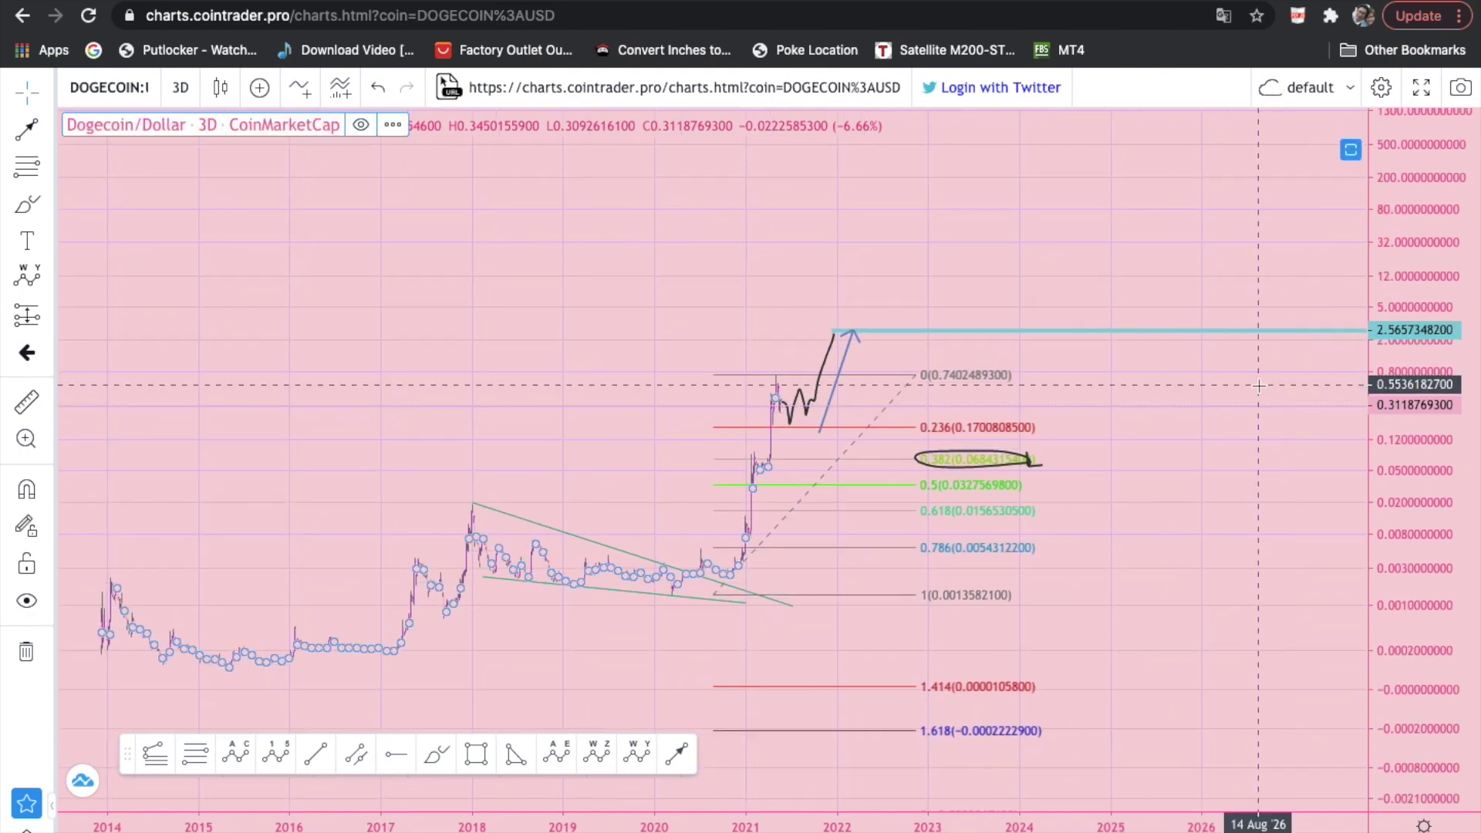
{"action": "left_click", "coordinate": [1193, 378]}
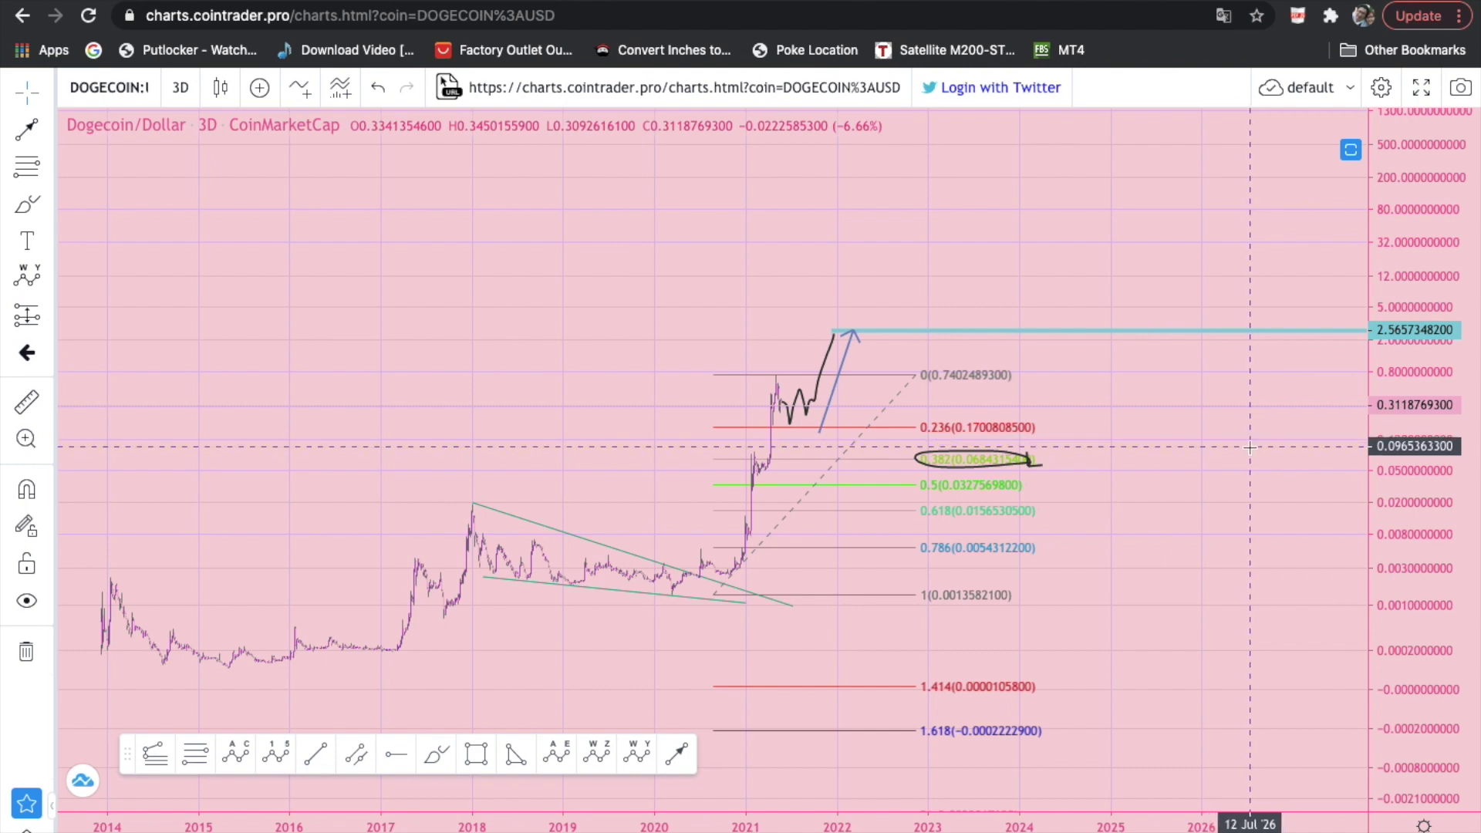
{"action": "mouse_move", "coordinate": [1157, 2]}
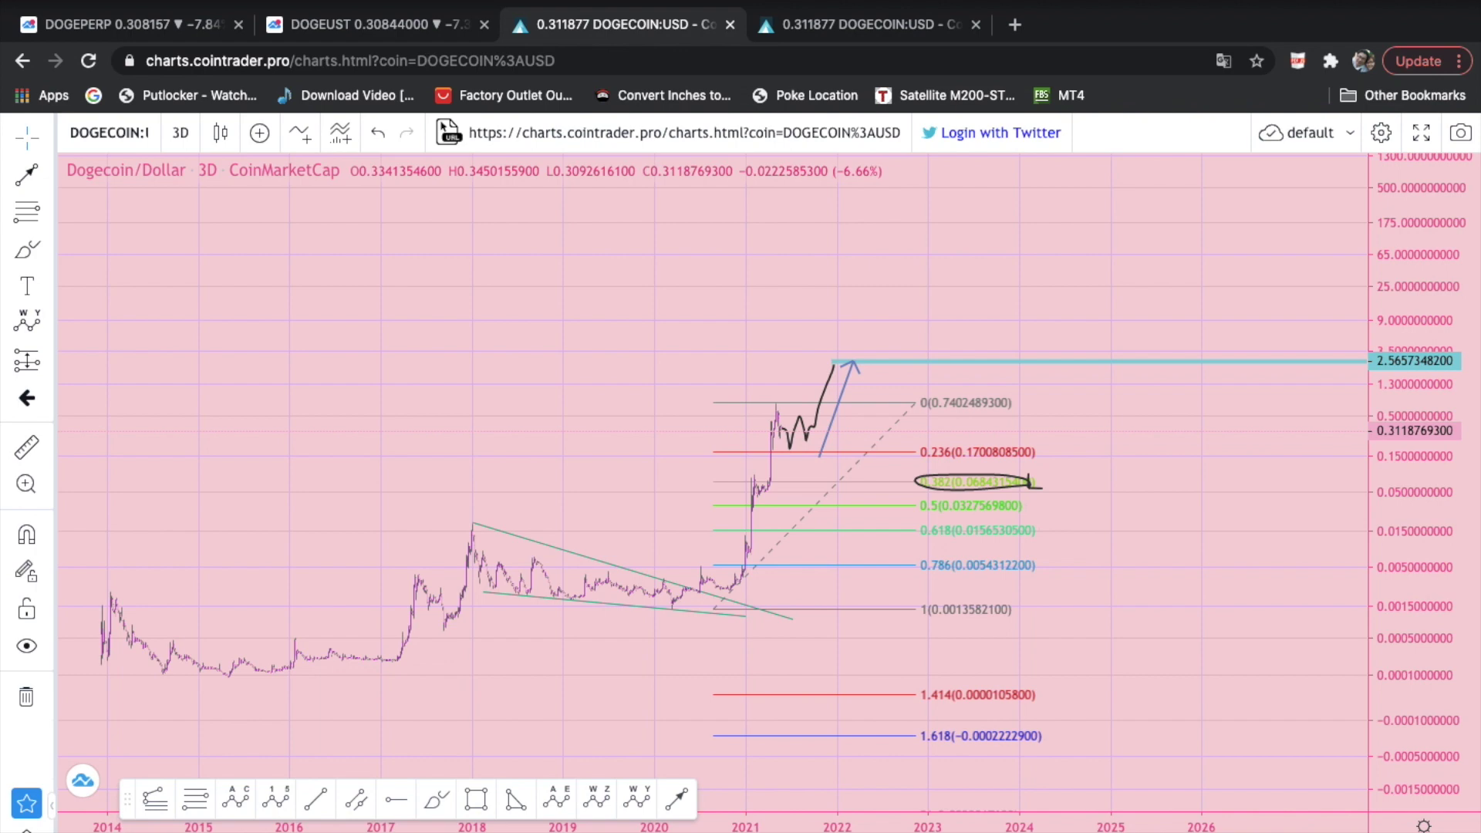
{"action": "left_click", "coordinate": [856, 2]}
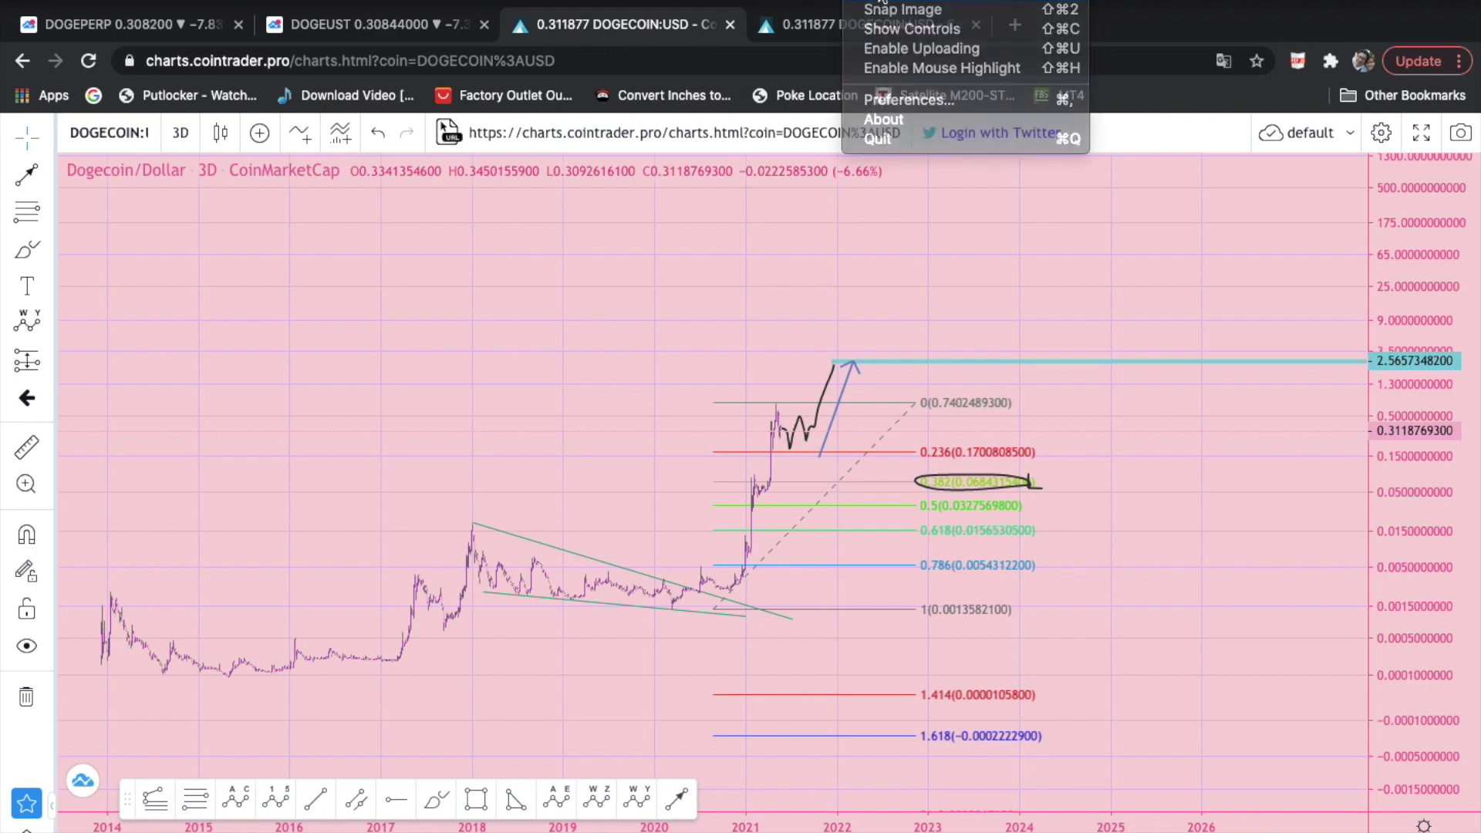